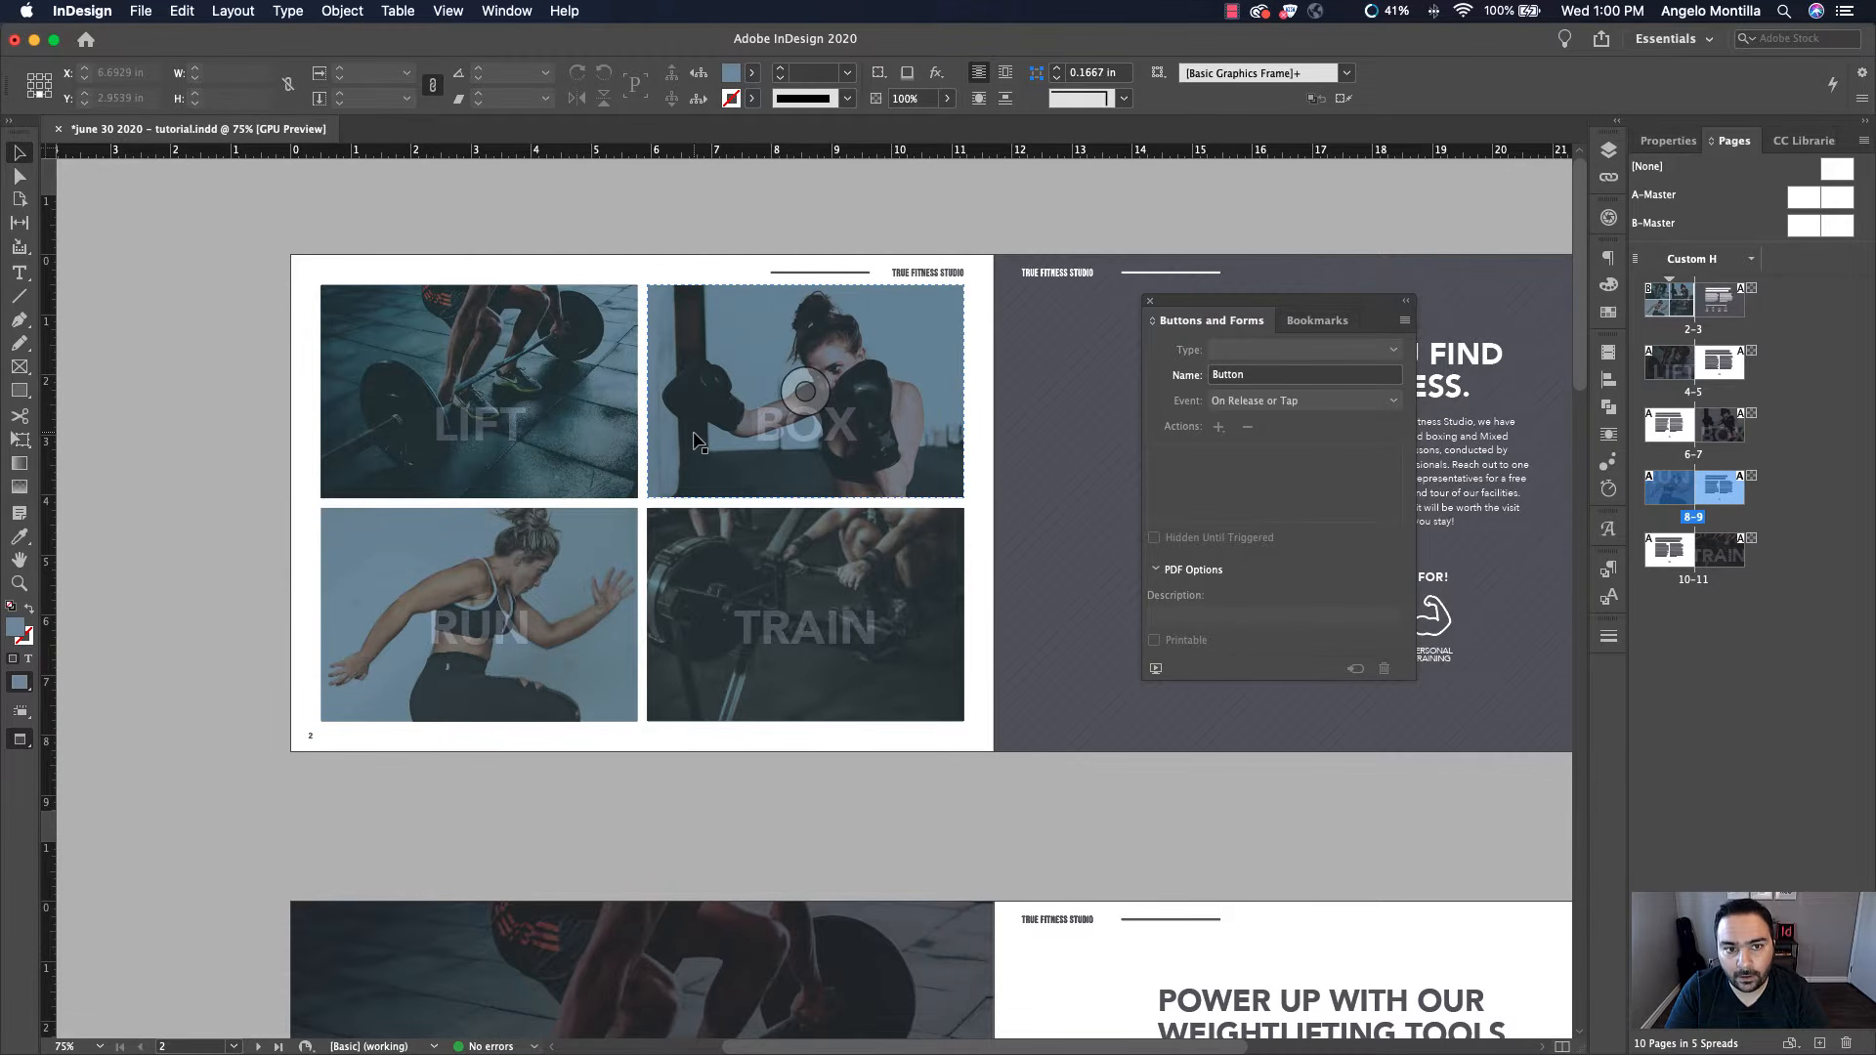
Open the Buttons and Forms panel from the Interactive panels and reposition it slightly
{"action": "left_click", "coordinate": [1314, 322]}
{"action": "left_click", "coordinate": [1200, 323]}
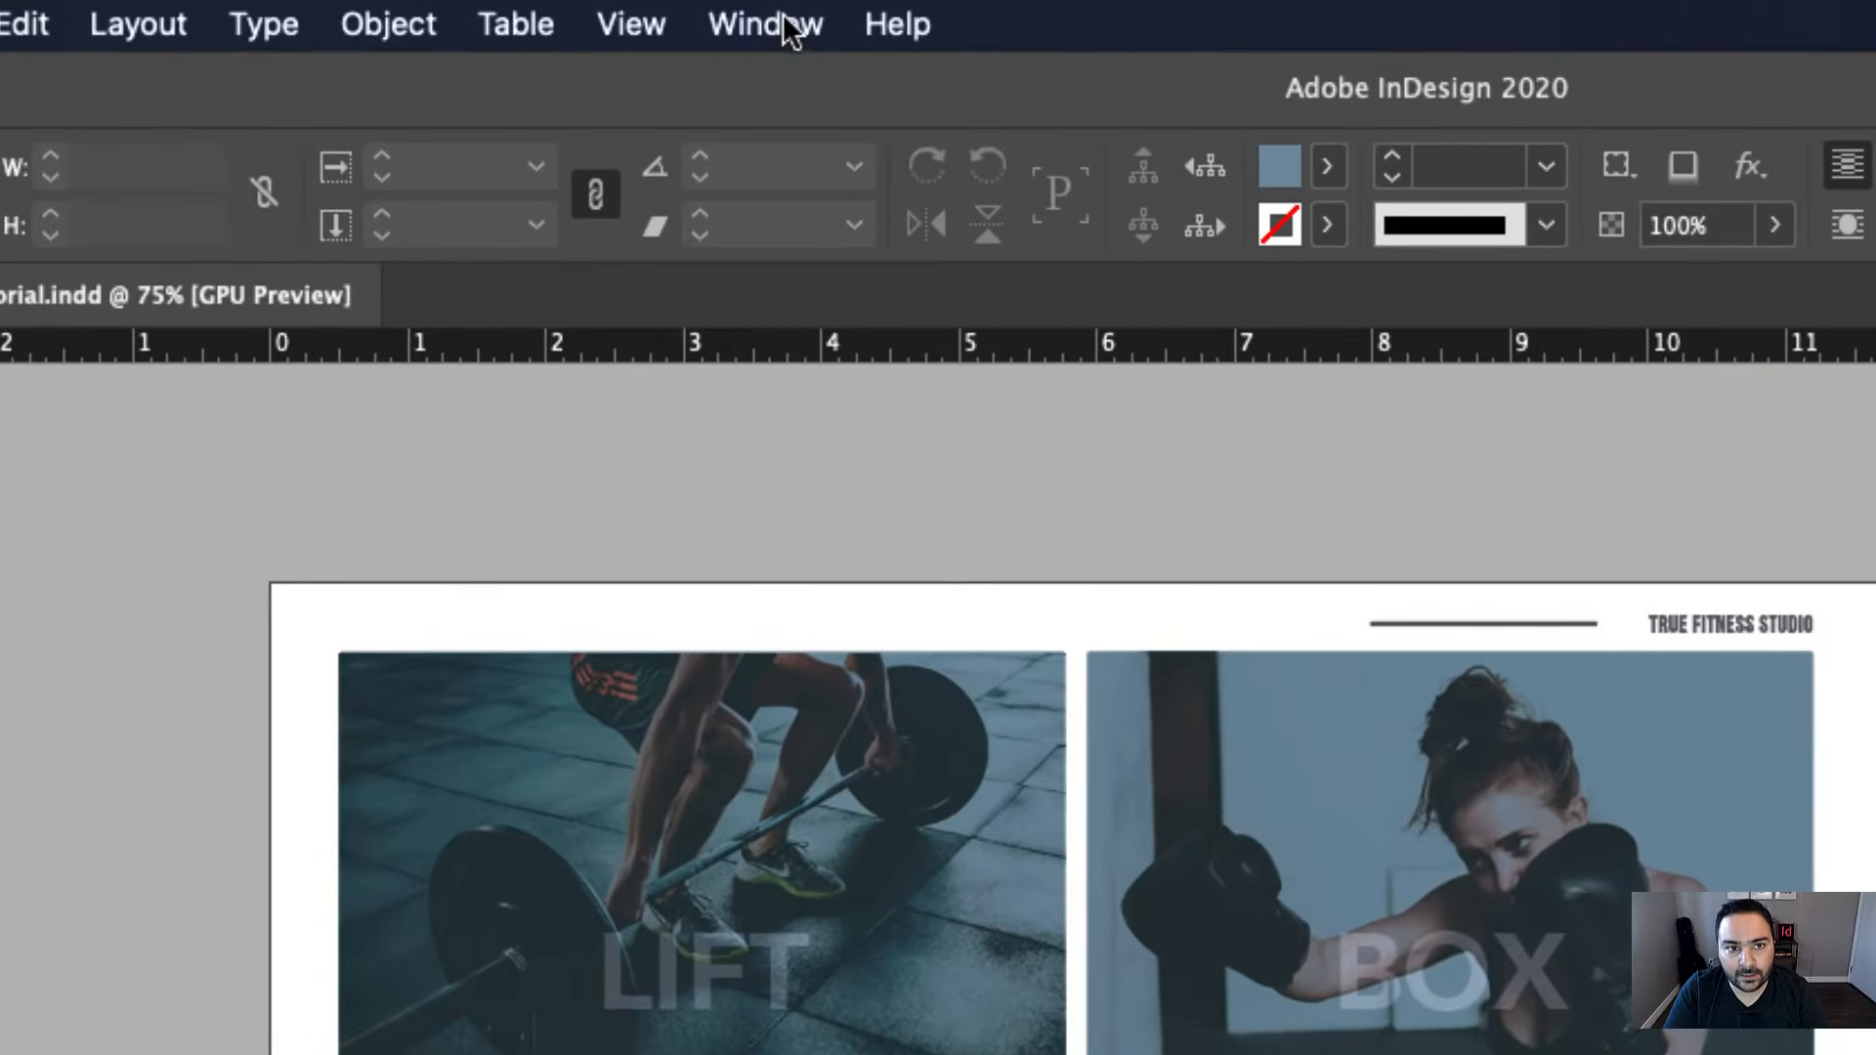
{"action": "left_click", "coordinate": [783, 20]}
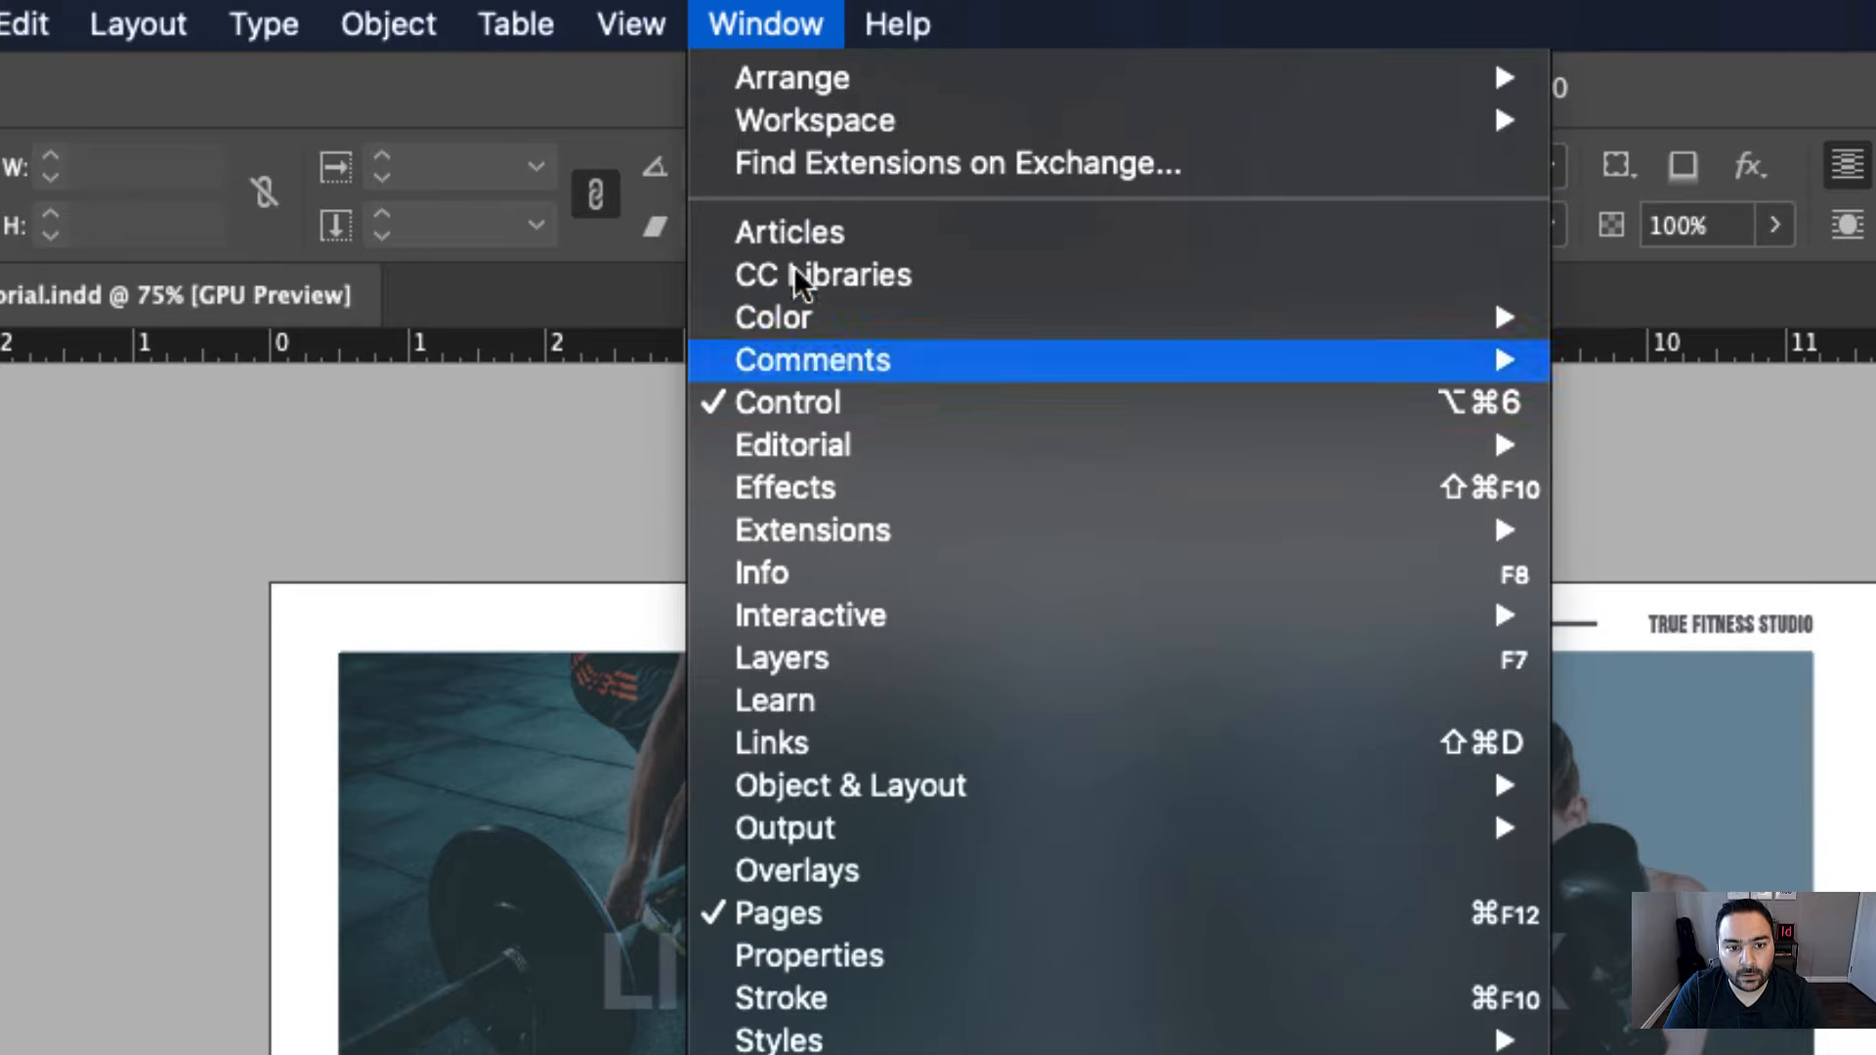
{"action": "mouse_move", "coordinate": [807, 606]}
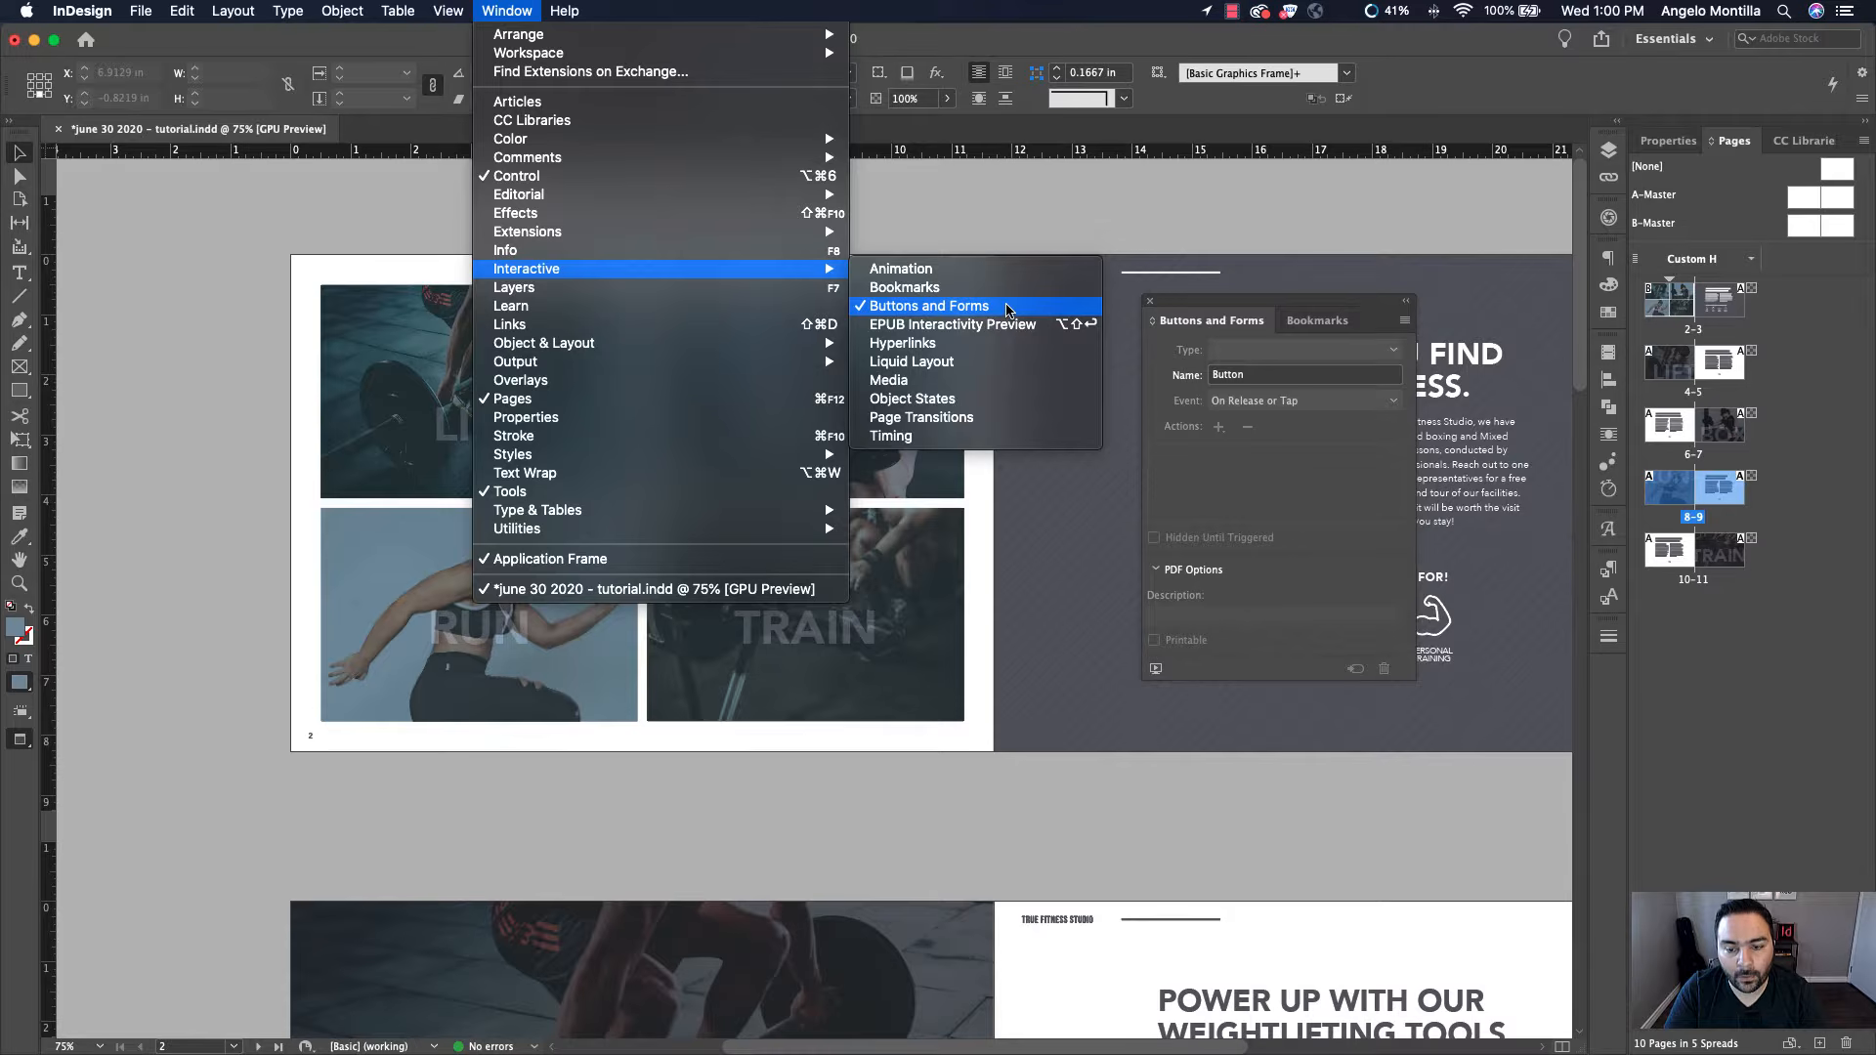
{"action": "left_click", "coordinate": [1007, 311]}
{"action": "mouse_move", "coordinate": [1264, 298]}
{"action": "left_mouse_down"}
{"action": "mouse_move", "coordinate": [1312, 313]}
{"action": "mouse_move", "coordinate": [1264, 303]}
{"action": "left_mouse_up"}
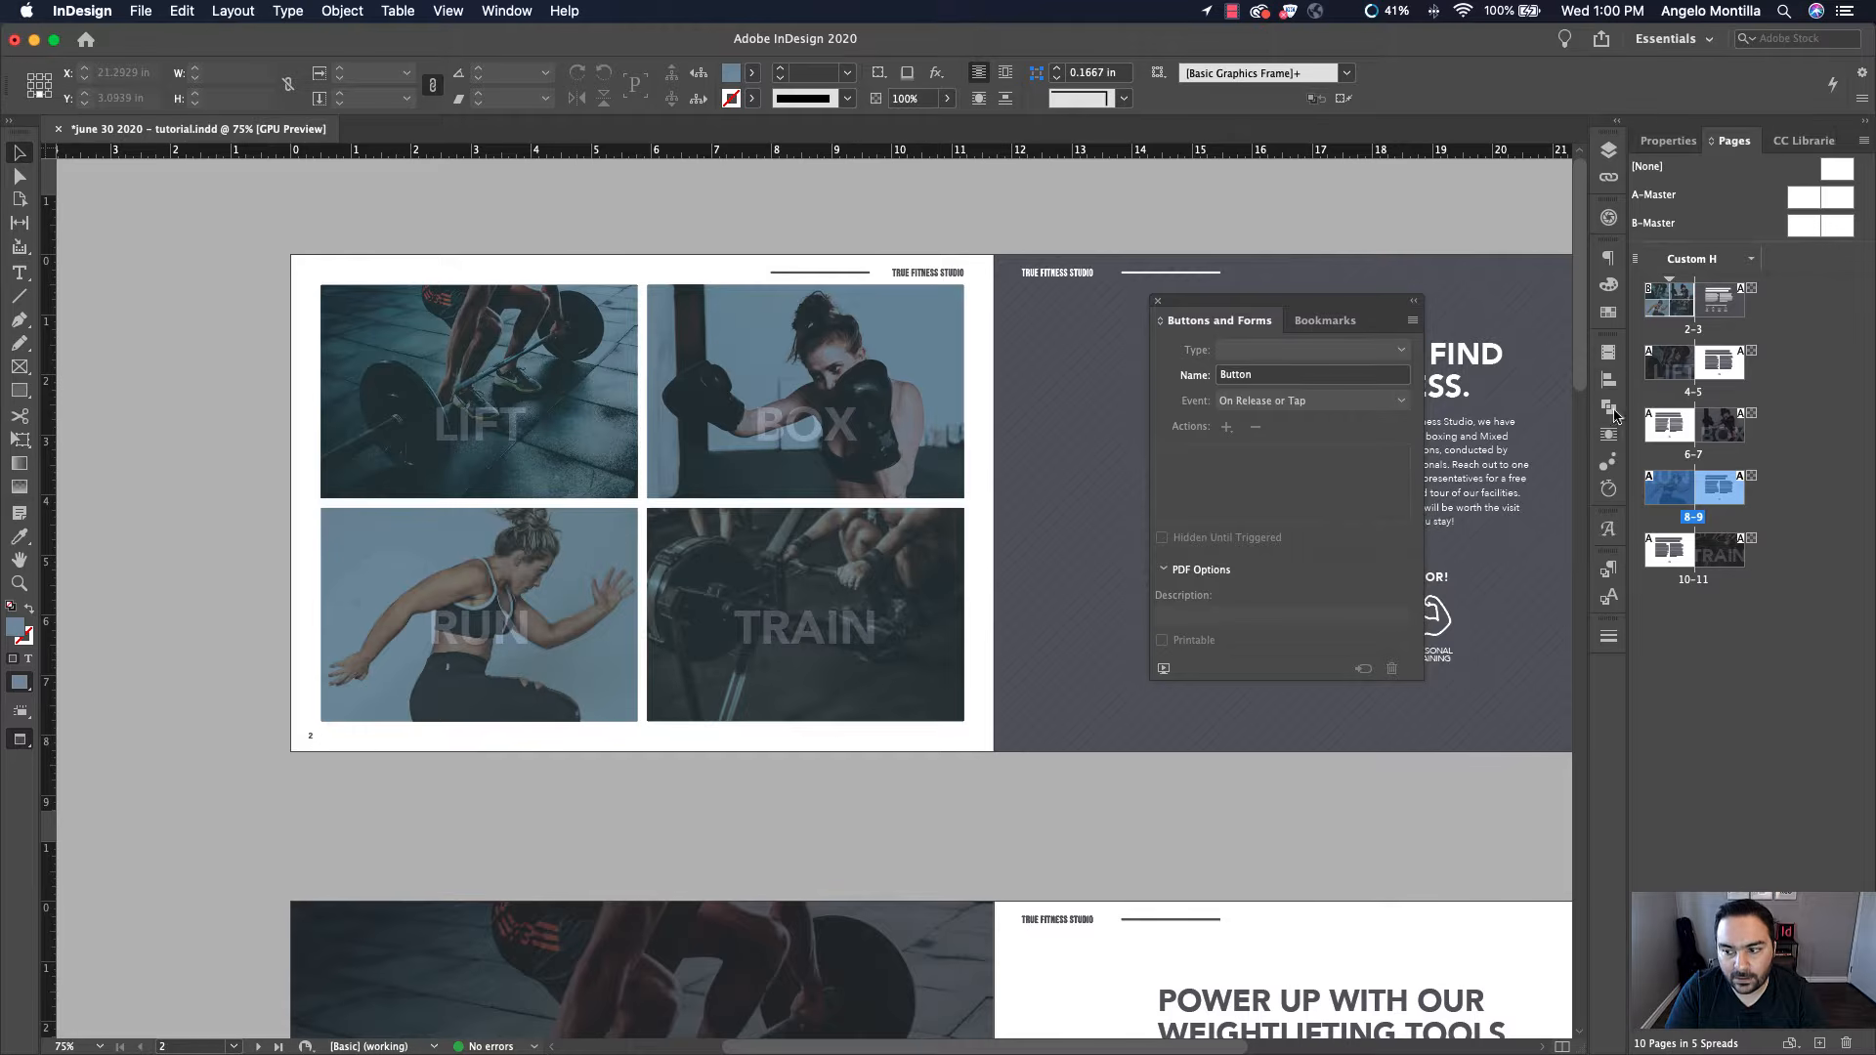
Switch between the Bookmarks and Buttons and Forms tabs to compare the two panels
{"action": "left_click", "coordinate": [1326, 321]}
{"action": "left_click", "coordinate": [1245, 321]}
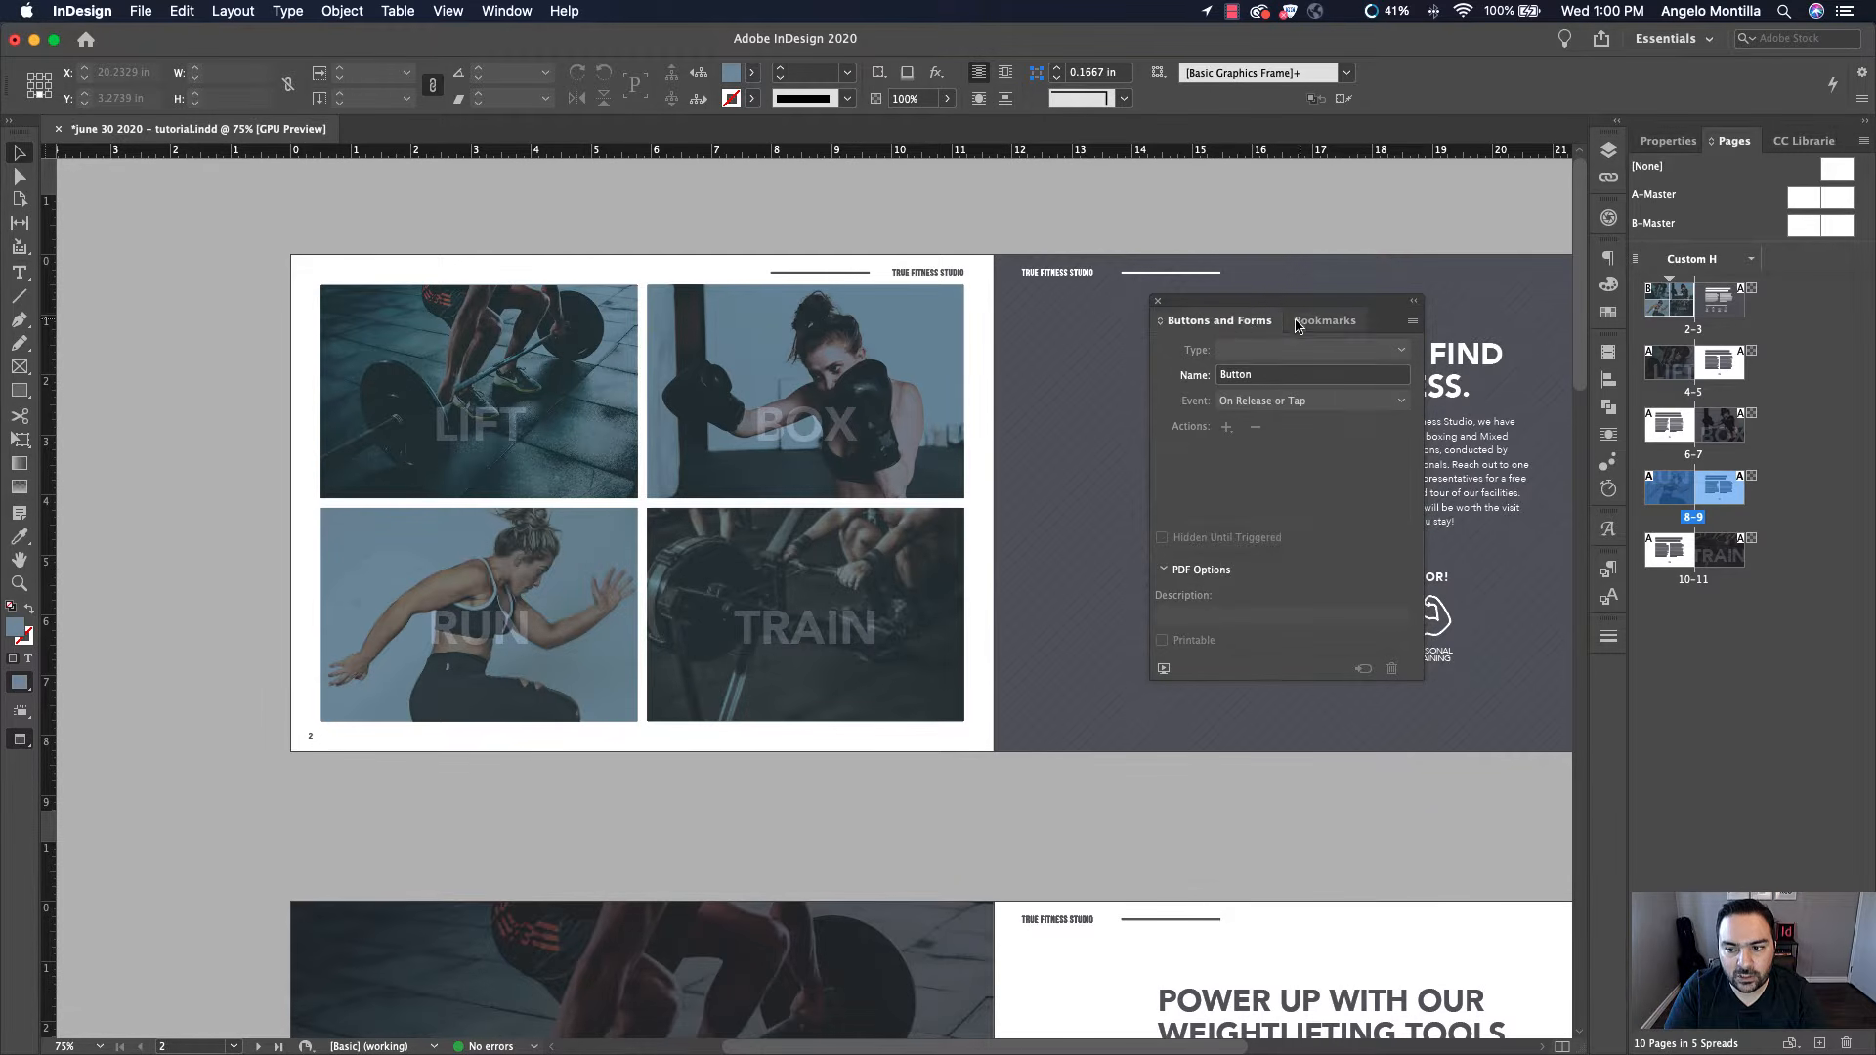
{"action": "left_click", "coordinate": [1326, 322]}
{"action": "left_click", "coordinate": [1247, 321]}
{"action": "left_click", "coordinate": [1325, 321]}
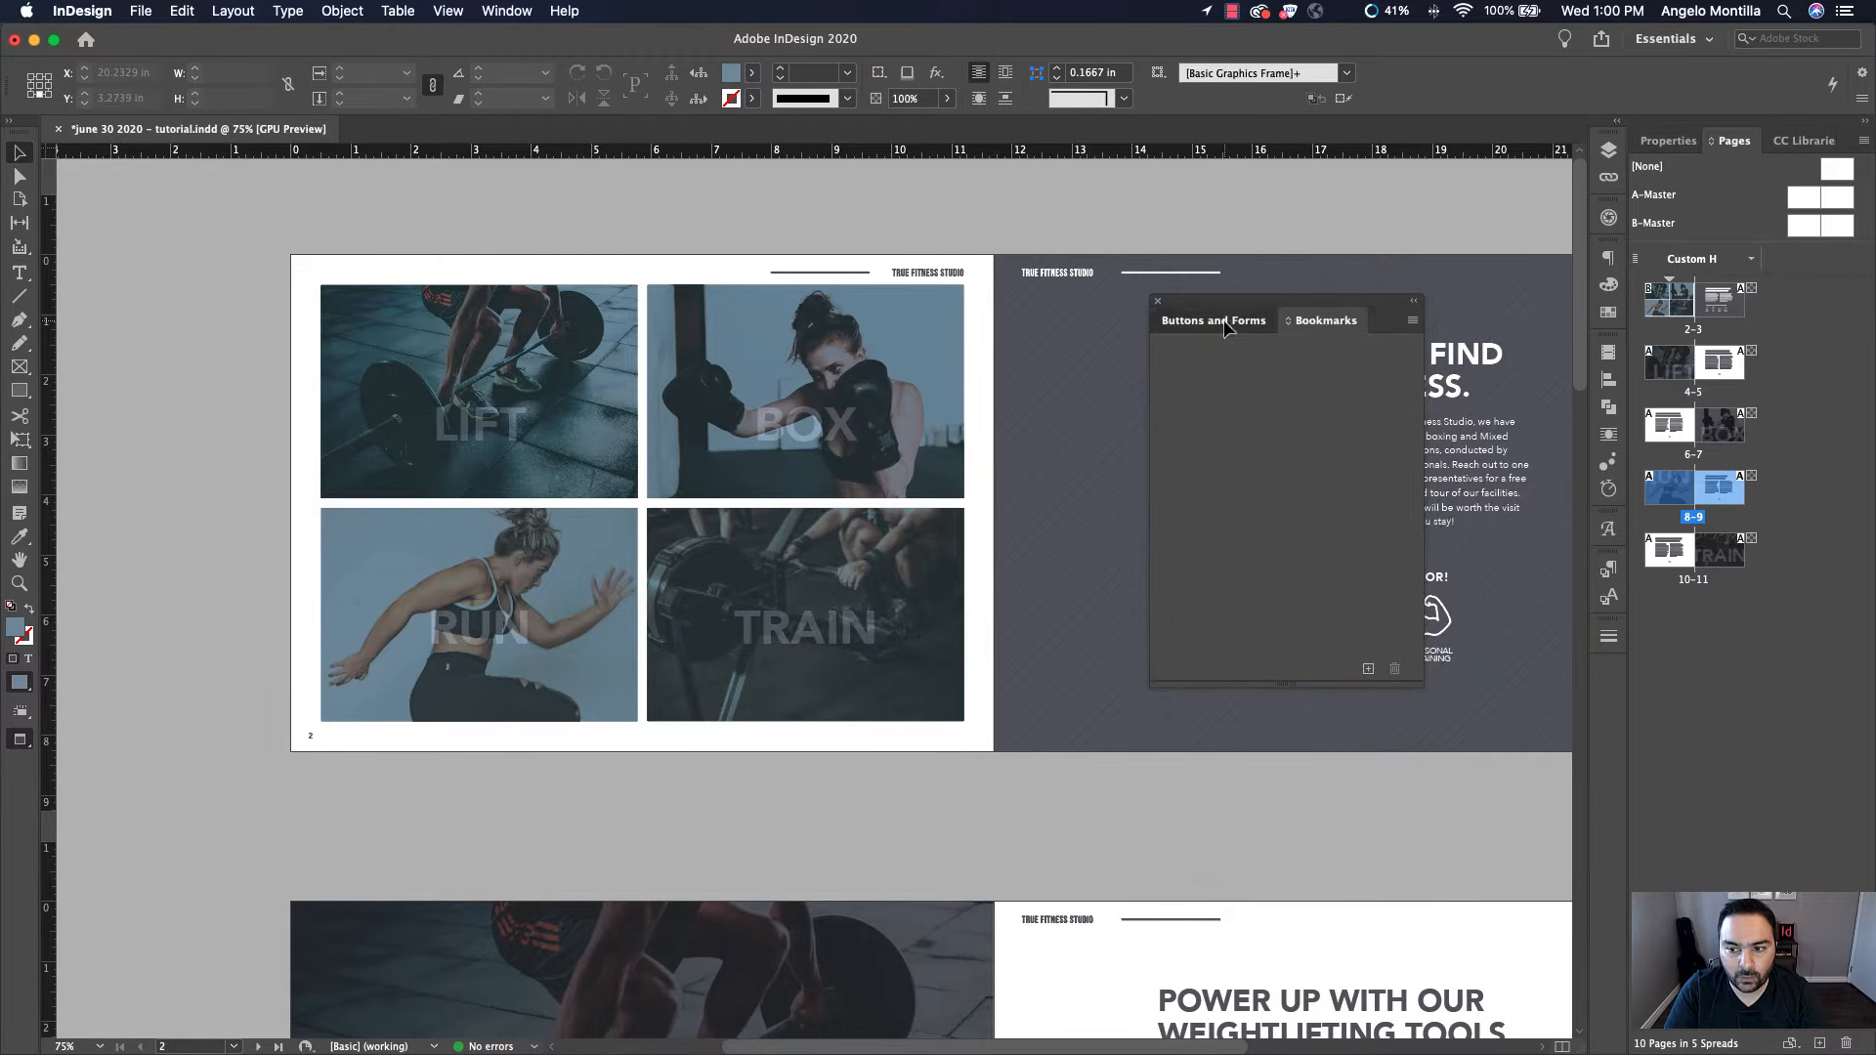
{"action": "left_click", "coordinate": [1247, 322]}
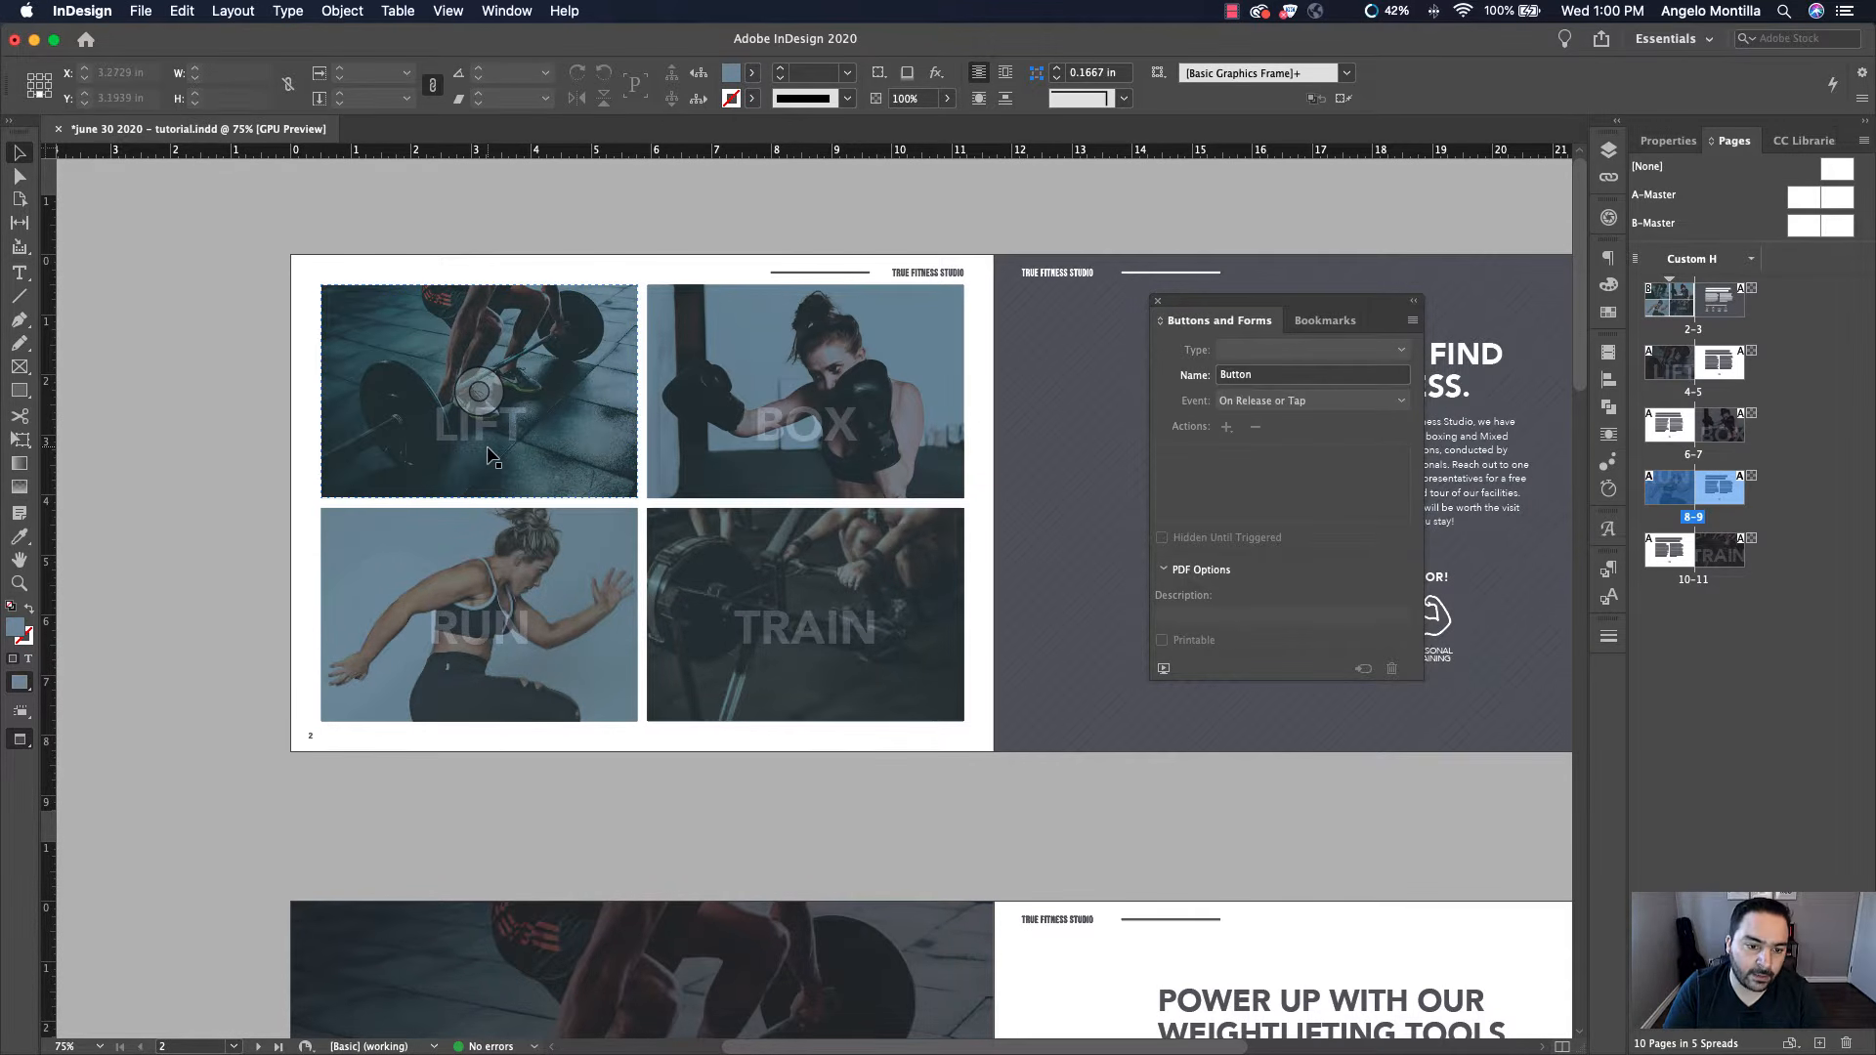
Convert the LIFT image on page 2 into a Button
{"action": "left_click", "coordinate": [564, 430]}
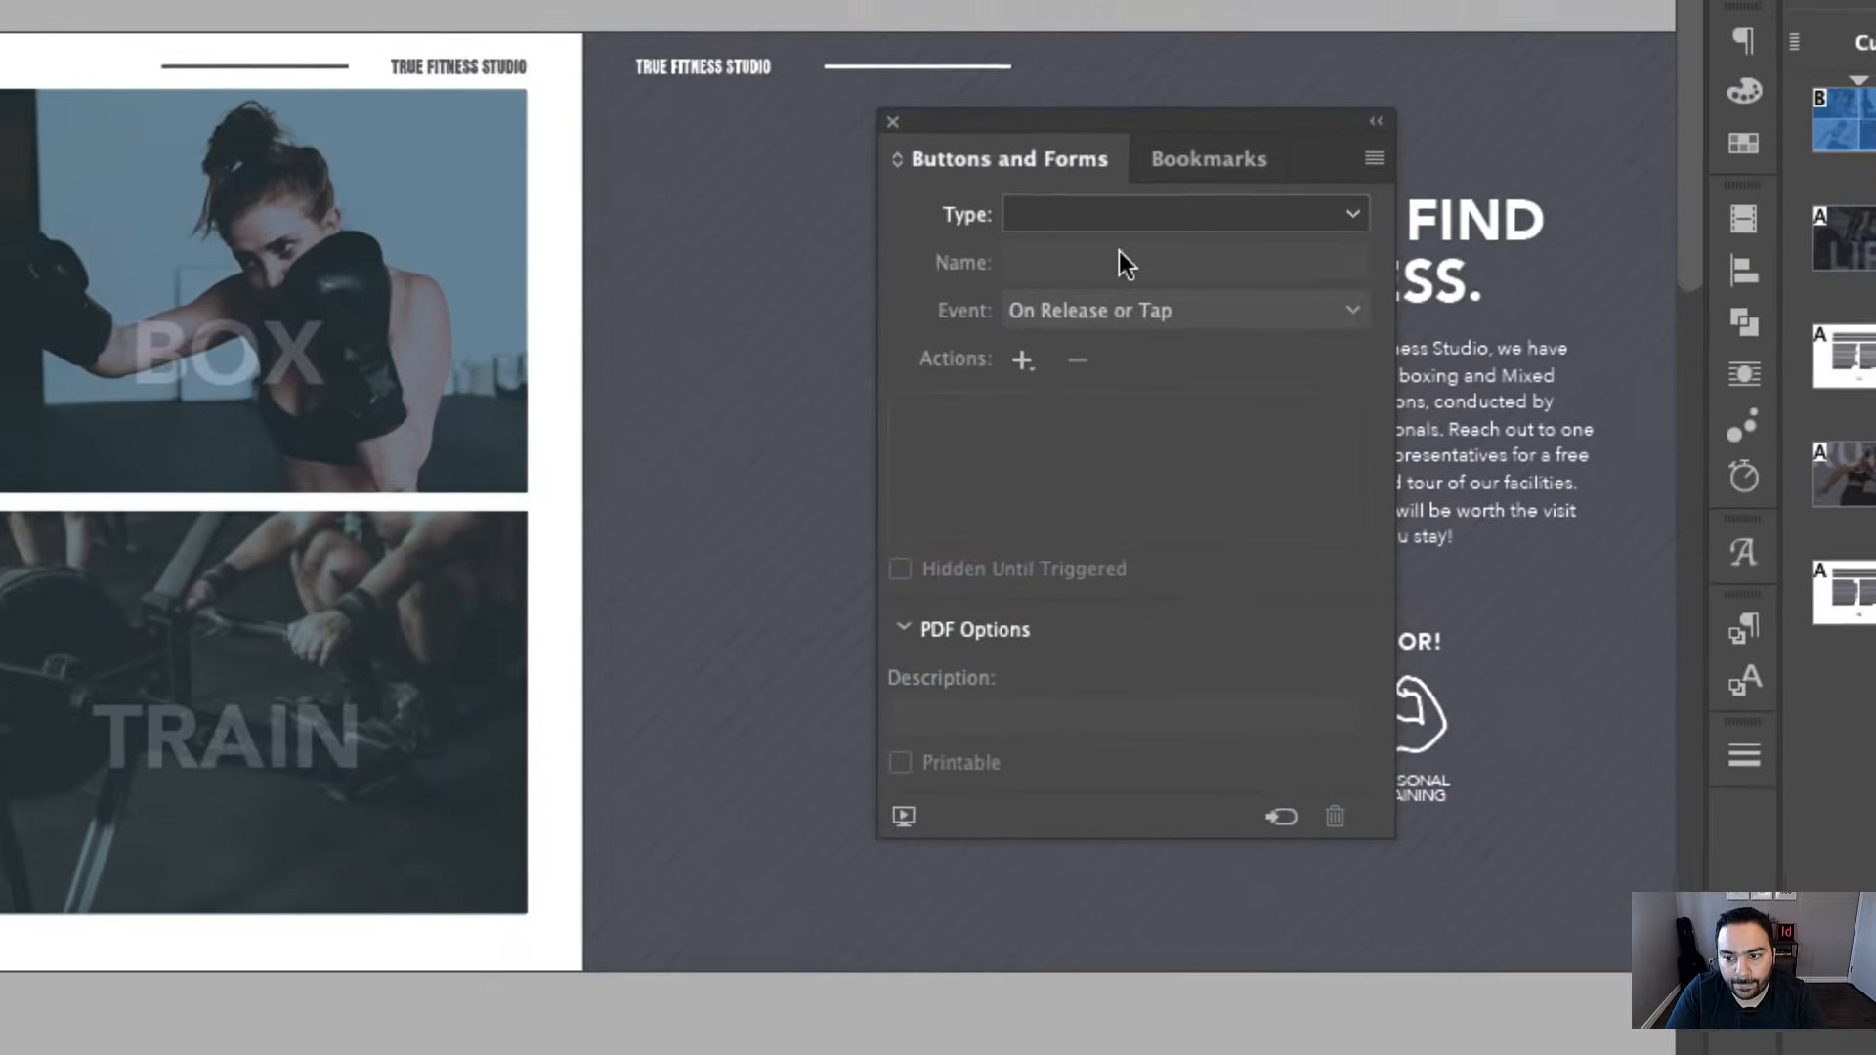
{"action": "left_click", "coordinate": [1120, 218]}
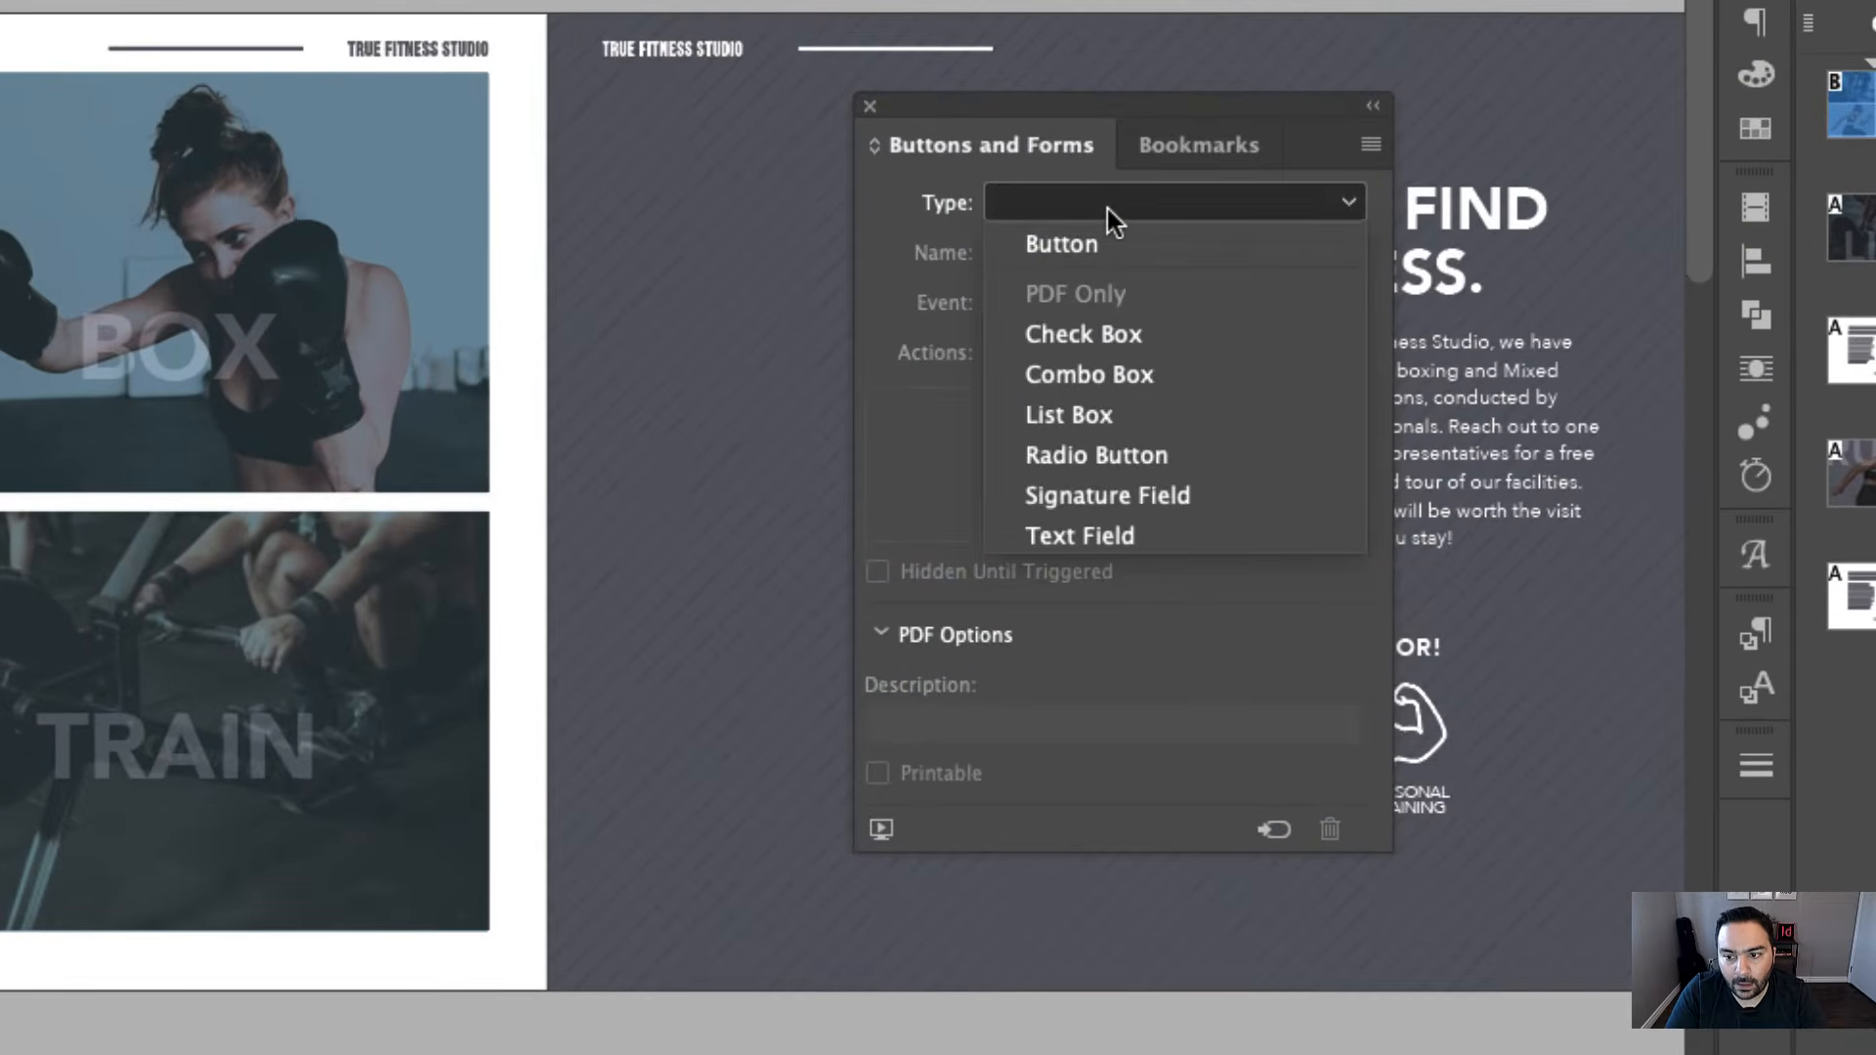
{"action": "left_click", "coordinate": [1113, 268]}
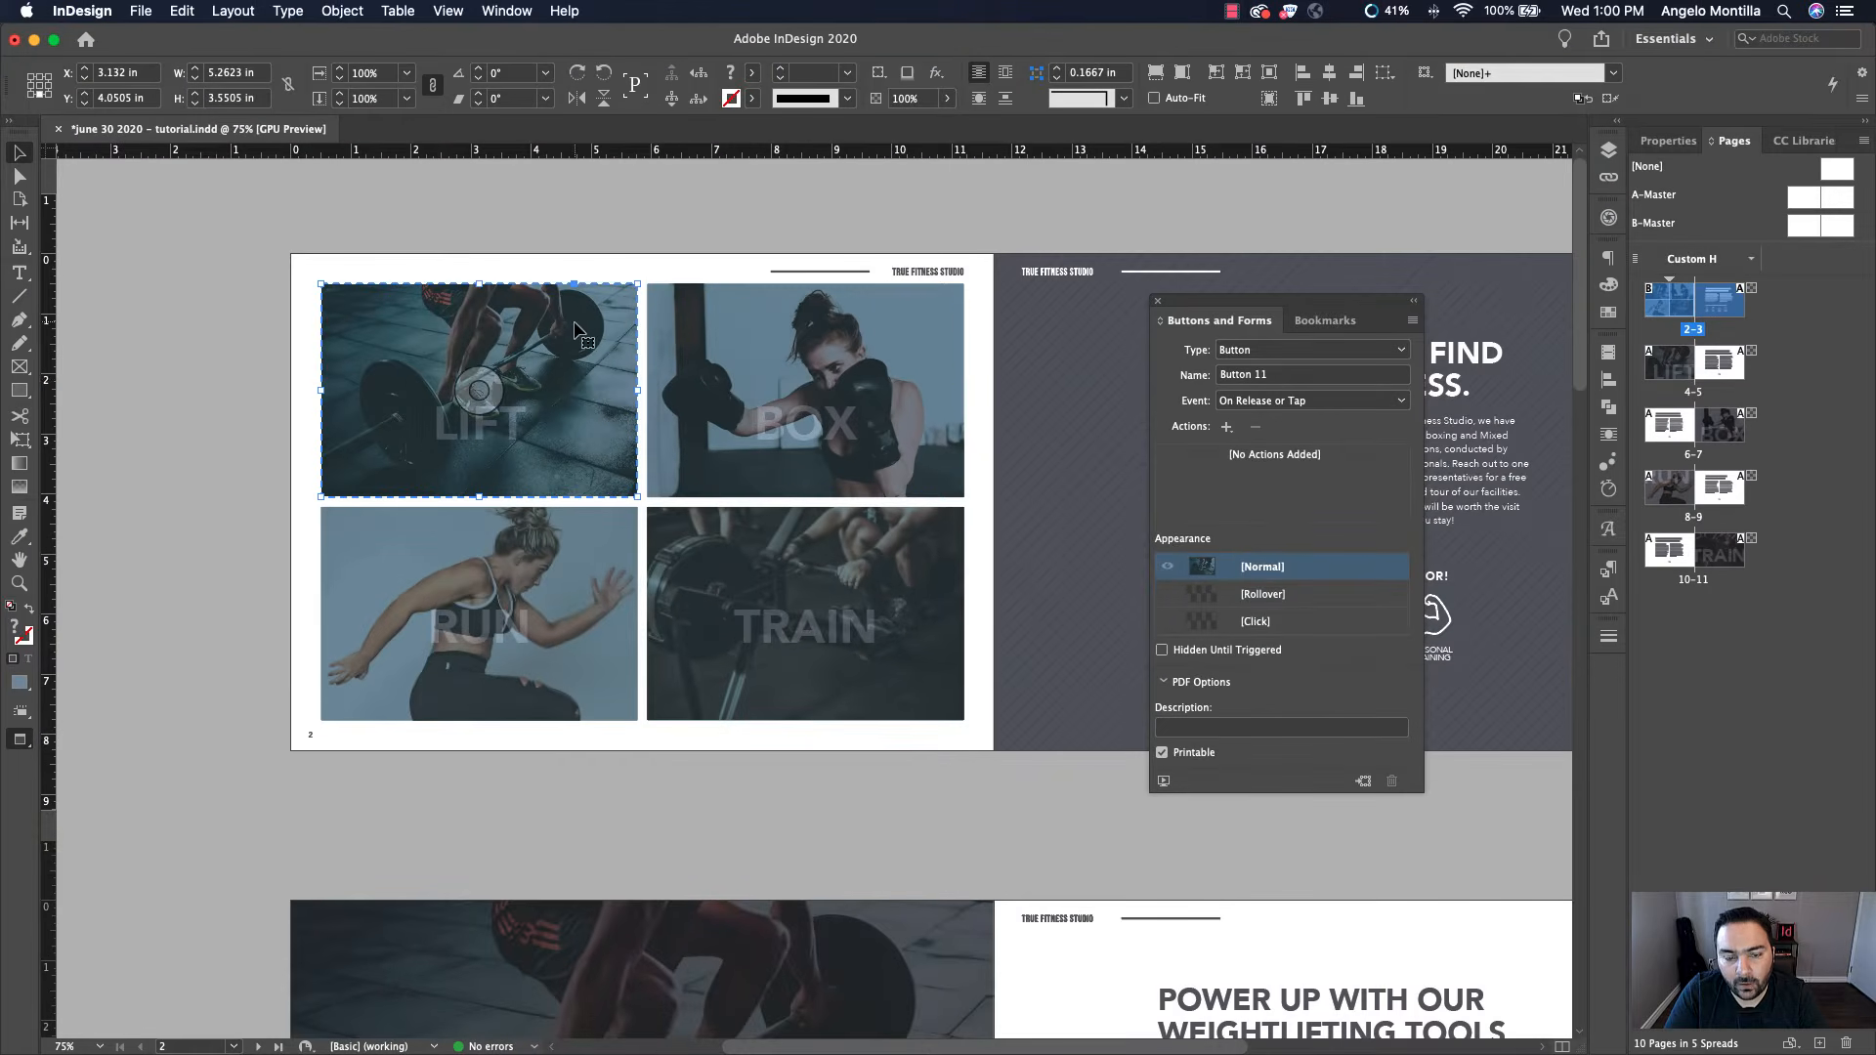
Browse the list of available actions for the button
{"action": "left_click", "coordinate": [1228, 431]}
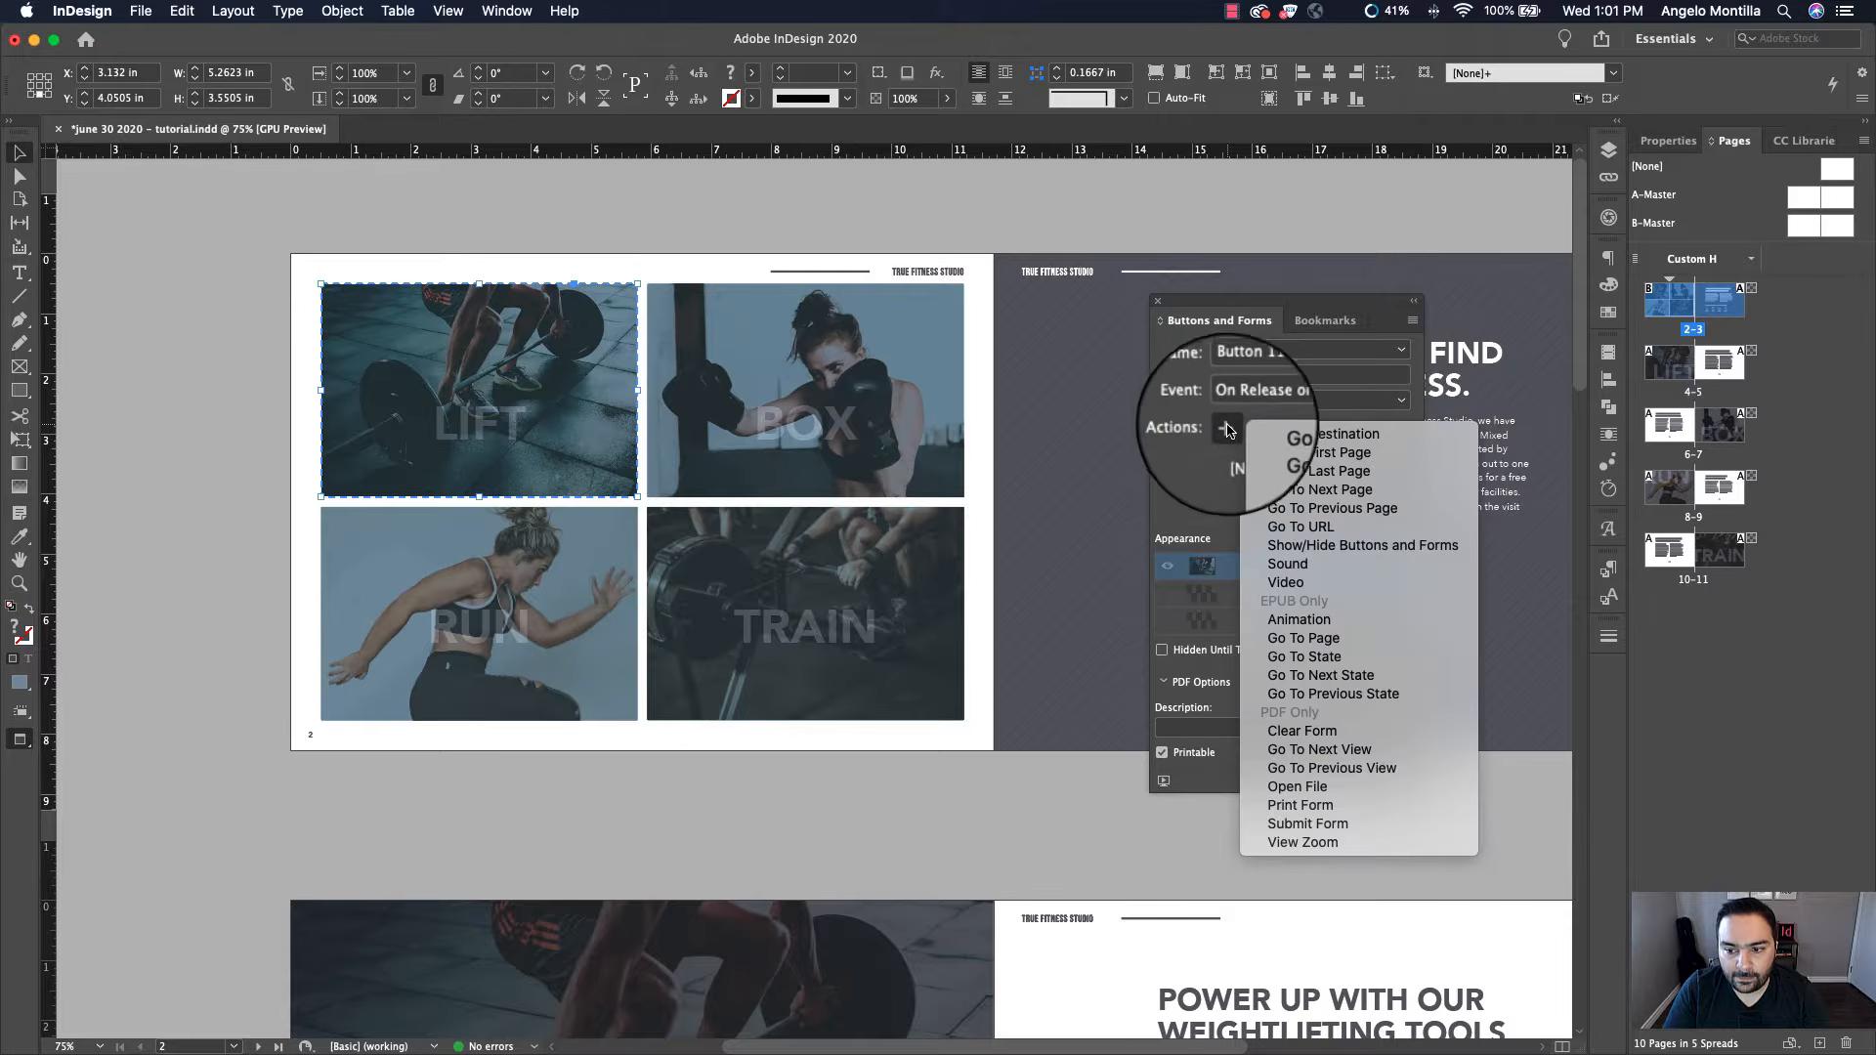
{"action": "left_click", "coordinate": [1231, 436]}
{"action": "left_click", "coordinate": [1228, 431]}
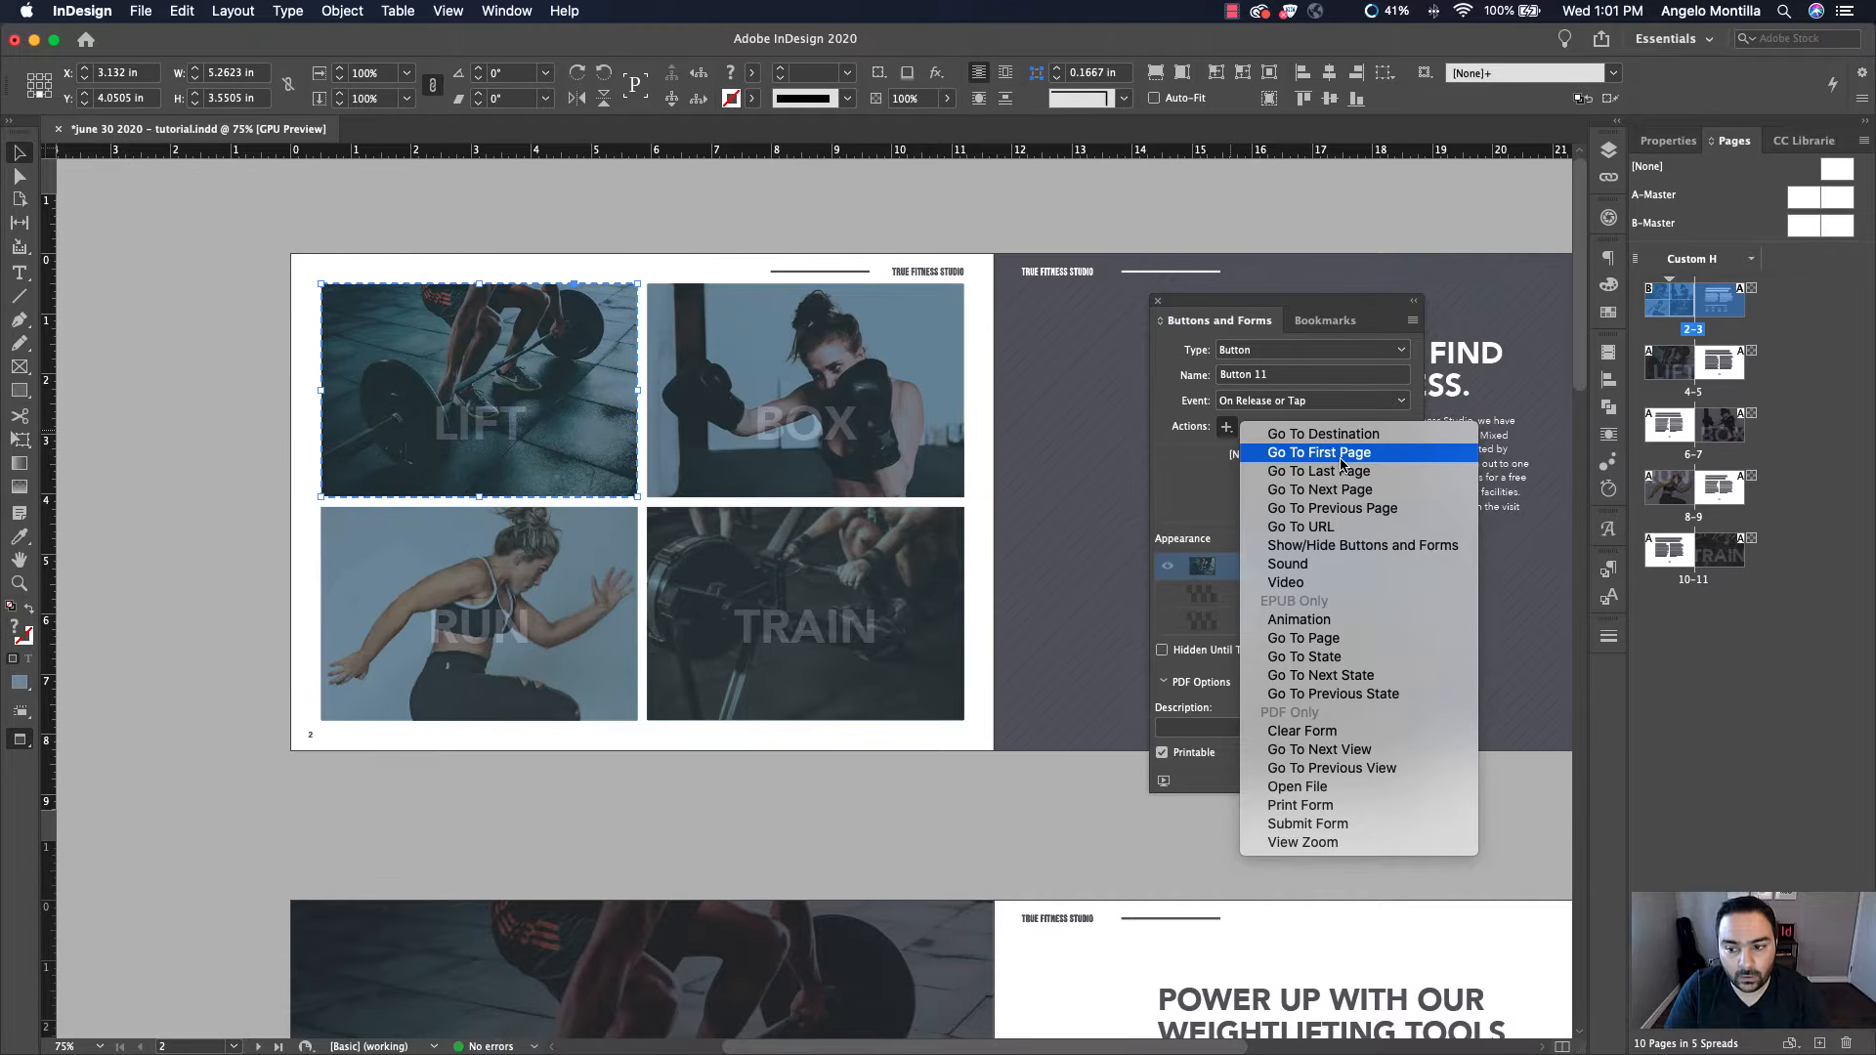
Convert the BOX image into a Button
{"action": "left_click", "coordinate": [884, 387]}
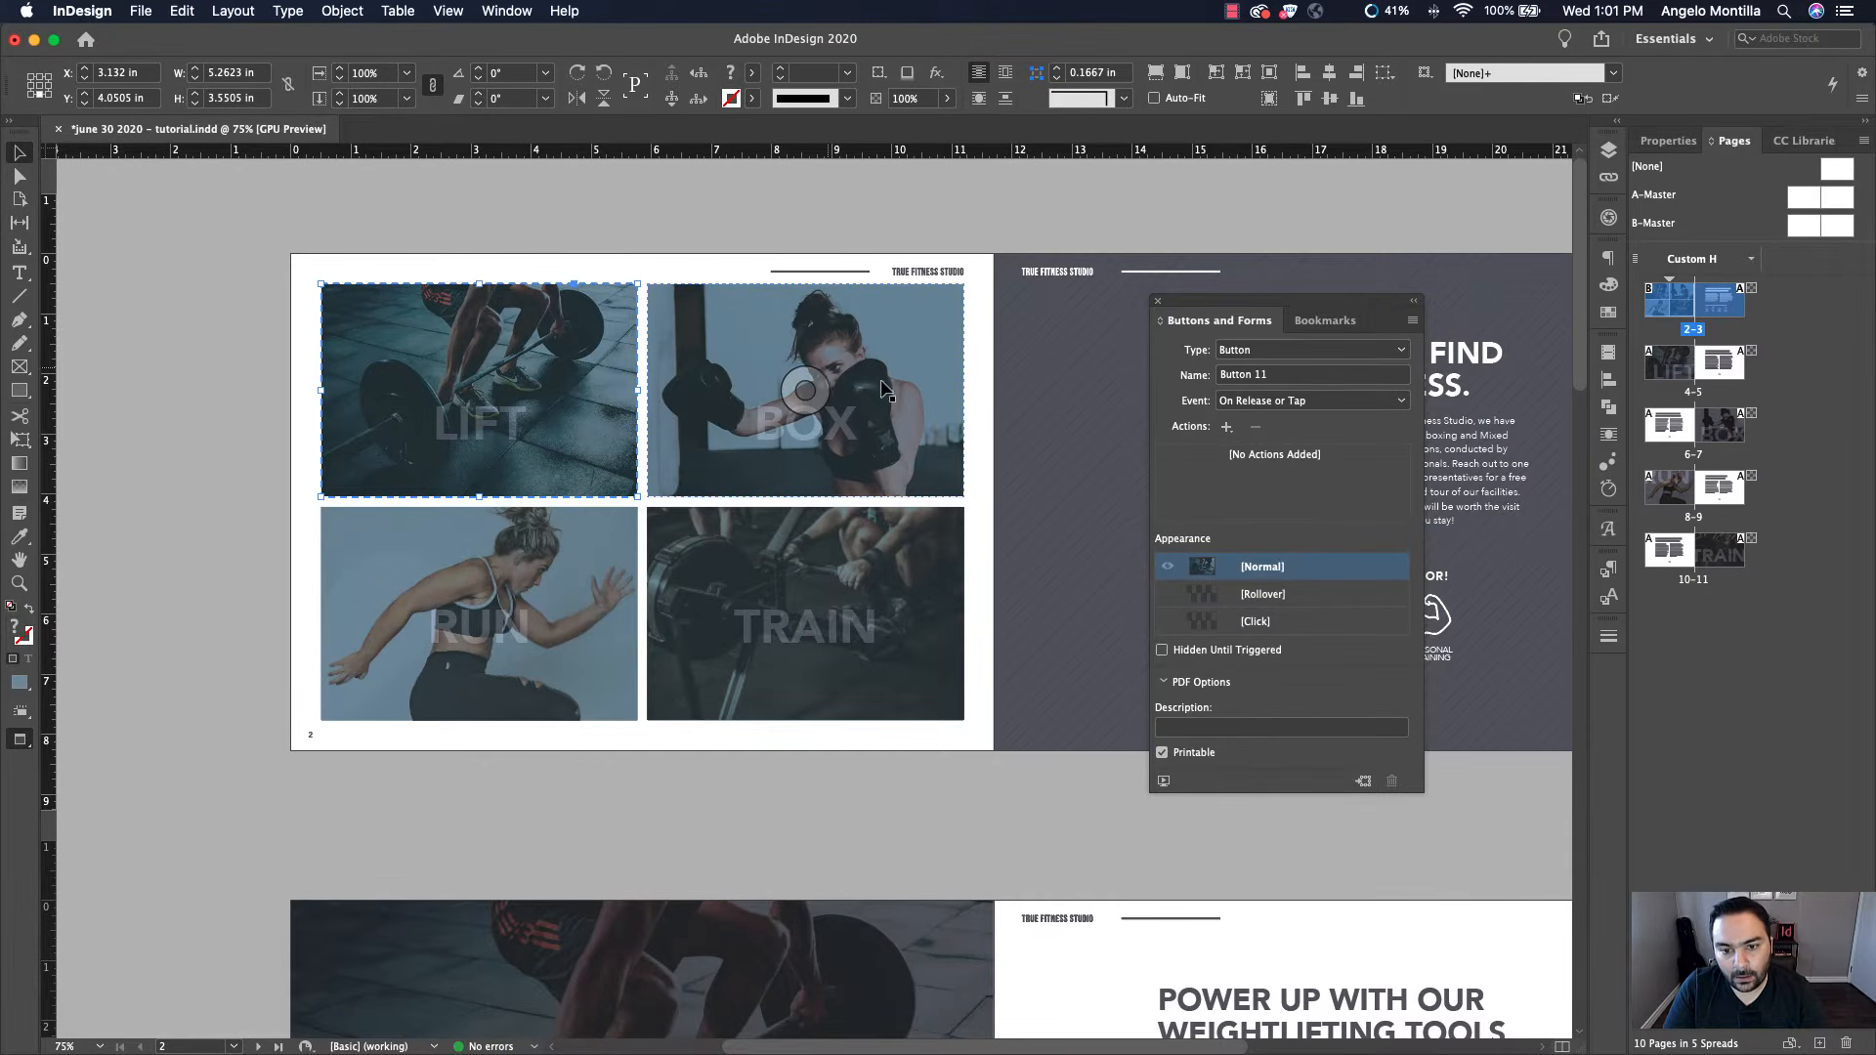
{"action": "left_click", "coordinate": [1272, 352]}
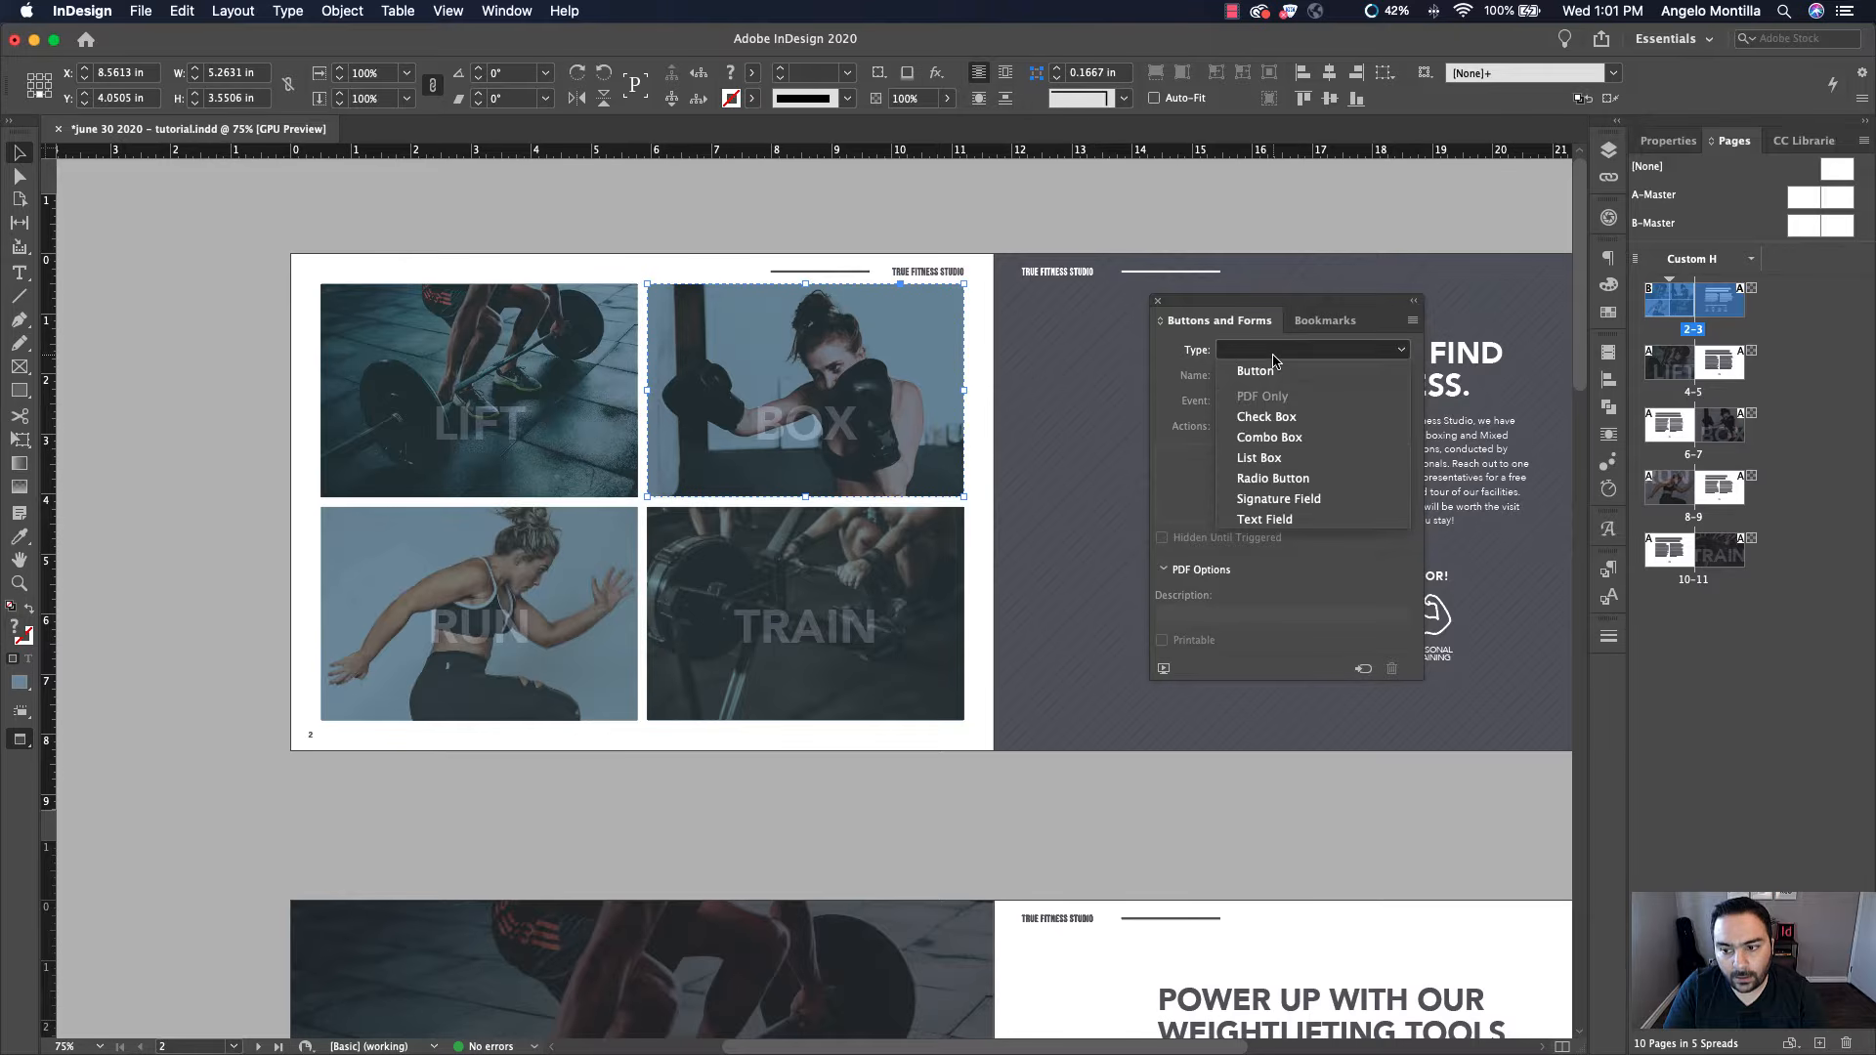
{"action": "left_click", "coordinate": [1261, 371]}
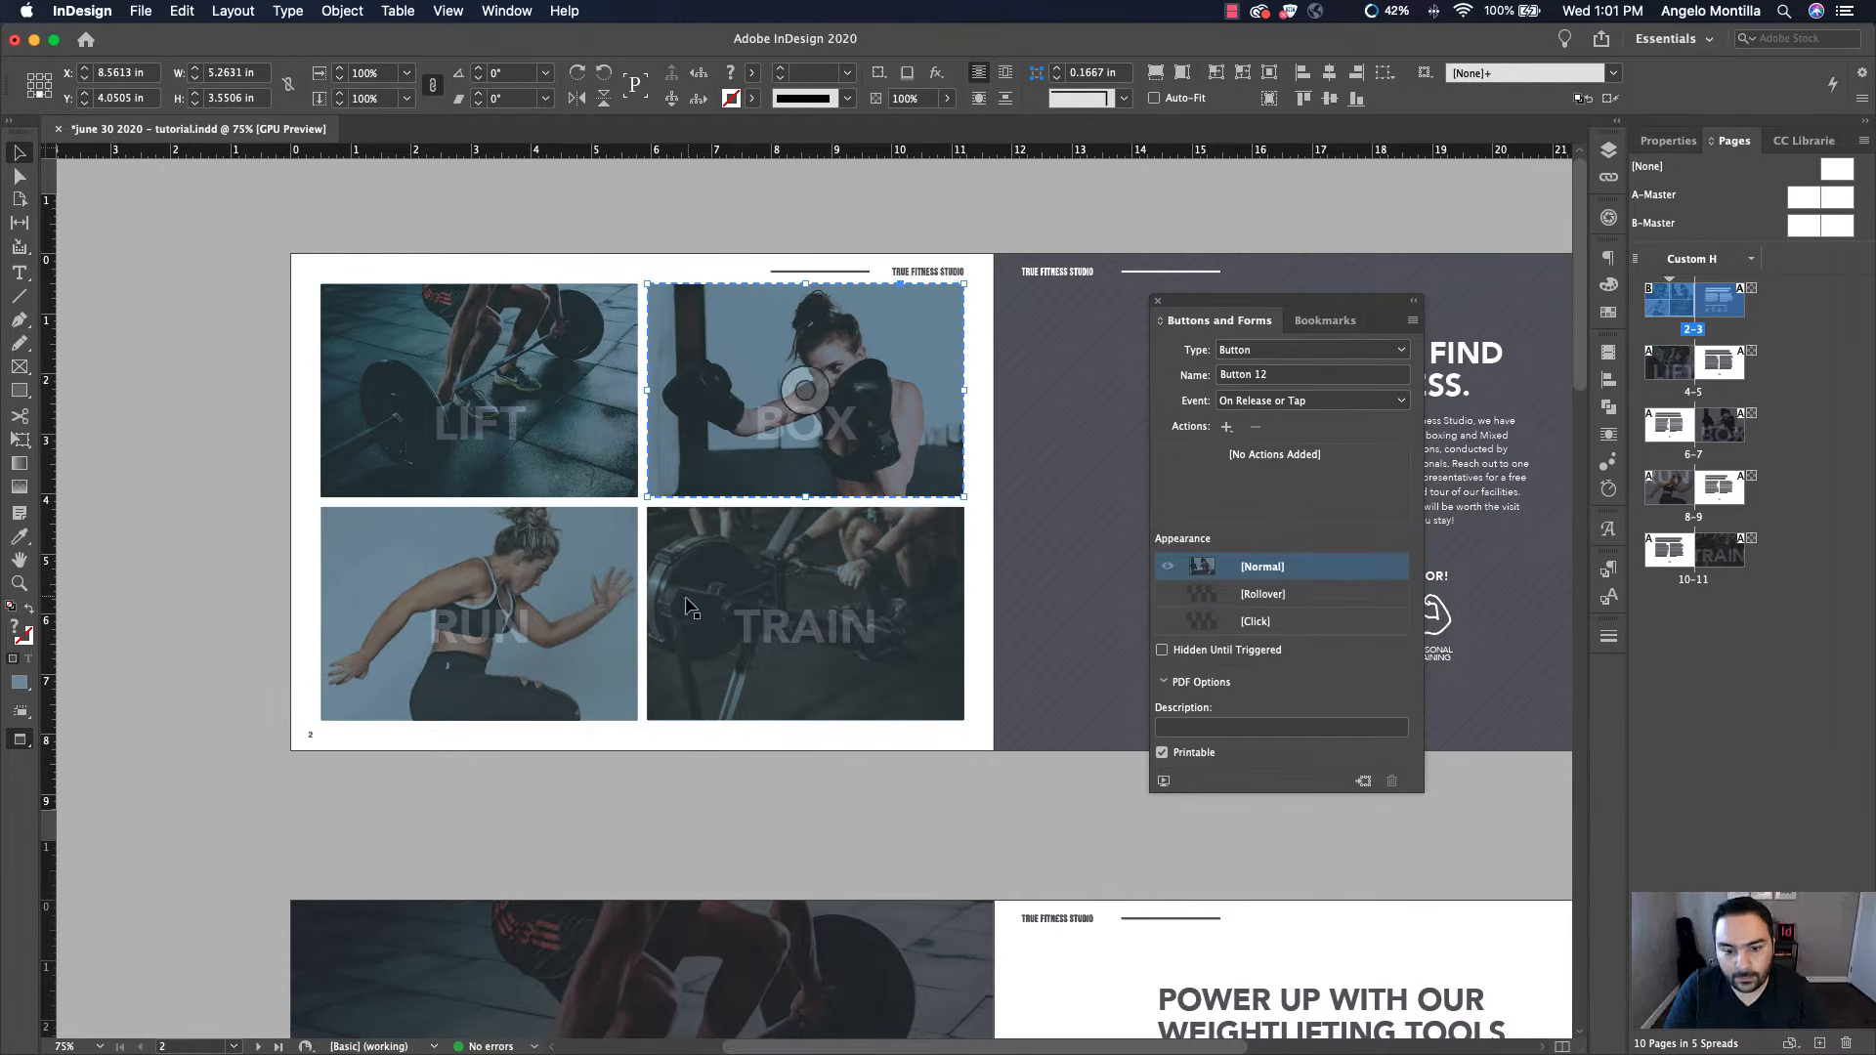
Convert the RUN image into a Button
{"action": "left_click", "coordinate": [607, 586]}
{"action": "left_click", "coordinate": [1256, 351]}
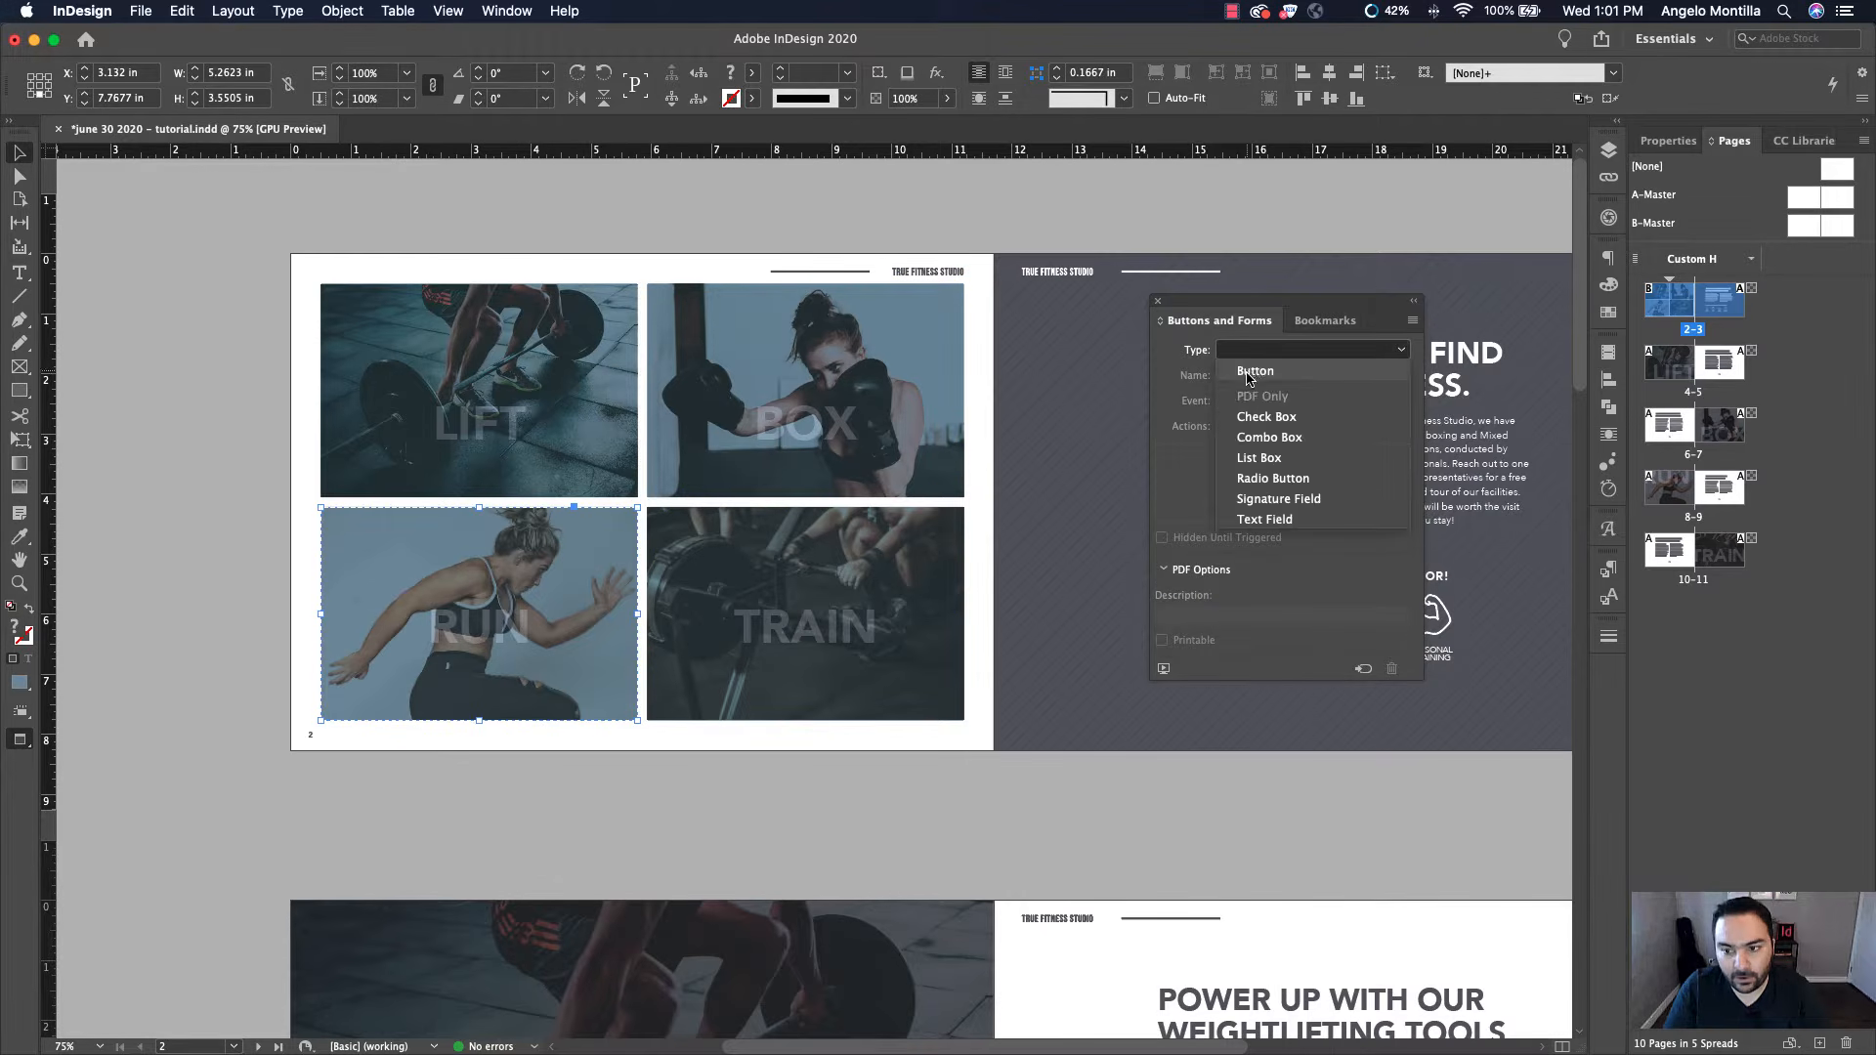
{"action": "left_click", "coordinate": [1261, 370]}
Convert the TRAIN image into a Button and deselect it
{"action": "left_click", "coordinate": [830, 586]}
{"action": "left_click", "coordinate": [1241, 350]}
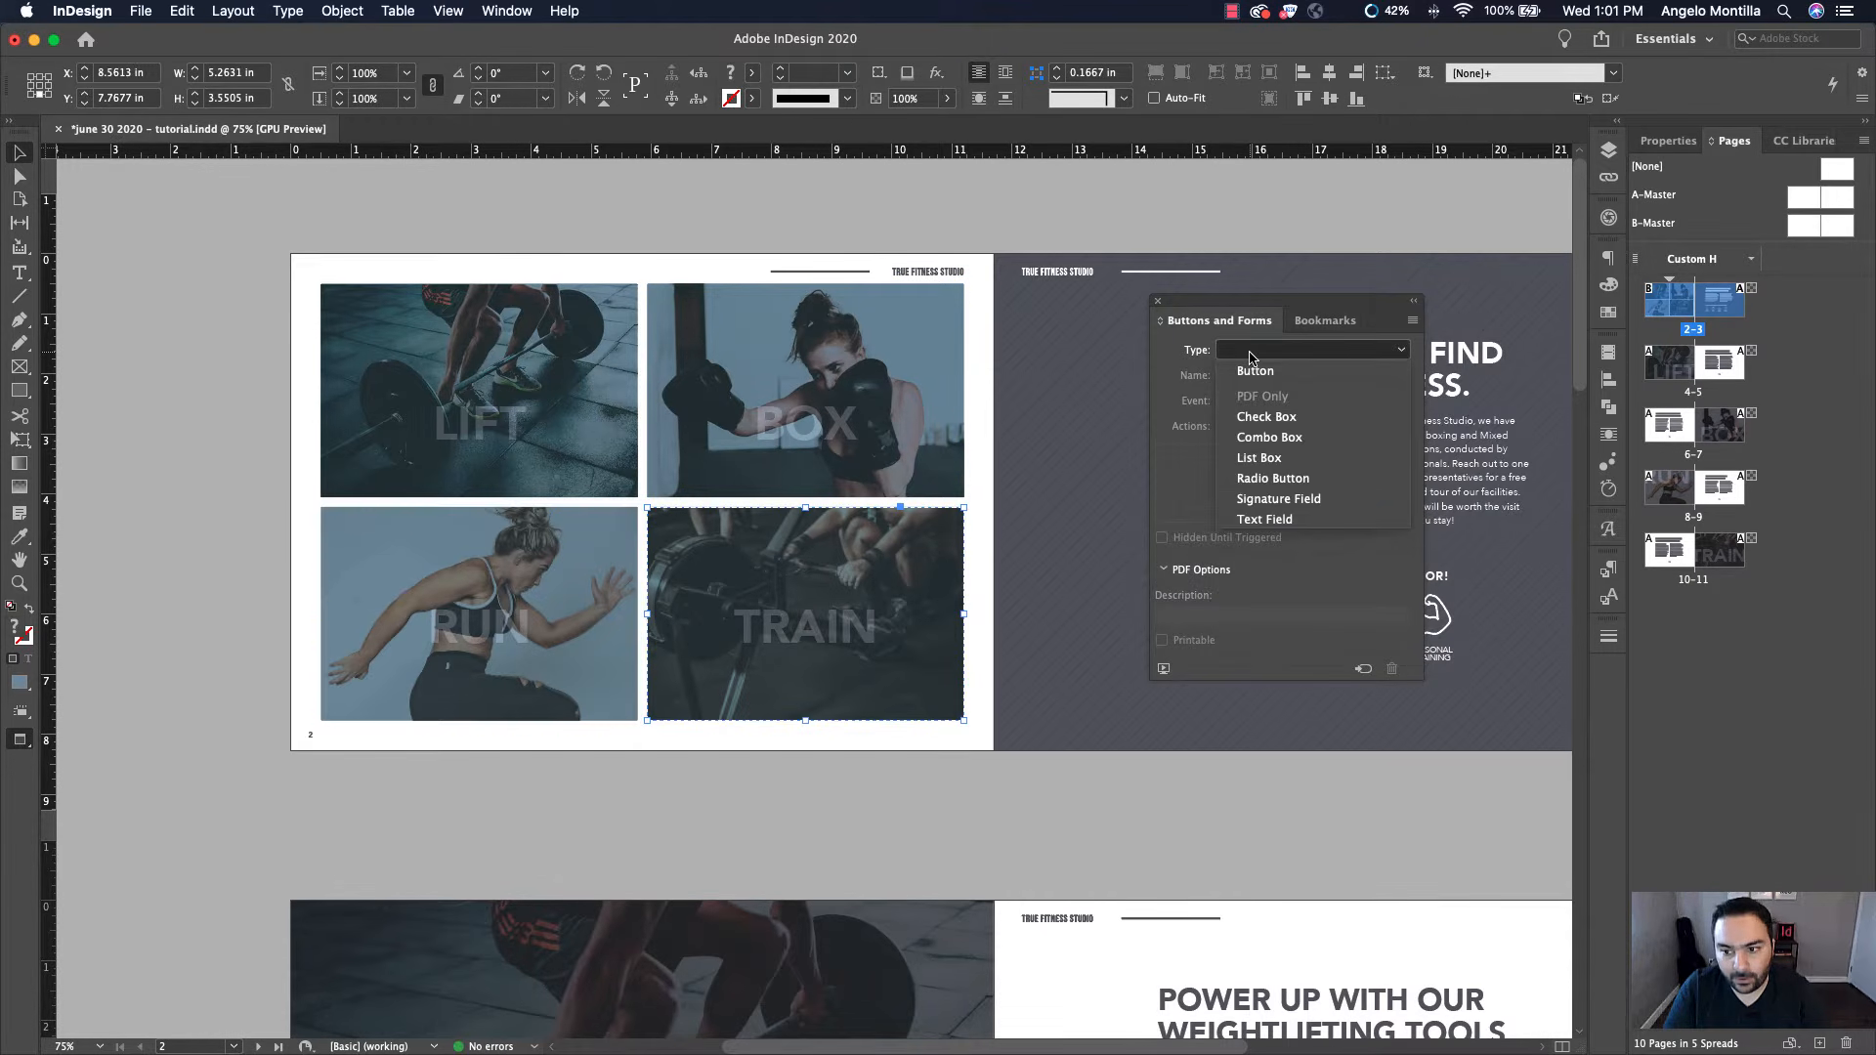
{"action": "left_click", "coordinate": [1260, 372]}
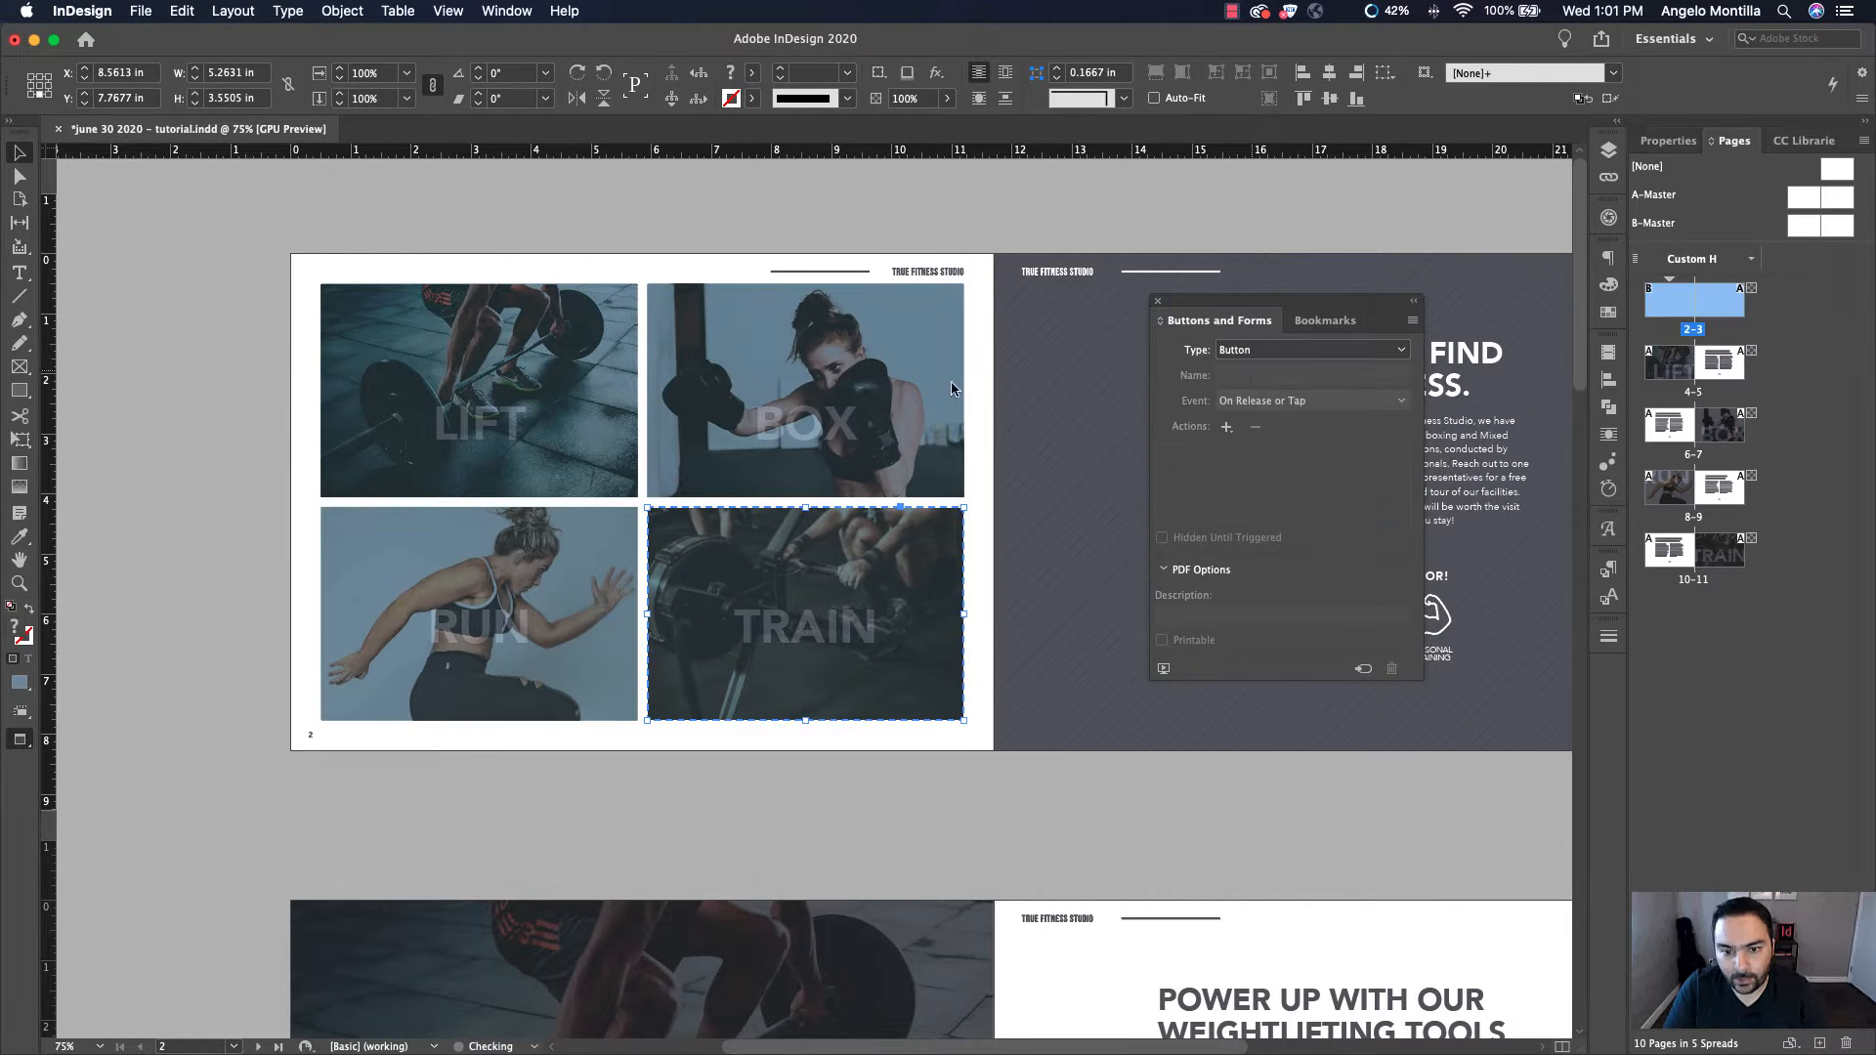
{"action": "left_click", "coordinate": [596, 226]}
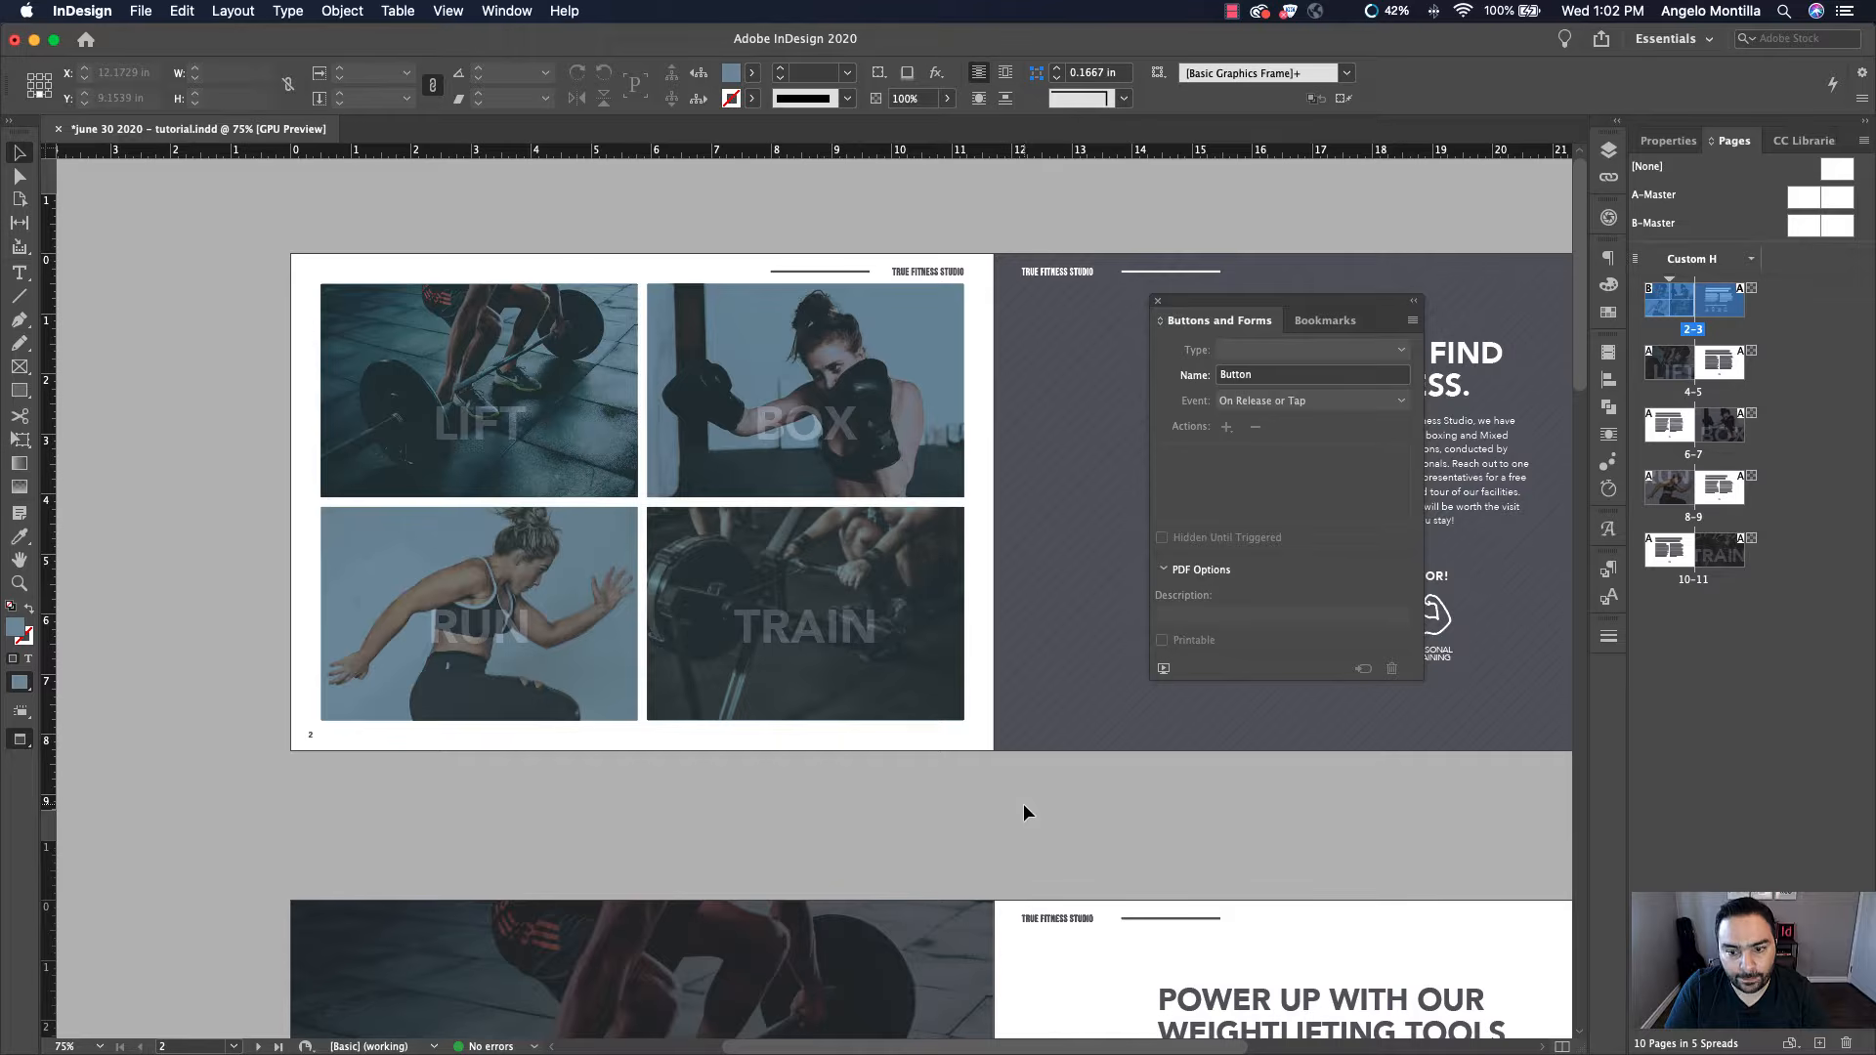
Go to page 4 and create a new bookmark named LIFT
{"action": "left_click", "coordinate": [536, 456]}
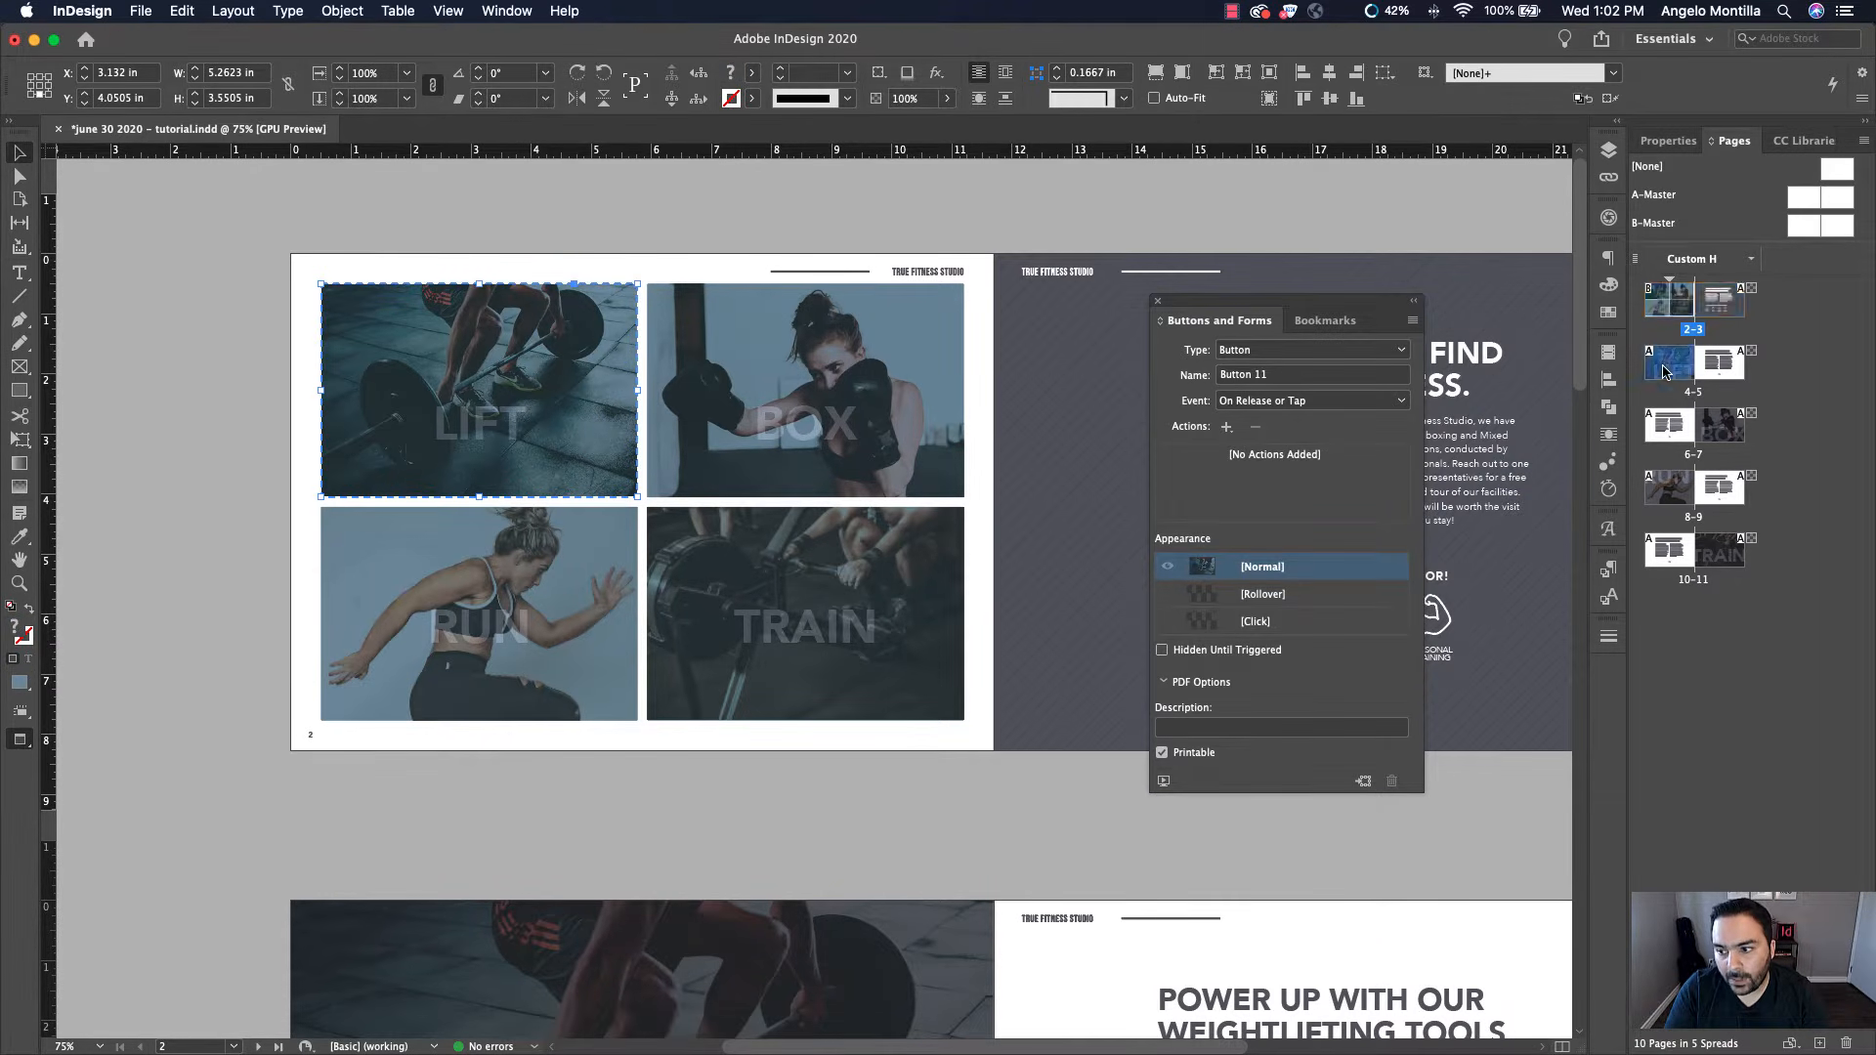
{"action": "double_click", "coordinate": [1664, 370]}
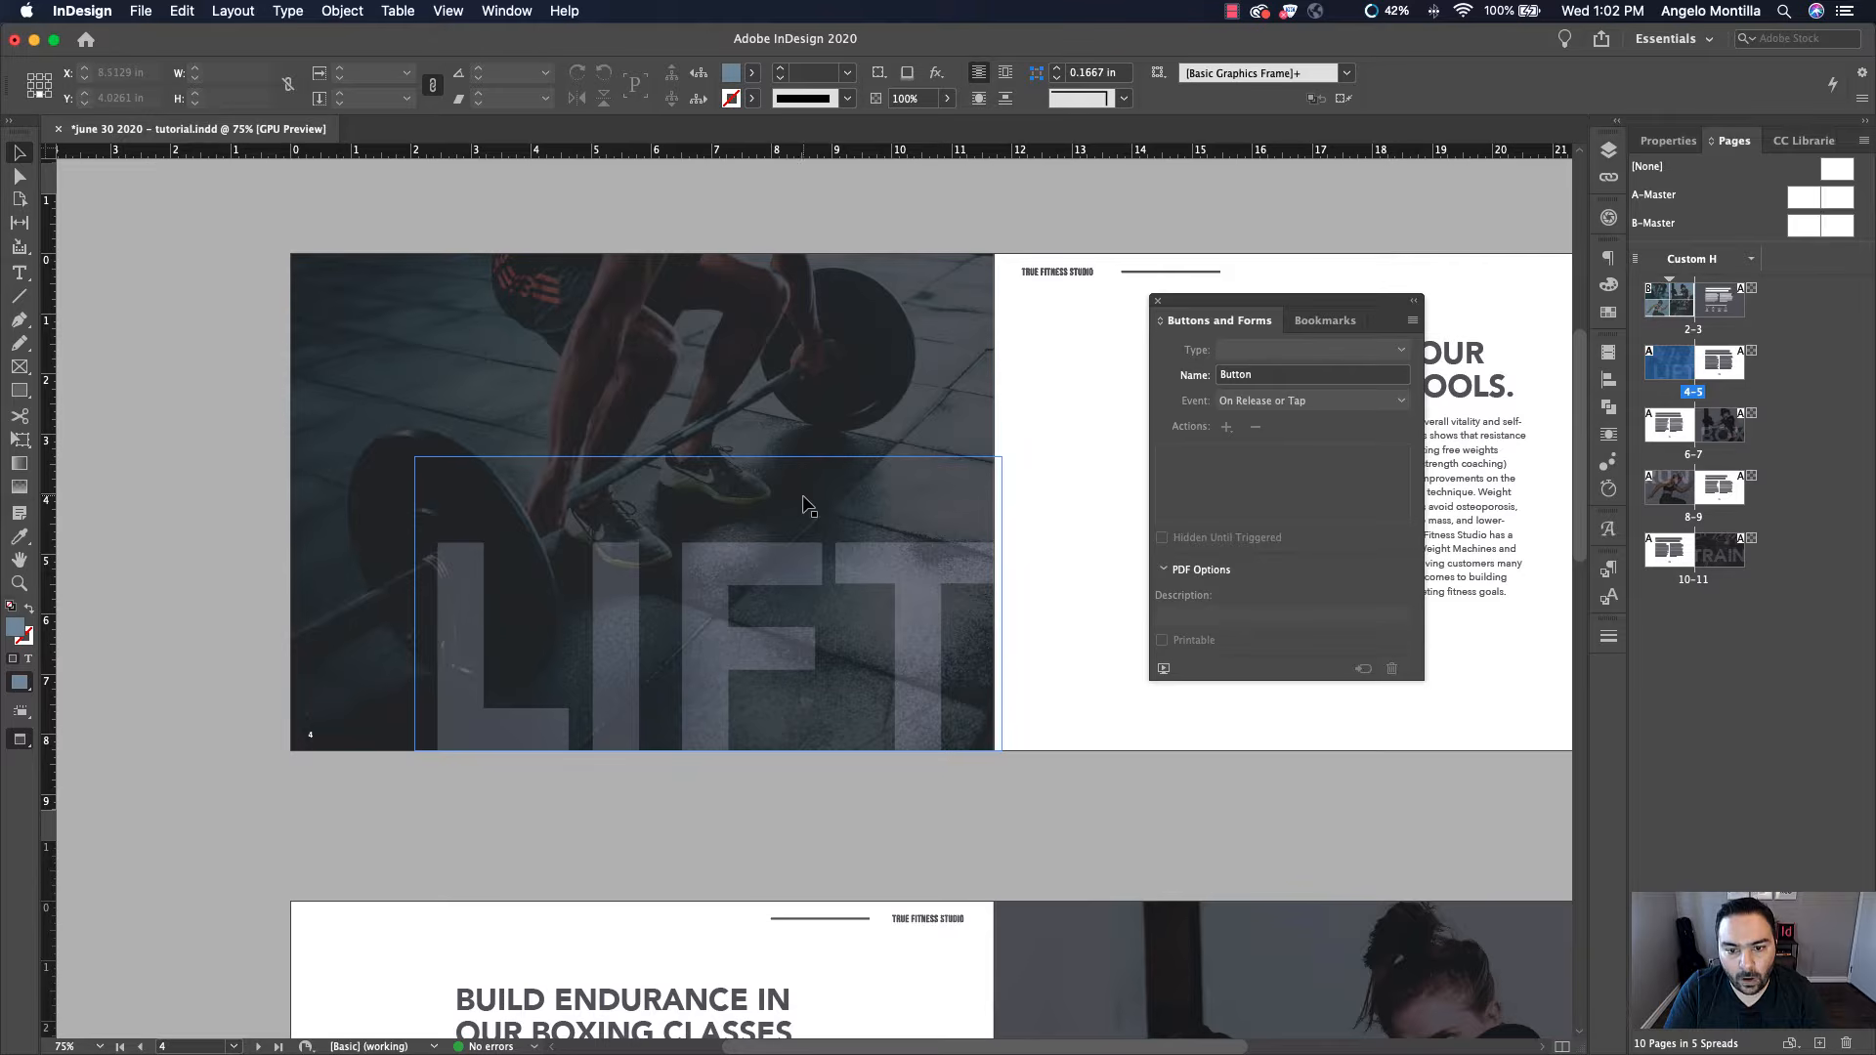
{"action": "left_click", "coordinate": [859, 440]}
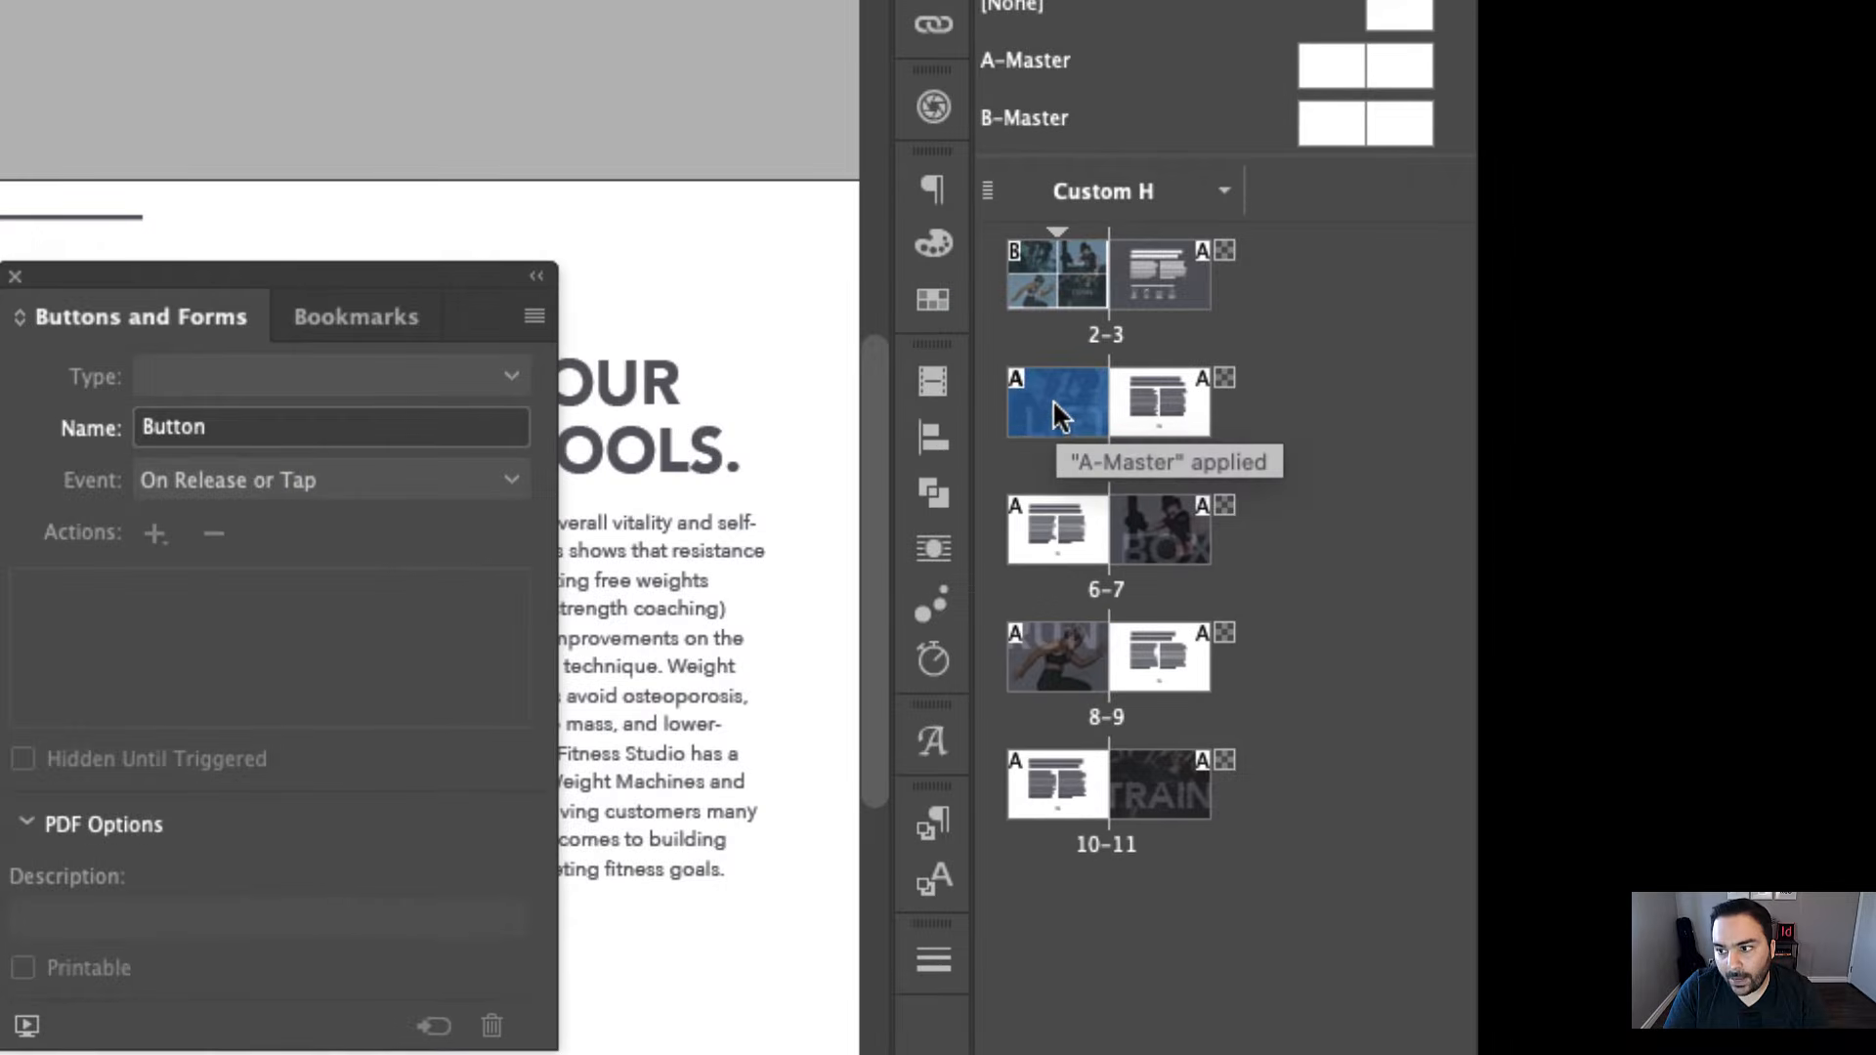
{"action": "double_click", "coordinate": [1059, 397]}
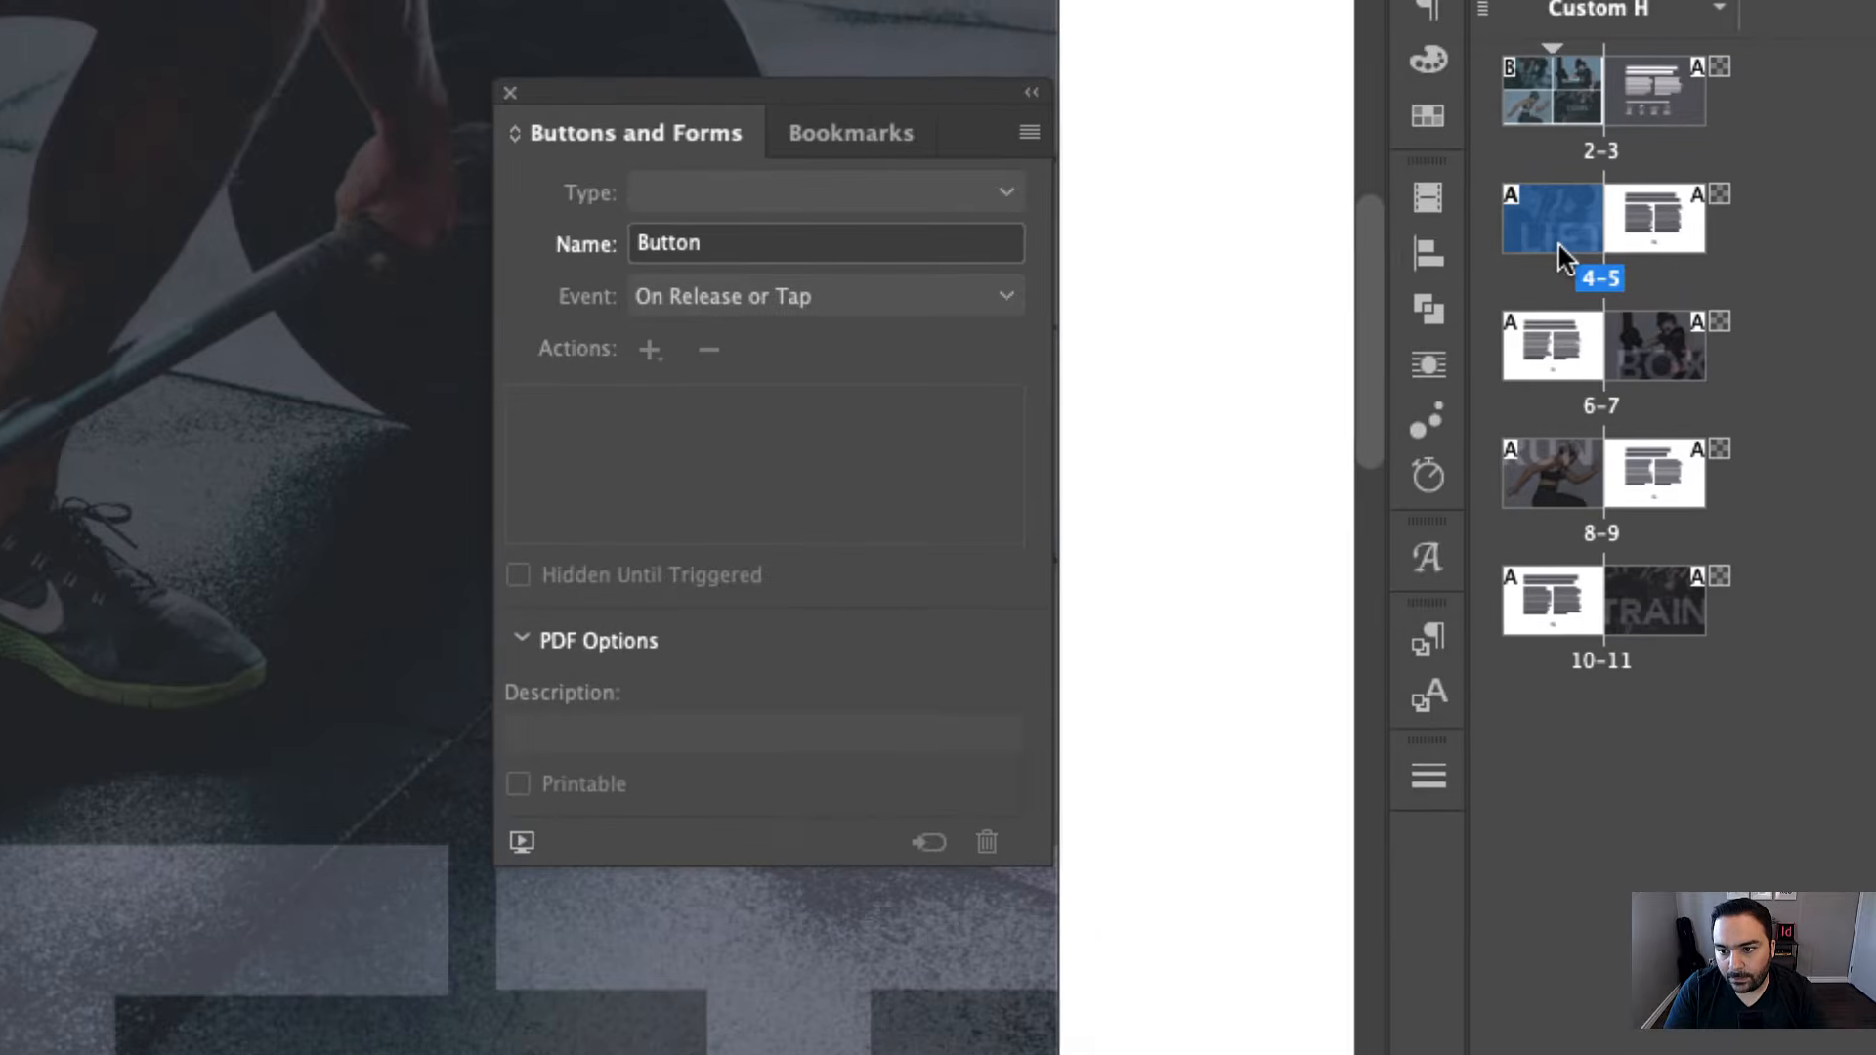
{"action": "left_click", "coordinate": [876, 143]}
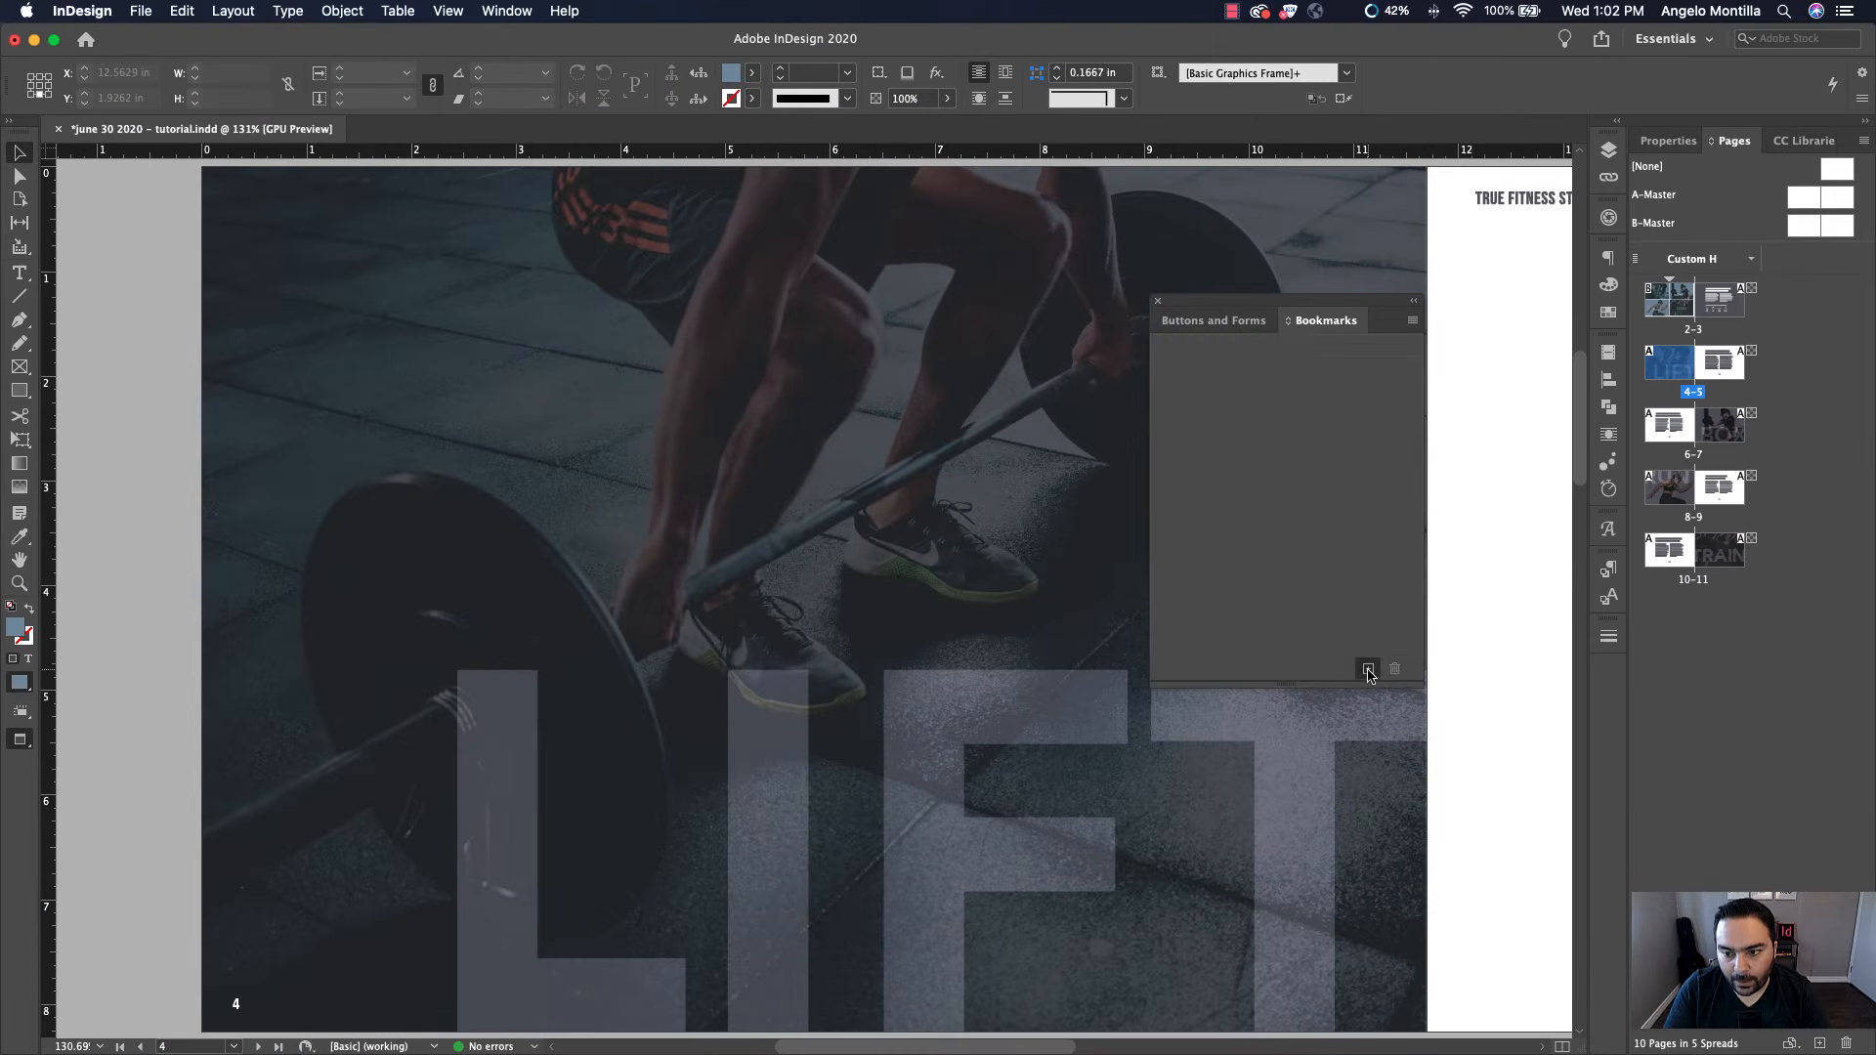
{"action": "left_click", "coordinate": [949, 839]}
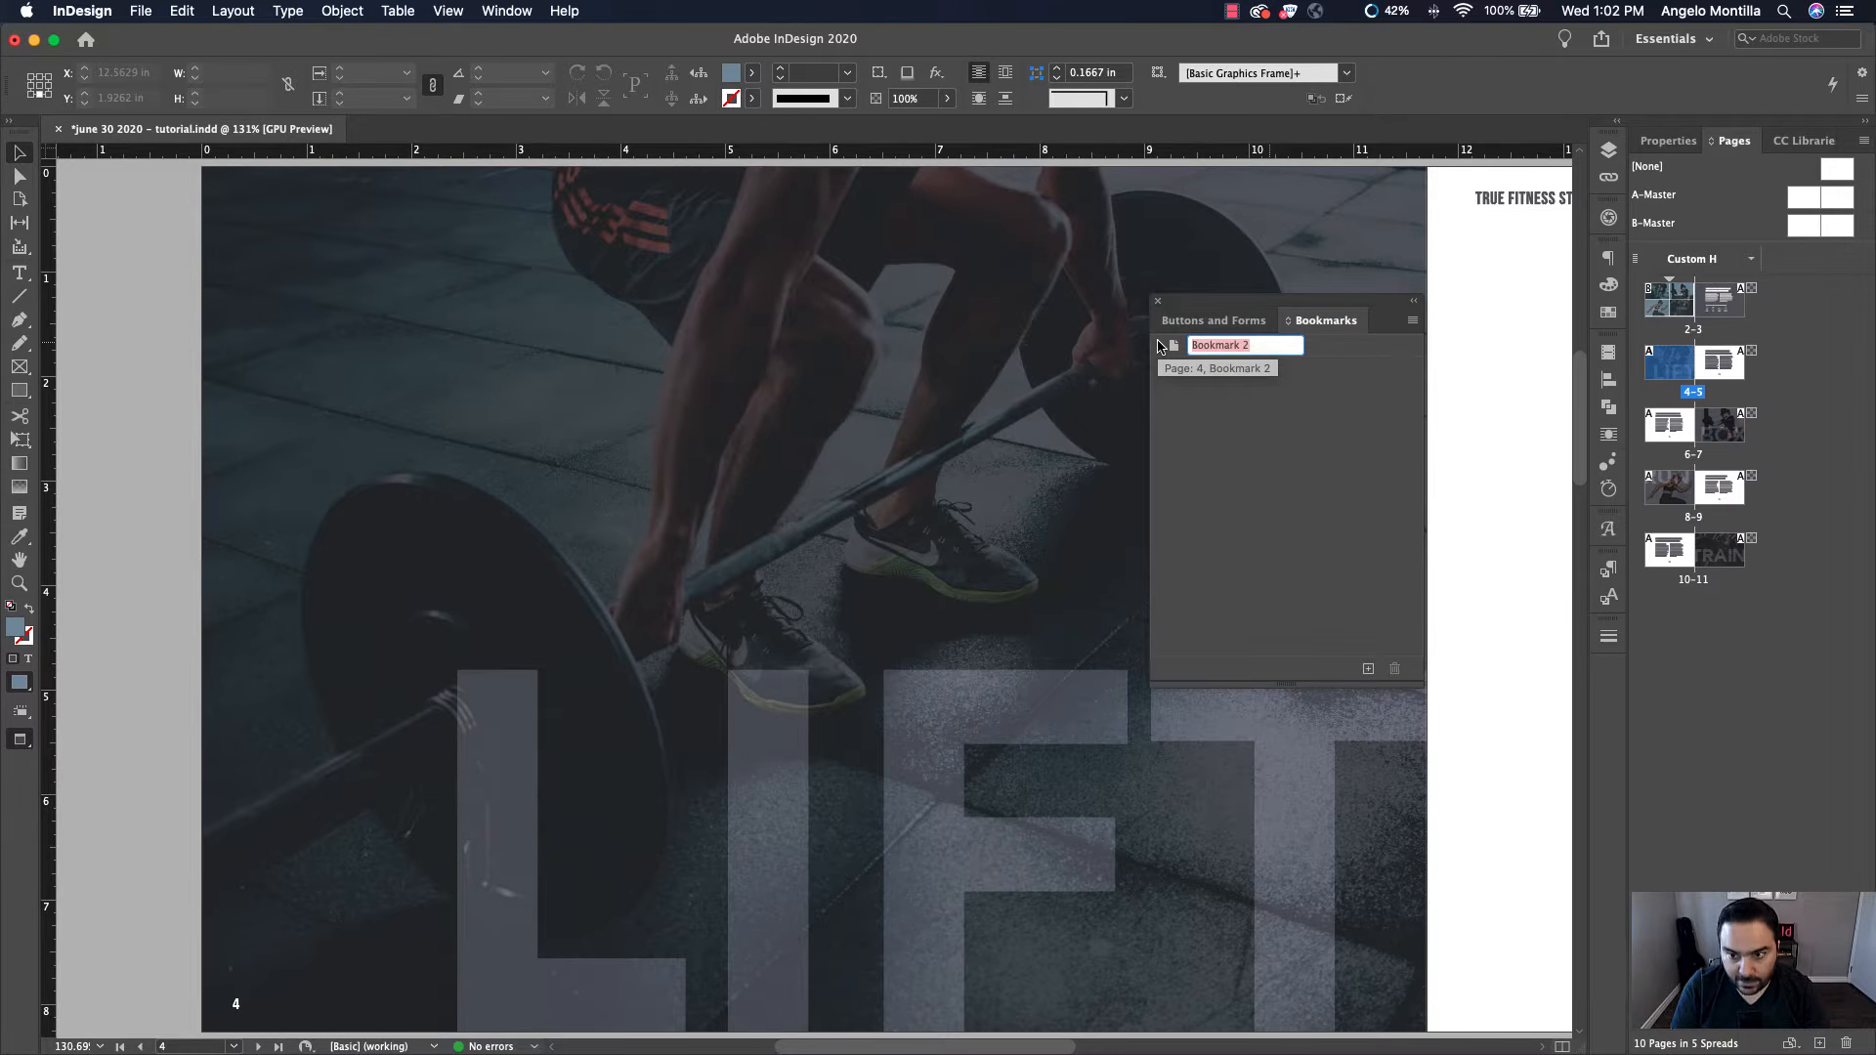
{"action": "type", "text": "Li"}
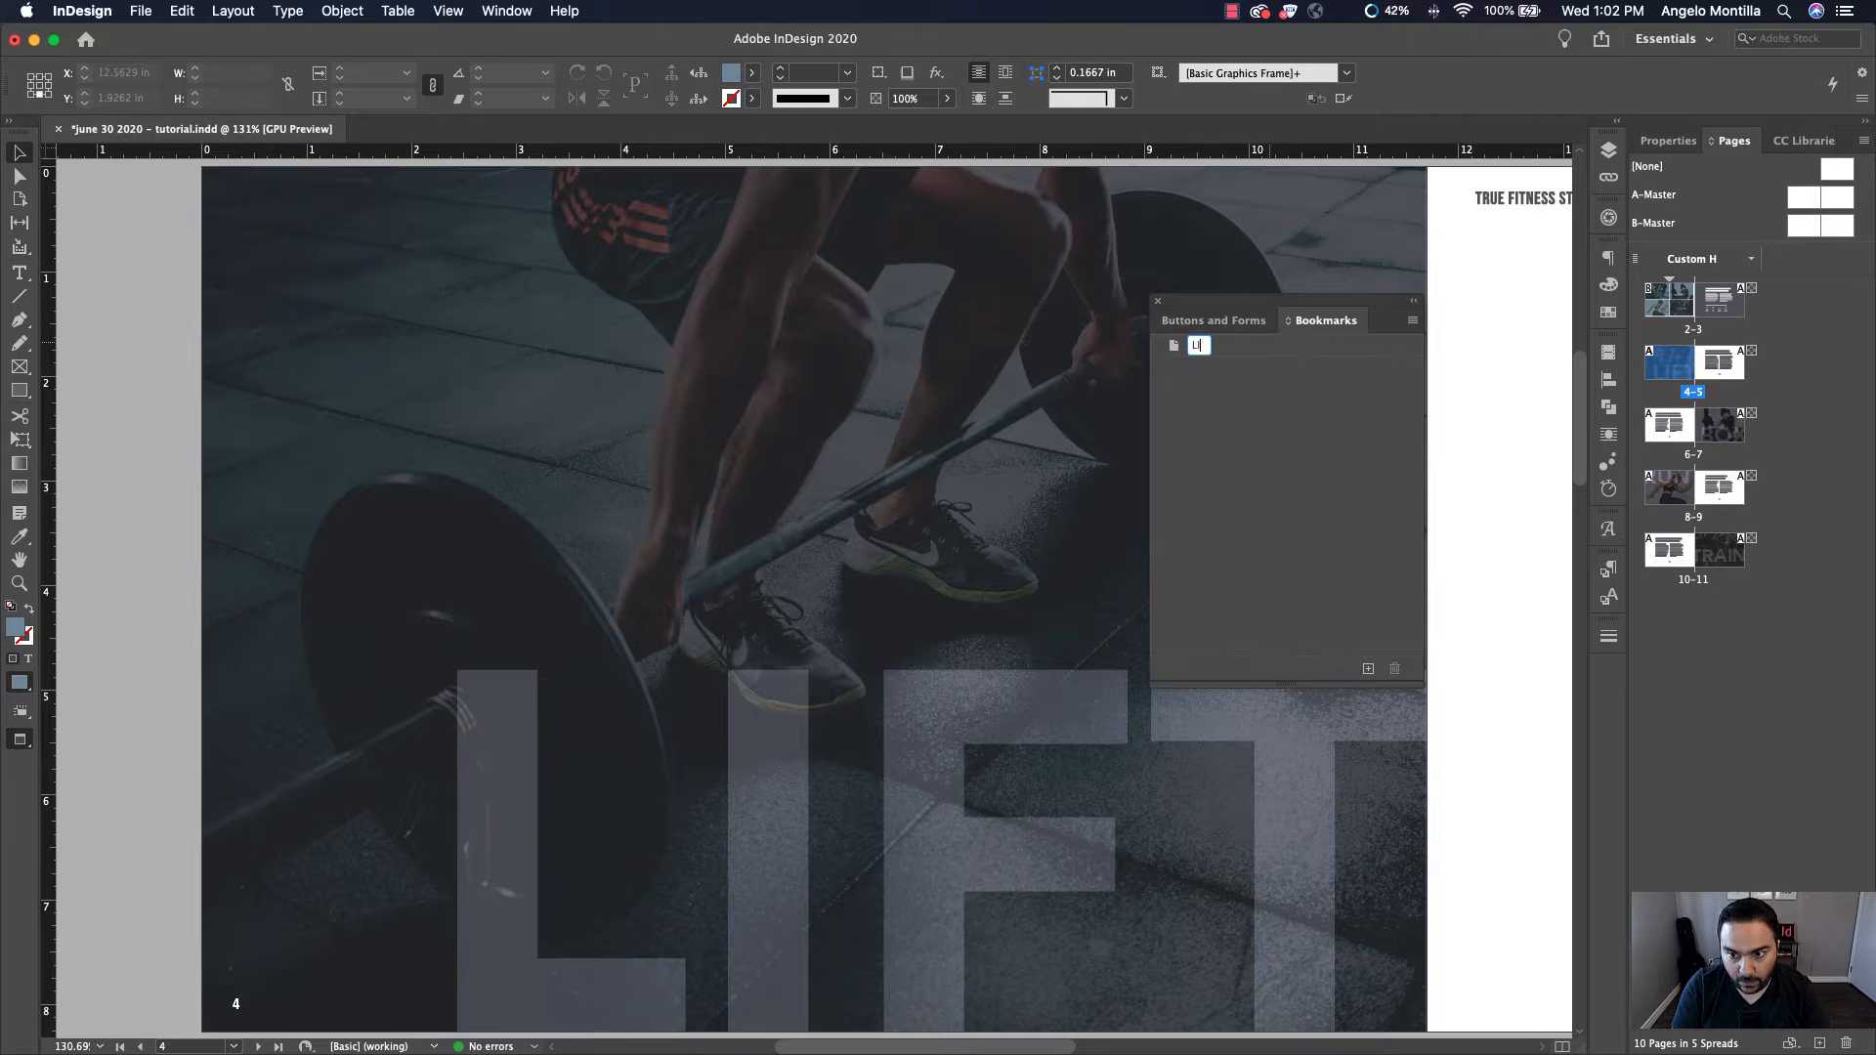
{"action": "type", "text": "FT"}
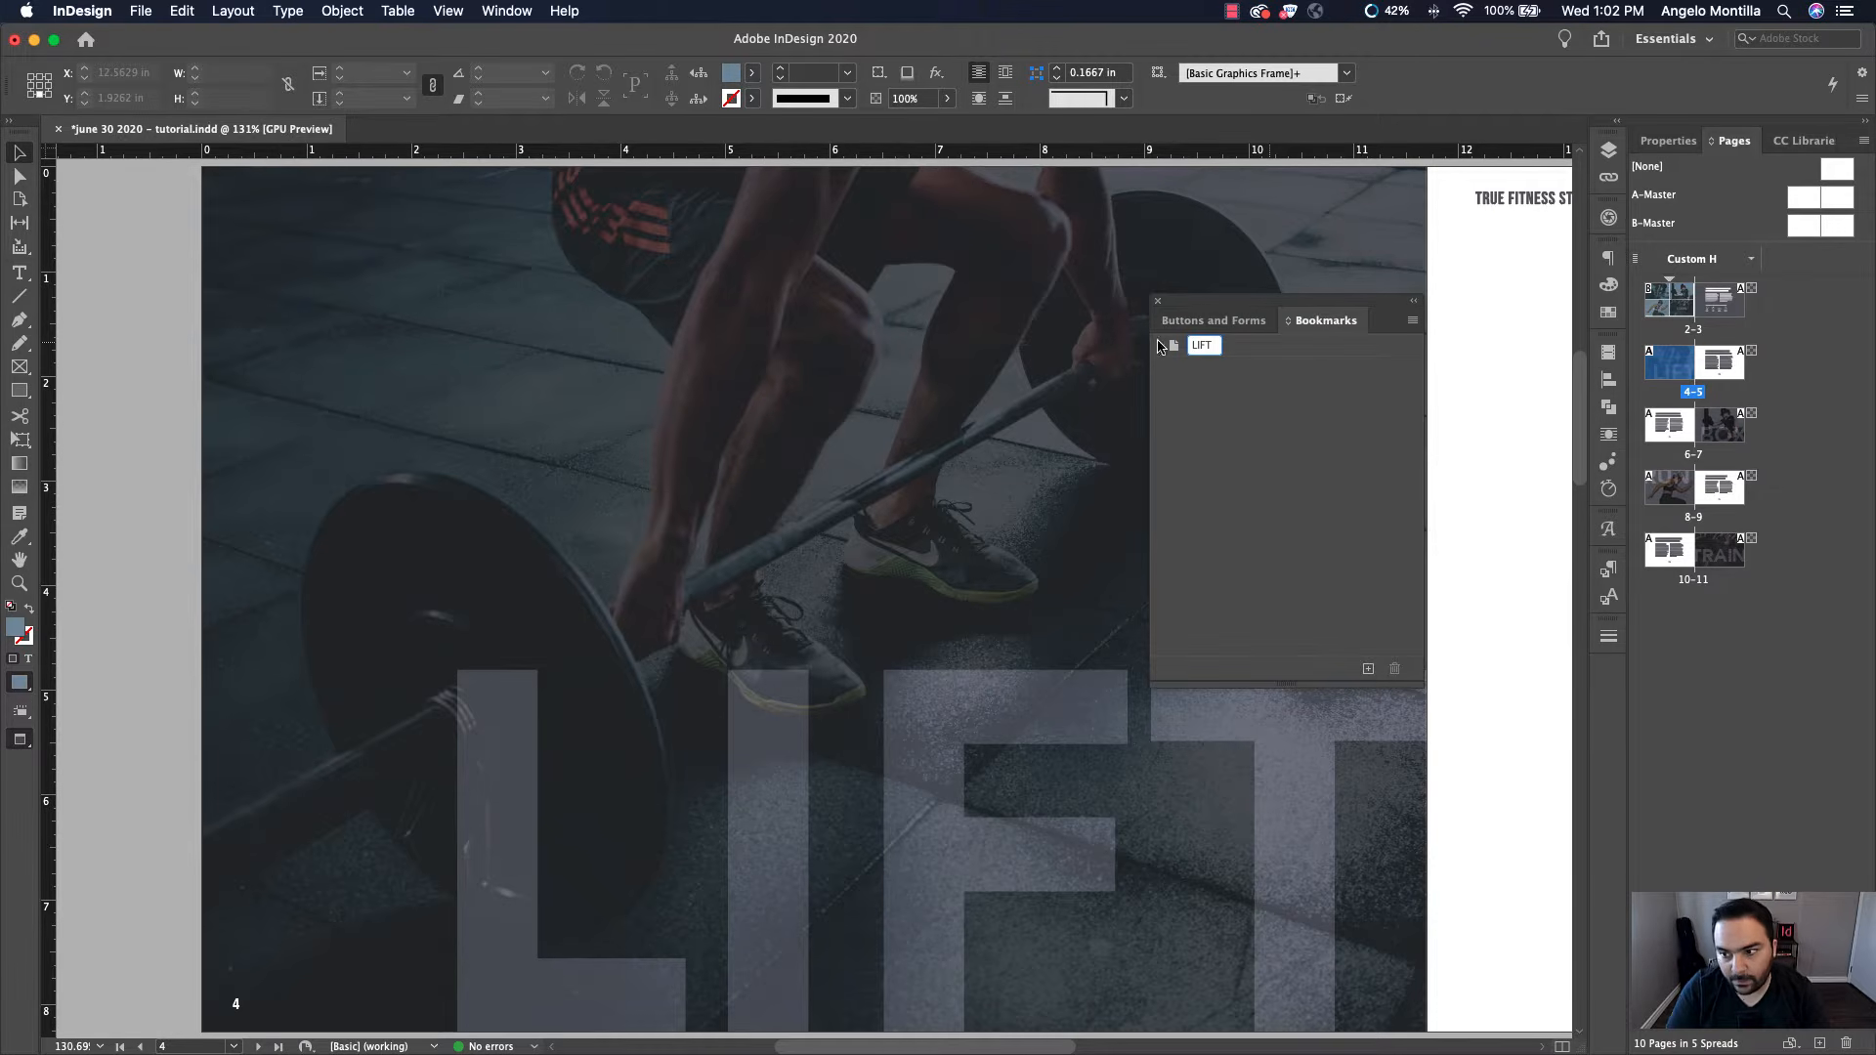
{"action": "key", "text": "Return"}
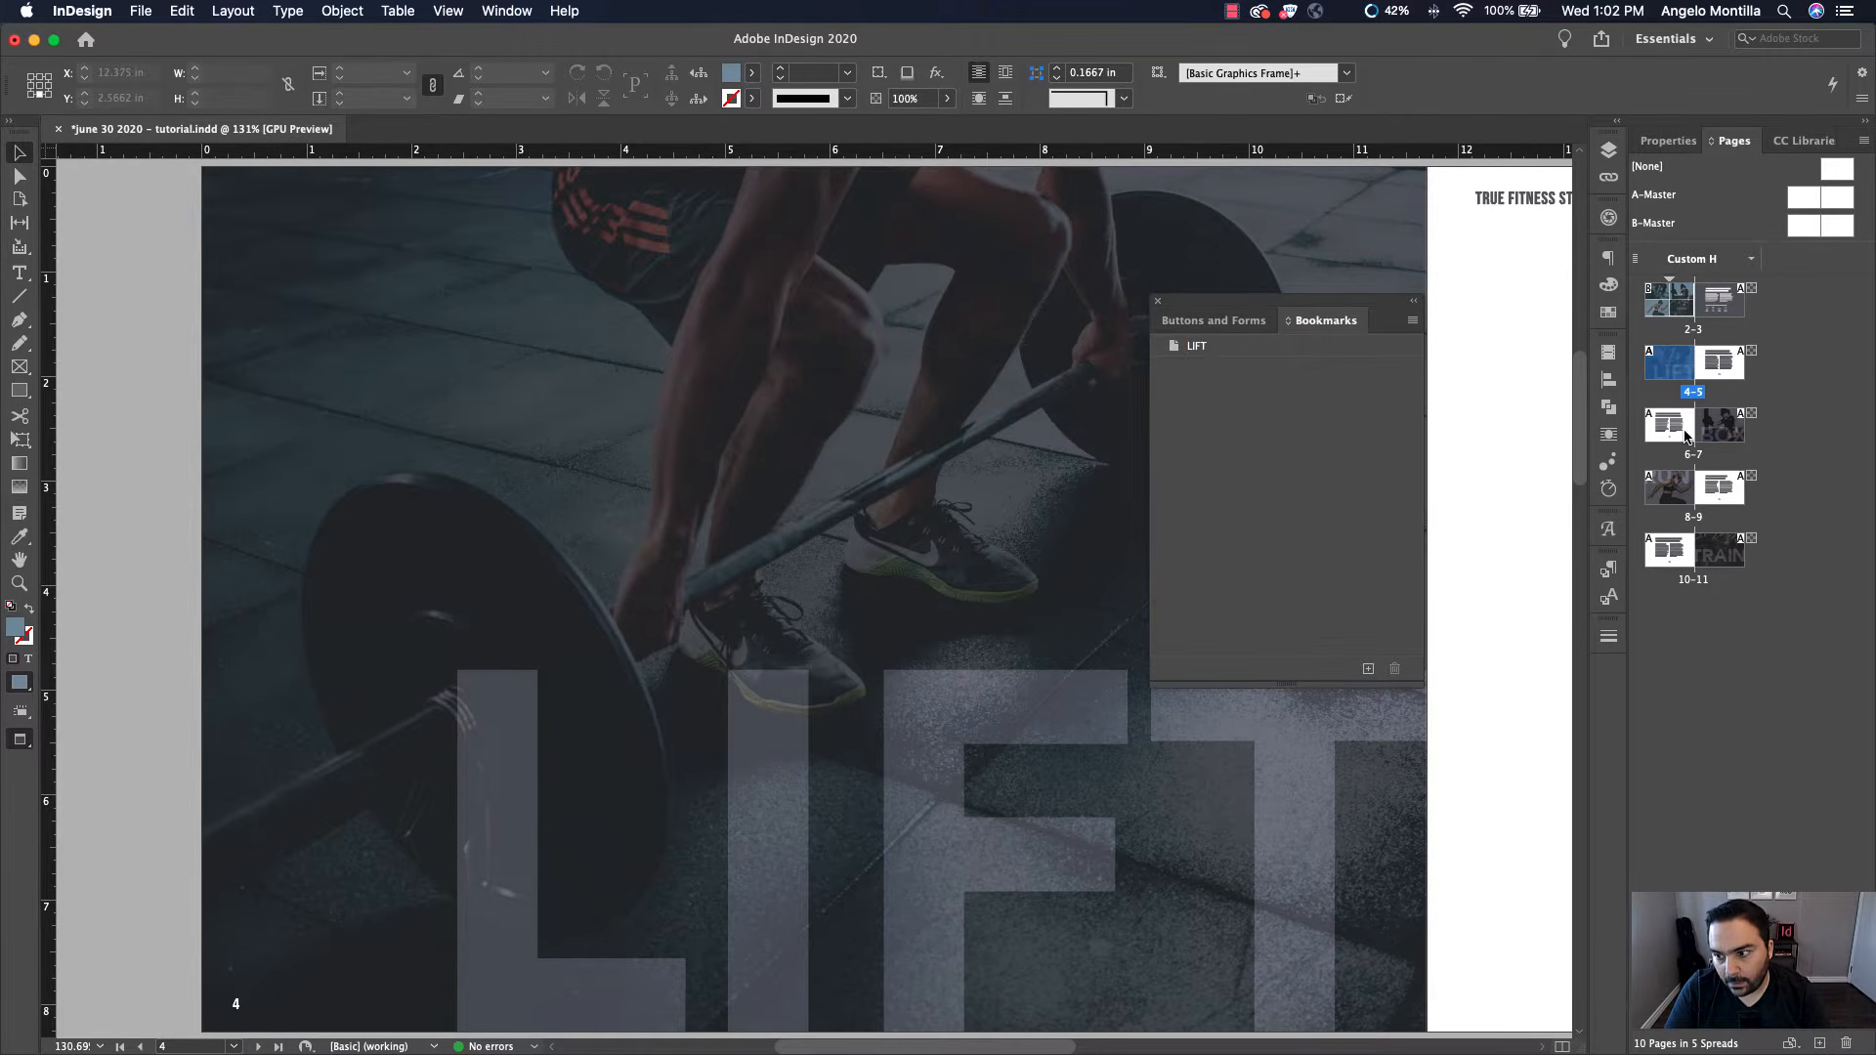
Go to page 6 and create a new bookmark named BOX
{"action": "double_click", "coordinate": [1672, 430]}
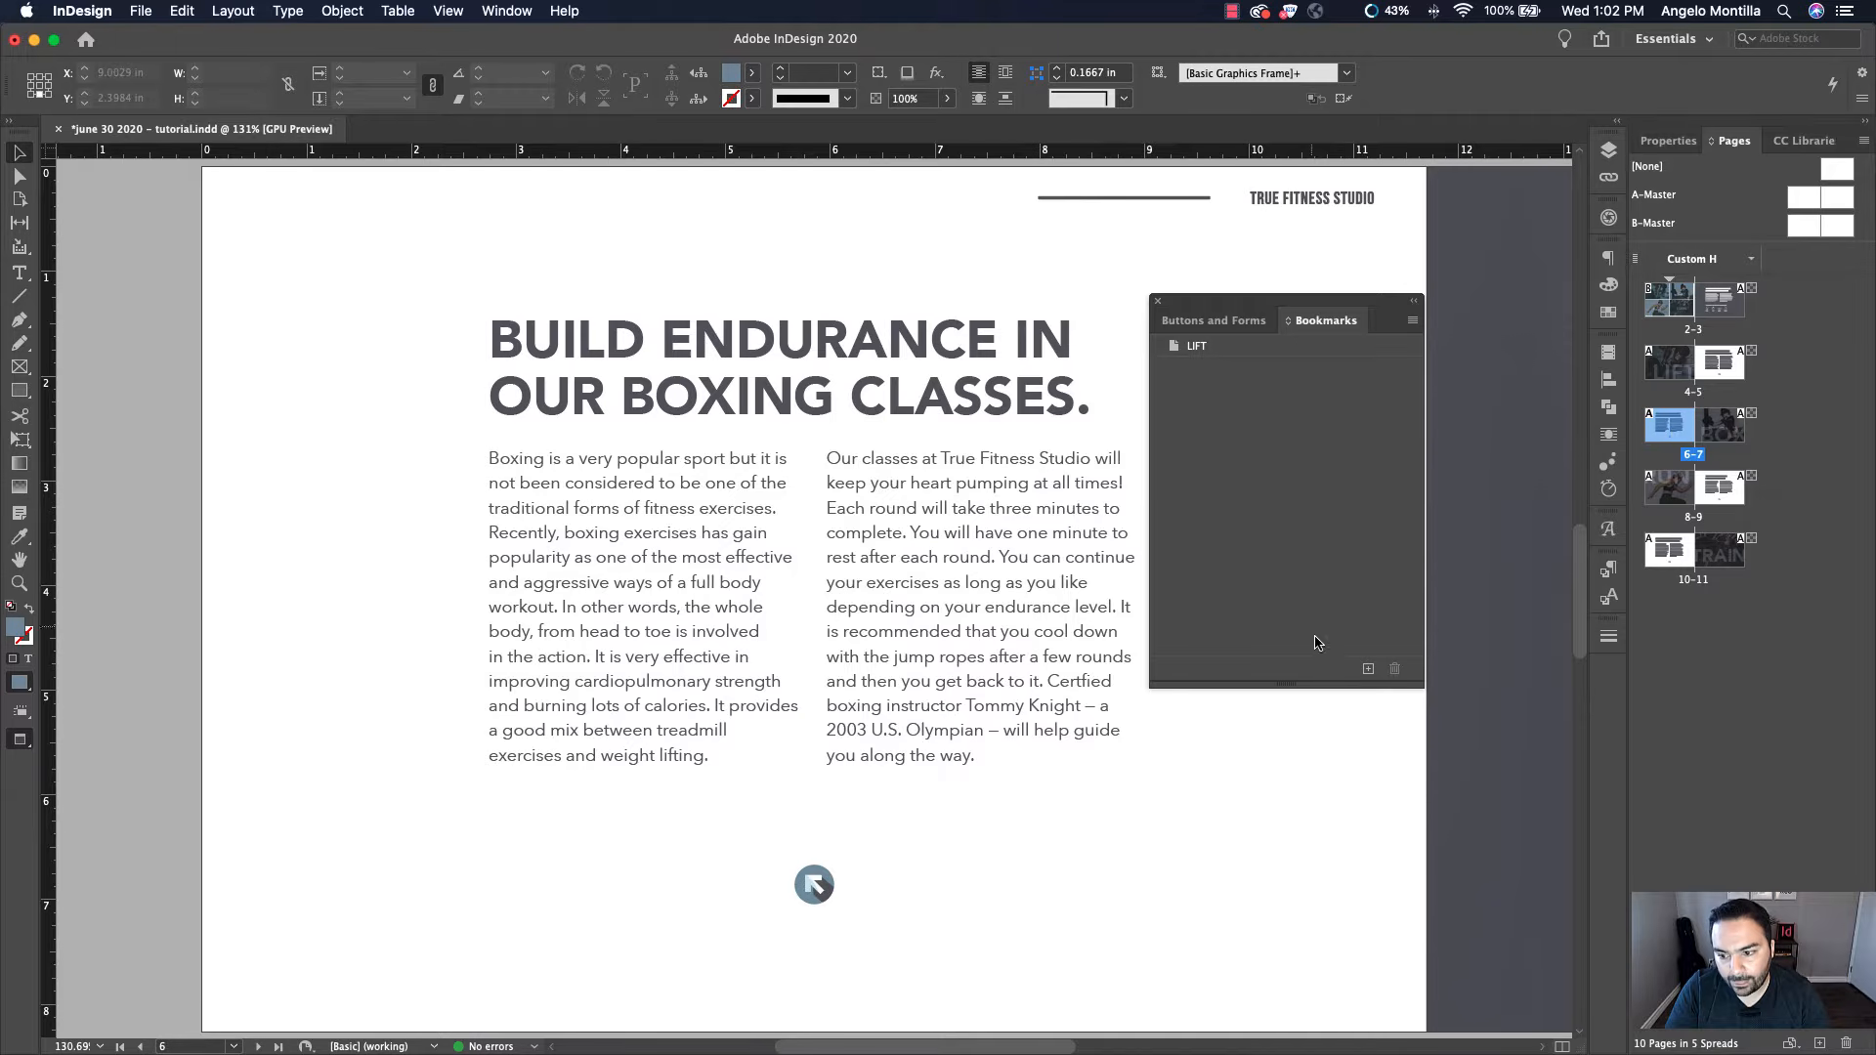
{"action": "left_click", "coordinate": [1368, 670]}
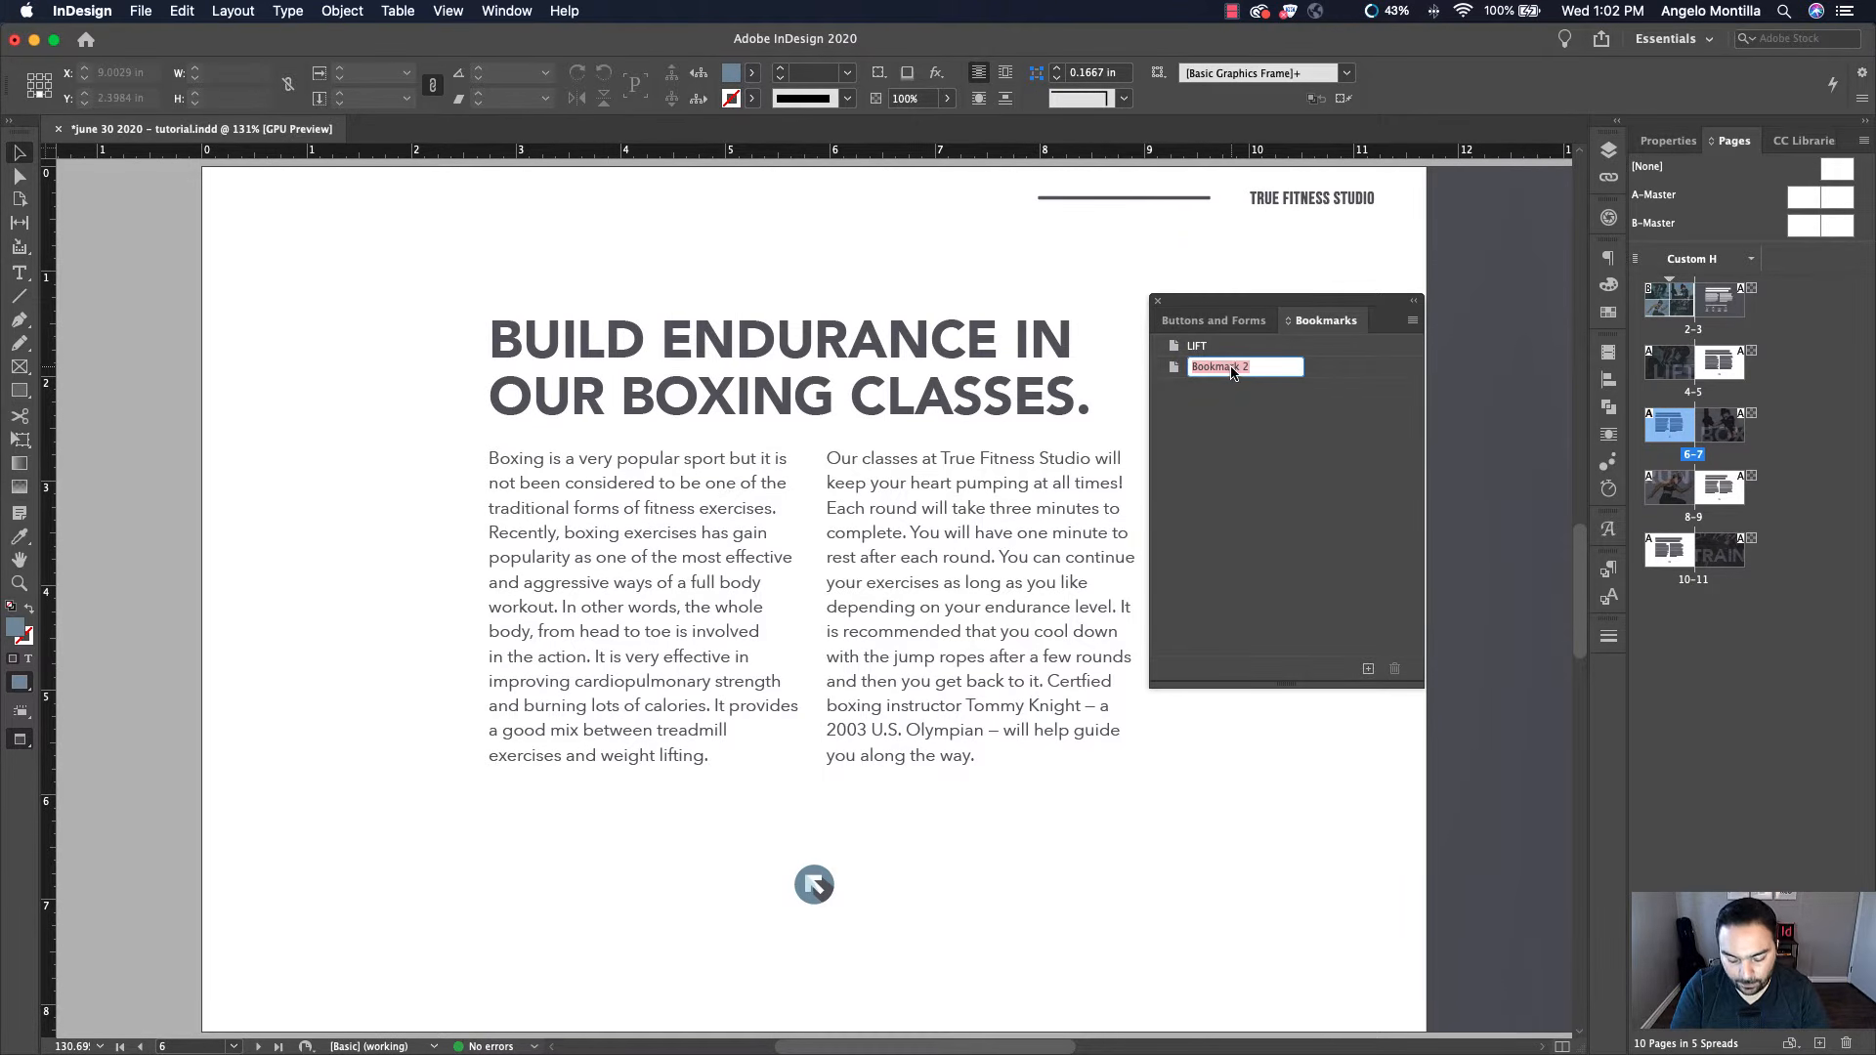
{"action": "type", "text": "BOX"}
{"action": "key", "text": "Return"}
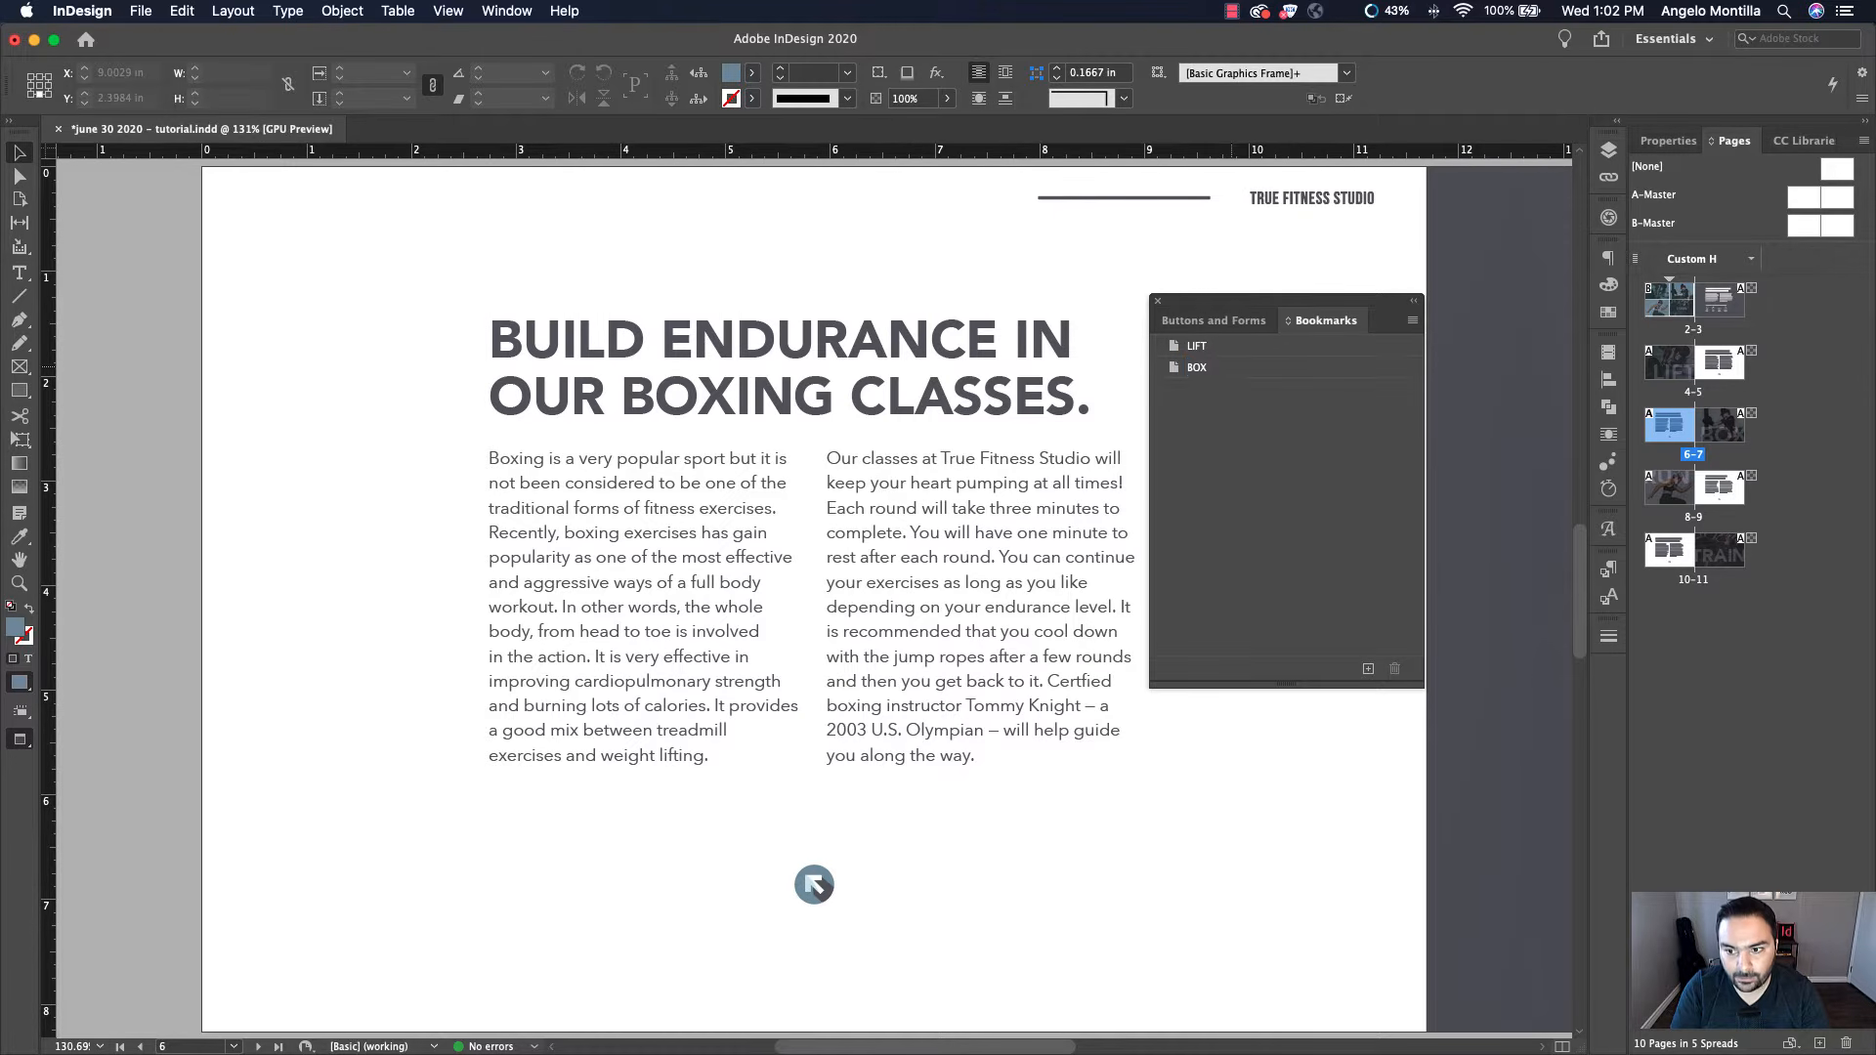
Go to page 8 and create a new bookmark named RUN
{"action": "double_click", "coordinate": [1668, 499]}
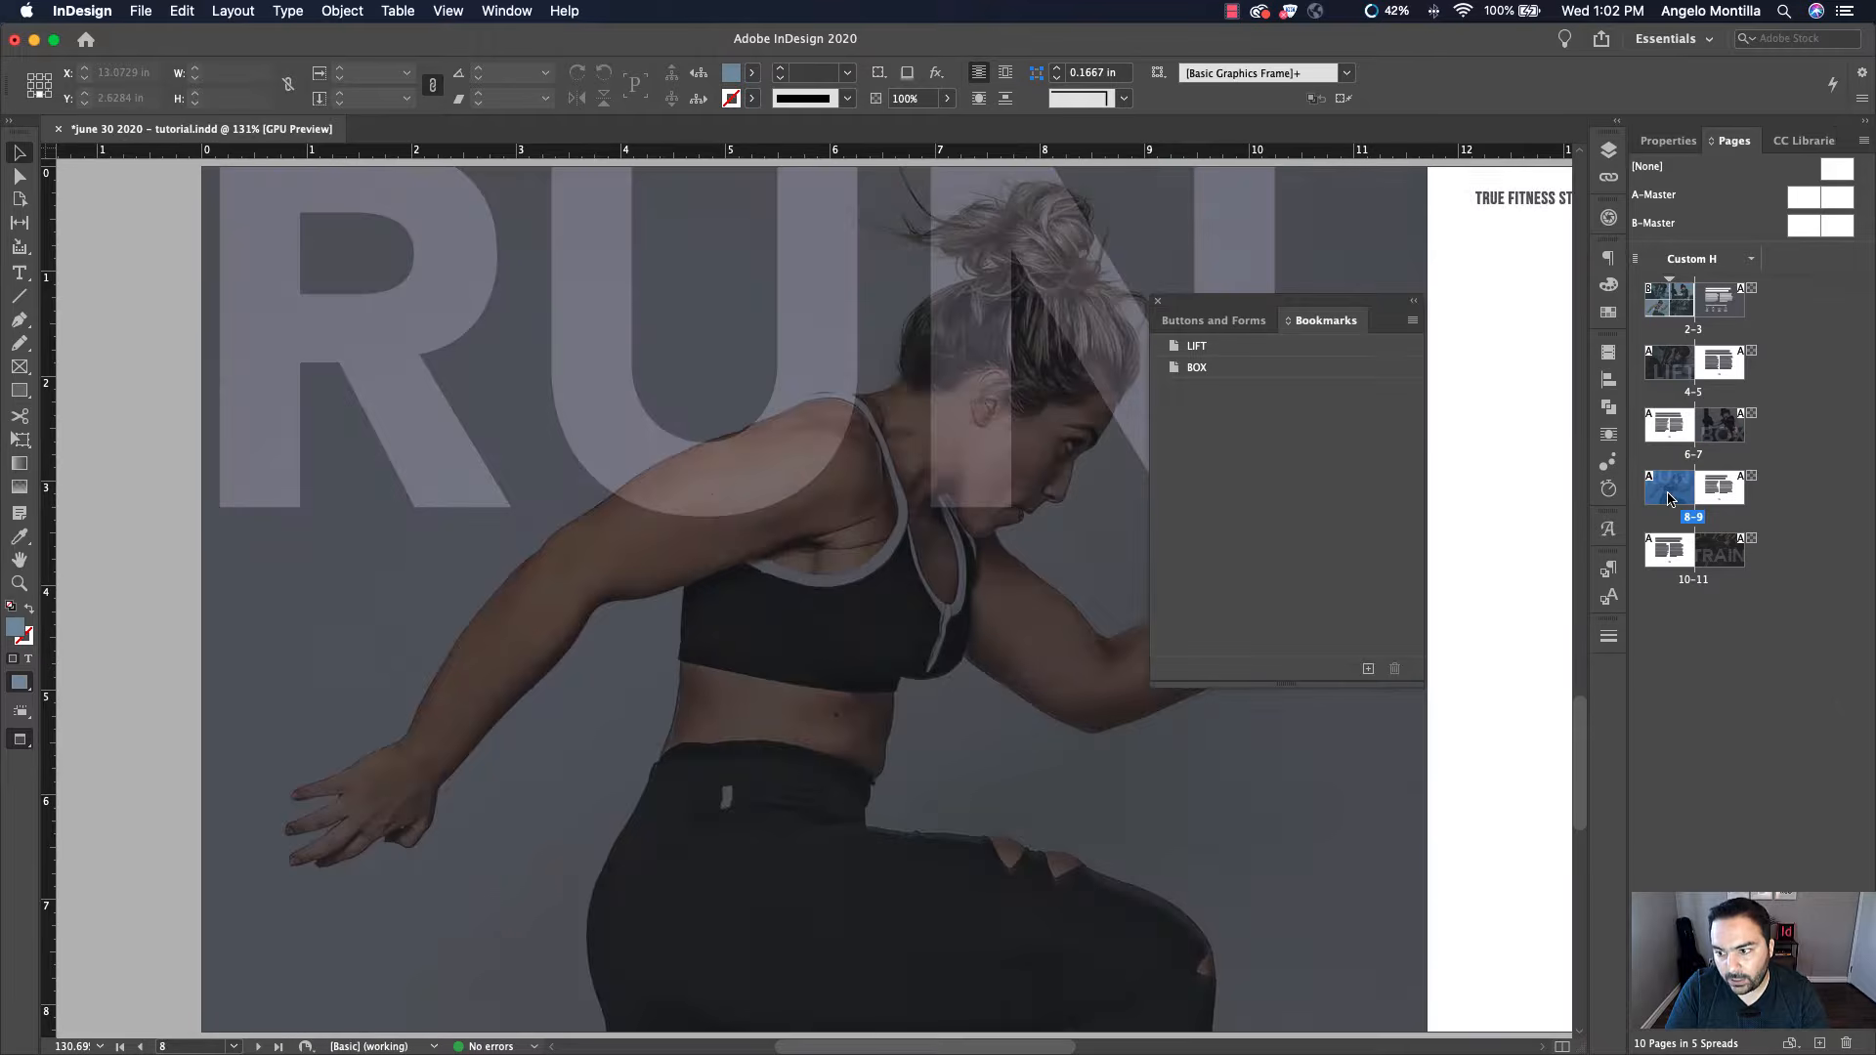
{"action": "left_click", "coordinate": [1368, 669]}
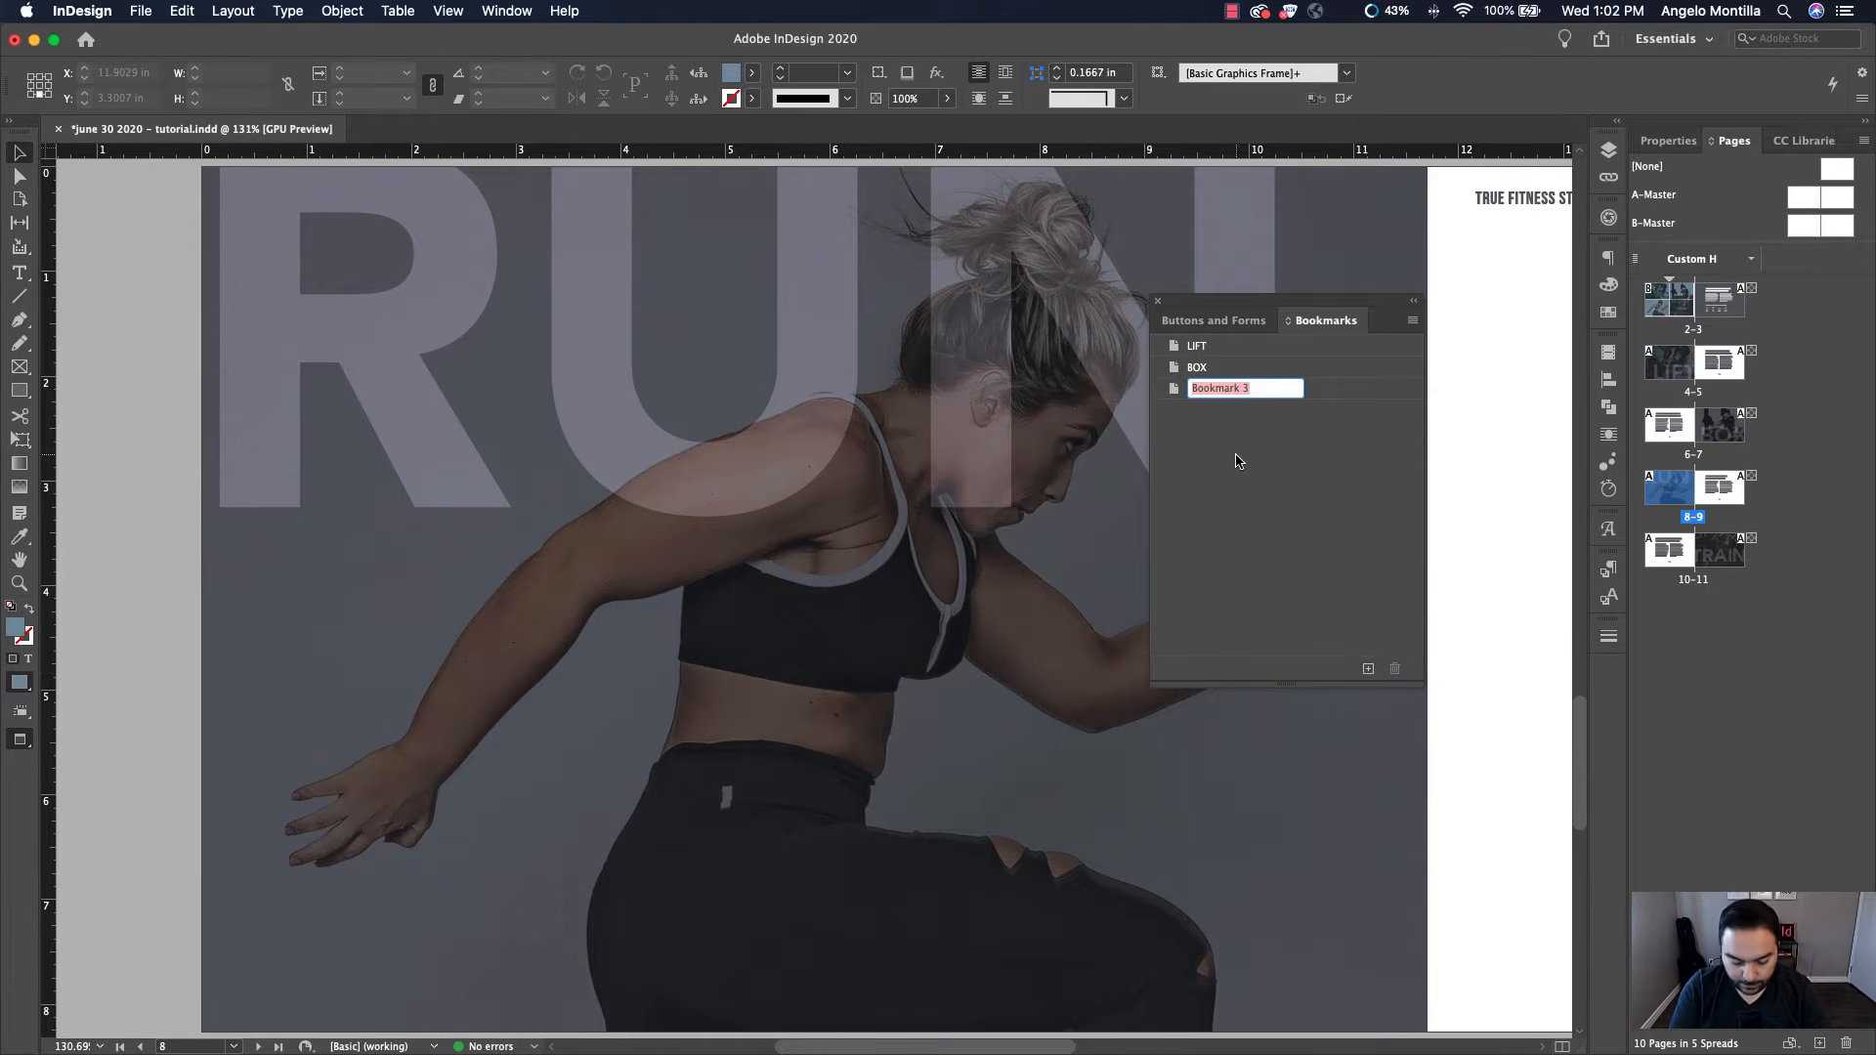
{"action": "type", "text": "RUN"}
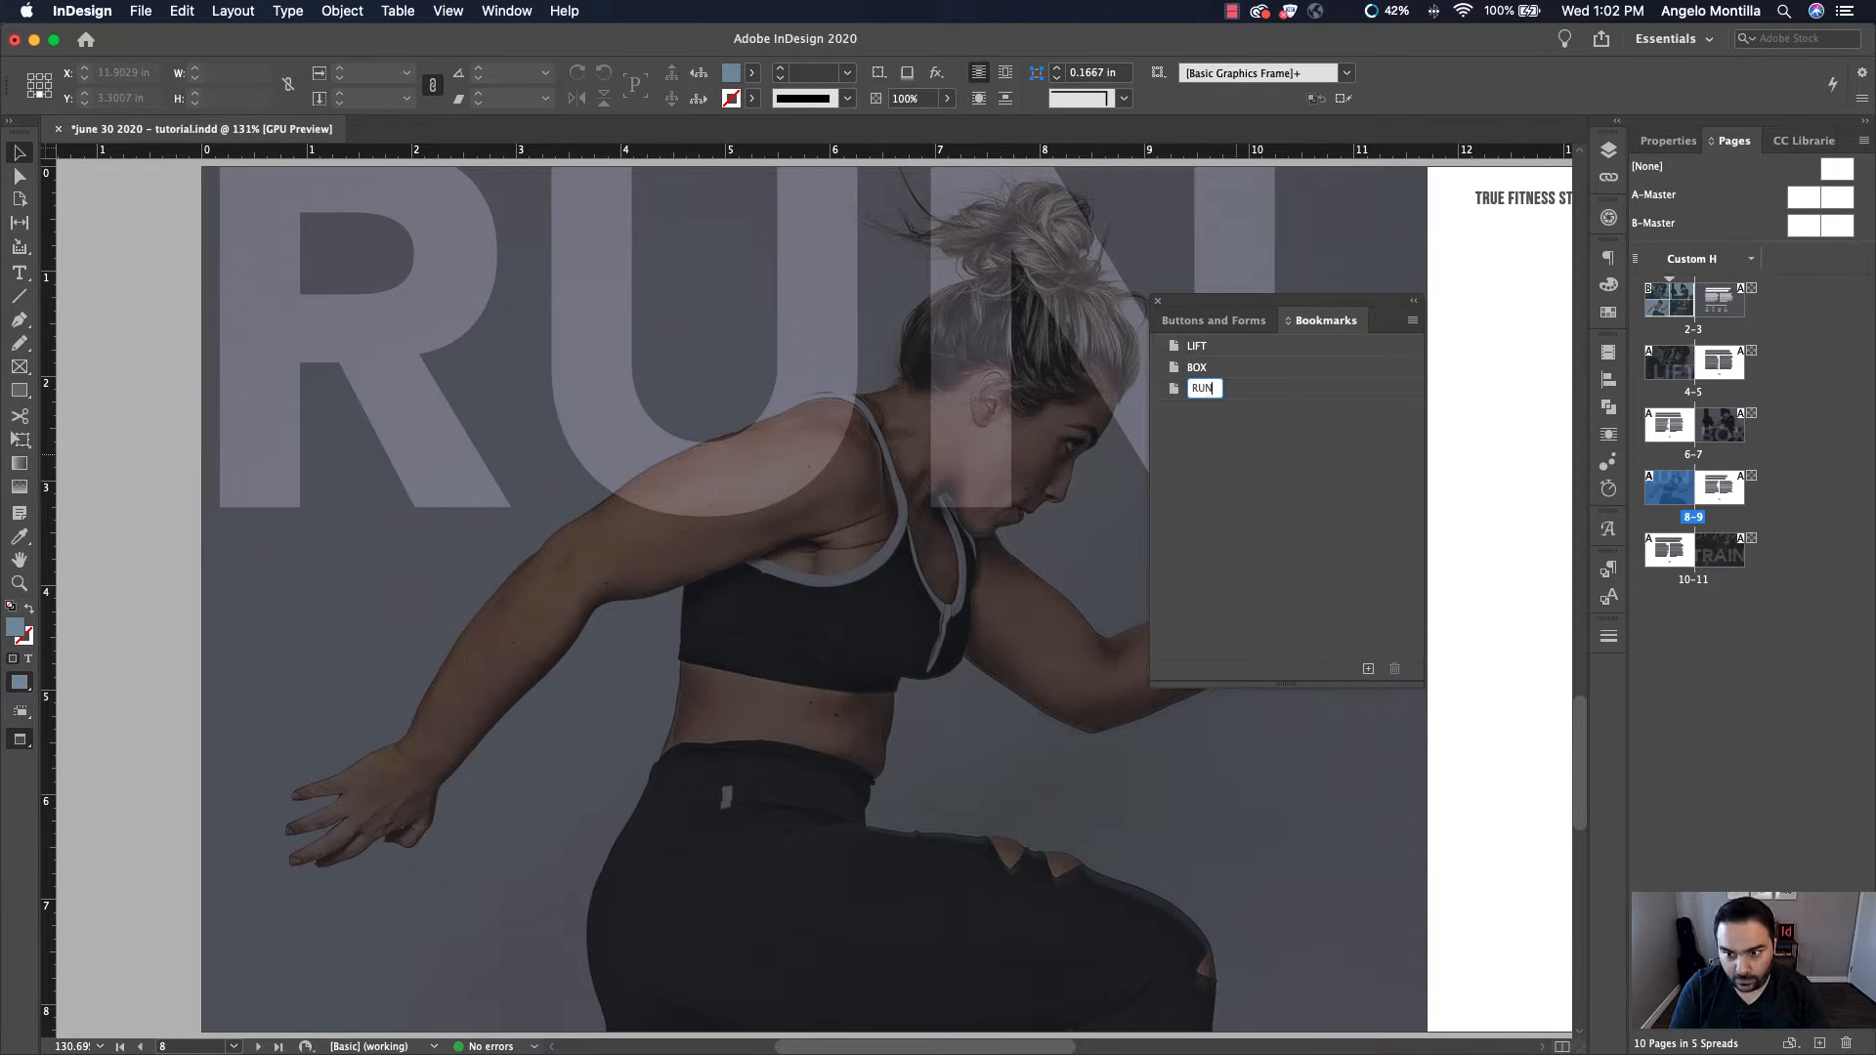
{"action": "key", "text": "Return"}
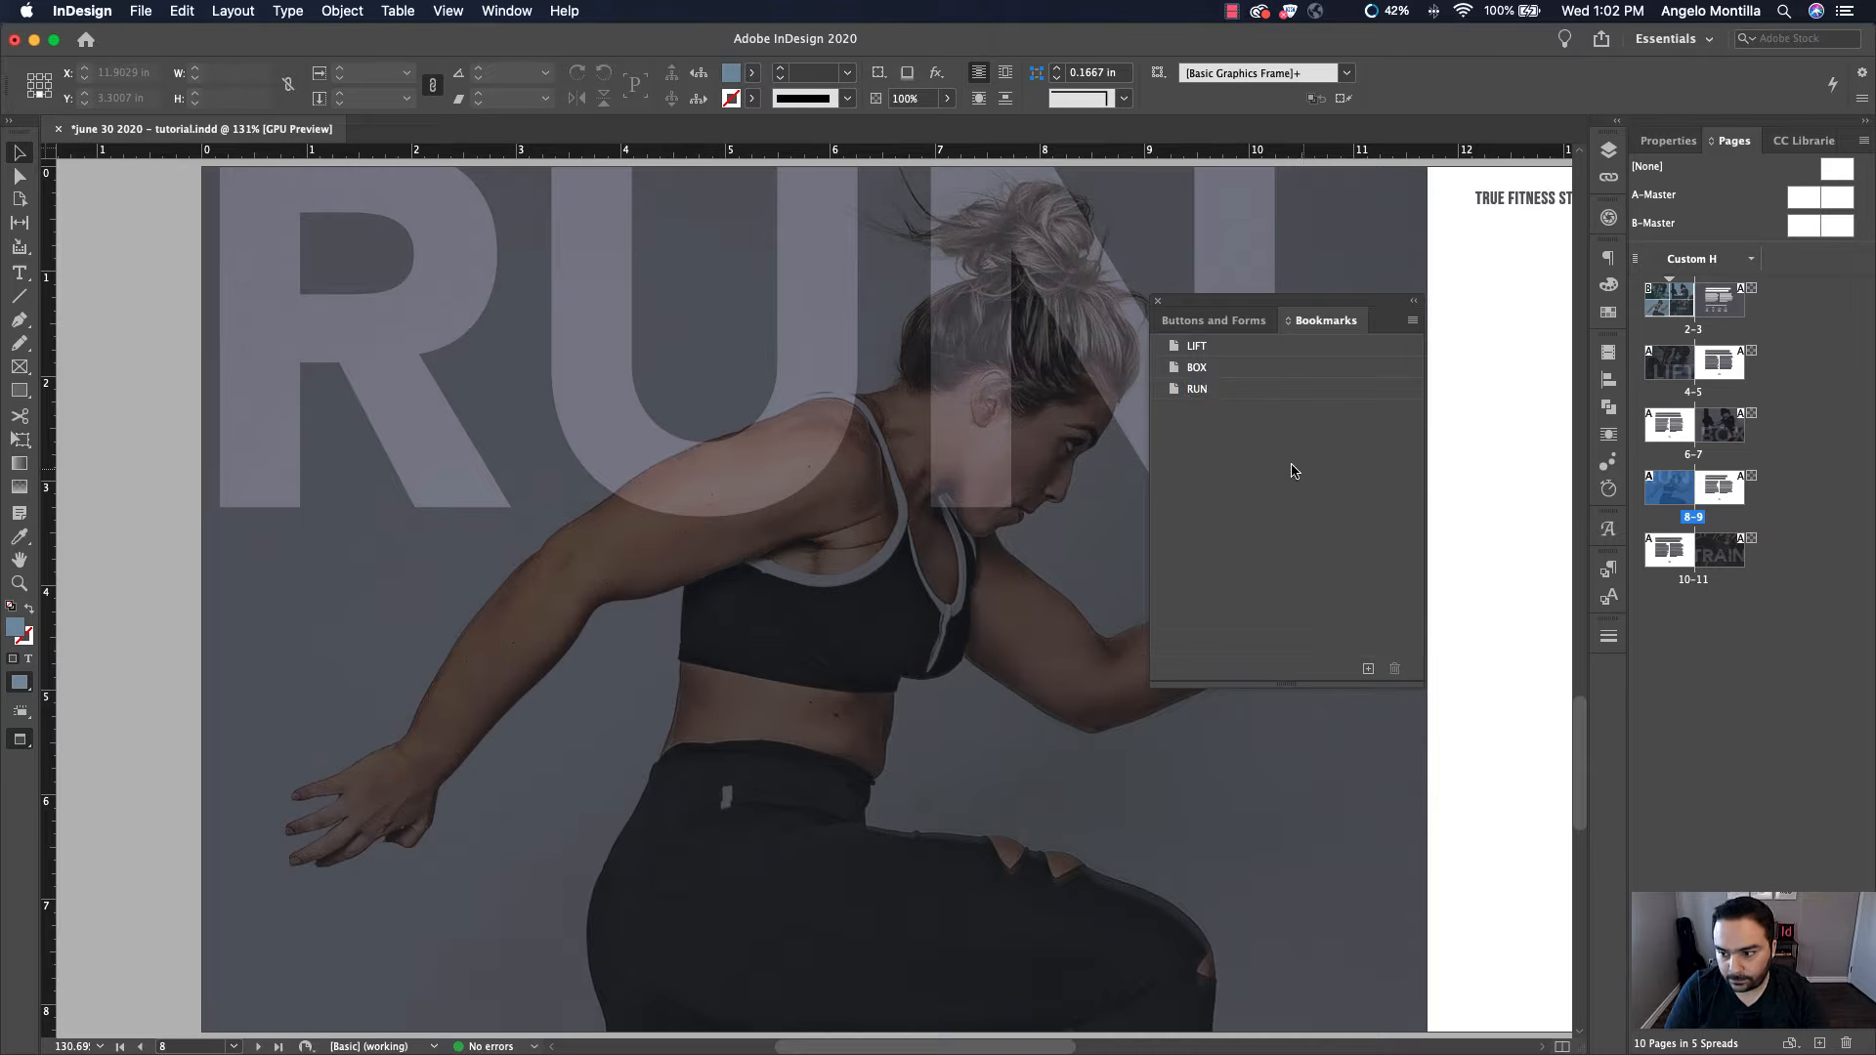
Go to page 10 and create a new bookmark named TRAIN
{"action": "double_click", "coordinate": [1668, 560]}
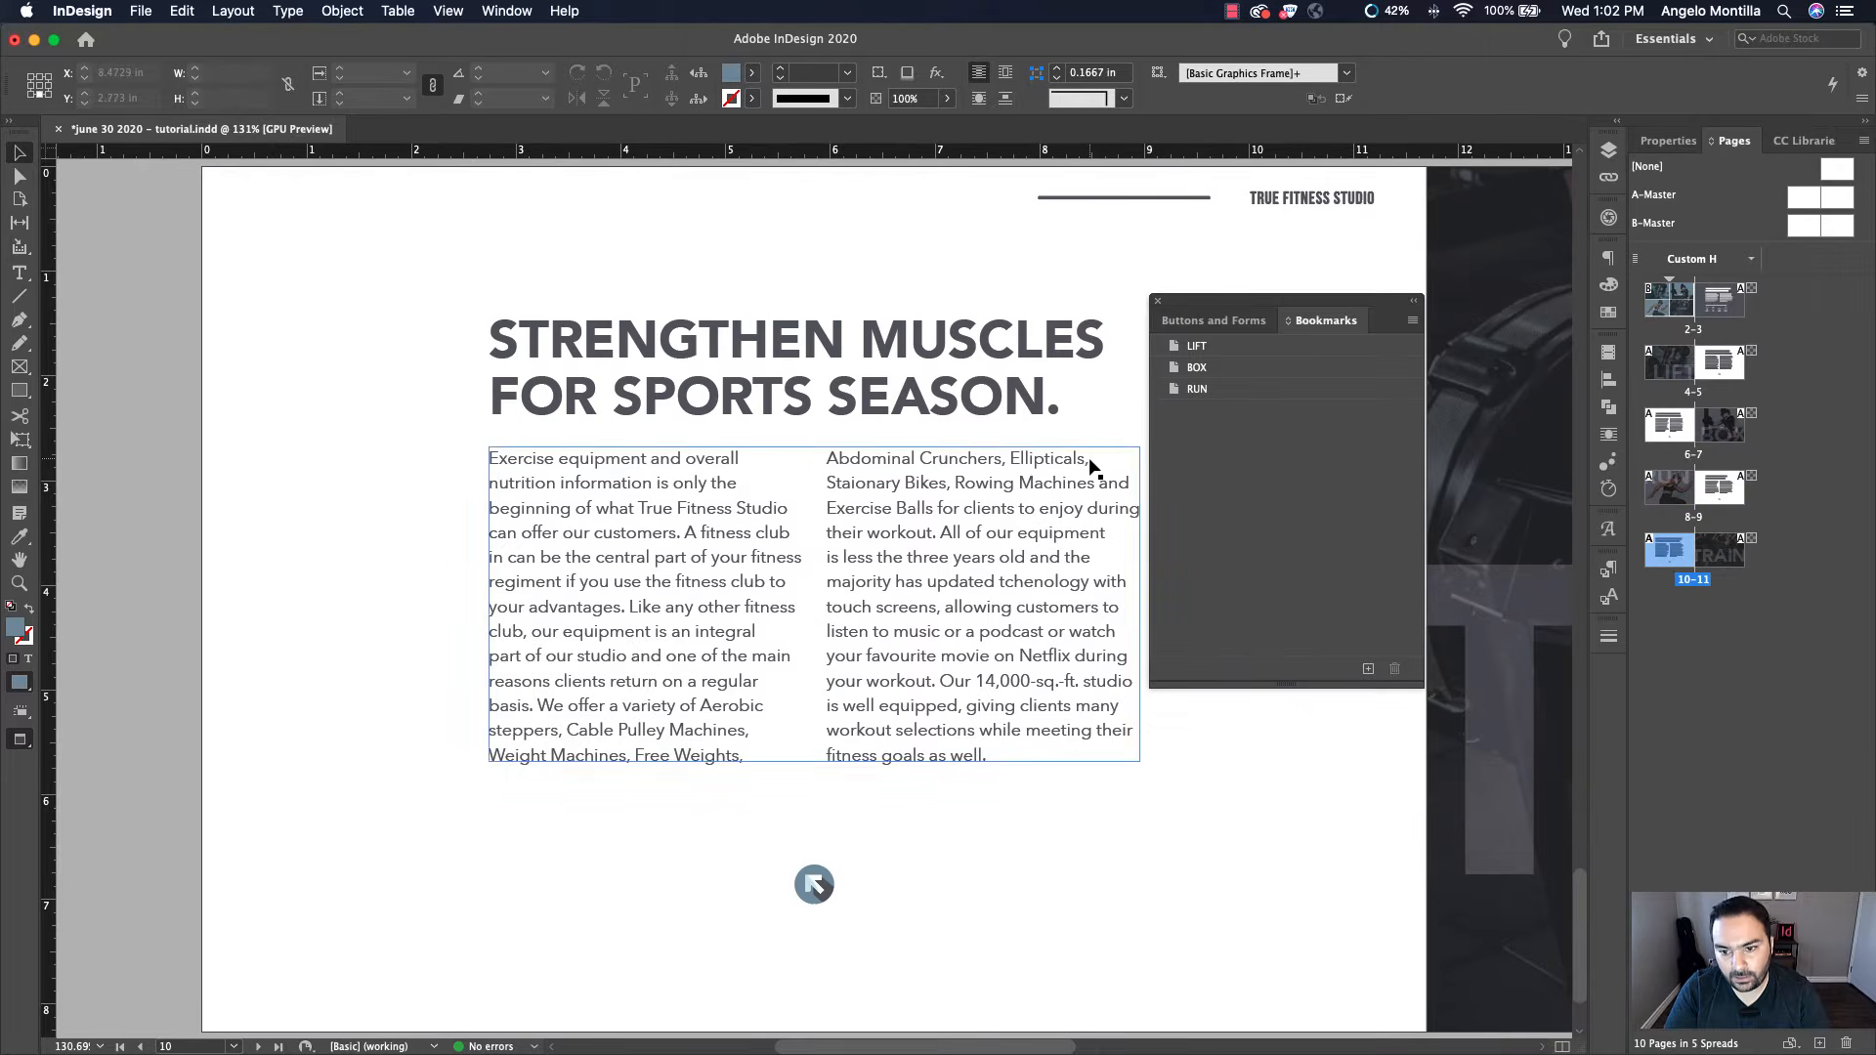
{"action": "left_click", "coordinate": [1367, 670]}
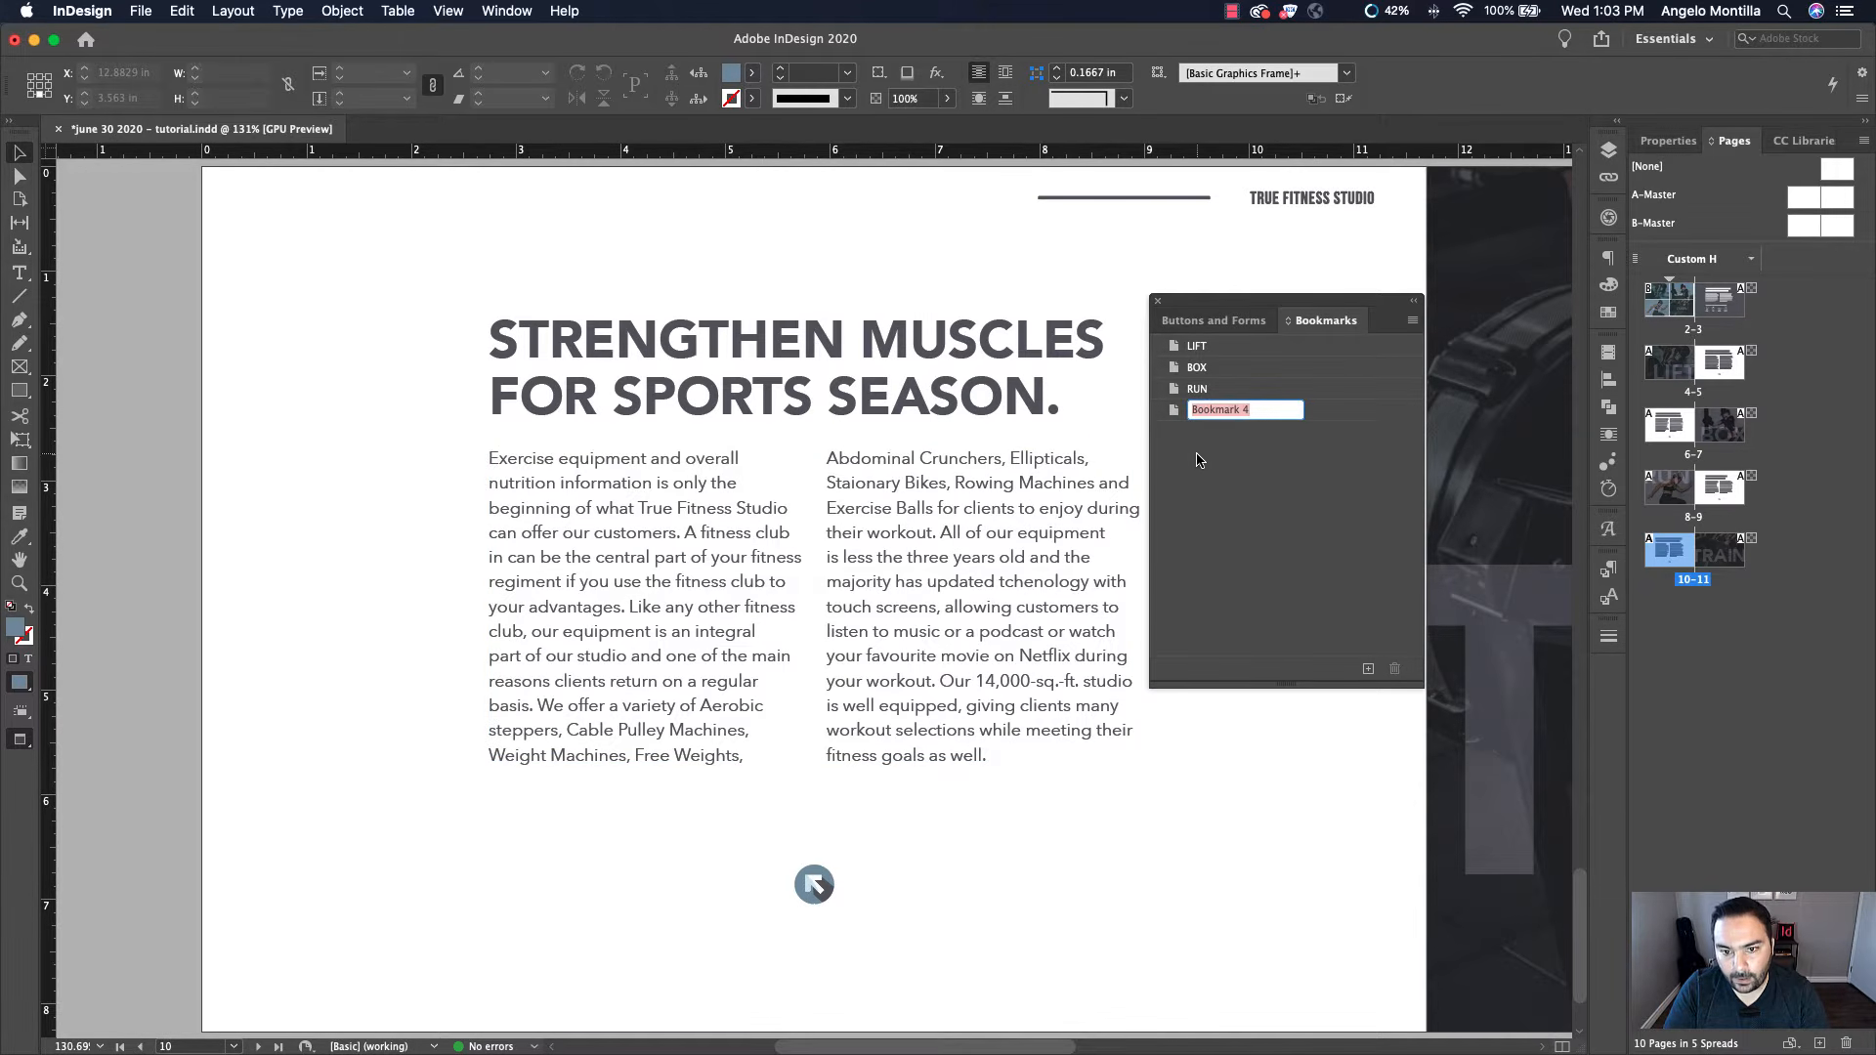
{"action": "type", "text": "TRAIN"}
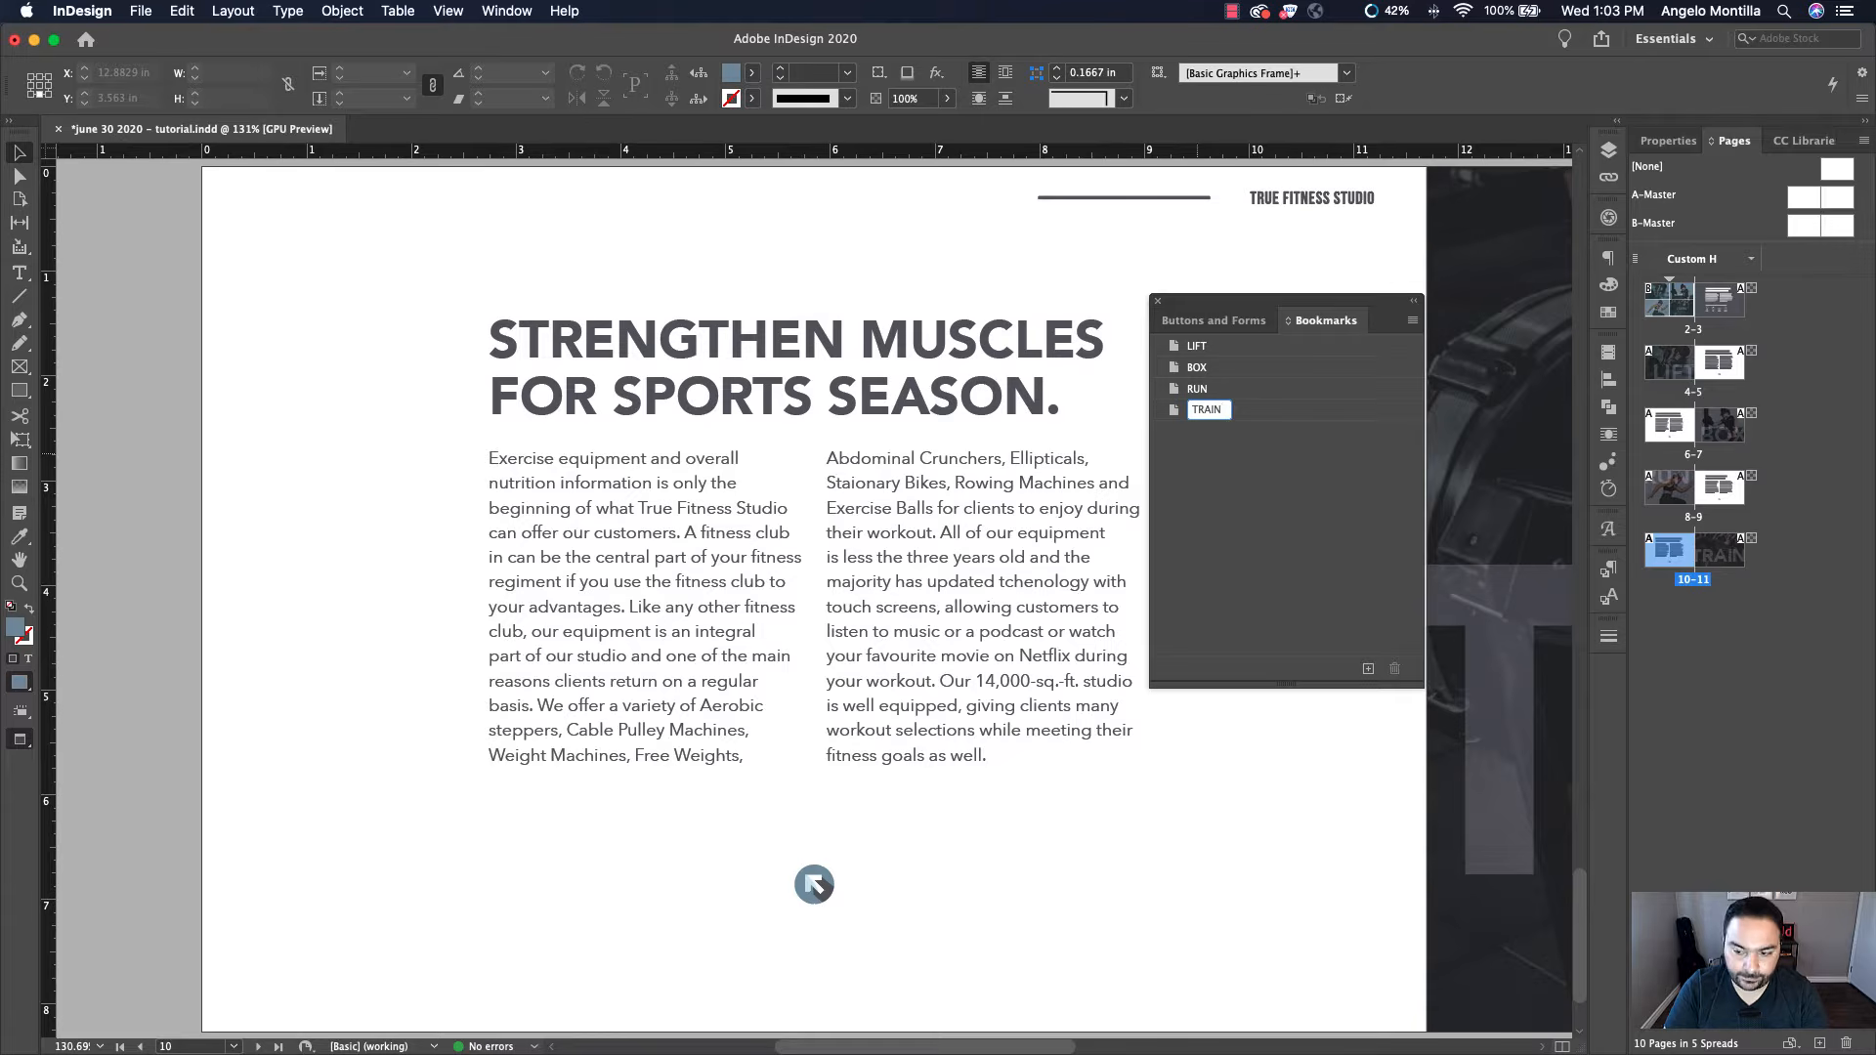
{"action": "key", "text": "Return"}
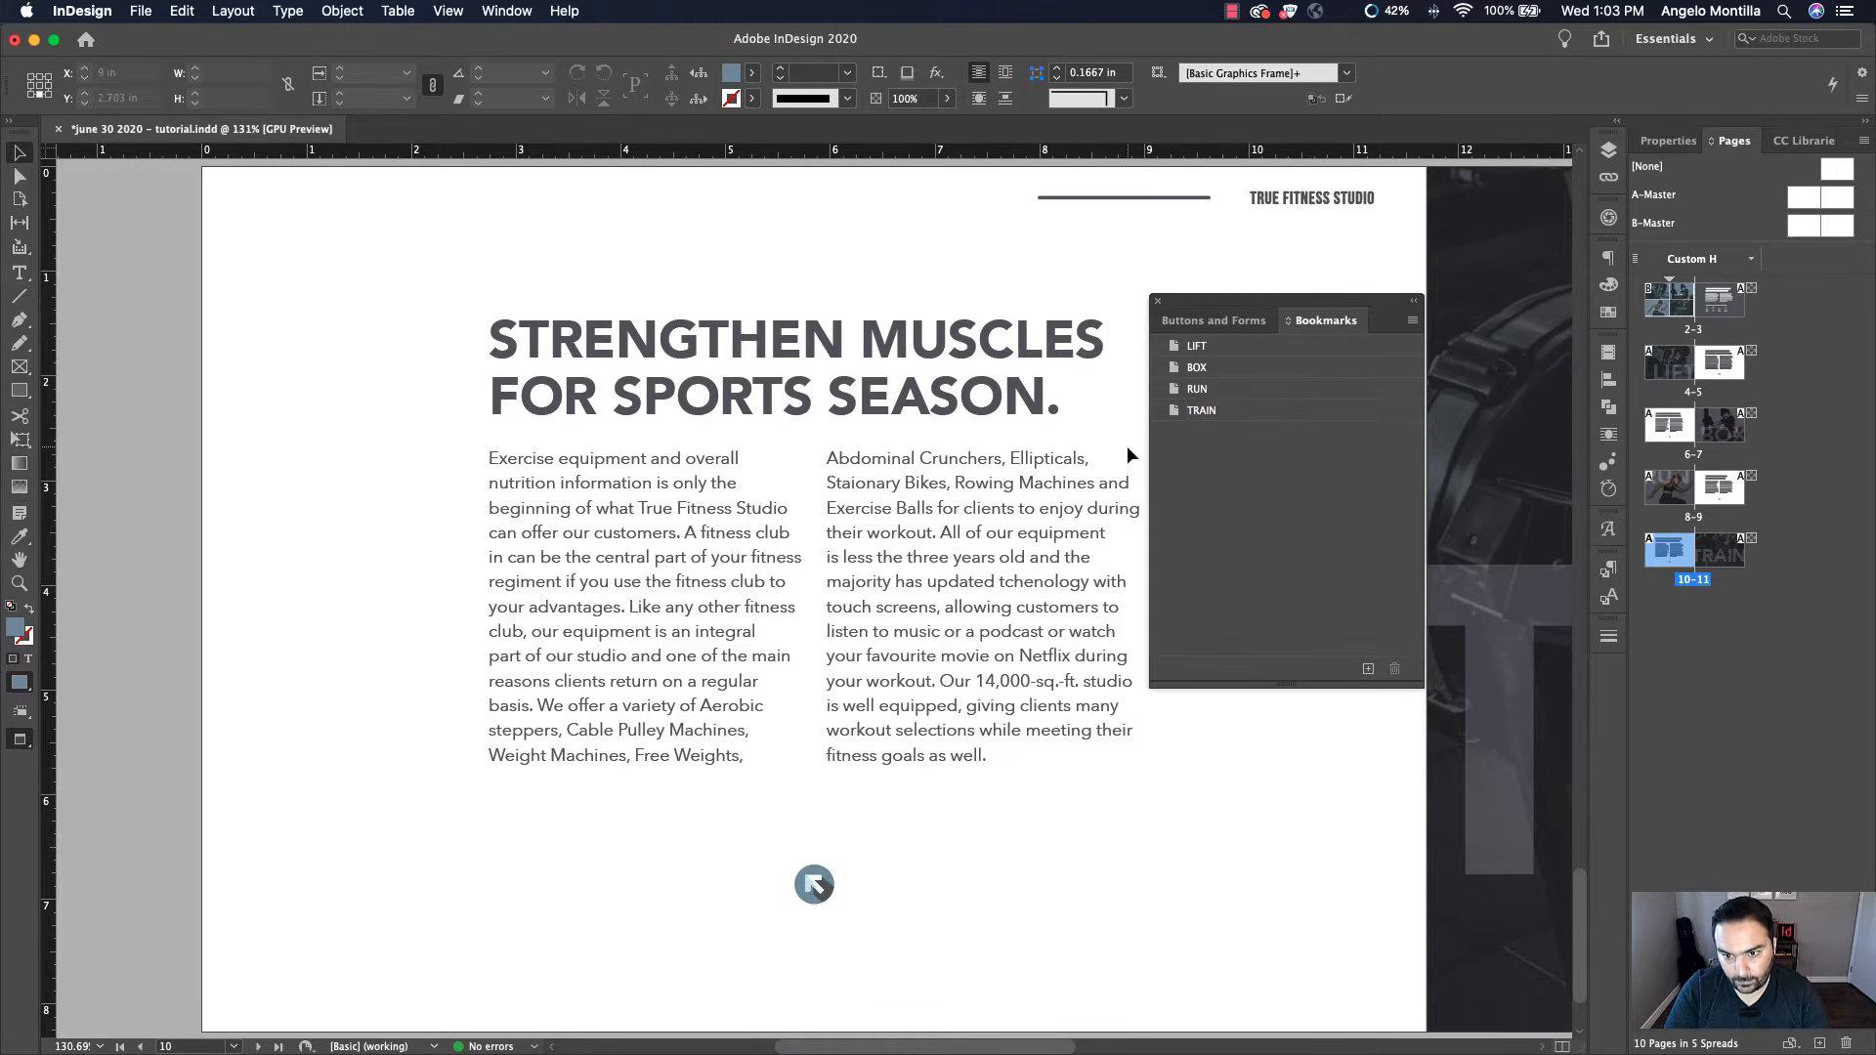
Give the LIFT image on page 2 a Go To Destination button action targeting the LIFT bookmark
{"action": "key", "text": "super+minus"}
{"action": "key", "text": "super+minus"}
{"action": "left_click_drag", "start_coordinate": [1023, 376], "coordinate": [905, 487]}
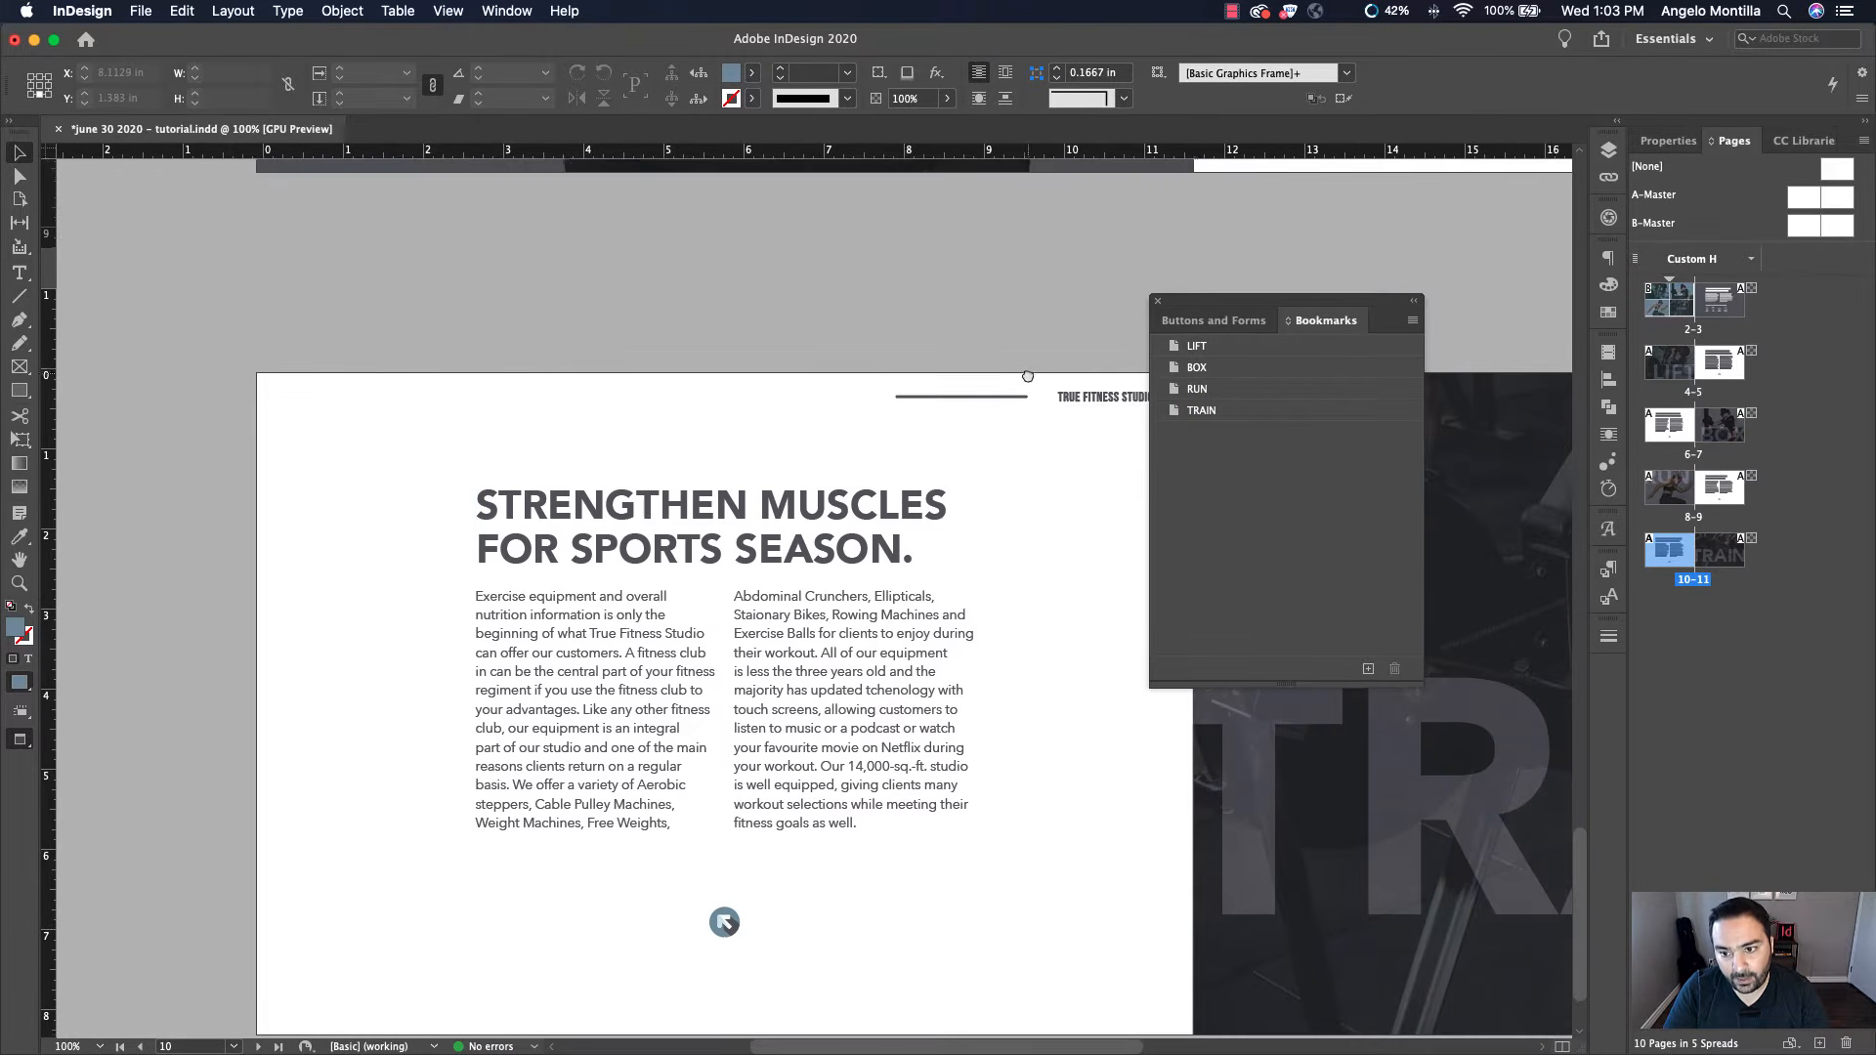
{"action": "key", "text": "super+minus"}
{"action": "scroll", "coordinate": [905, 499], "scroll_direction": "up", "scroll_amount": 8}
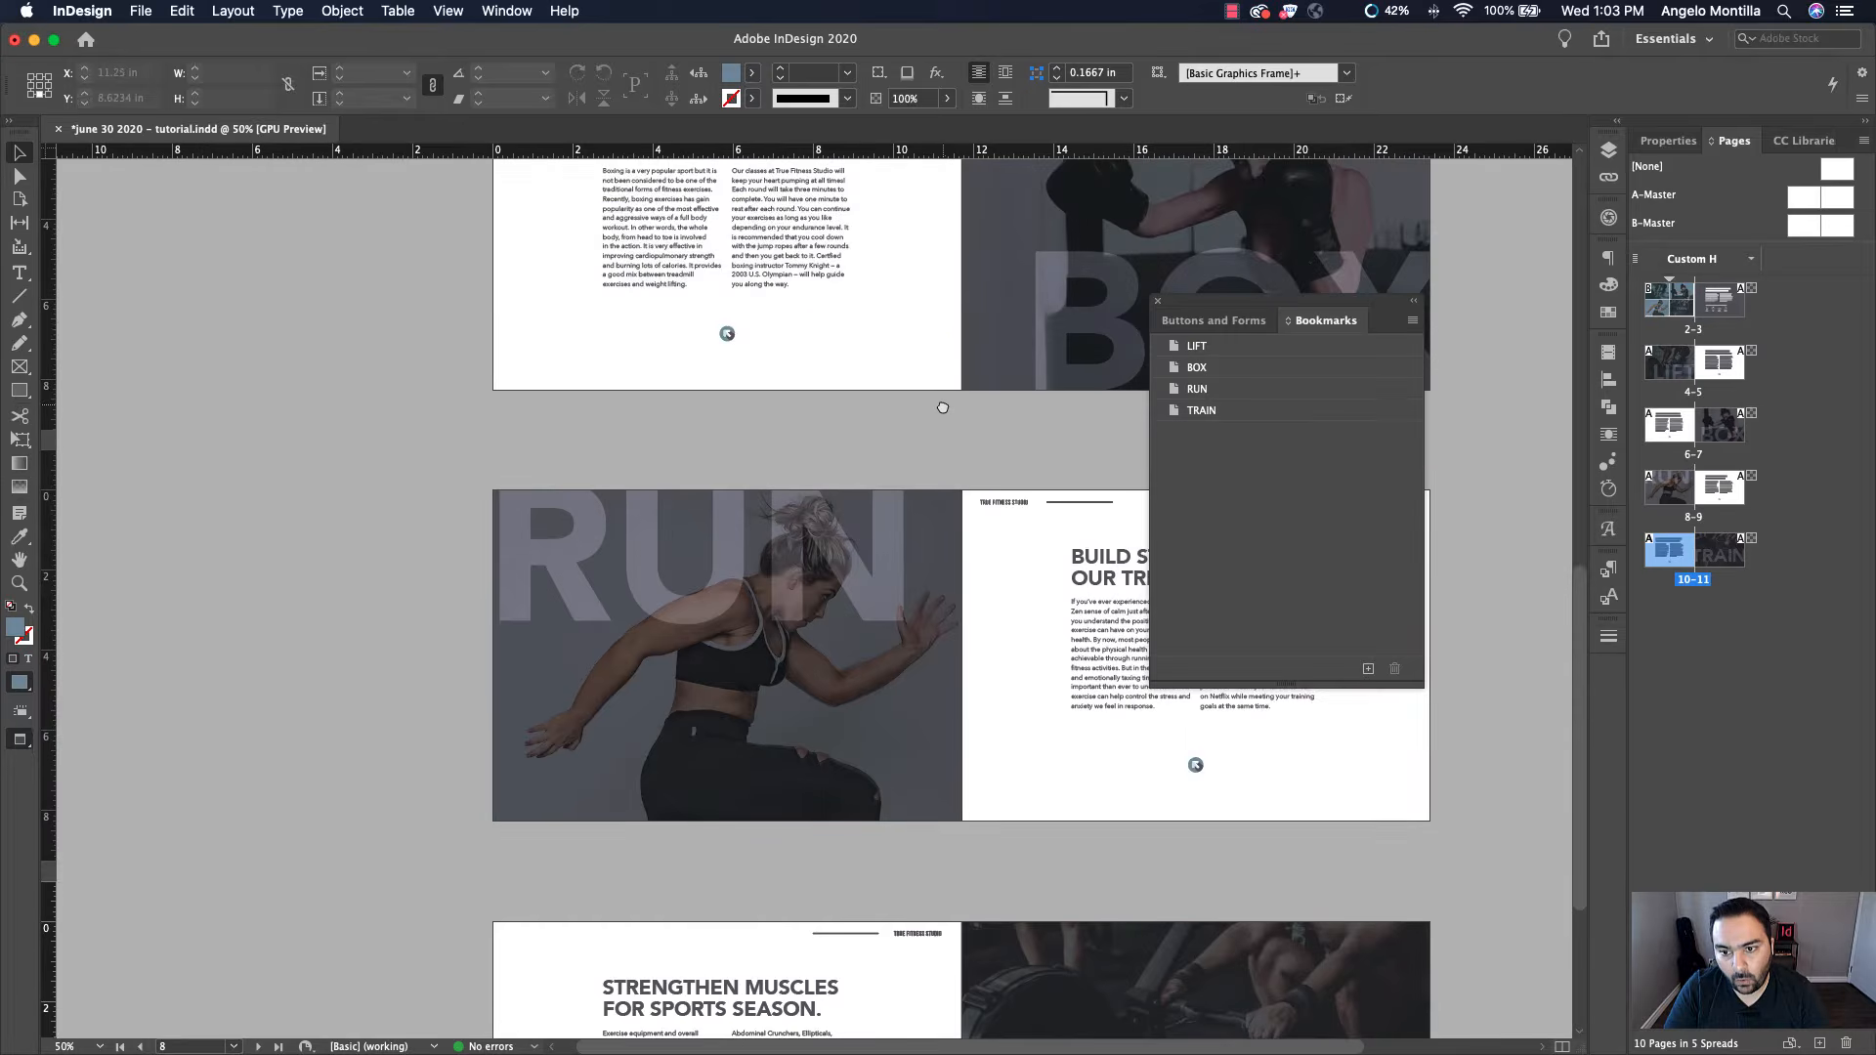
{"action": "scroll", "coordinate": [899, 527], "scroll_direction": "up", "scroll_amount": 10}
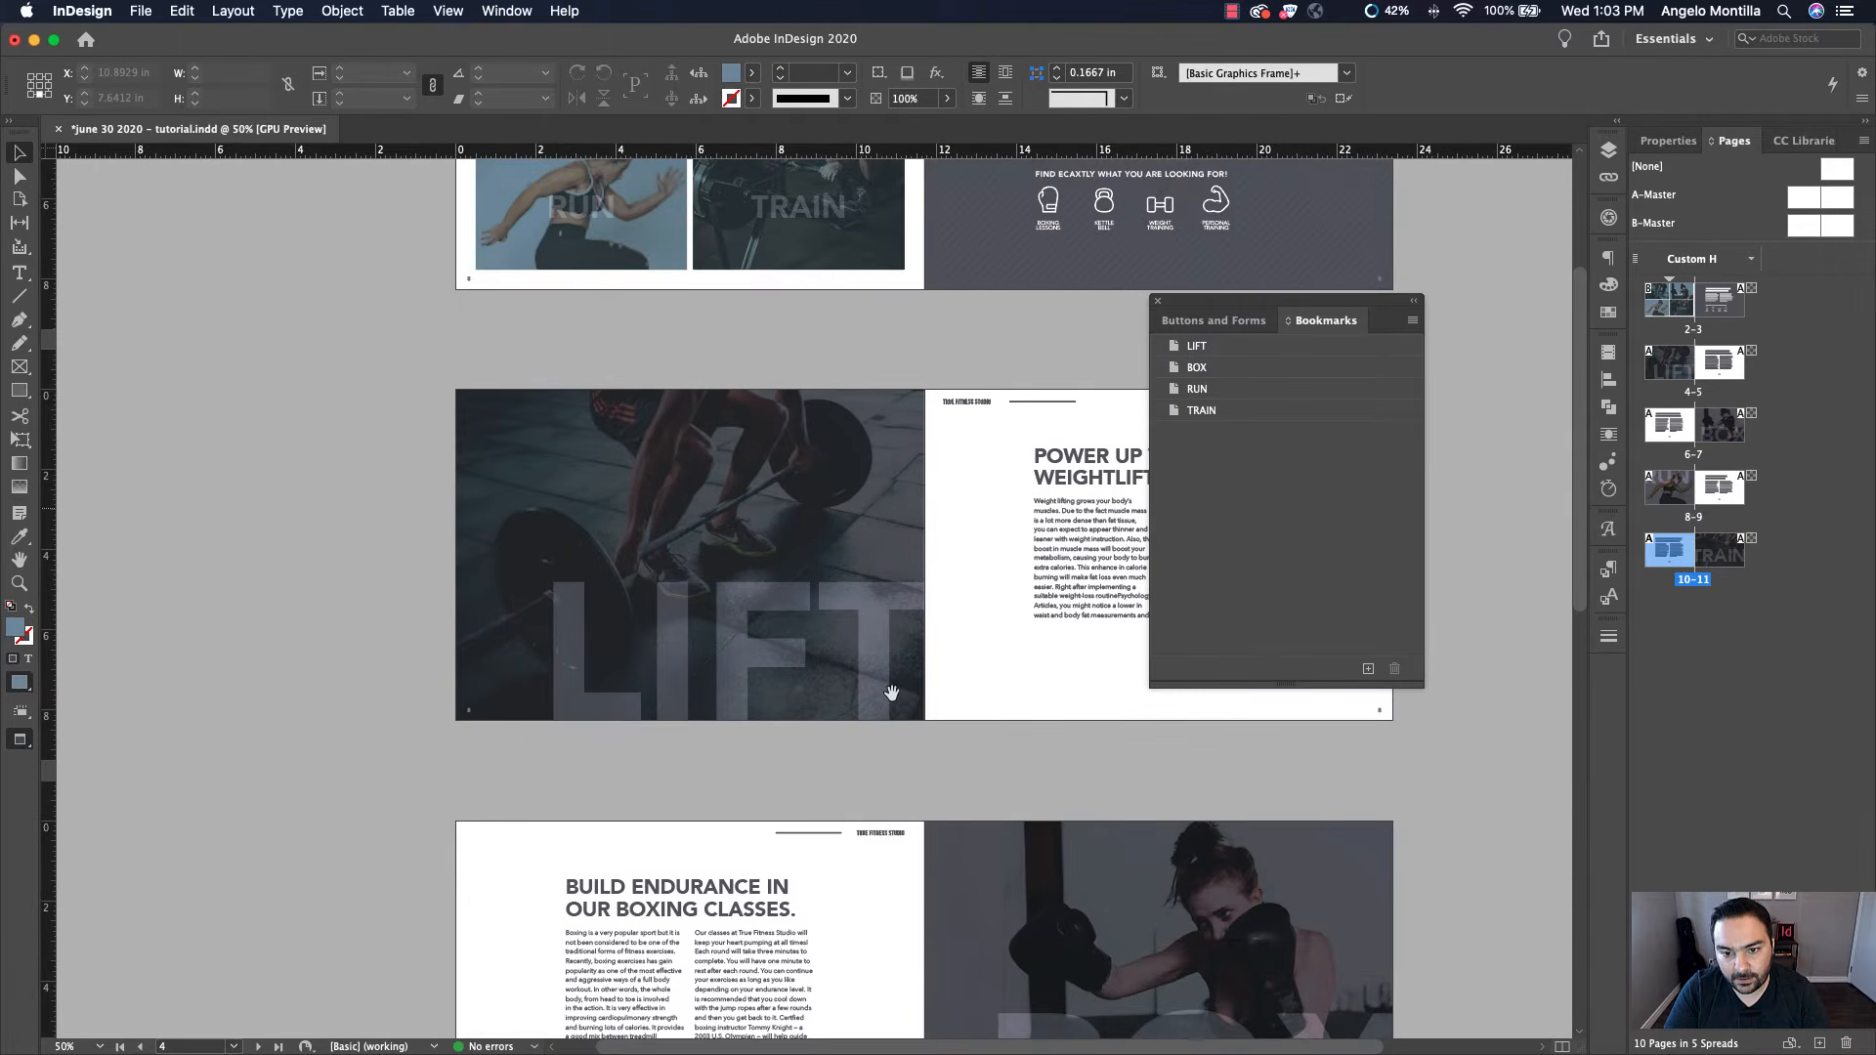
{"action": "scroll", "coordinate": [876, 540], "scroll_direction": "up", "scroll_amount": 2}
{"action": "key", "text": "super+equal"}
{"action": "key", "text": "super+equal"}
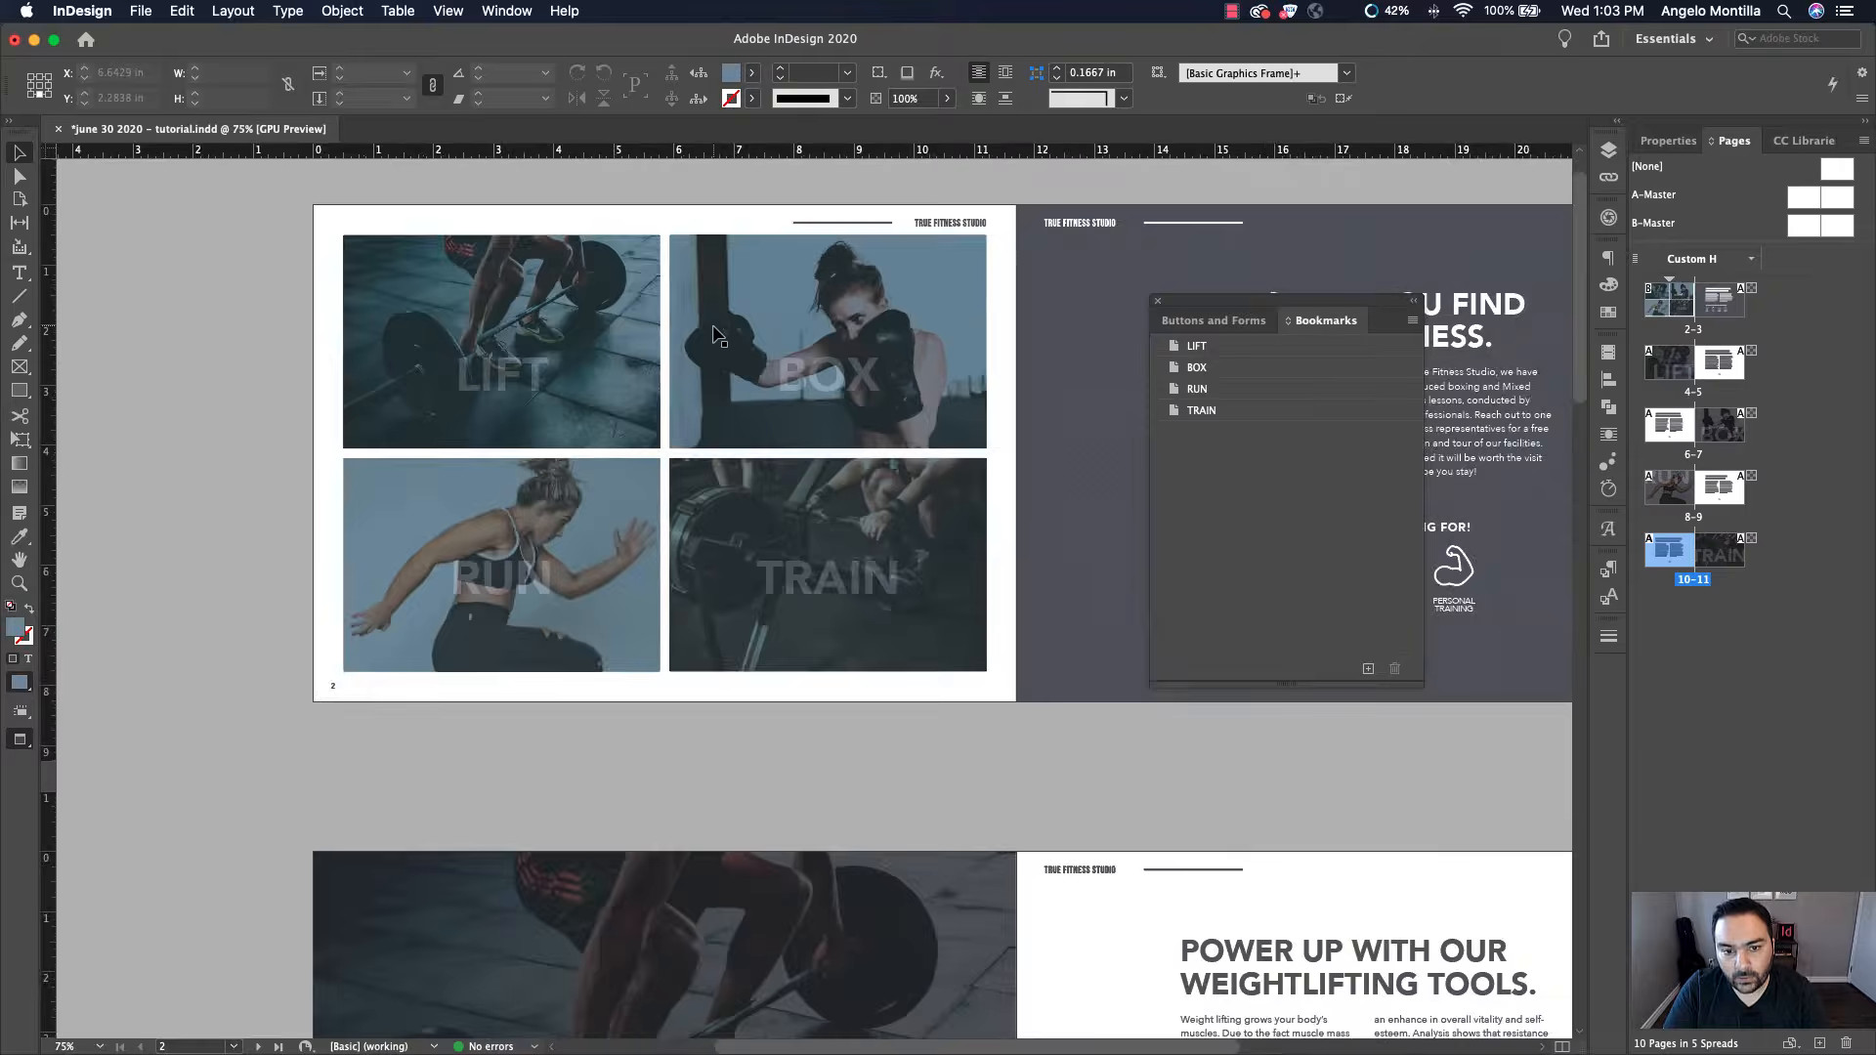
{"action": "scroll", "coordinate": [713, 338], "scroll_direction": "up", "scroll_amount": 1}
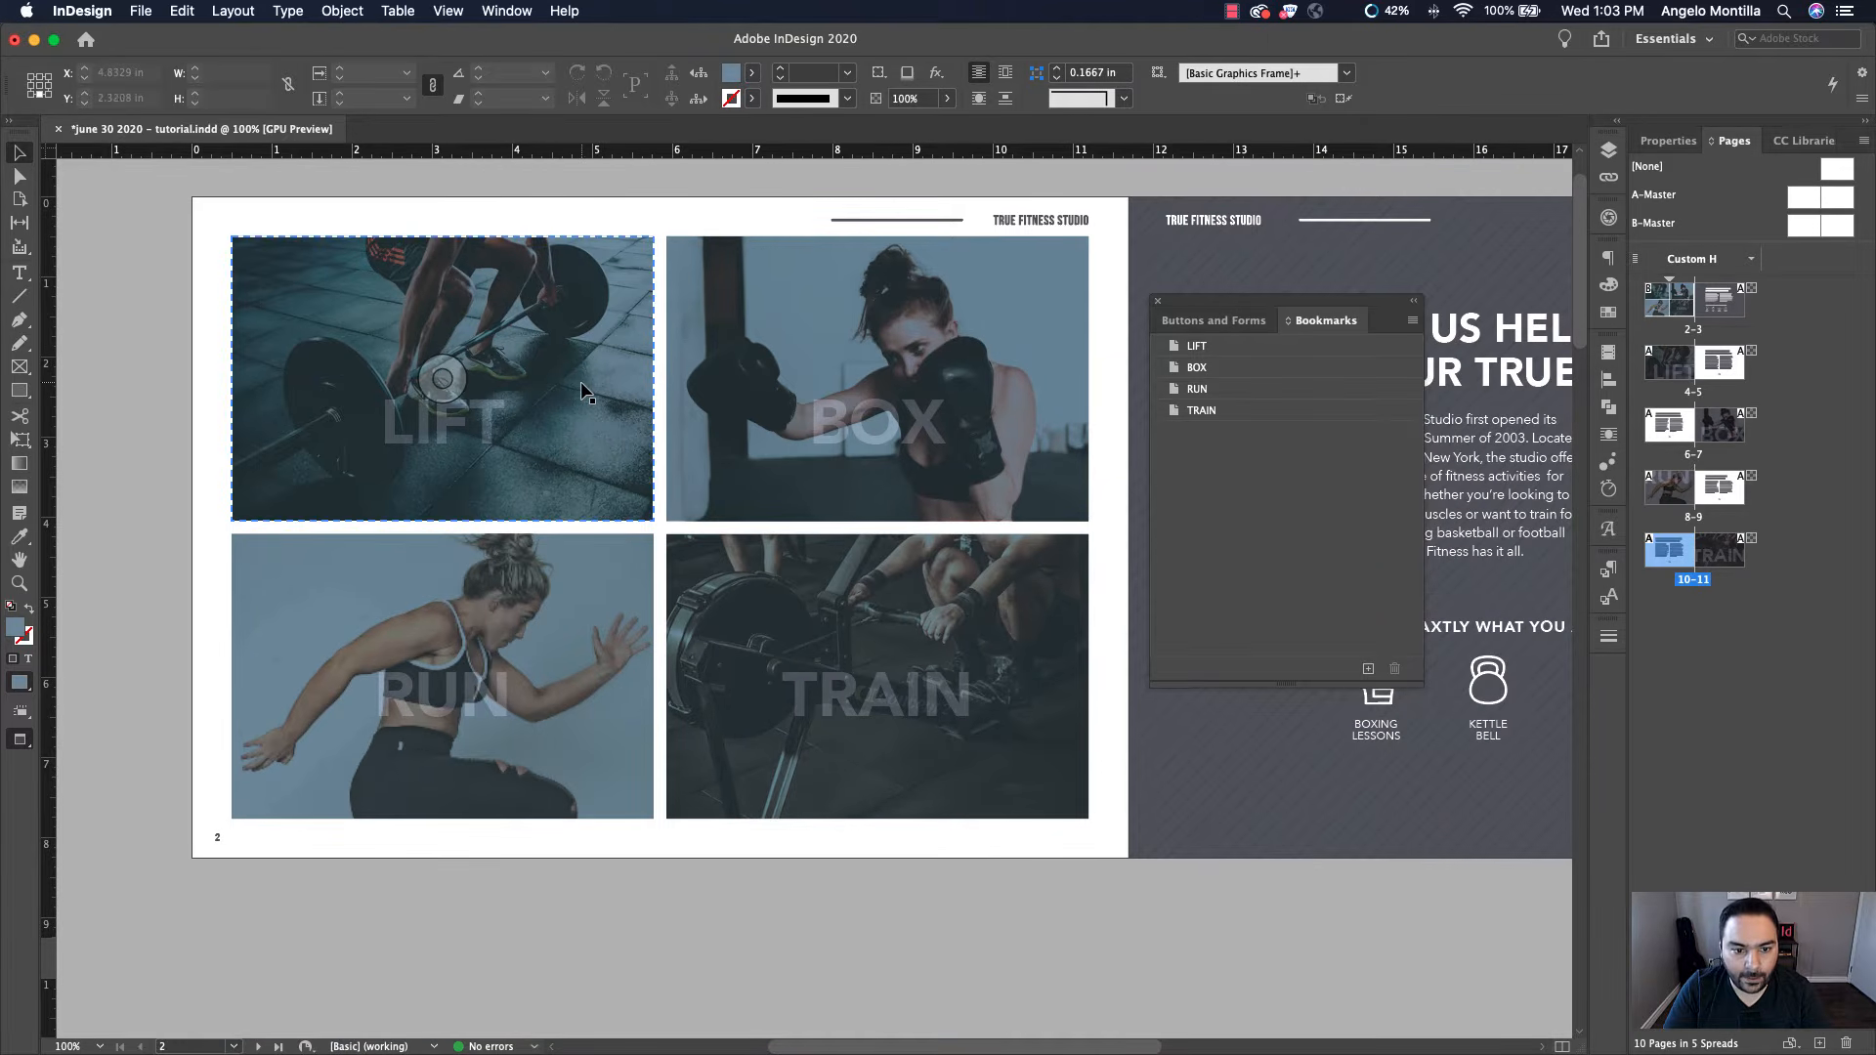
{"action": "left_click", "coordinate": [580, 391]}
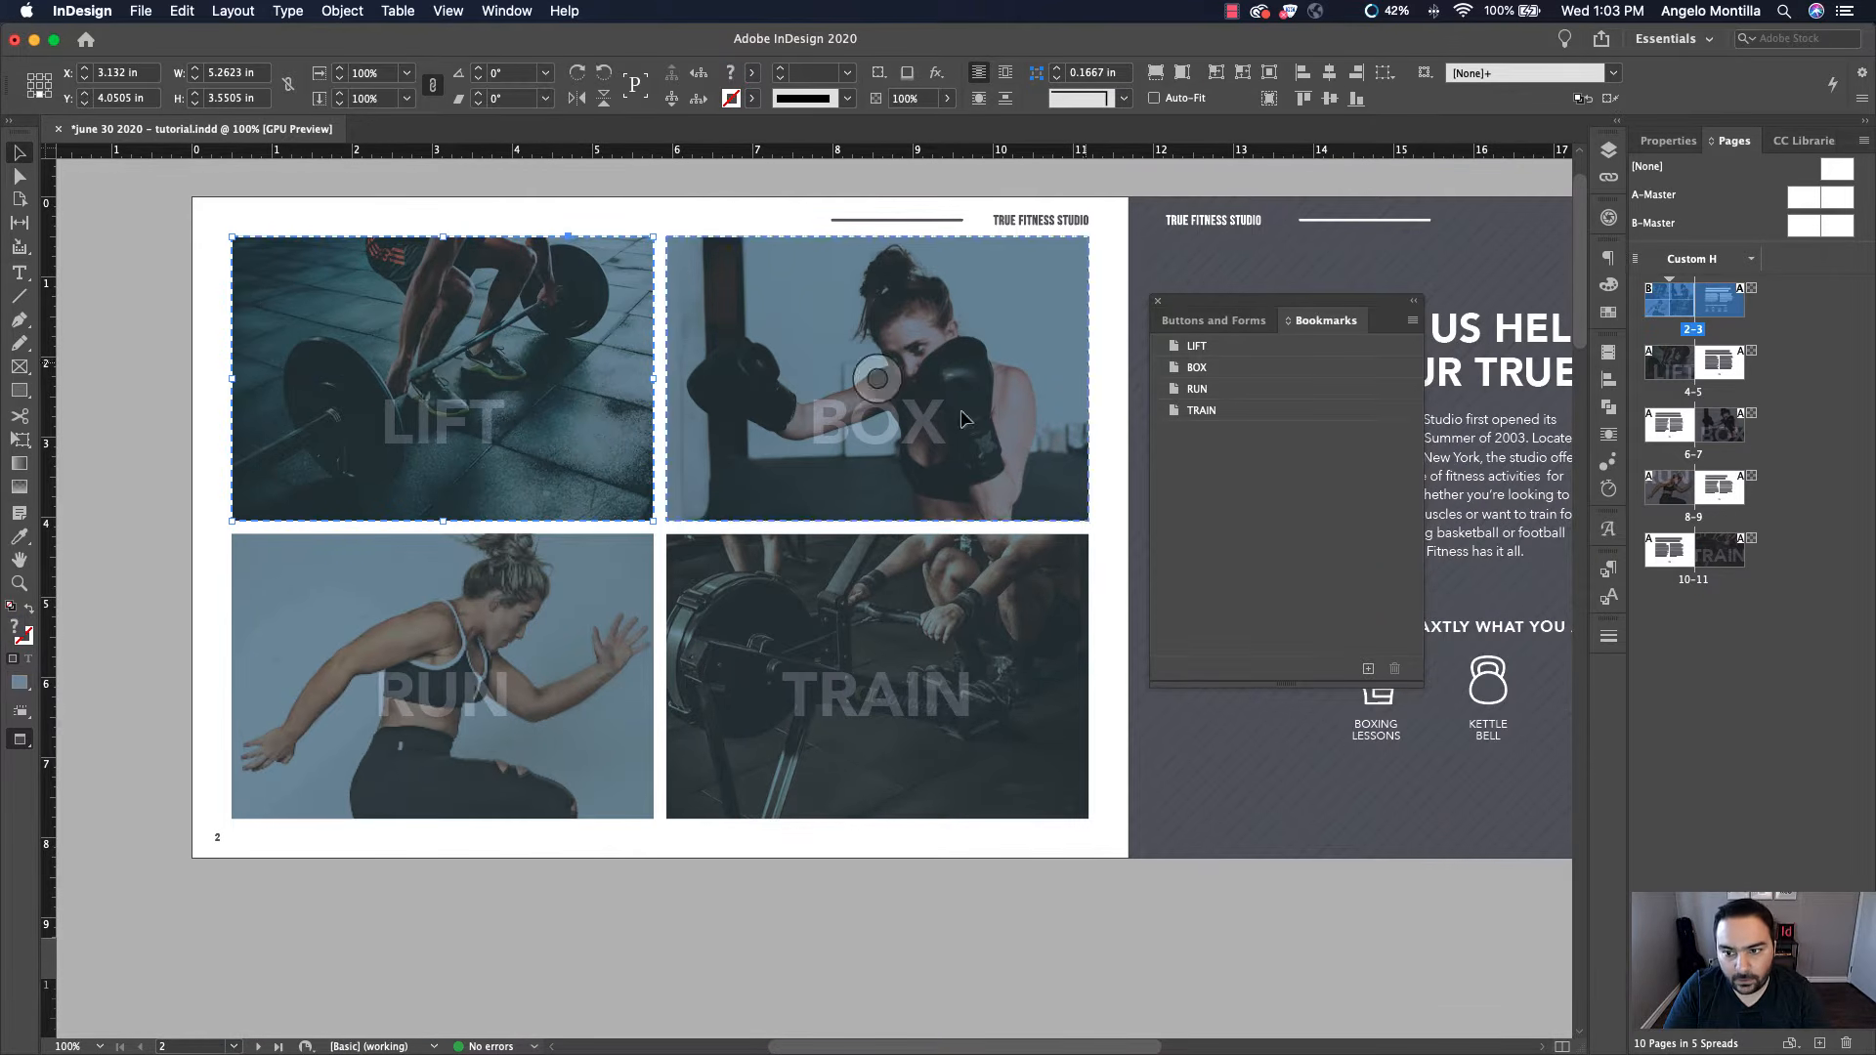
{"action": "left_click", "coordinate": [1212, 321]}
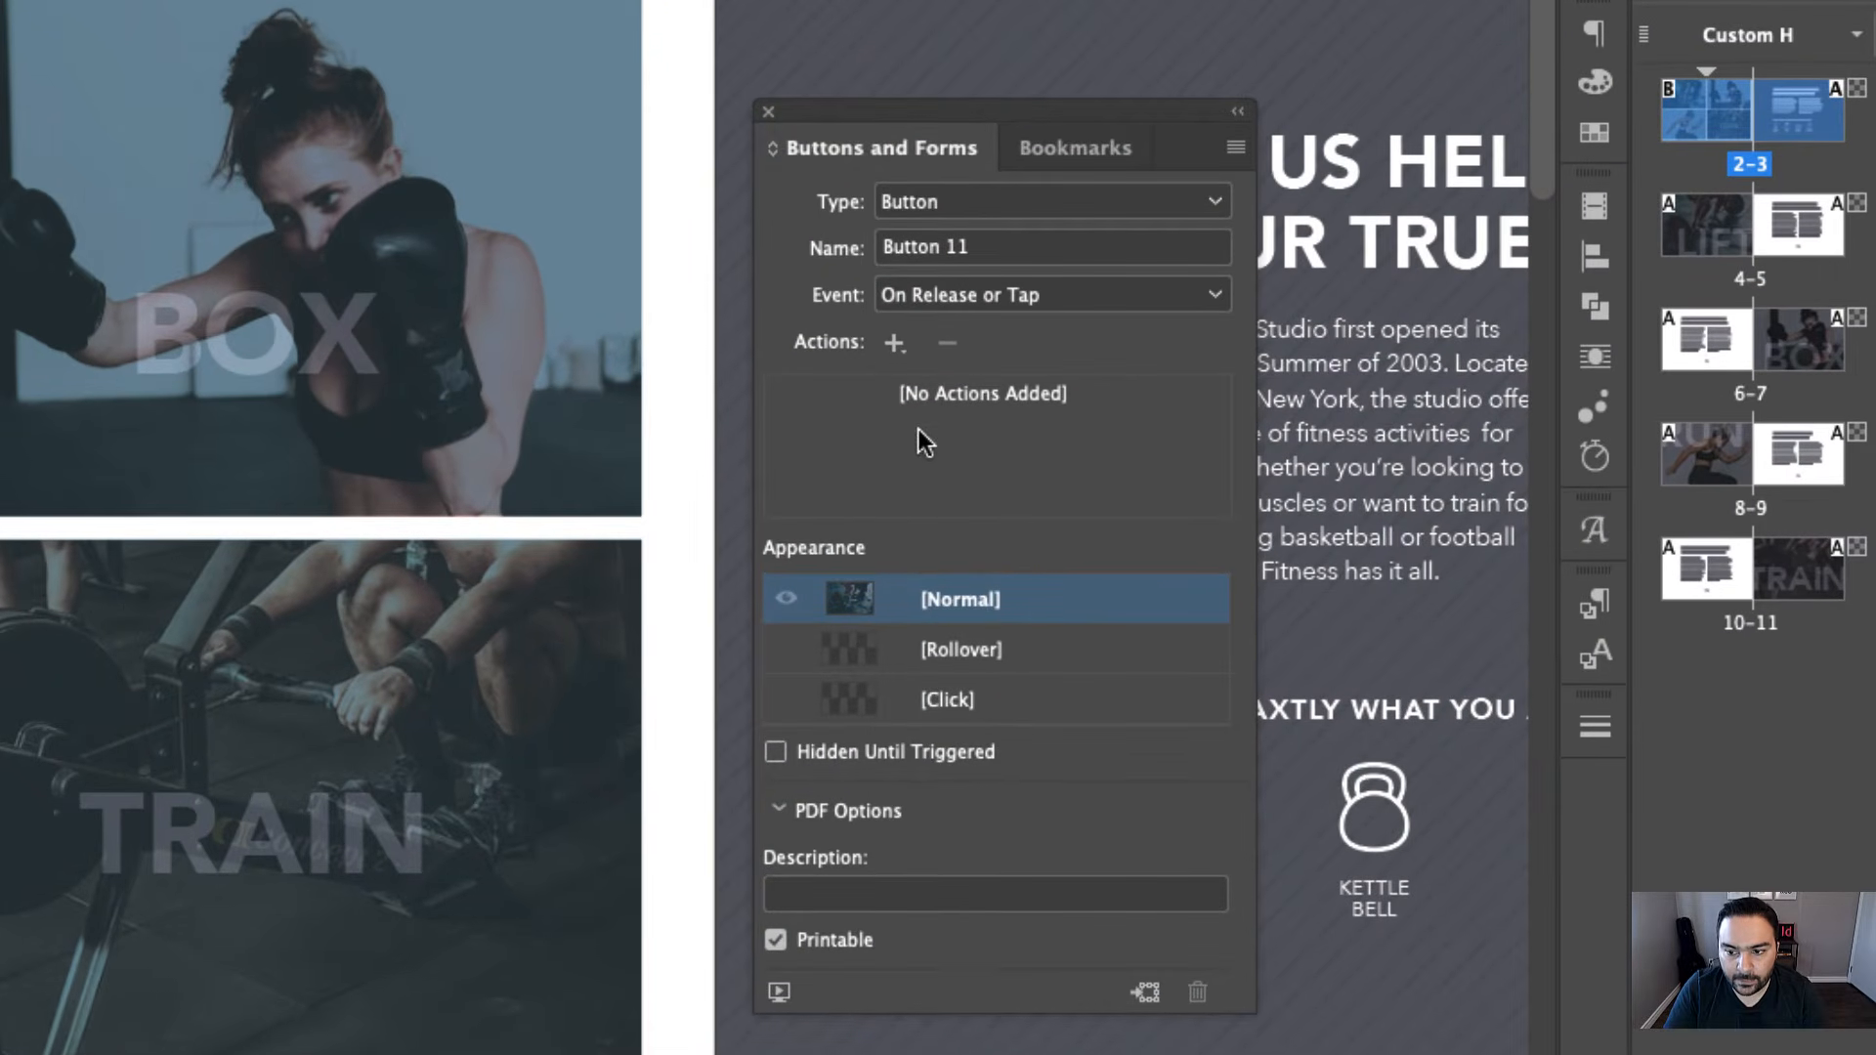
{"action": "left_click", "coordinate": [895, 344]}
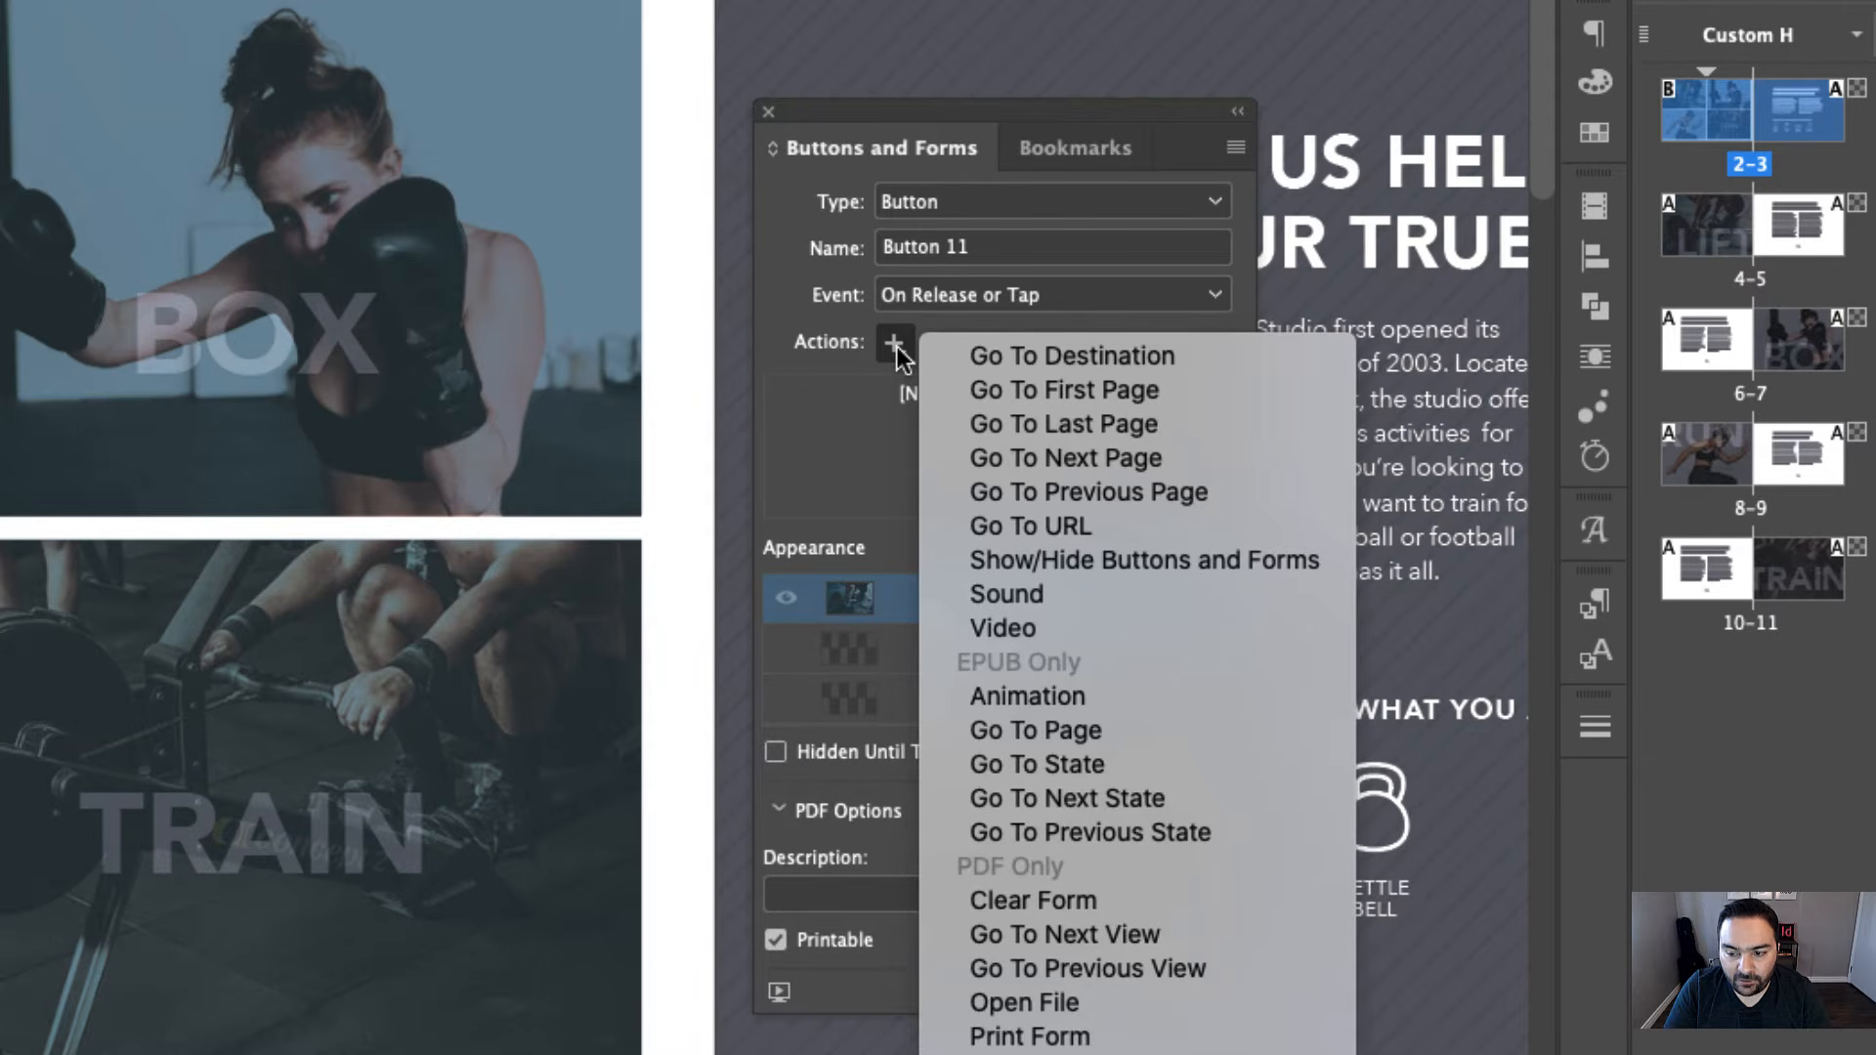
{"action": "left_click", "coordinate": [1192, 360]}
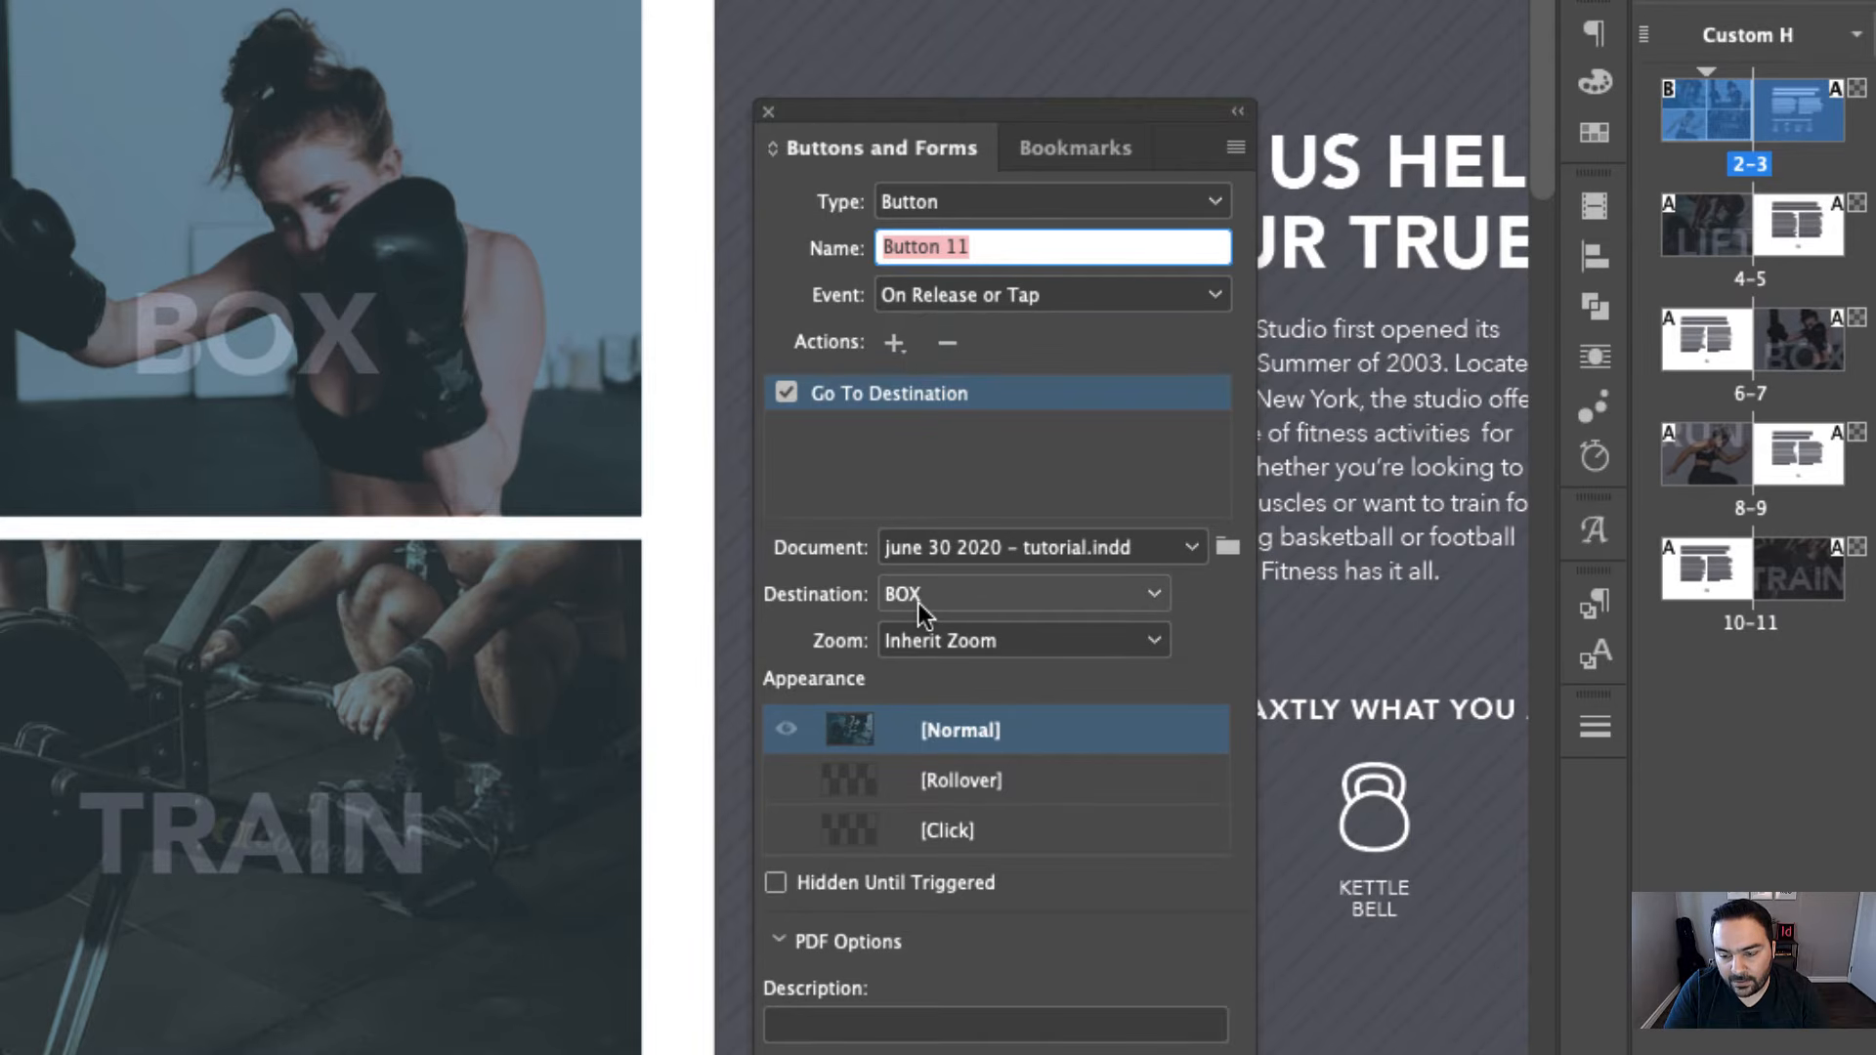
{"action": "left_click", "coordinate": [953, 596]}
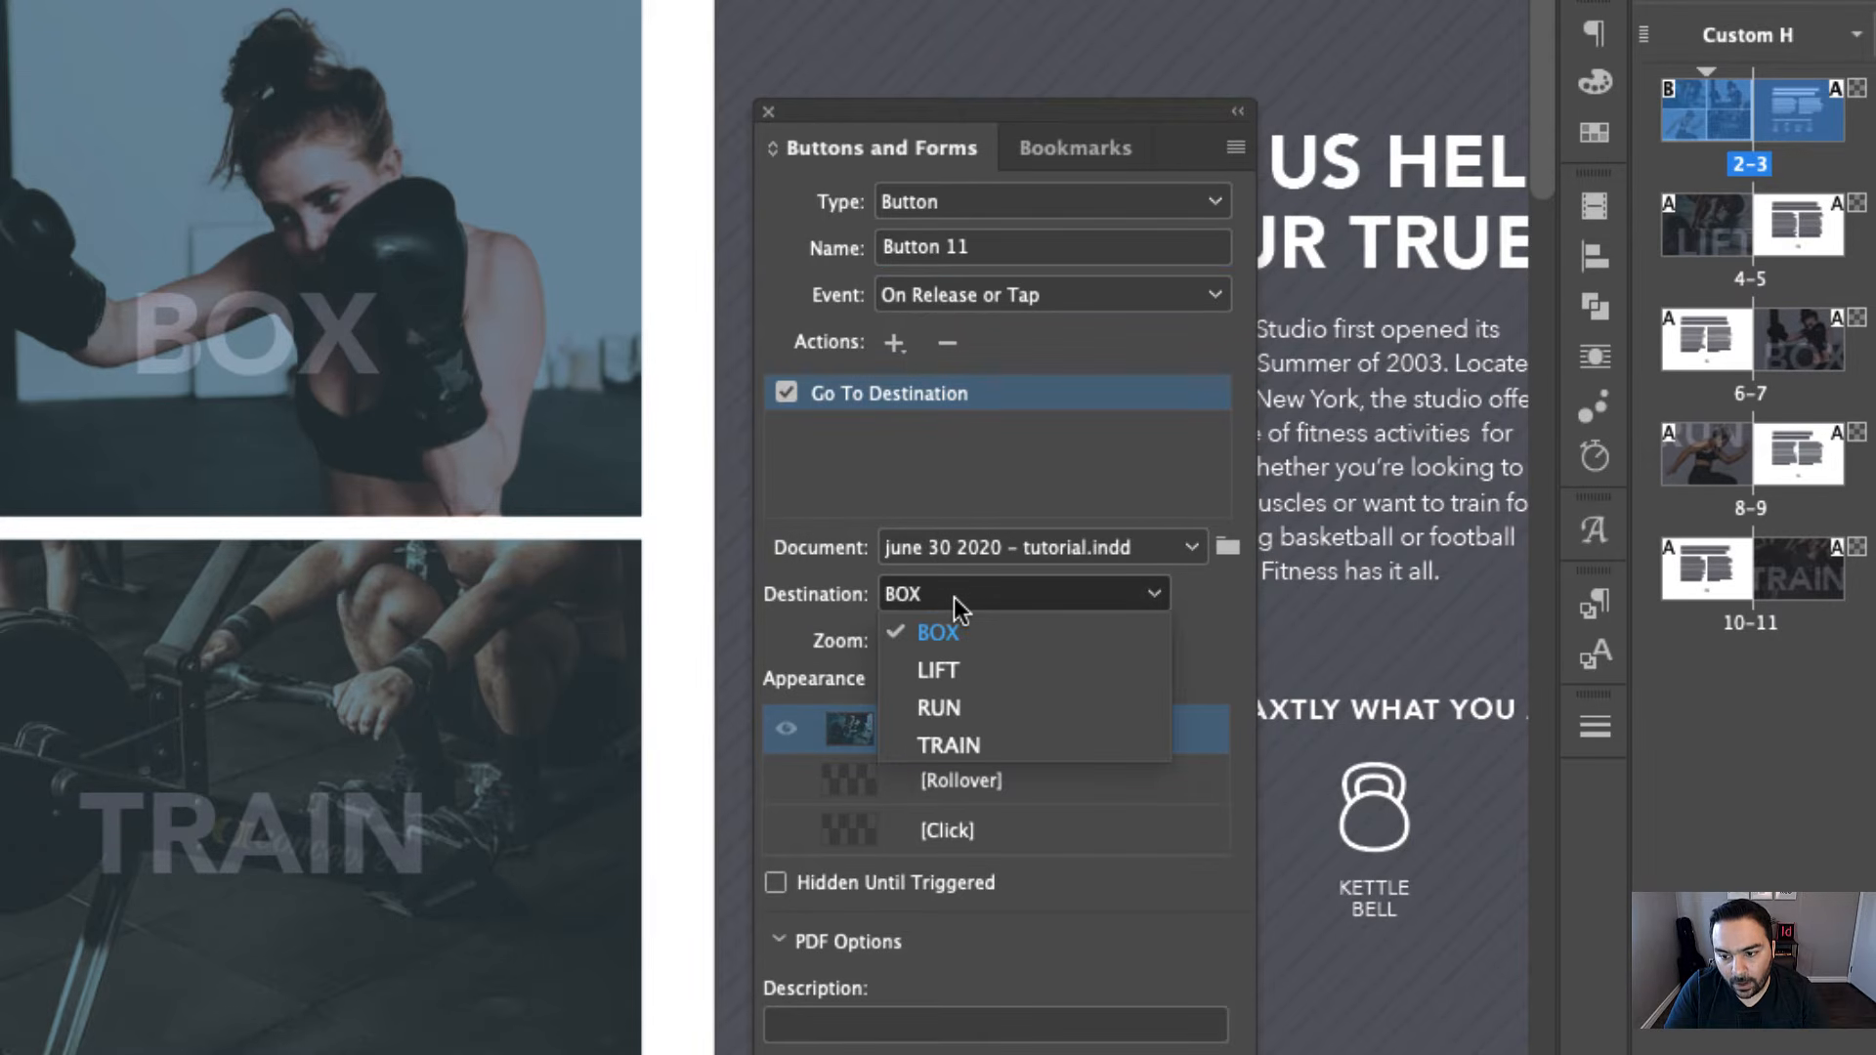
{"action": "left_click", "coordinate": [959, 670]}
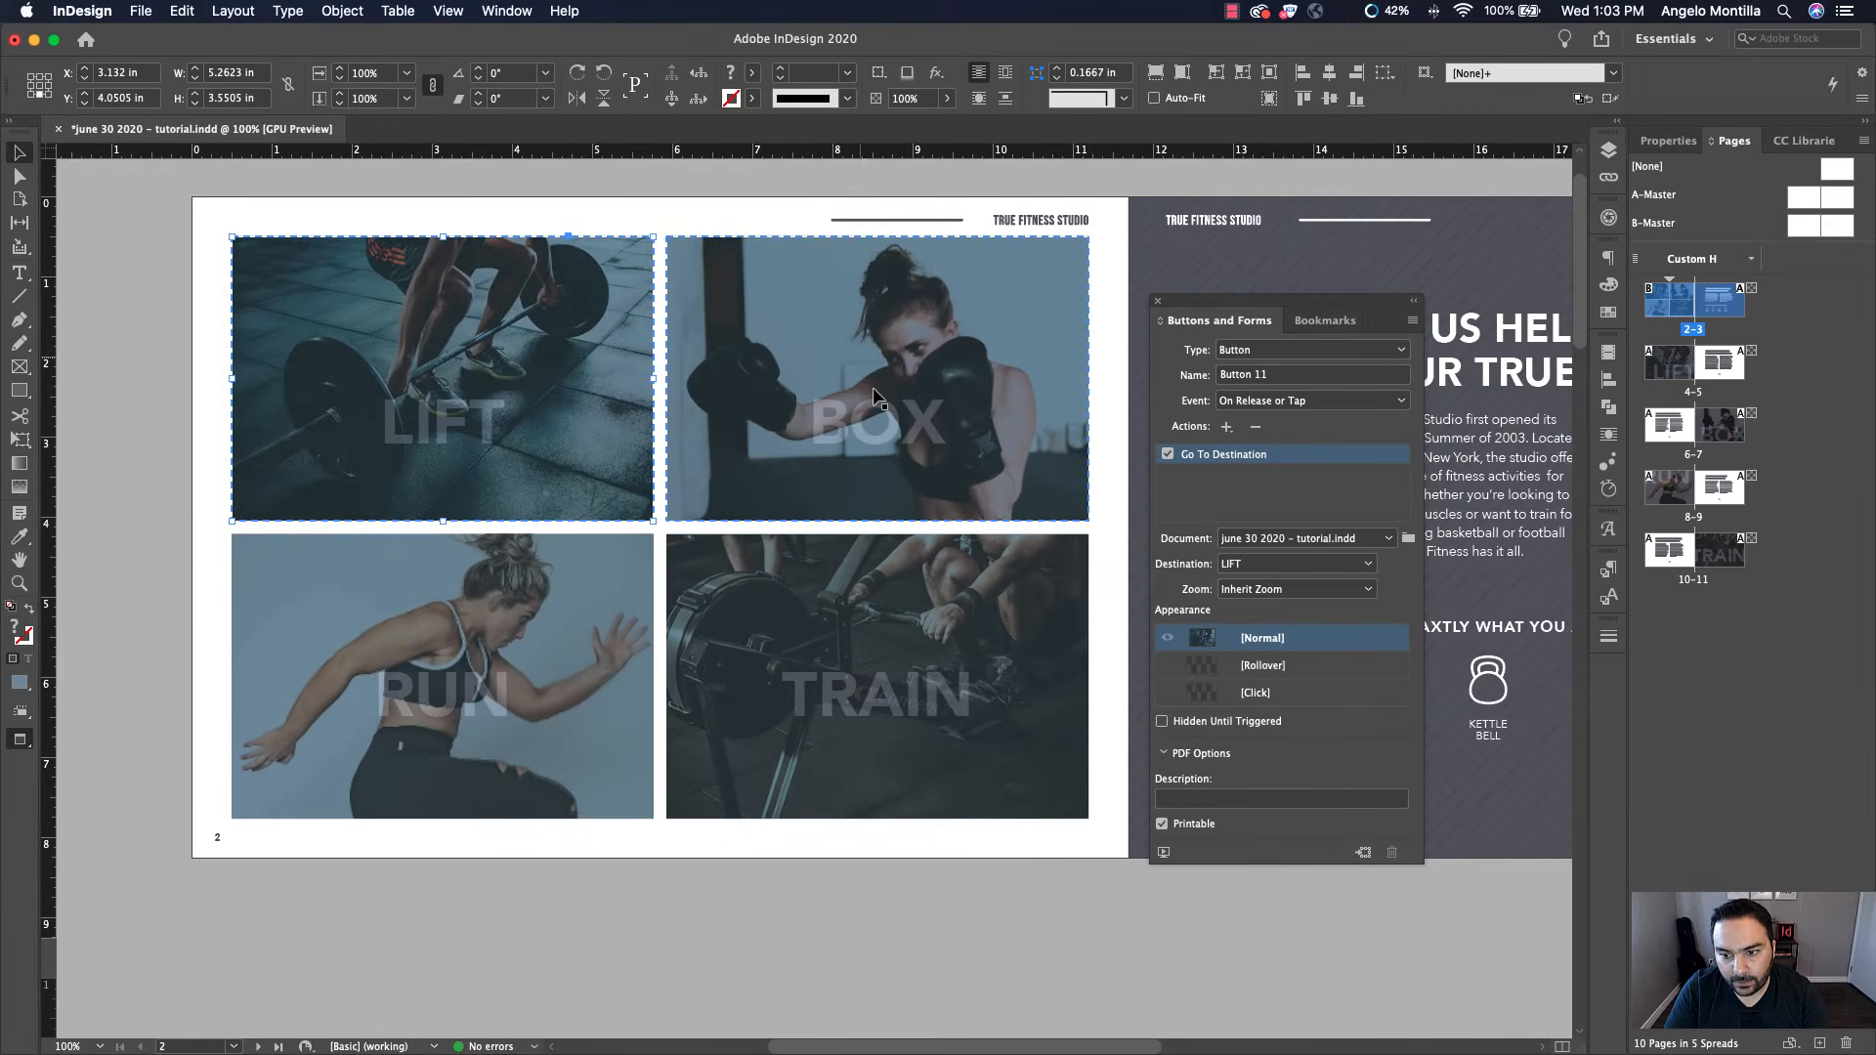
Give the BOX image a Go To Destination button action targeting the BOX bookmark
{"action": "left_click", "coordinate": [850, 337]}
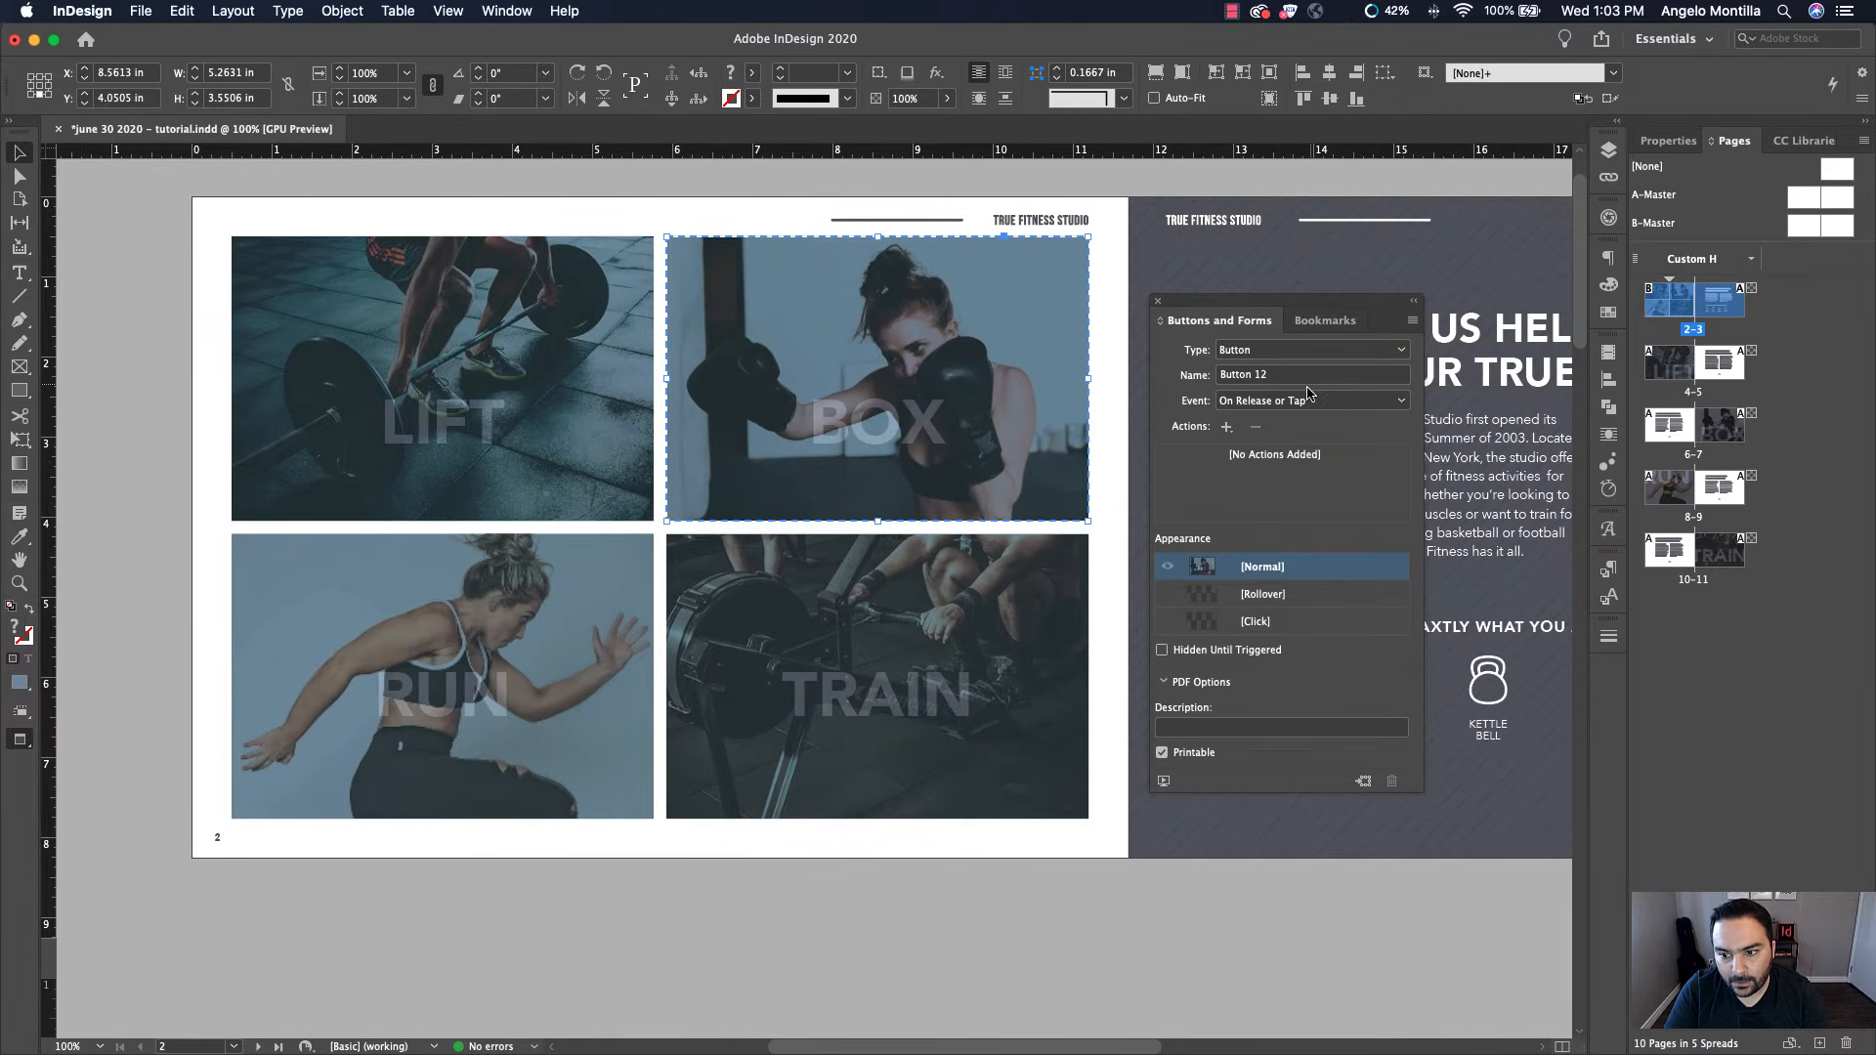
{"action": "left_click", "coordinate": [1223, 426]}
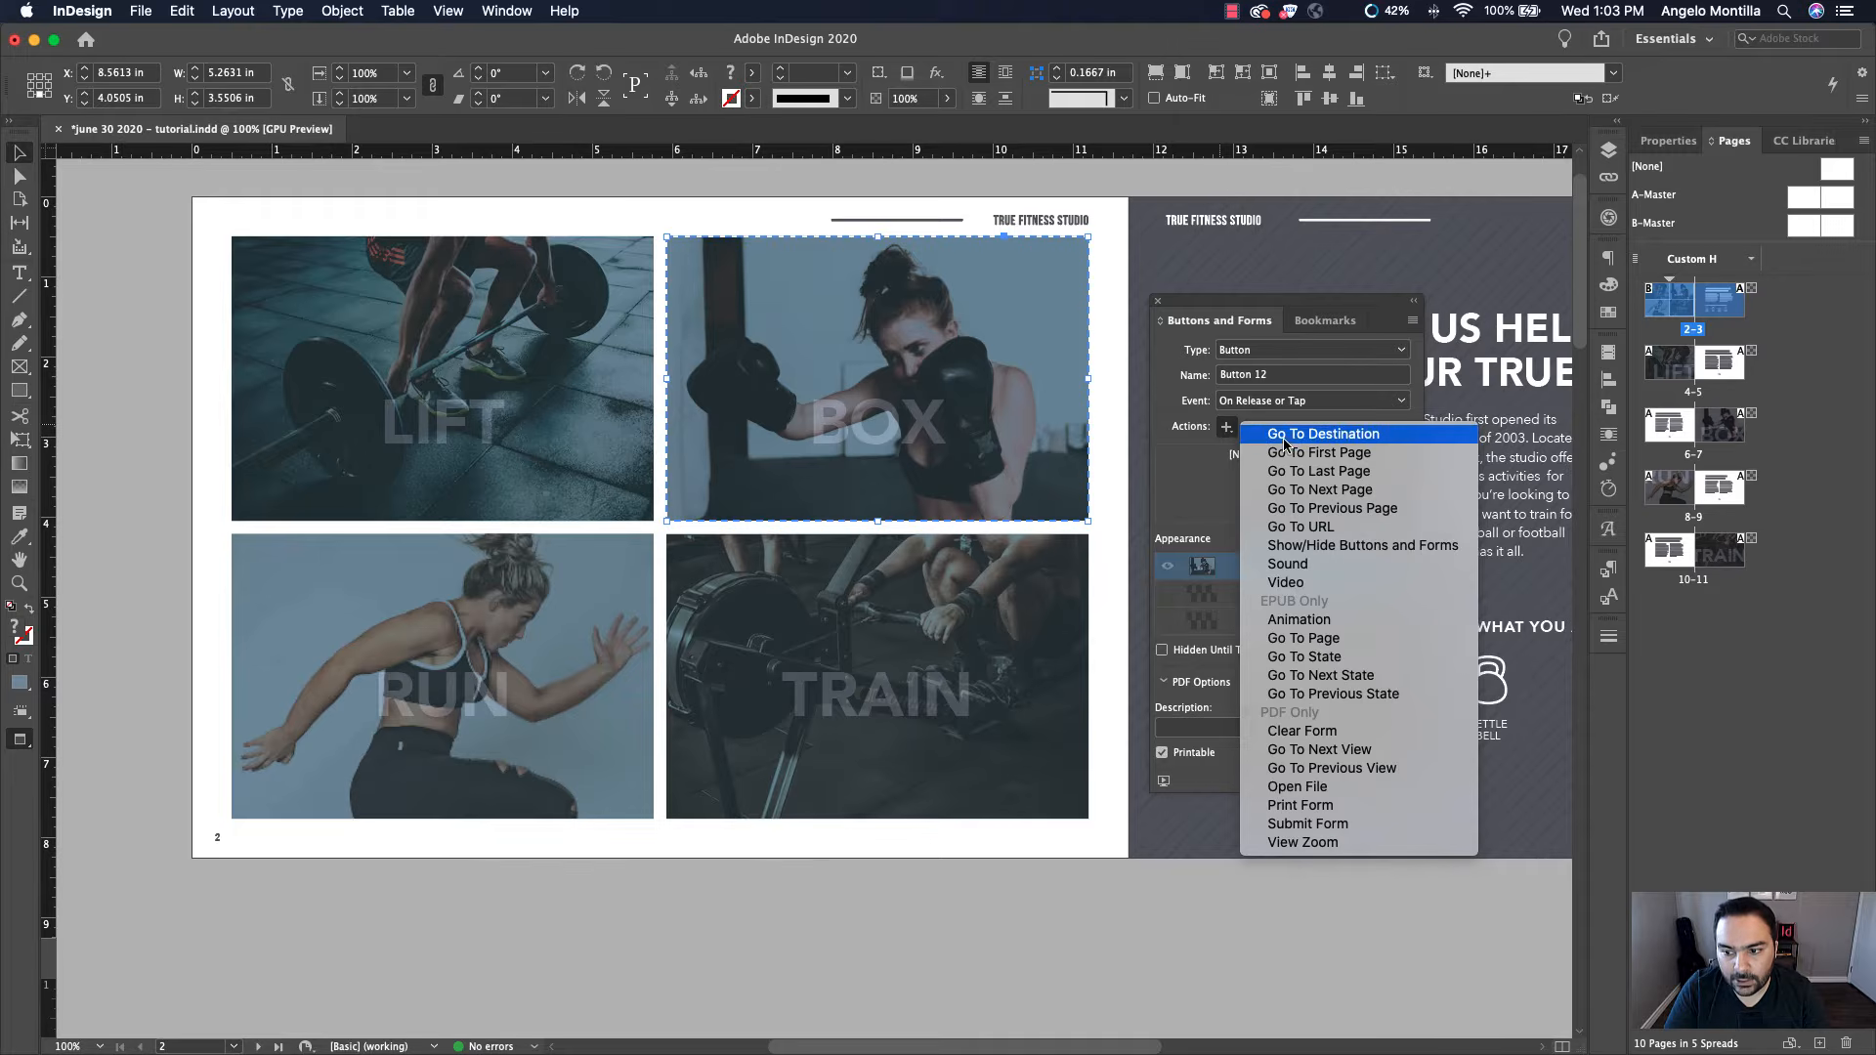
{"action": "left_click", "coordinate": [1397, 442]}
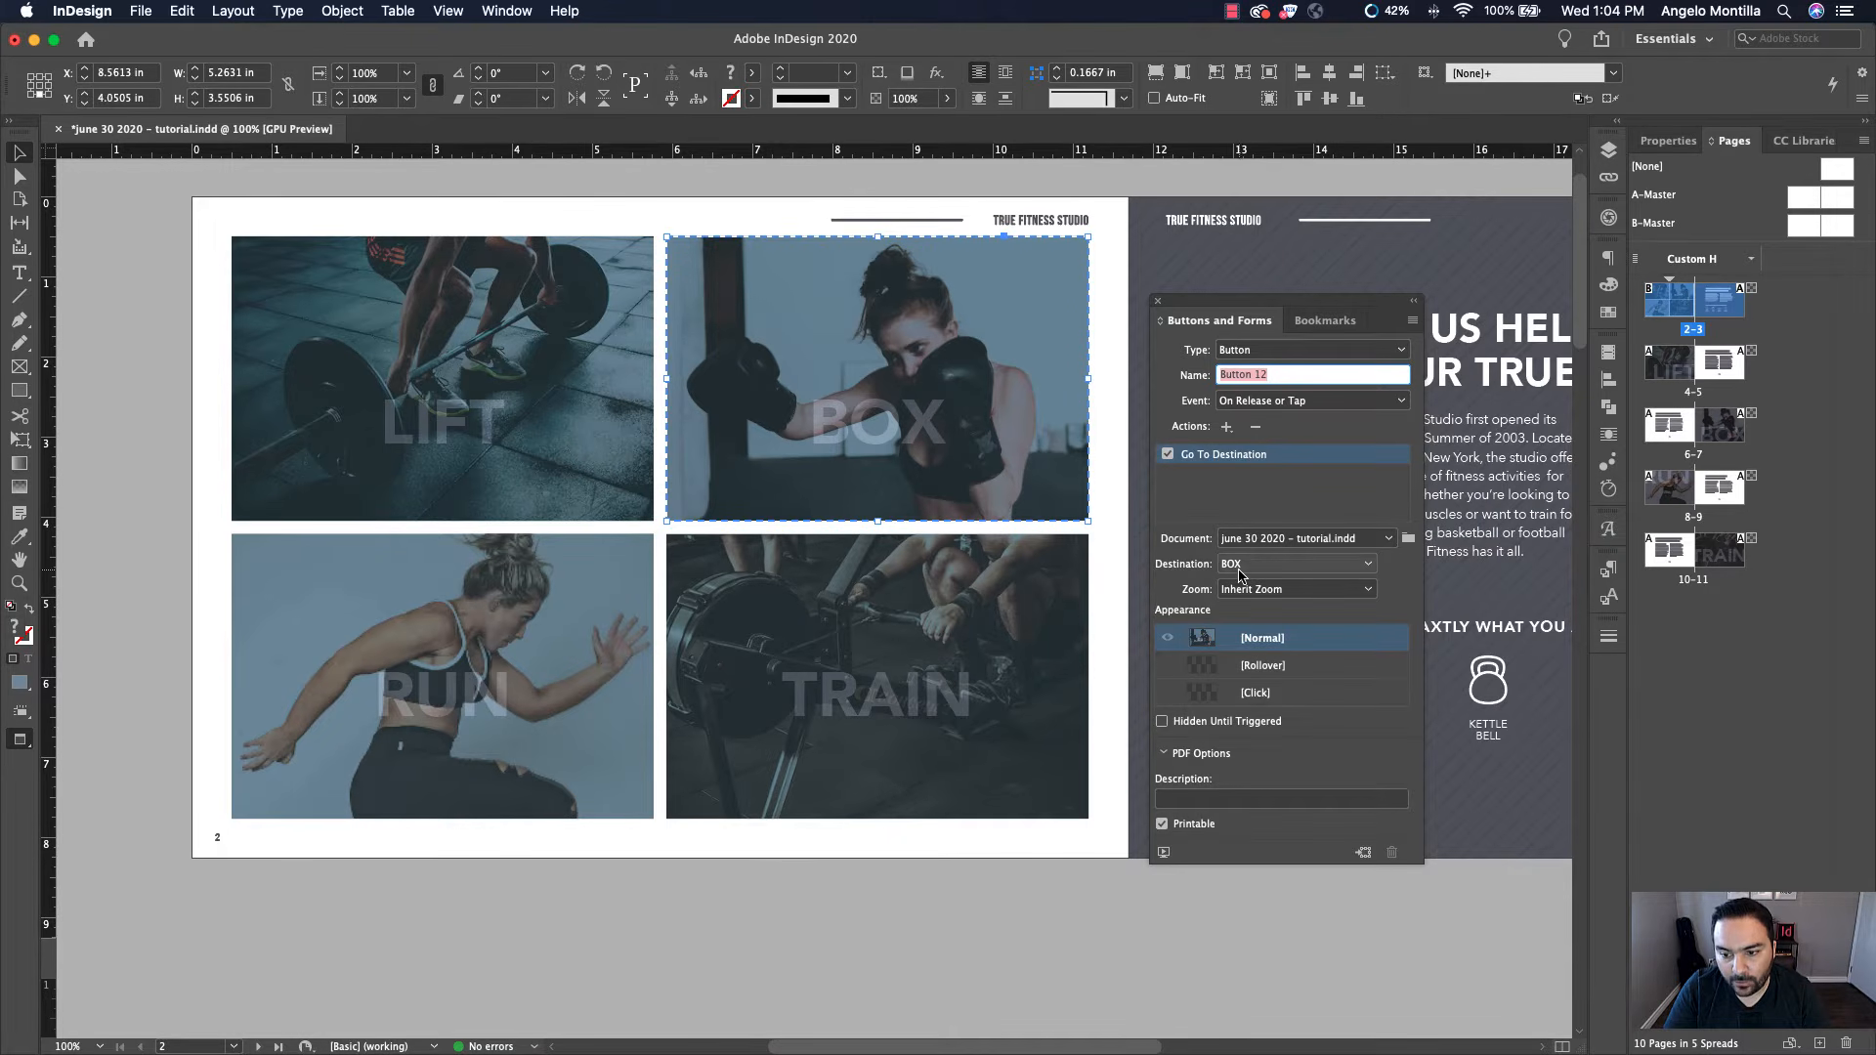
Give the RUN image a Go To Destination button action targeting the RUN bookmark
{"action": "left_click", "coordinate": [602, 569]}
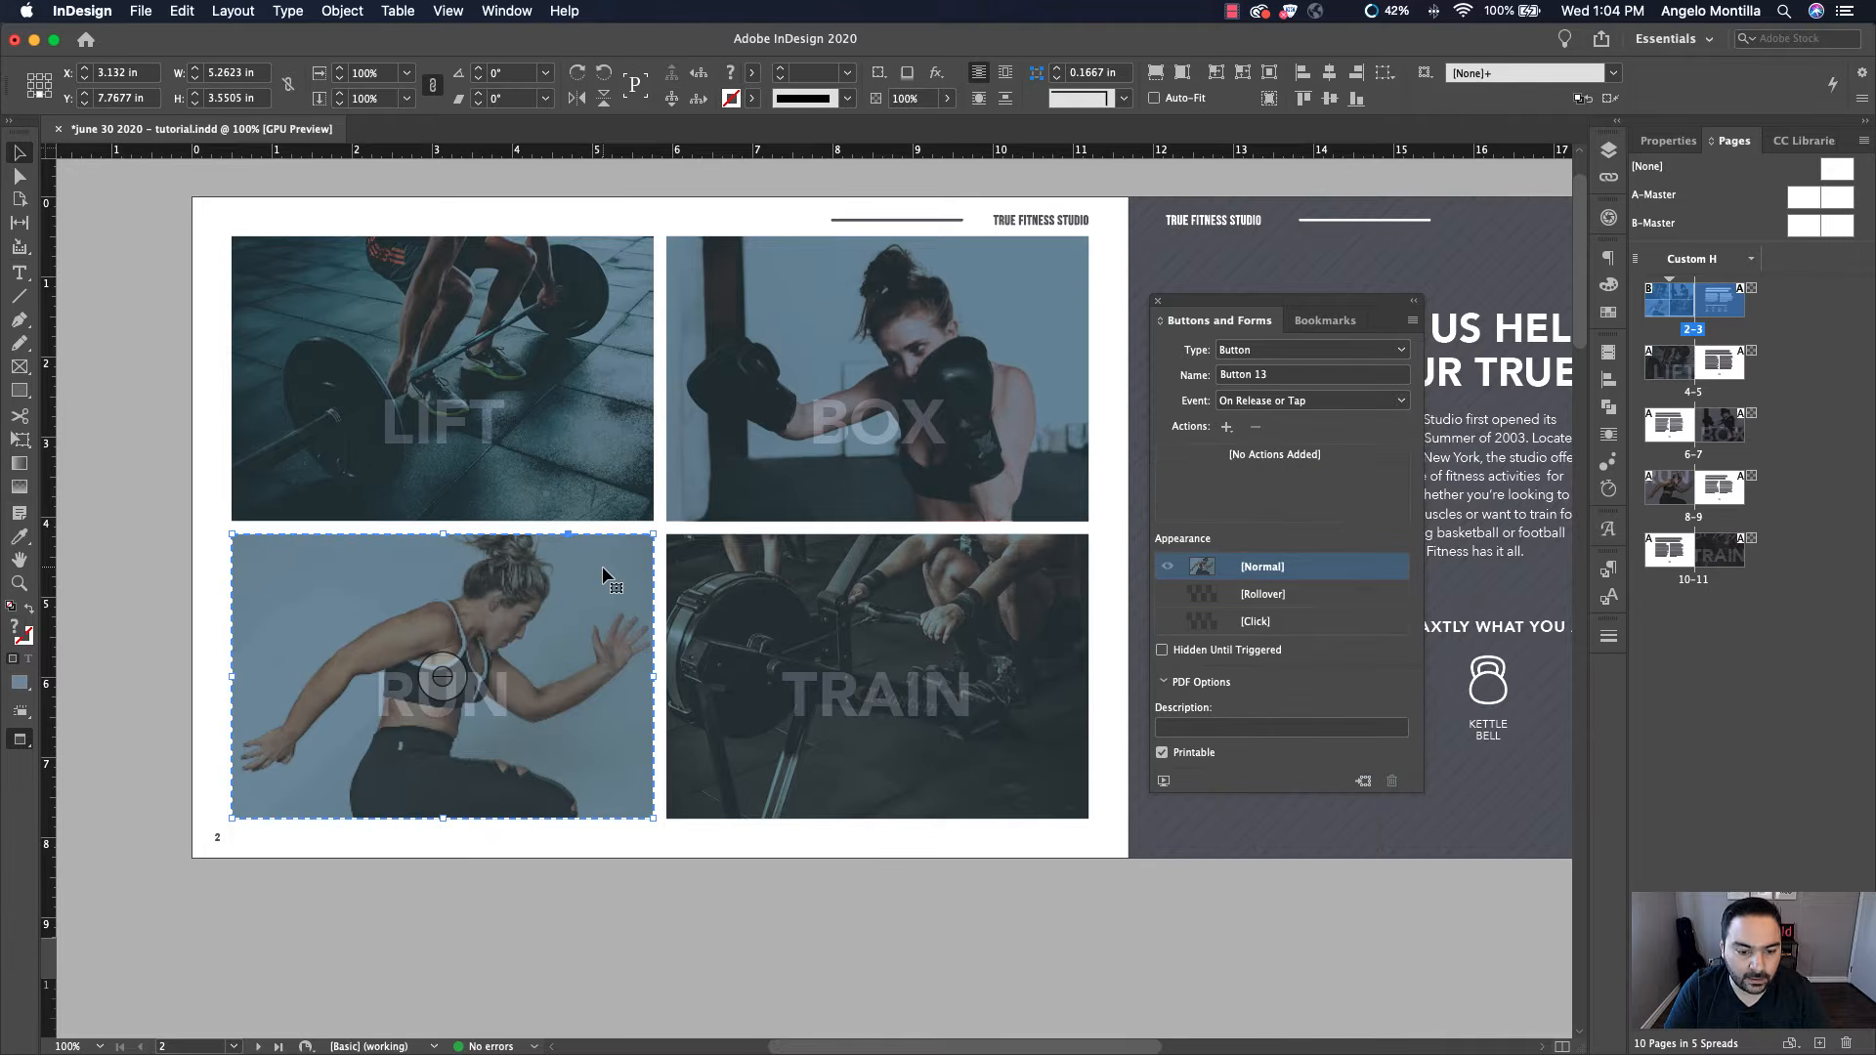
{"action": "left_click", "coordinate": [1226, 427]}
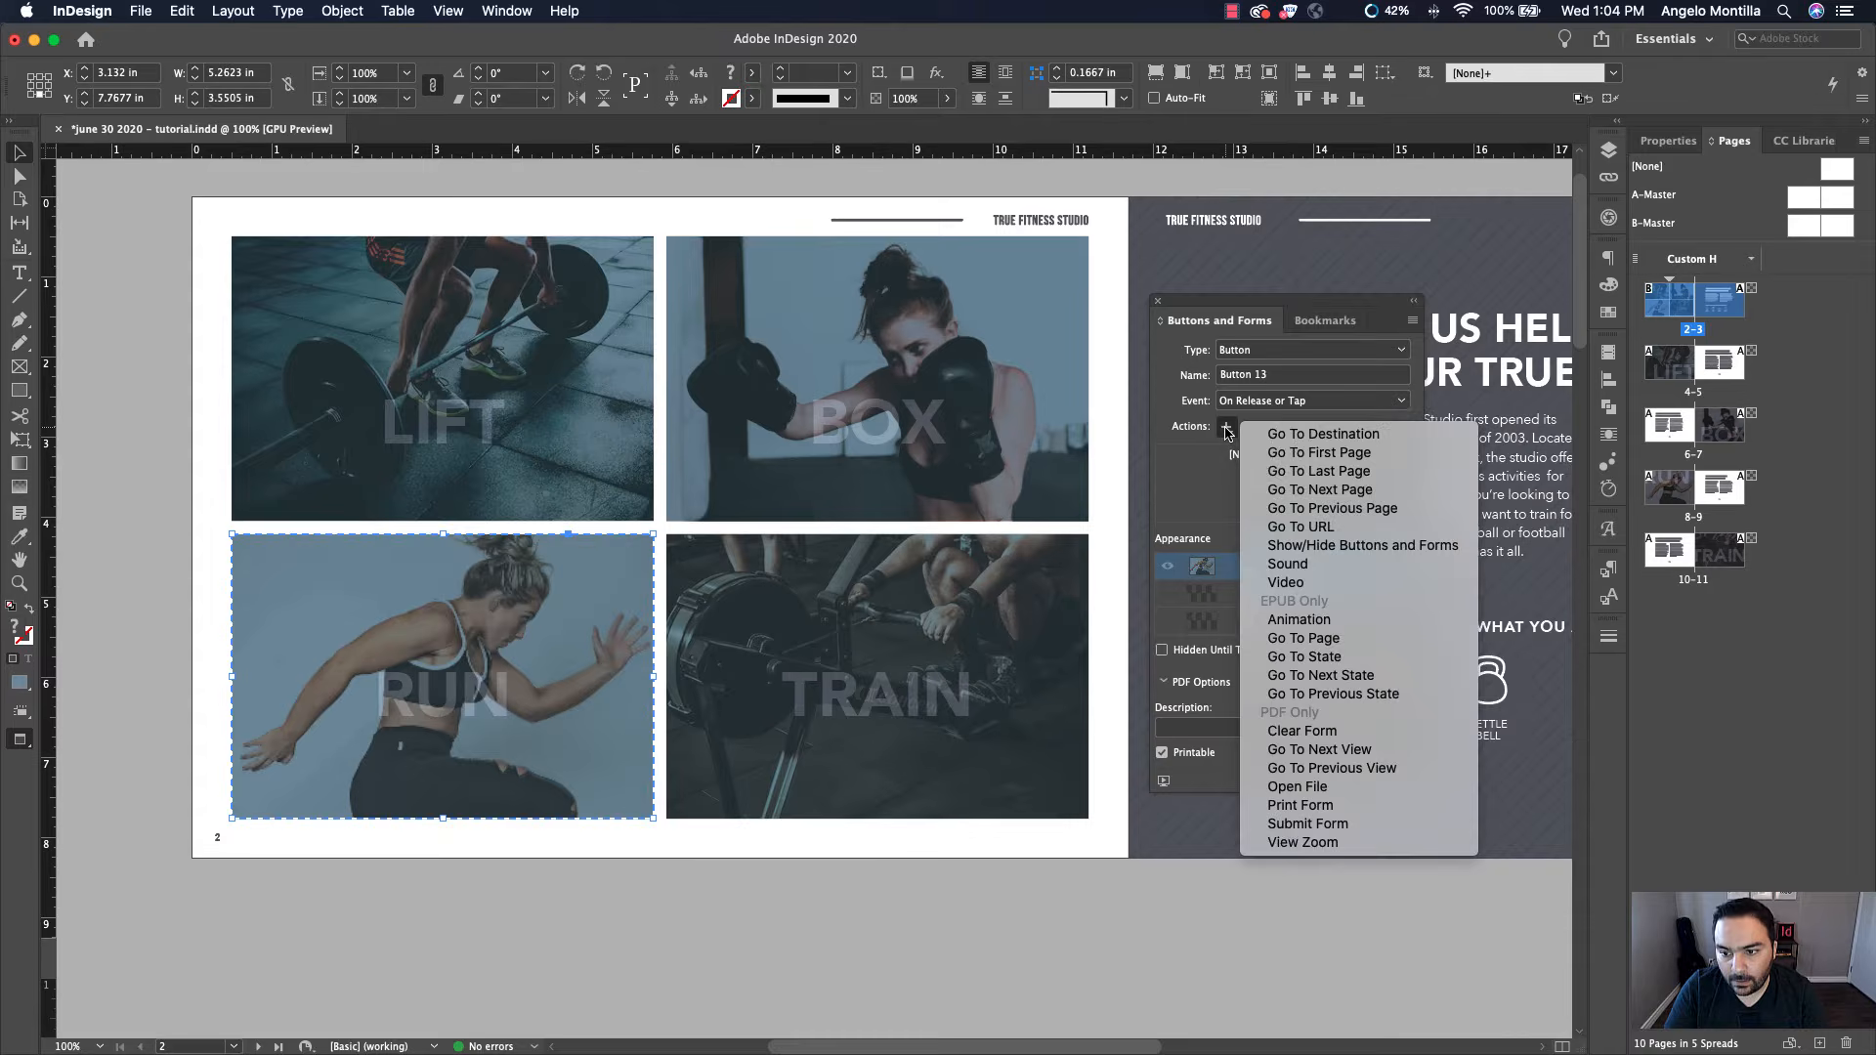
{"action": "left_click", "coordinate": [1413, 442]}
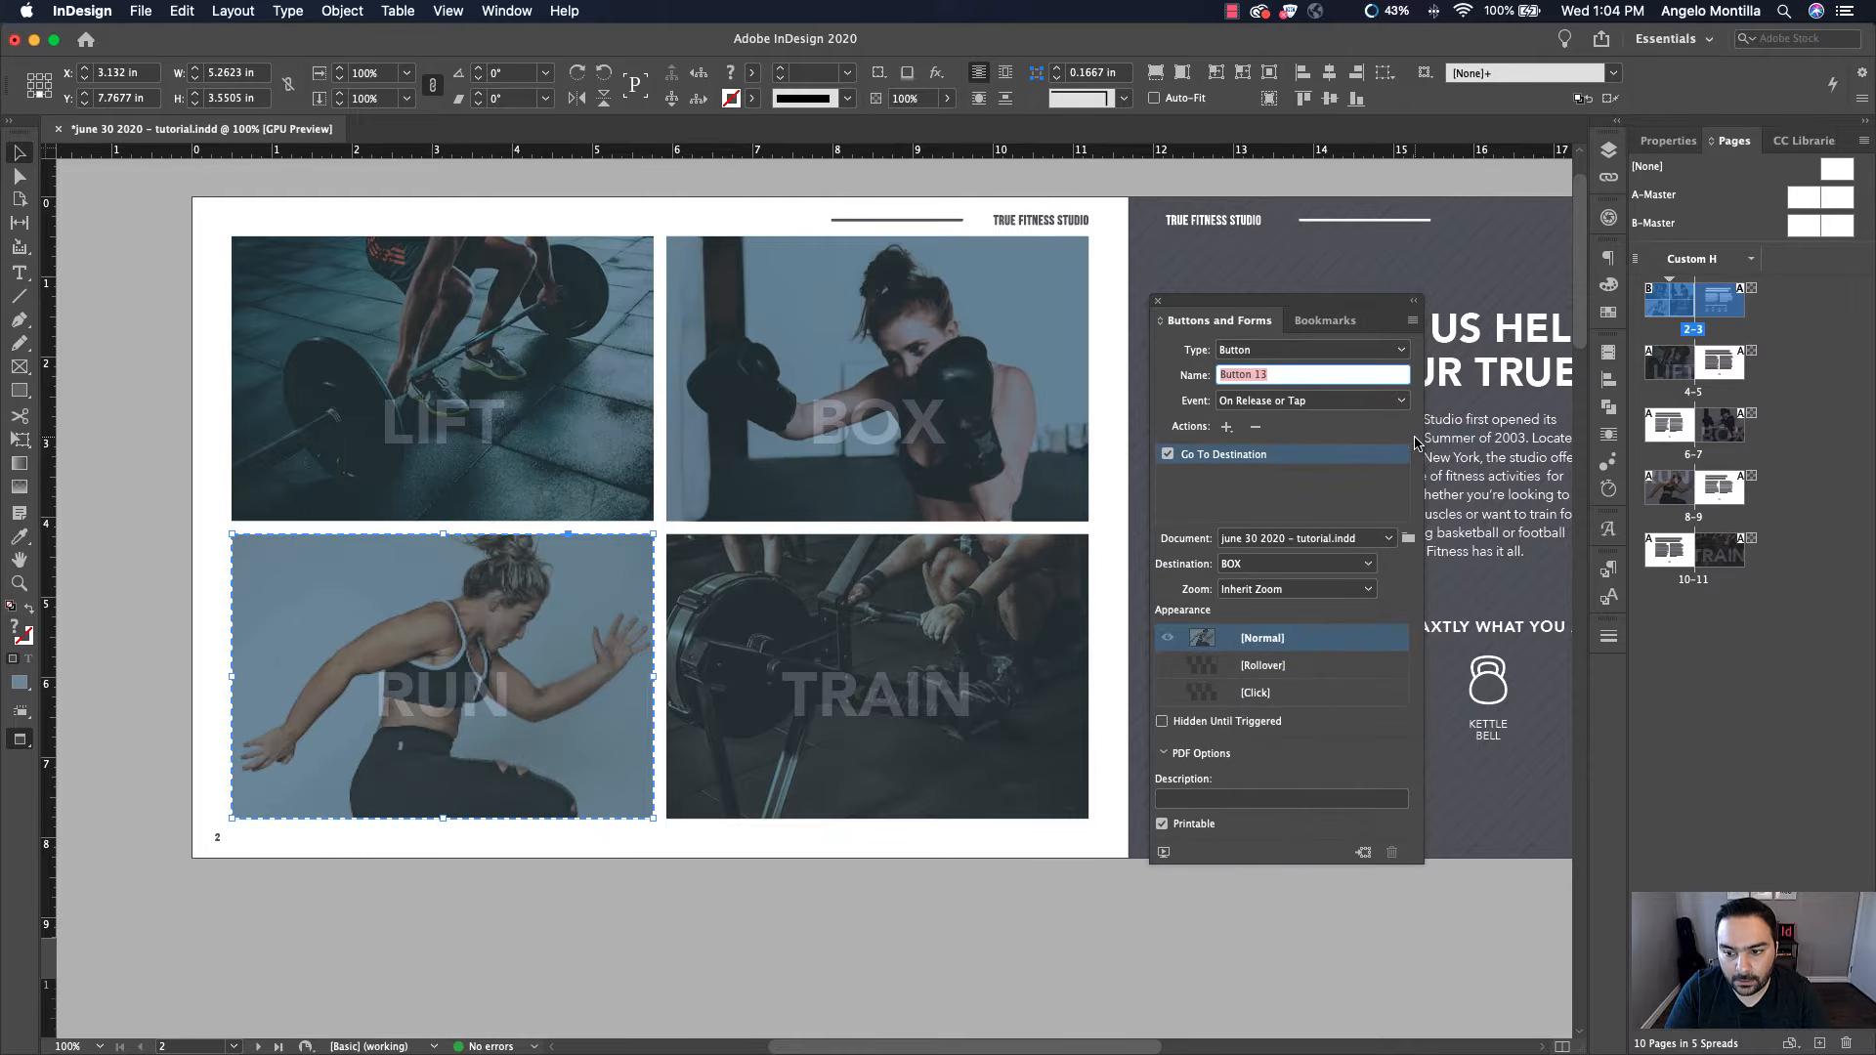
{"action": "left_click", "coordinate": [1274, 565]}
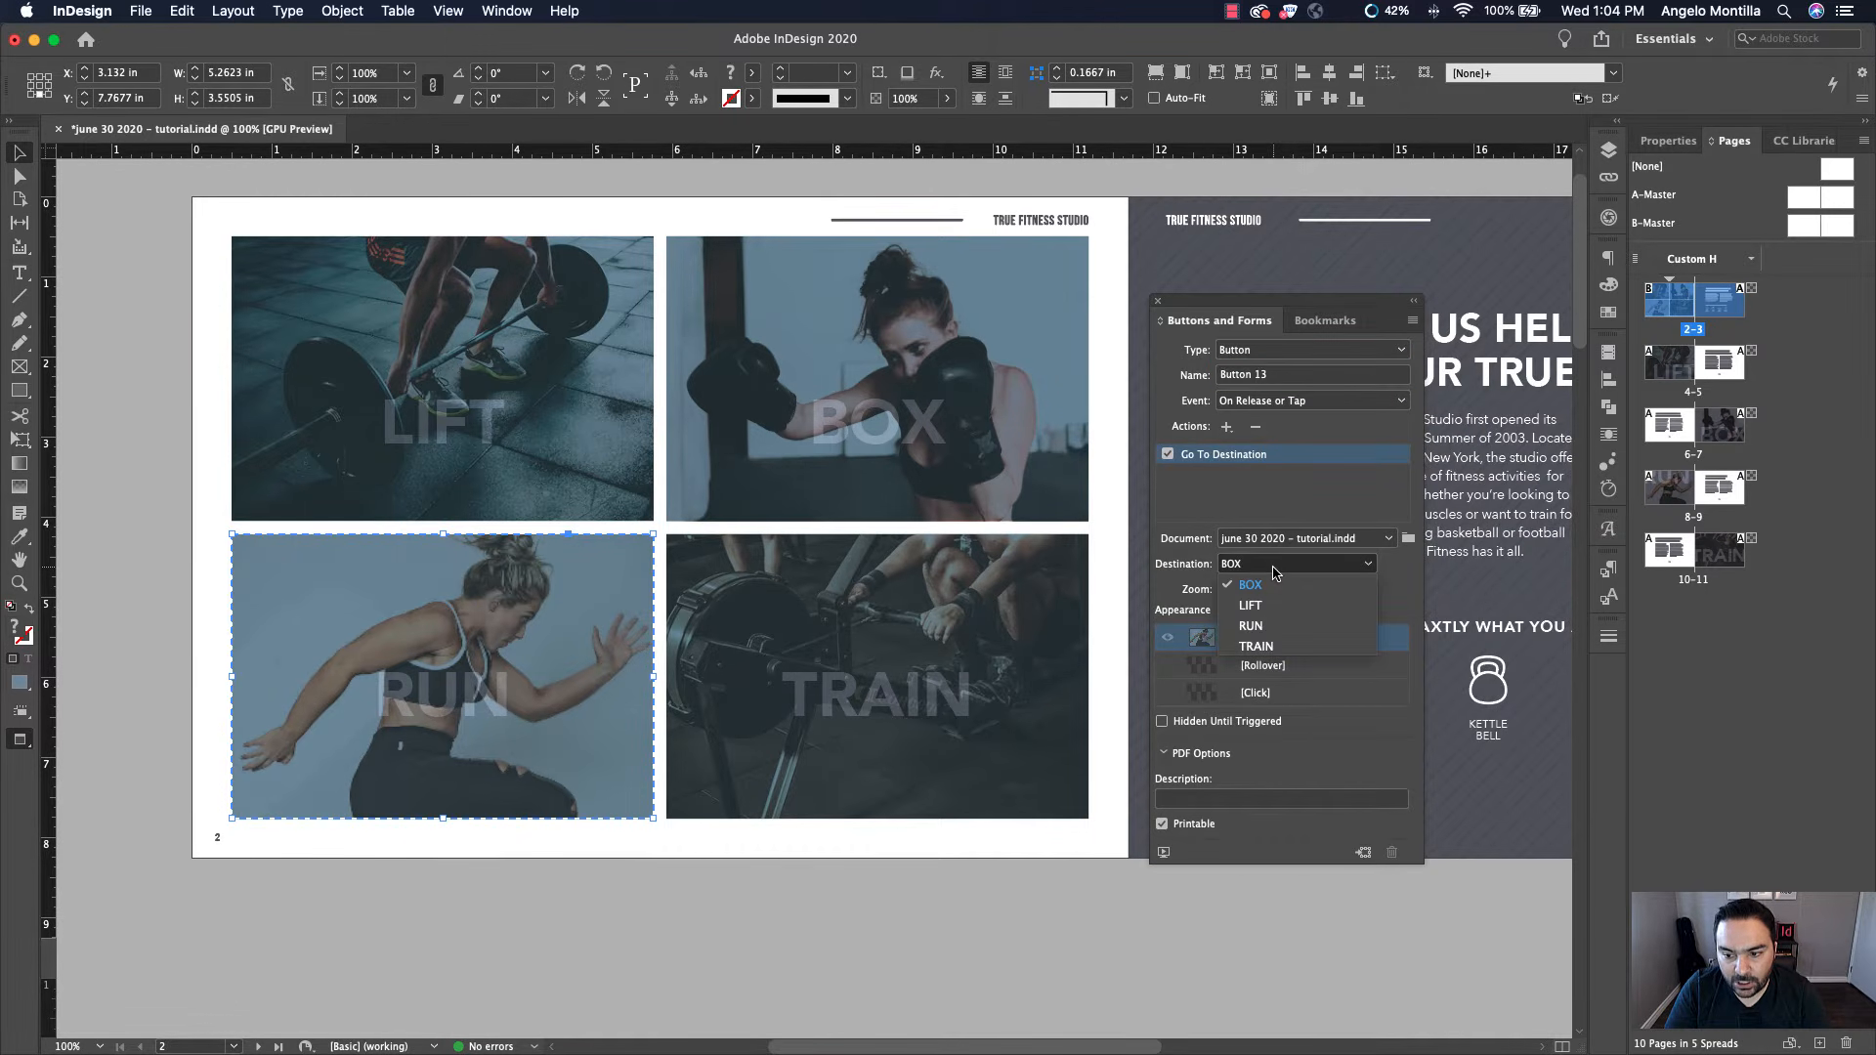
{"action": "left_click", "coordinate": [1254, 626]}
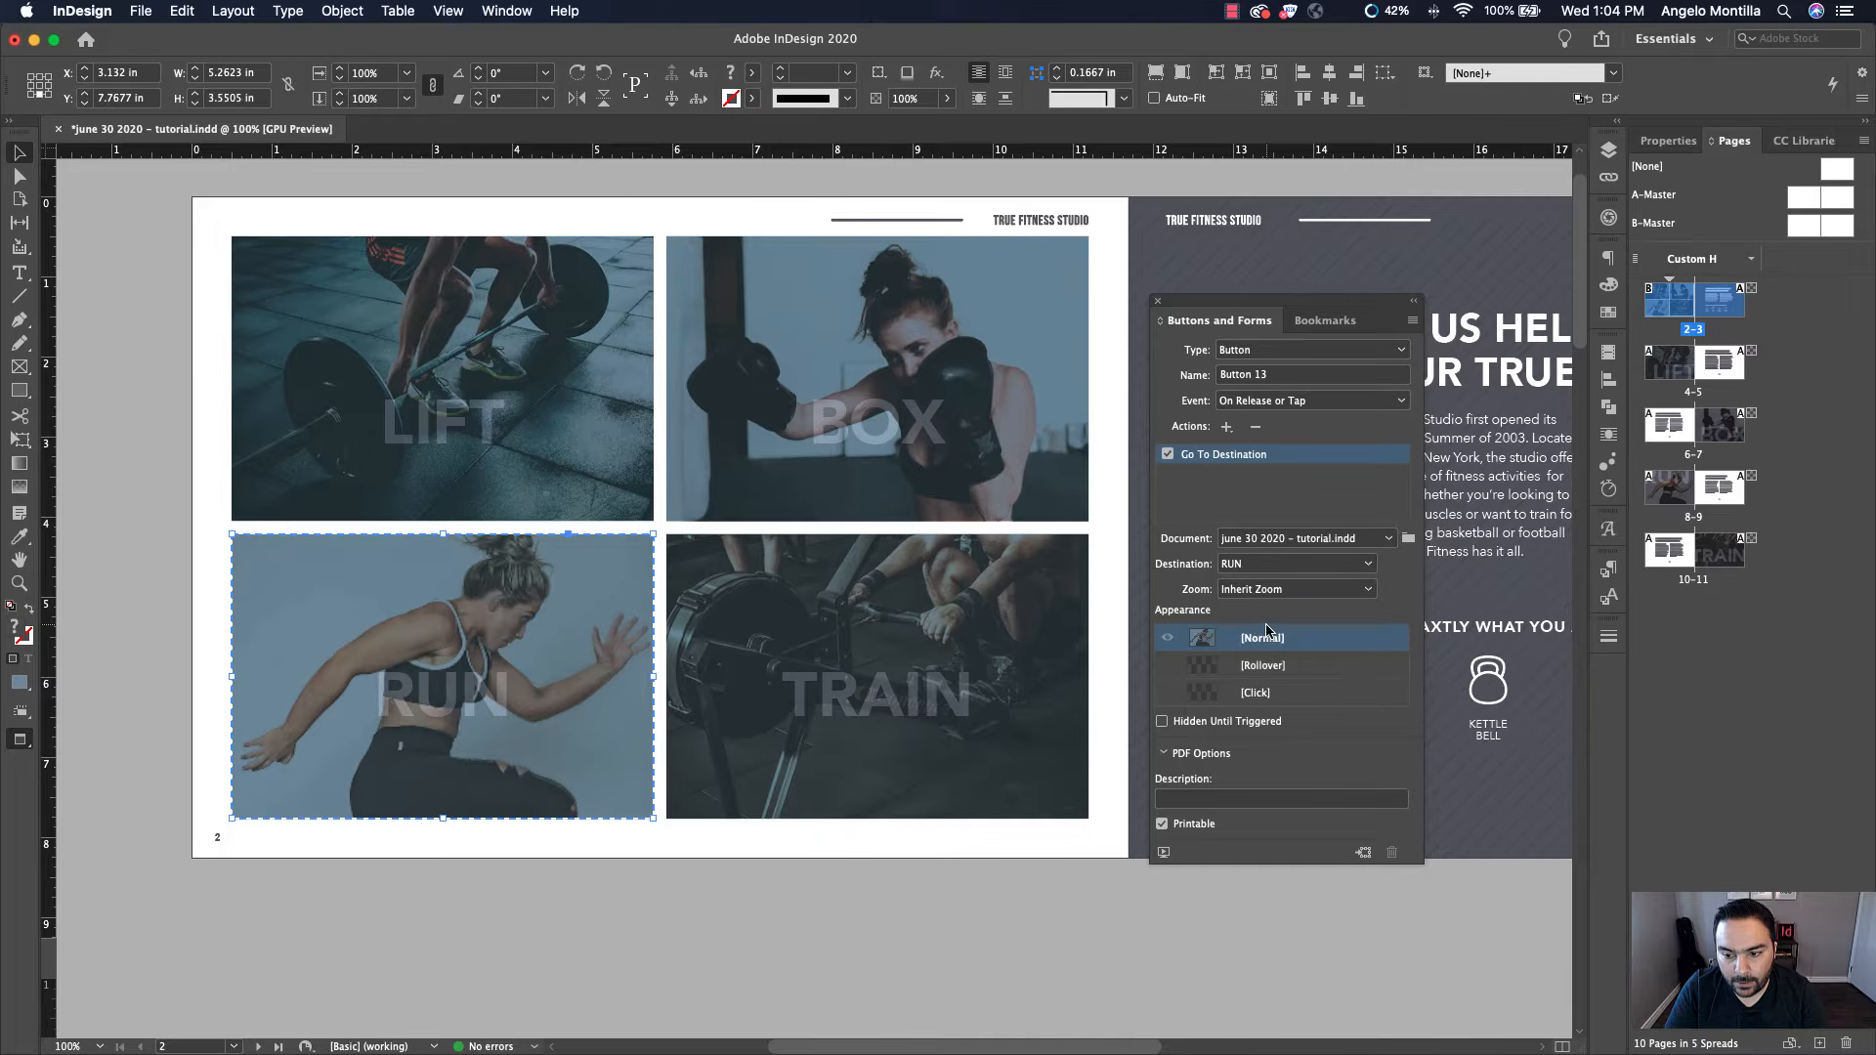
Give the TRAIN image a Go To Destination button action targeting the TRAIN bookmark
{"action": "left_click", "coordinate": [817, 584]}
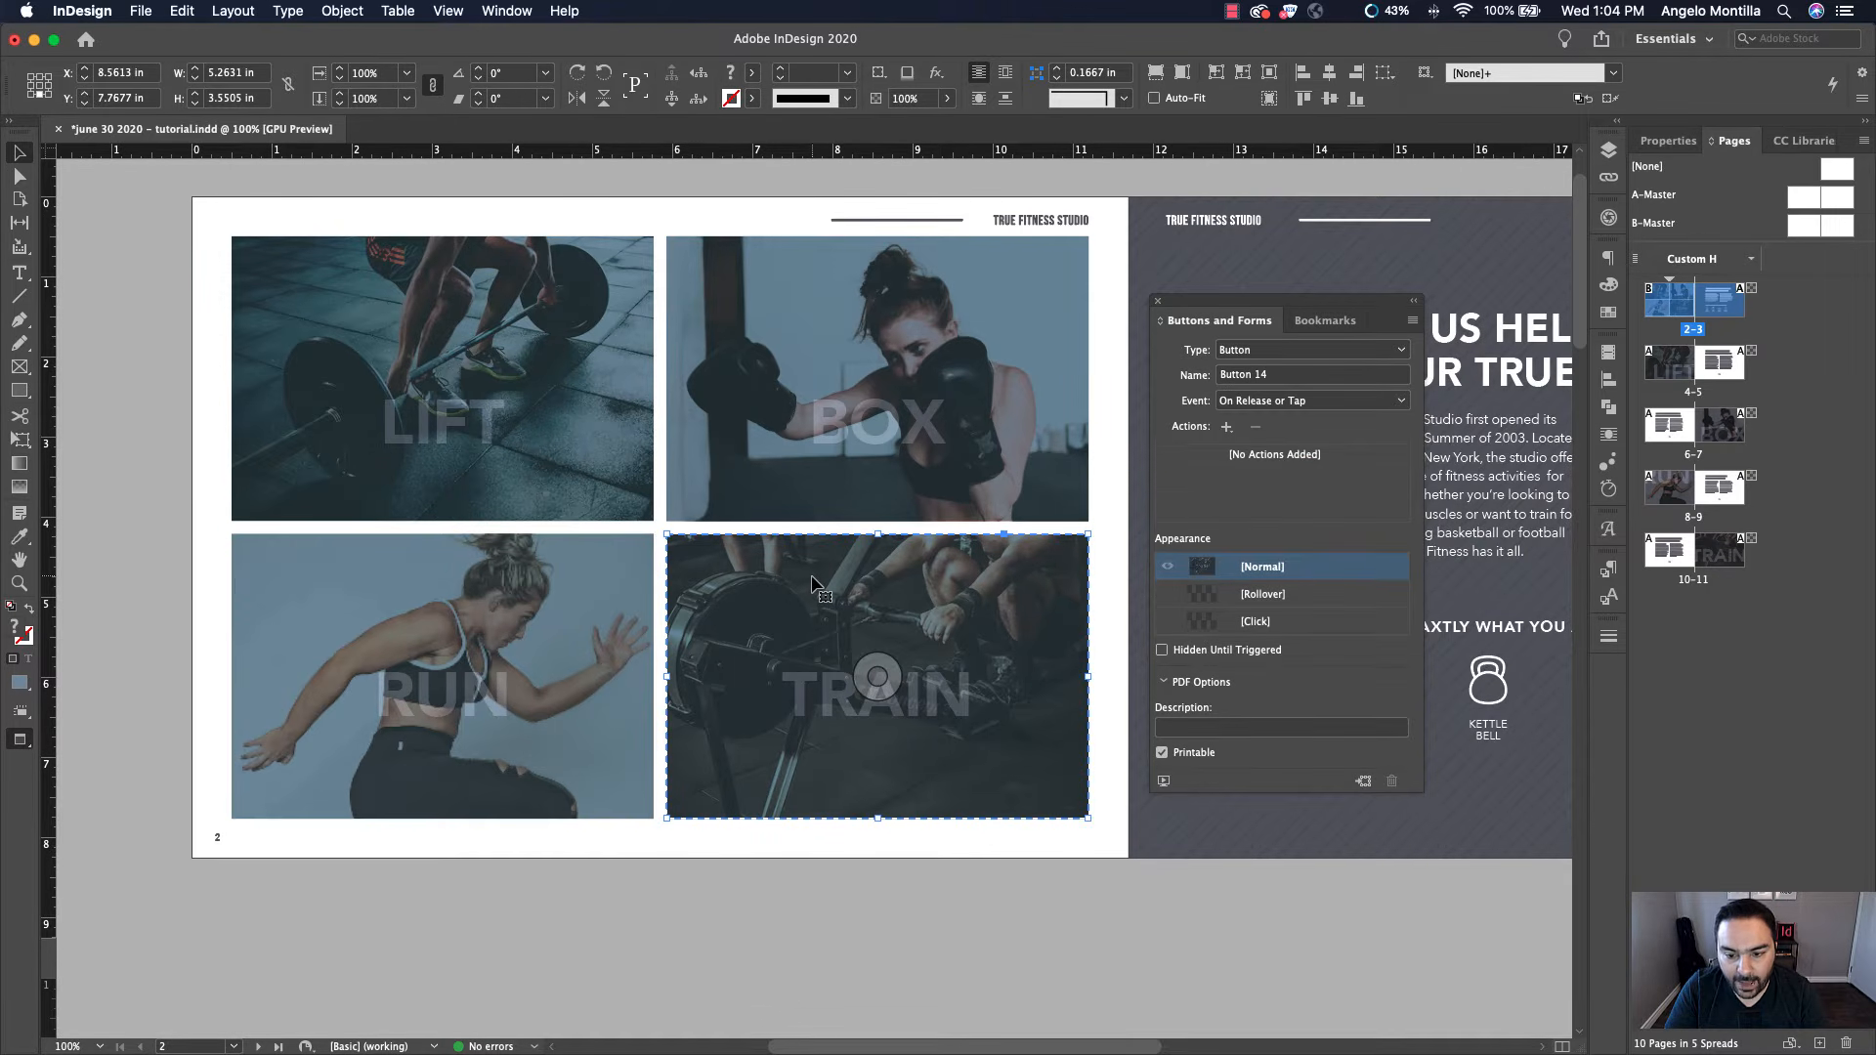
{"action": "left_click", "coordinate": [1226, 428]}
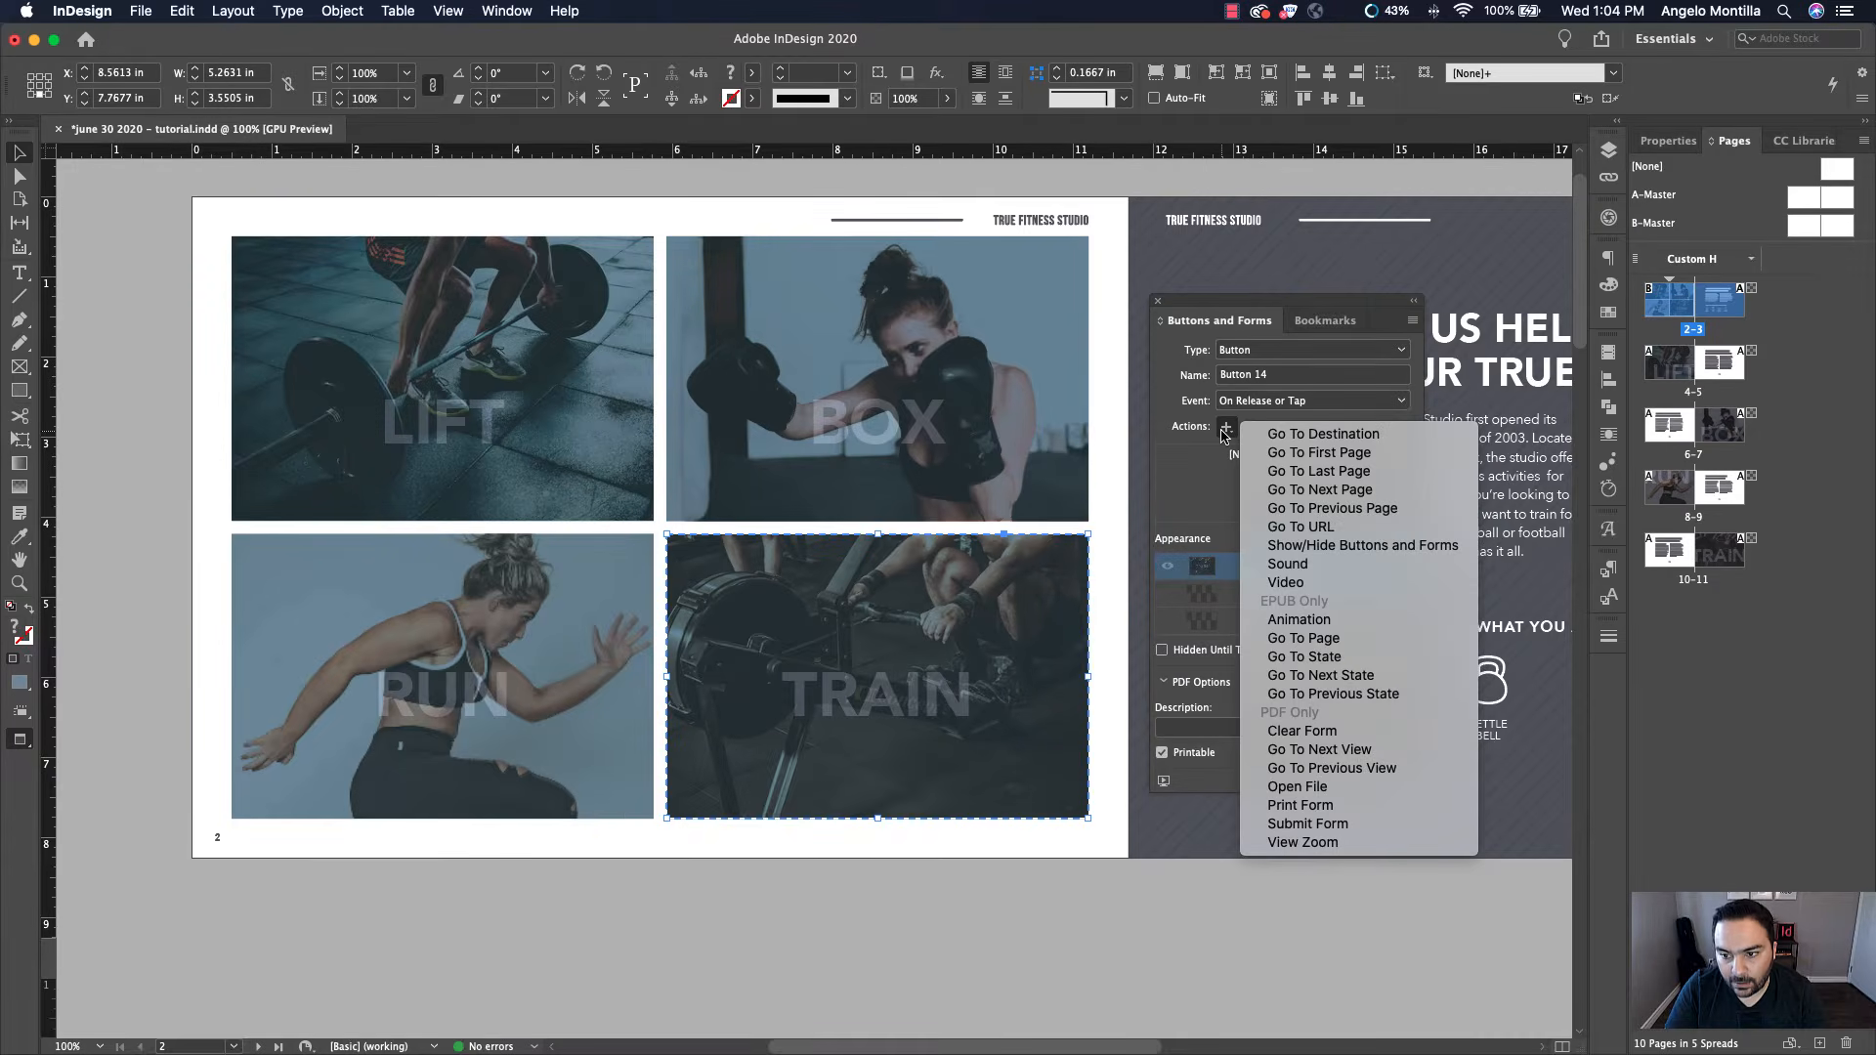
{"action": "left_click", "coordinate": [1405, 438]}
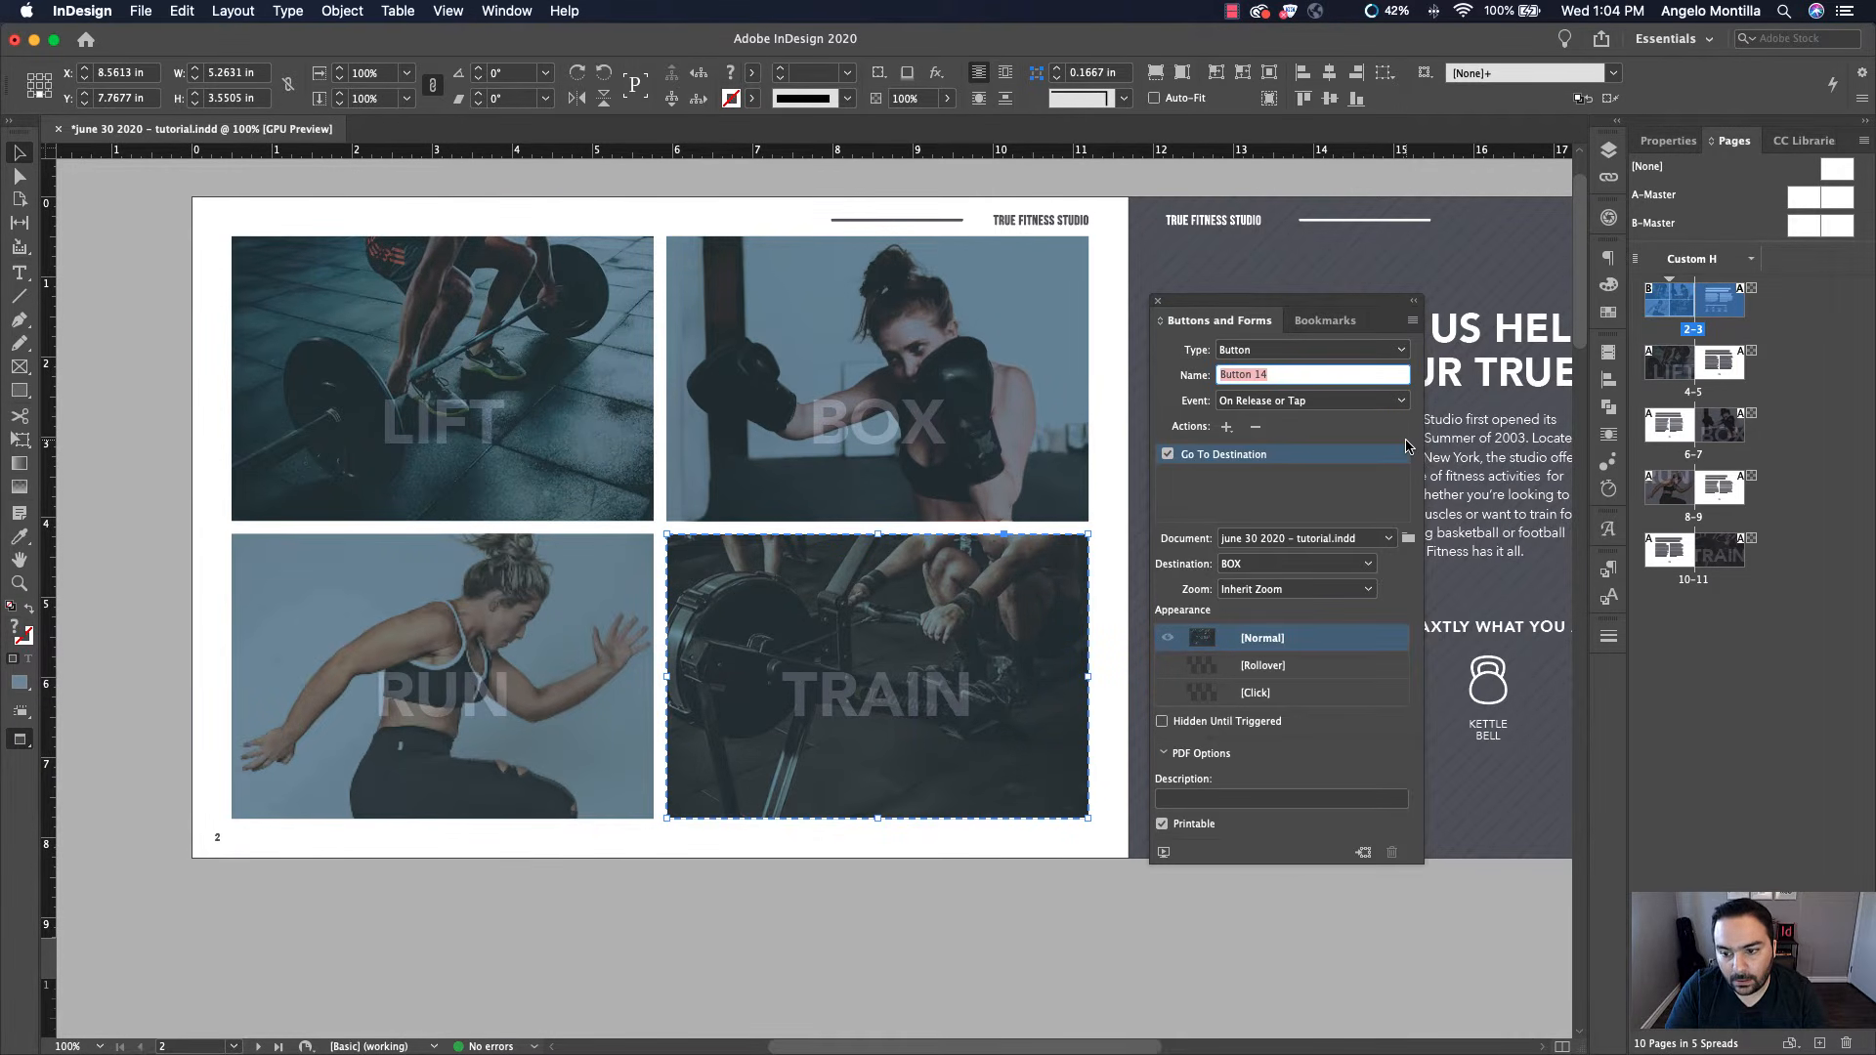
{"action": "left_click", "coordinate": [1264, 565]}
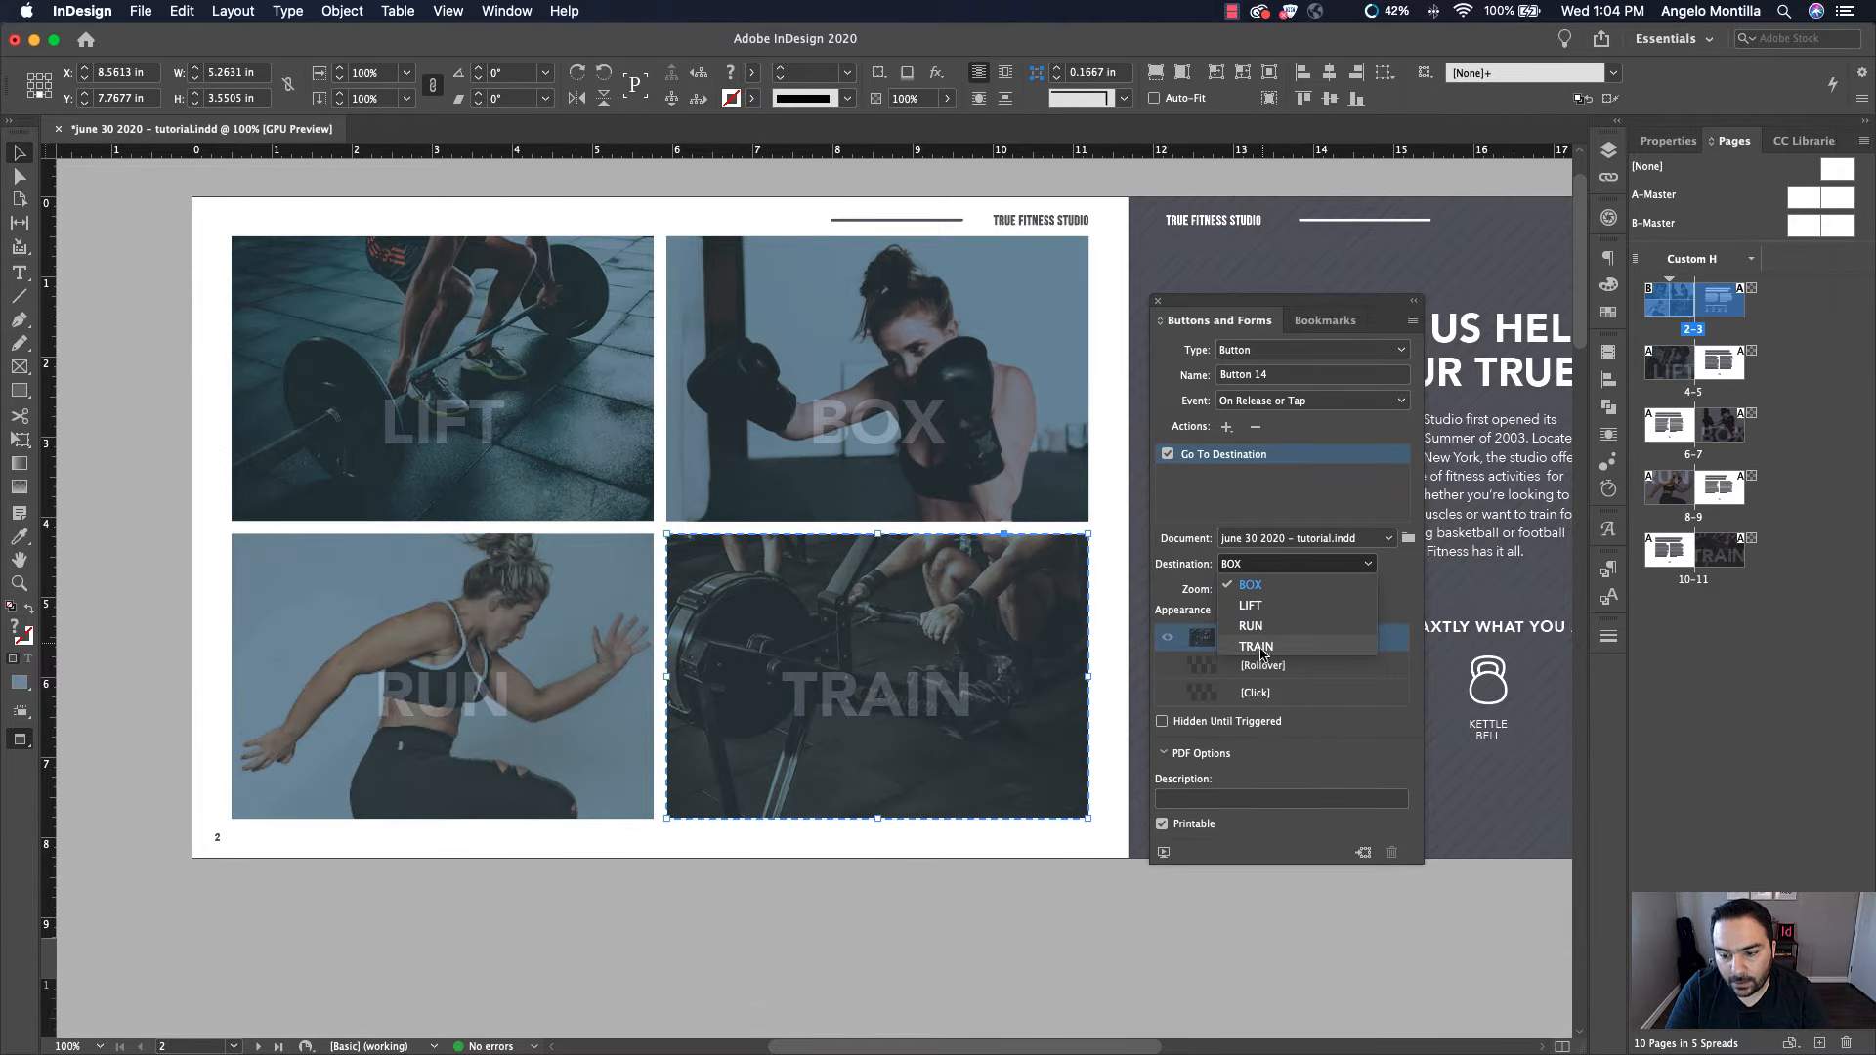
{"action": "left_click", "coordinate": [1302, 647]}
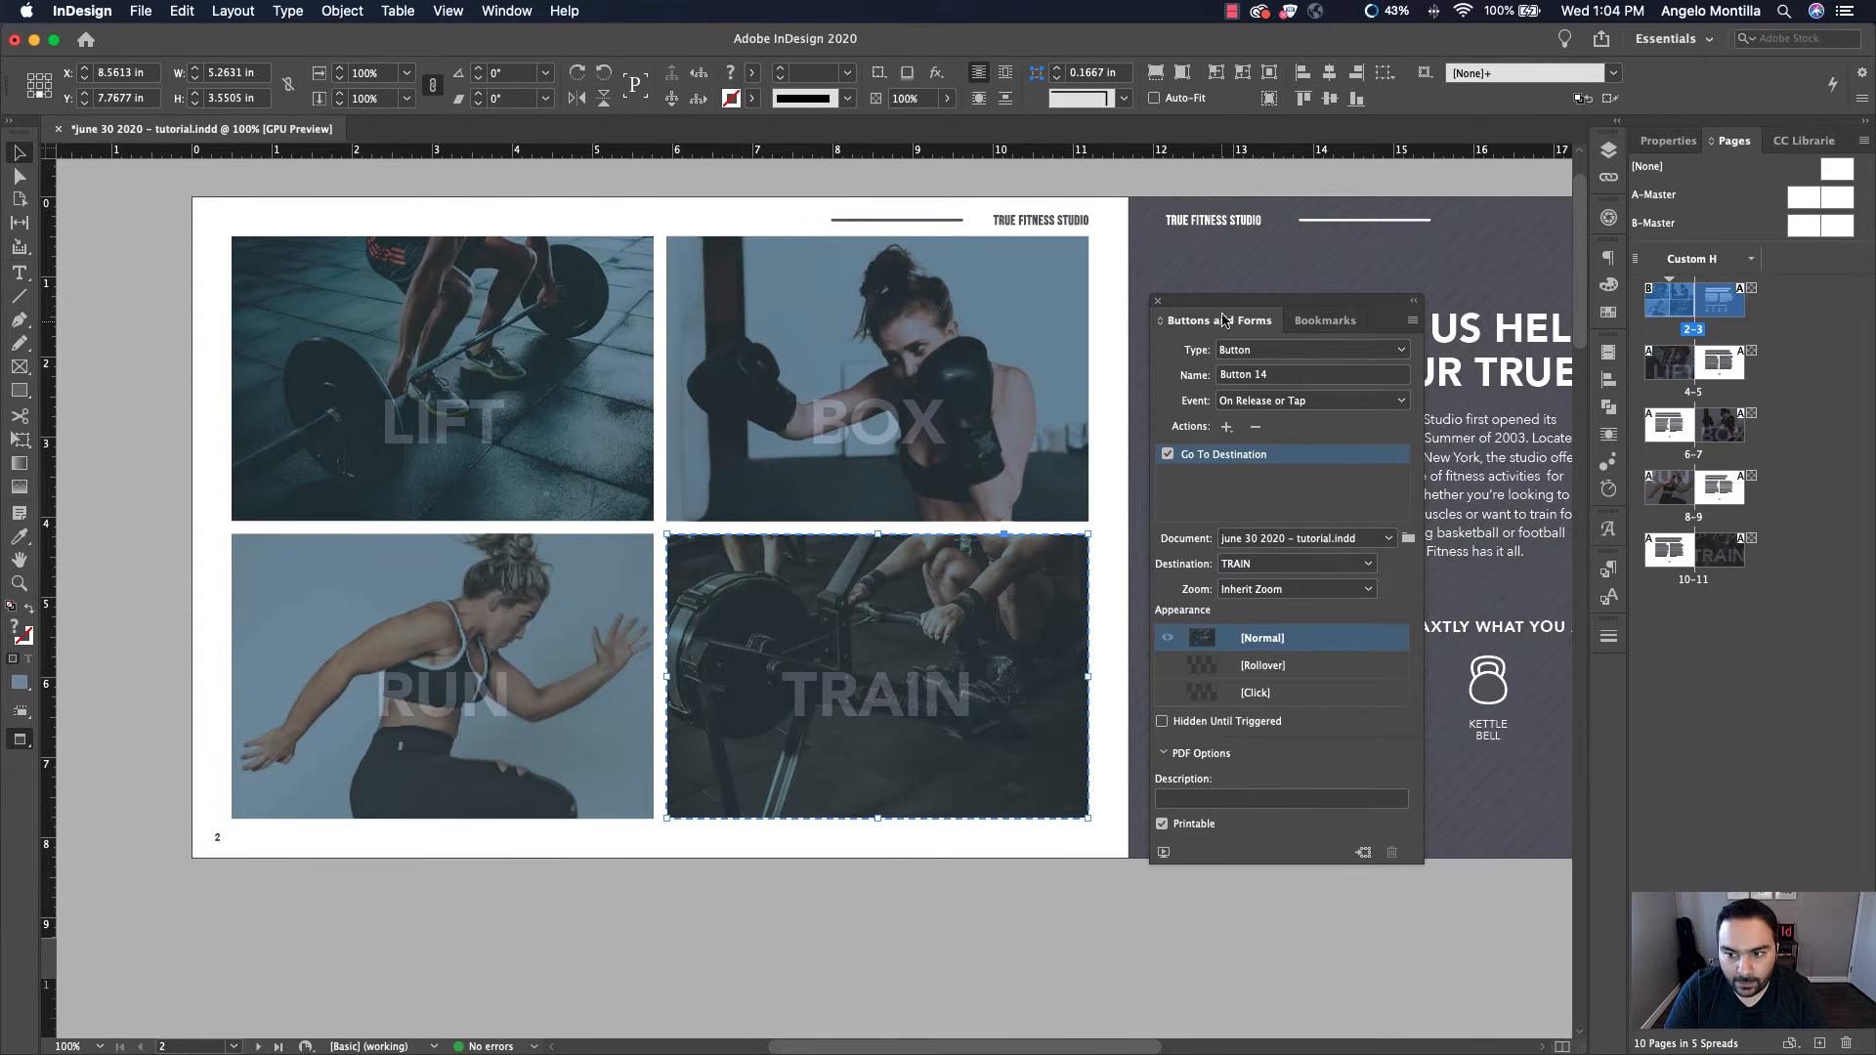
{"action": "left_click_drag", "start_coordinate": [1223, 321], "coordinate": [1315, 318]}
{"action": "left_click", "coordinate": [1108, 463]}
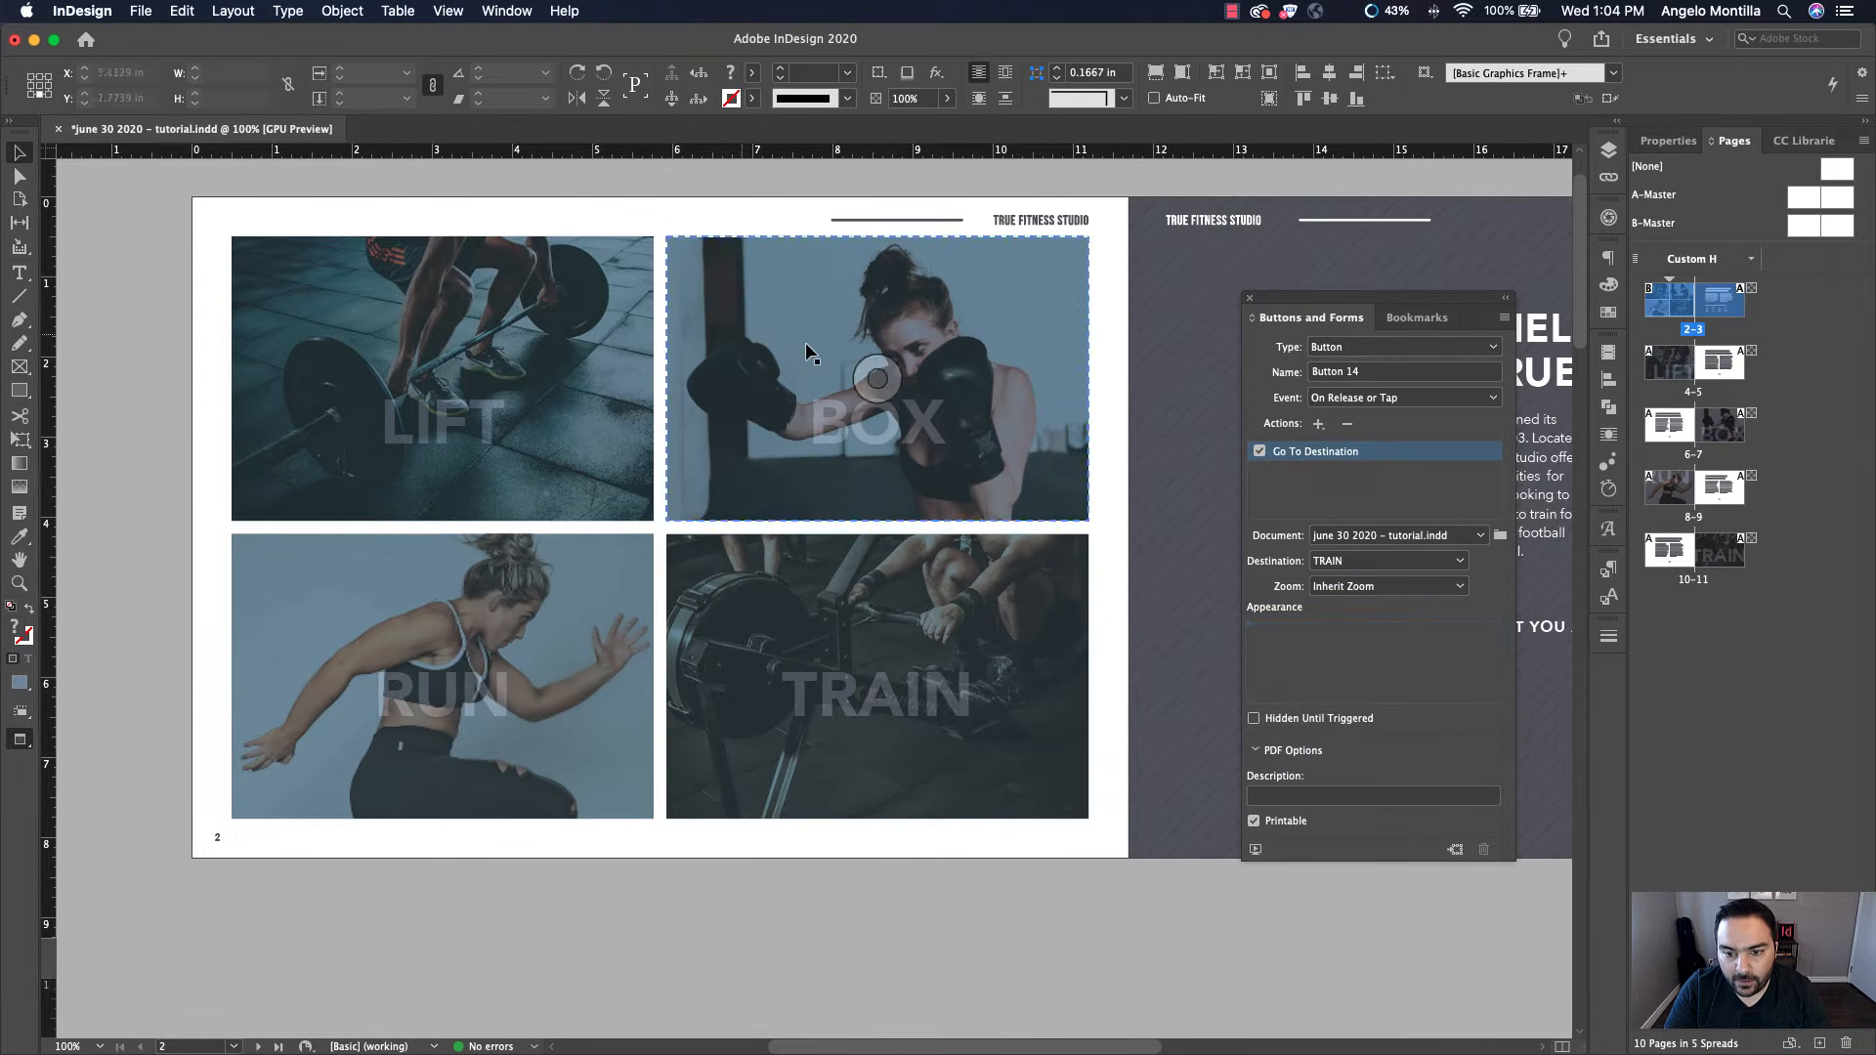
{"action": "key", "text": "super+minus"}
{"action": "left_click_drag", "start_coordinate": [1089, 506], "coordinate": [923, 507]}
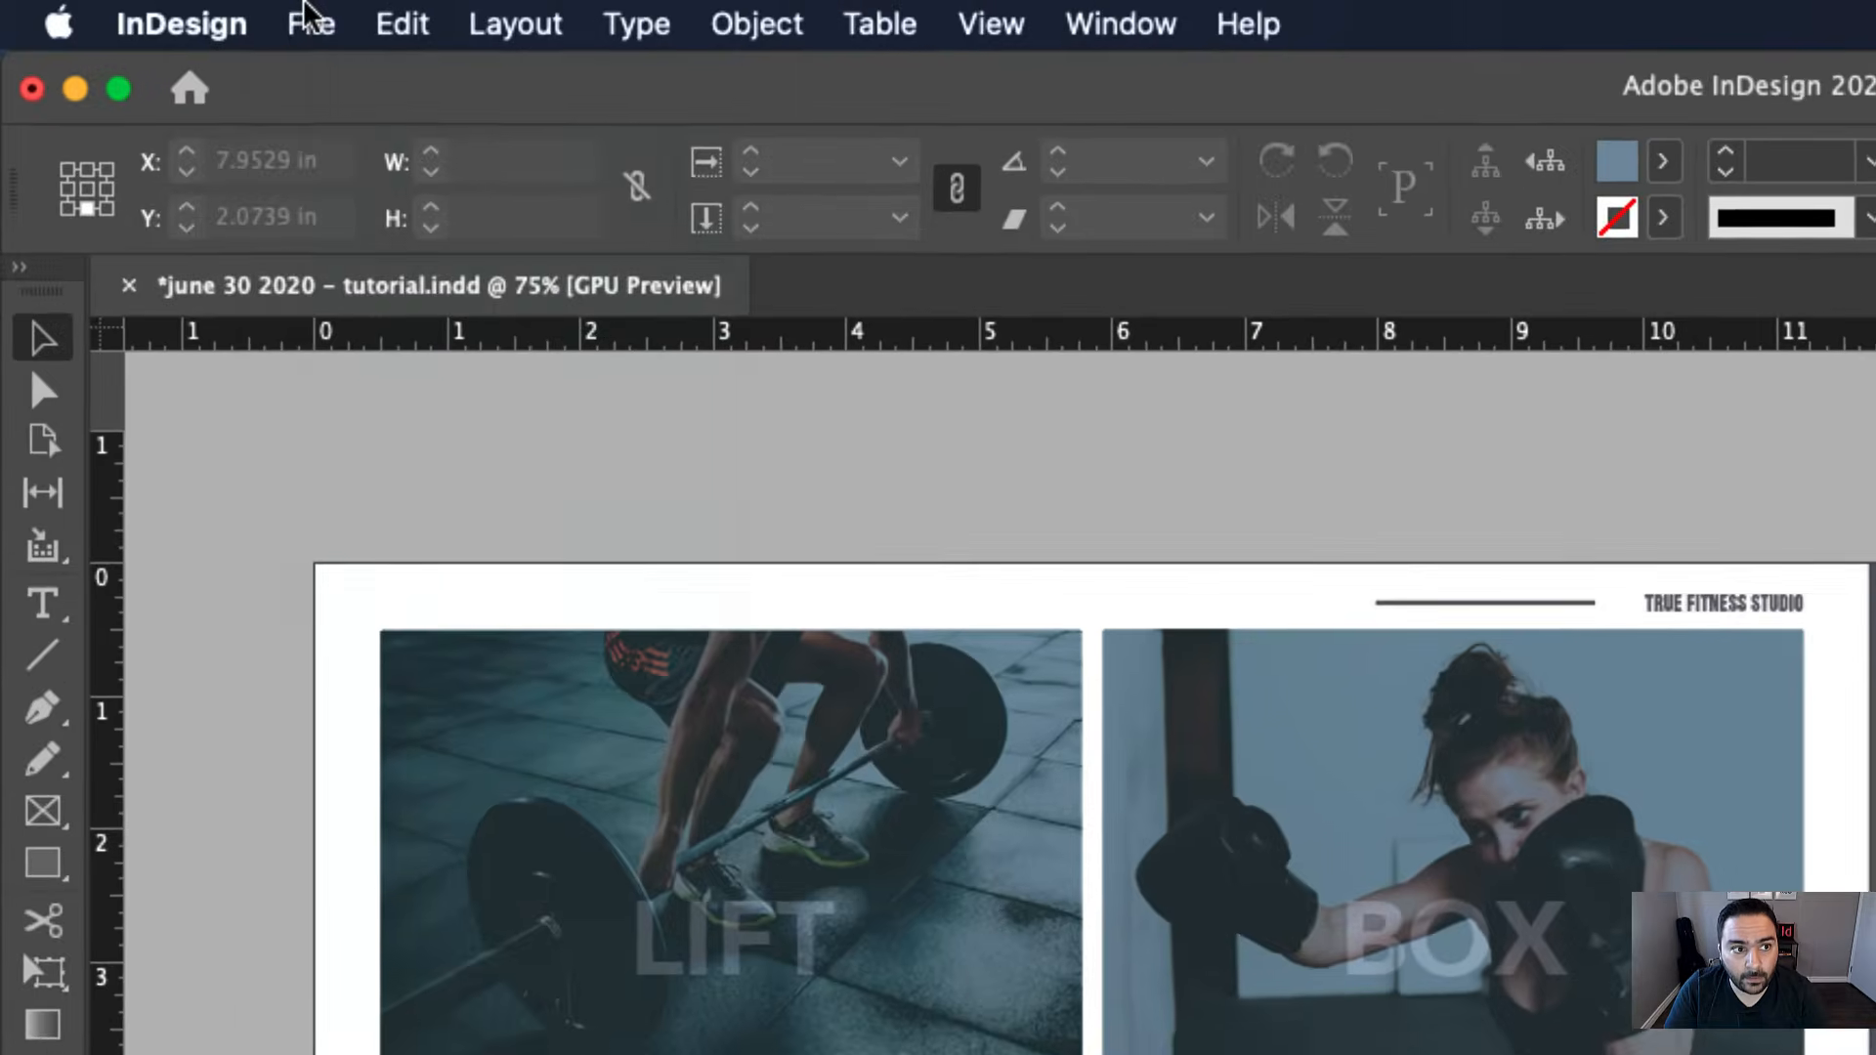
Export the document to the Desktop as Adobe PDF (Interactive) with Open in Full Screen Mode turned off
{"action": "left_click", "coordinate": [141, 11]}
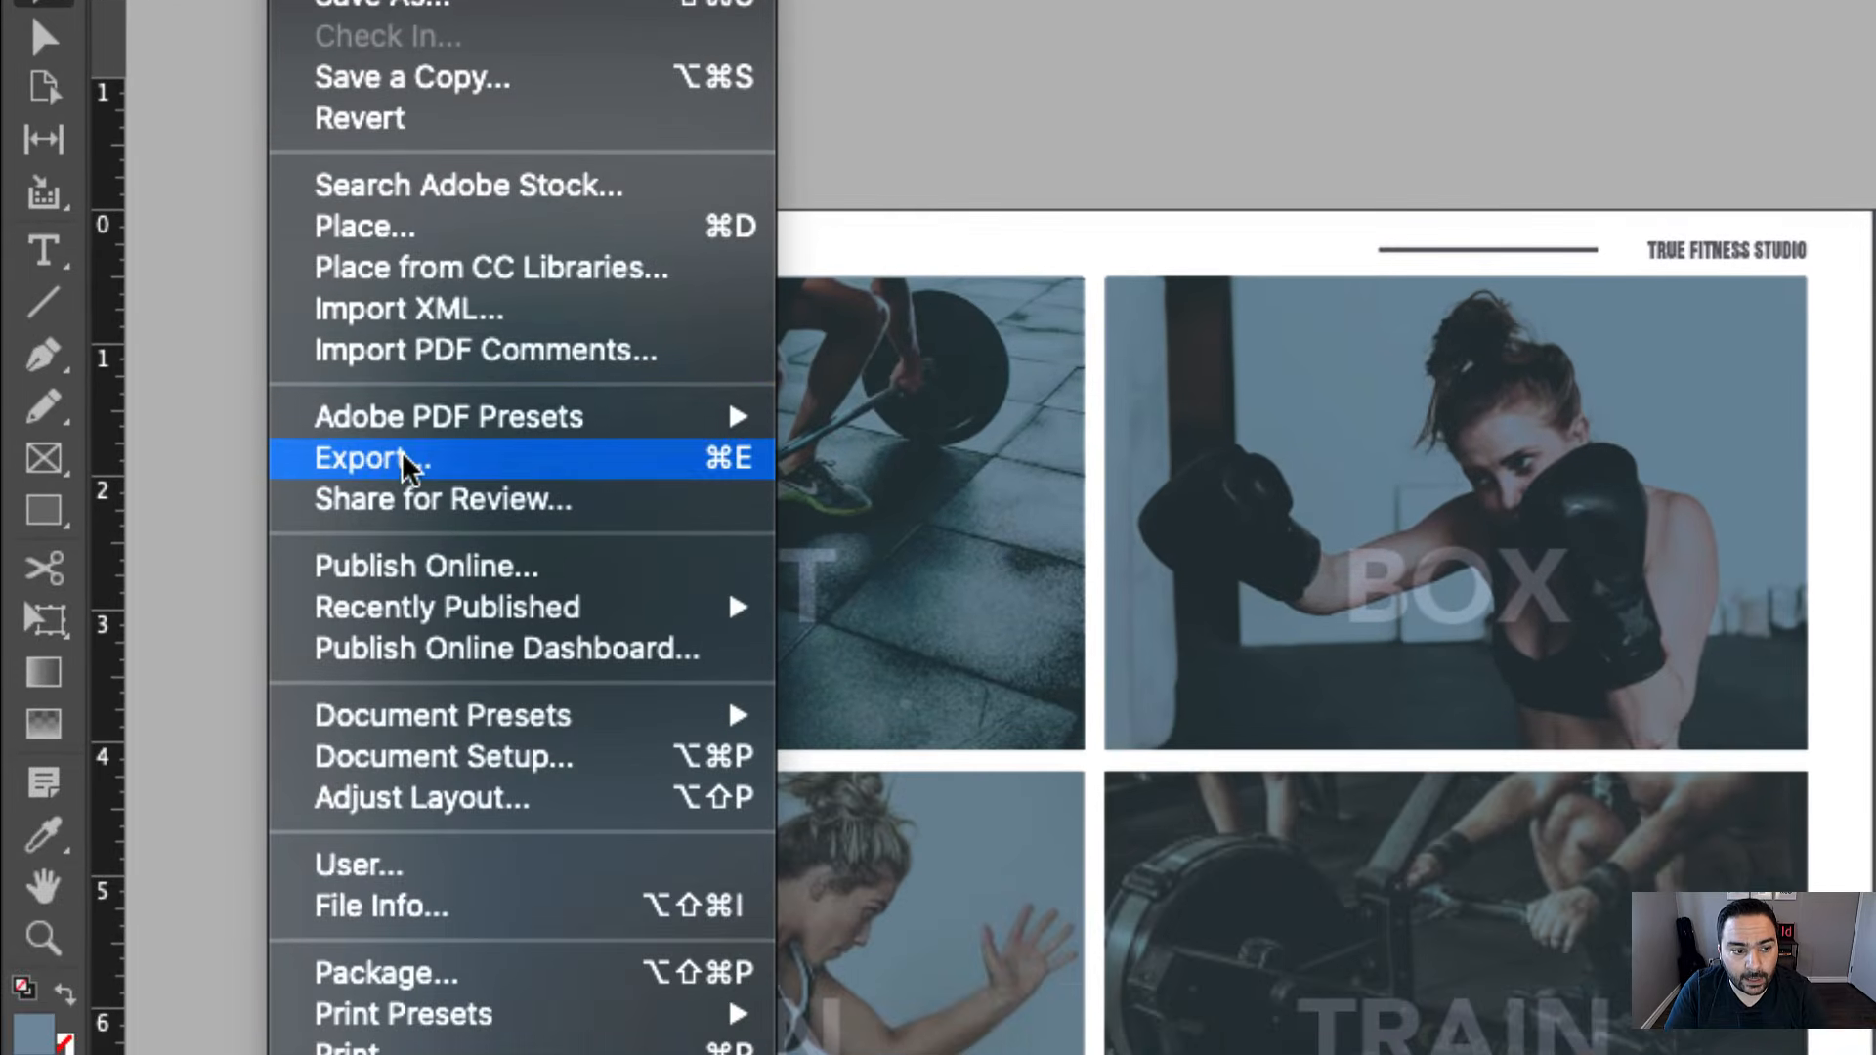
{"action": "left_click", "coordinate": [401, 453]}
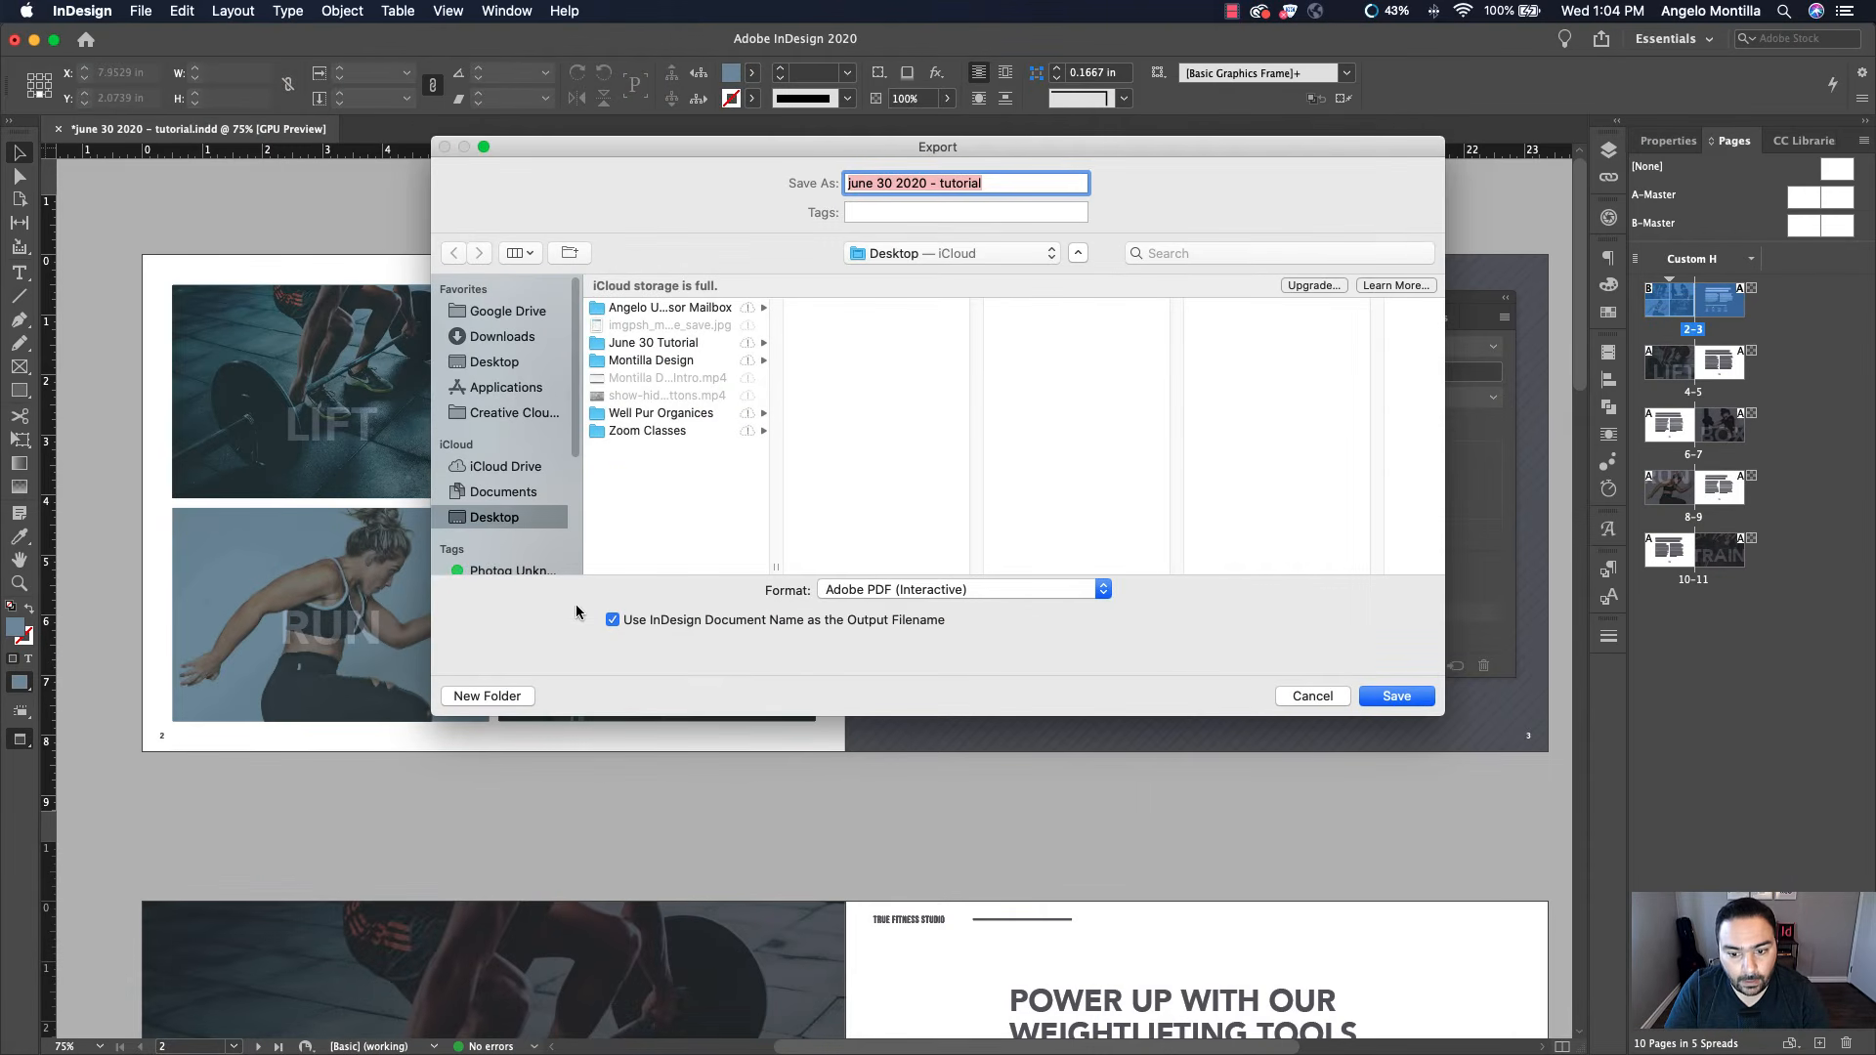
{"action": "left_click", "coordinate": [895, 589]}
{"action": "left_click", "coordinate": [903, 607]}
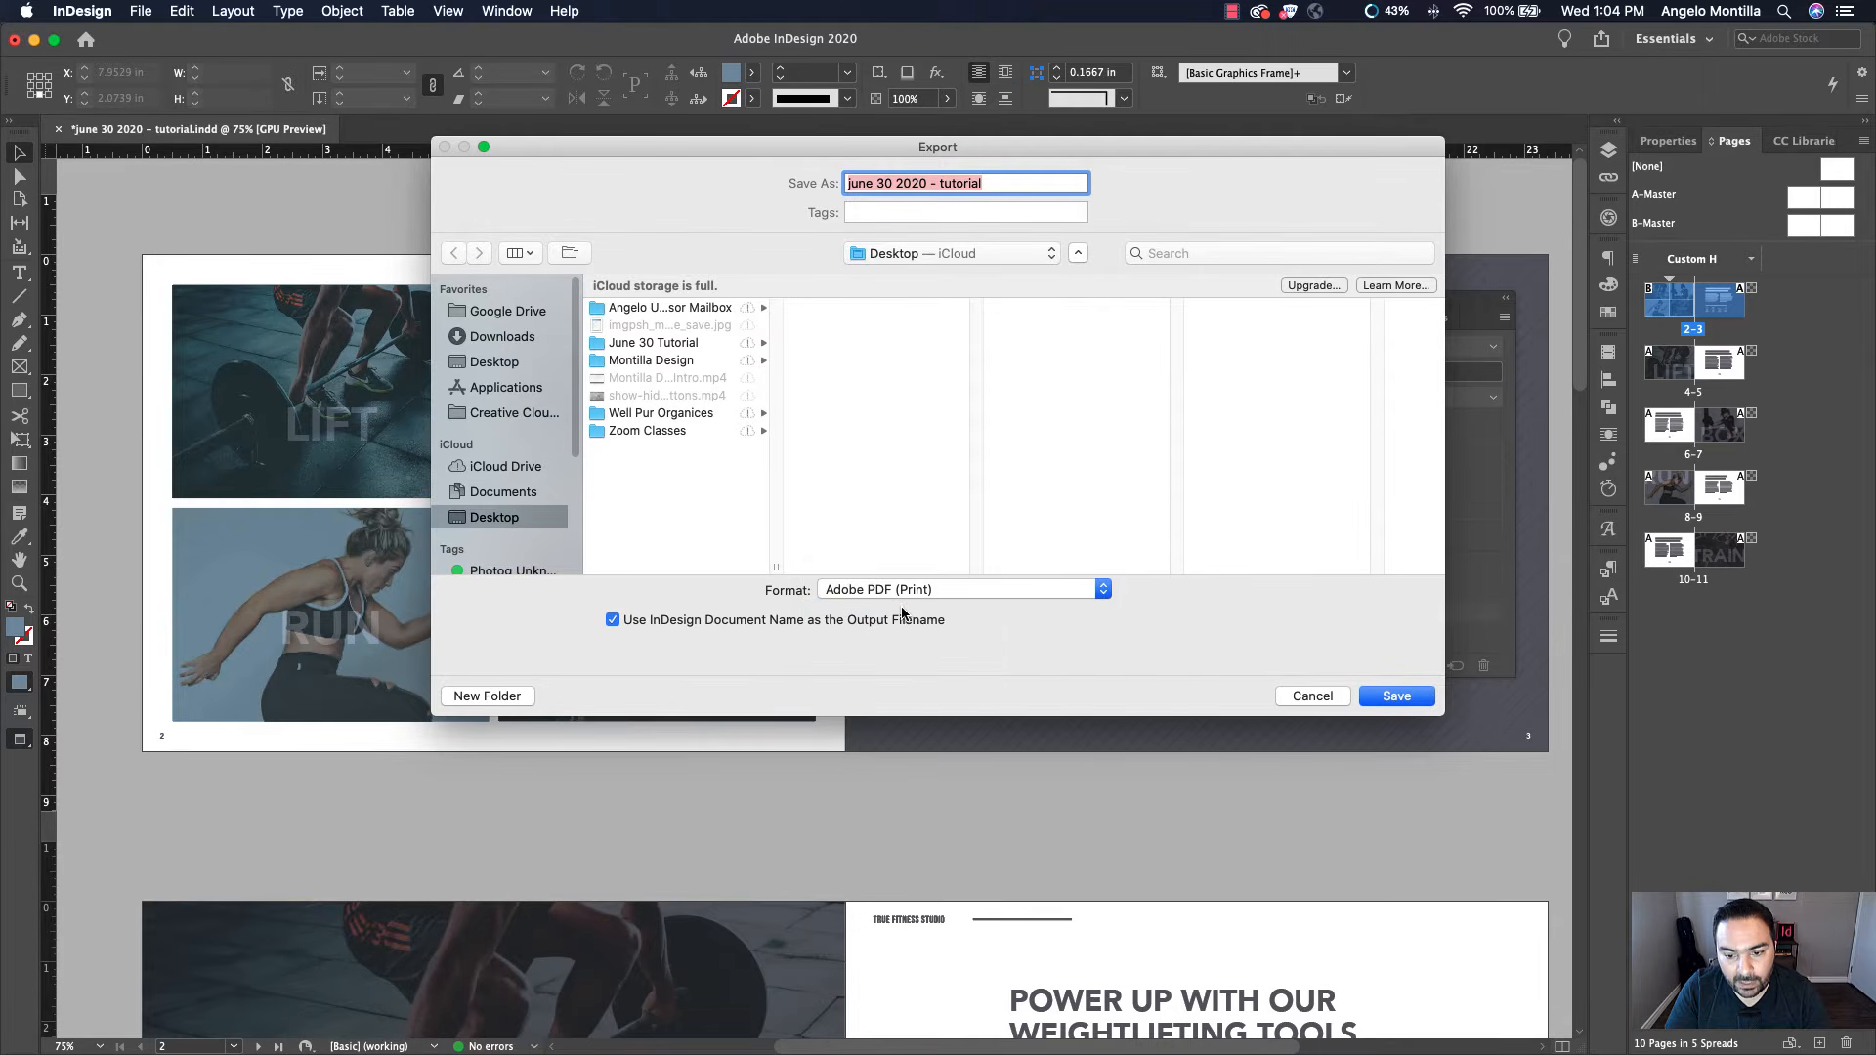
{"action": "left_click", "coordinate": [940, 592]}
{"action": "left_click", "coordinate": [943, 580]}
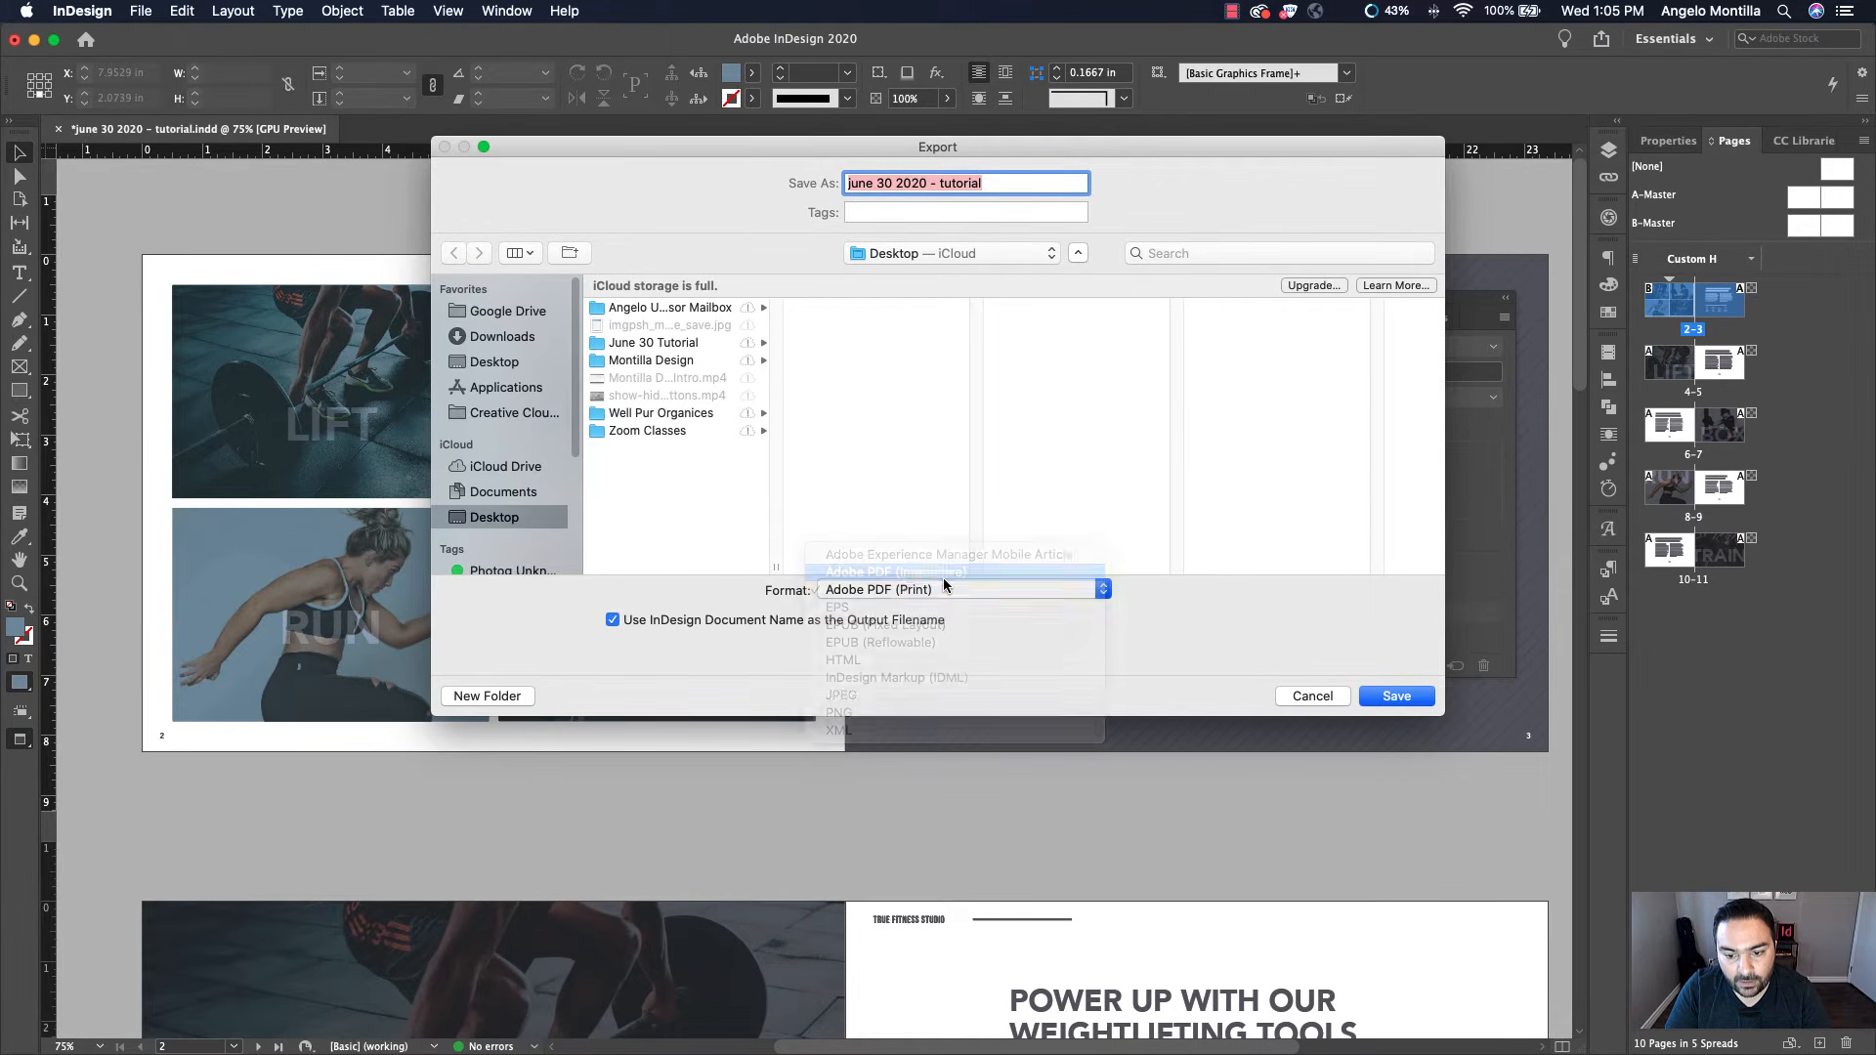
{"action": "left_click", "coordinate": [490, 362]}
{"action": "left_click", "coordinate": [1394, 697]}
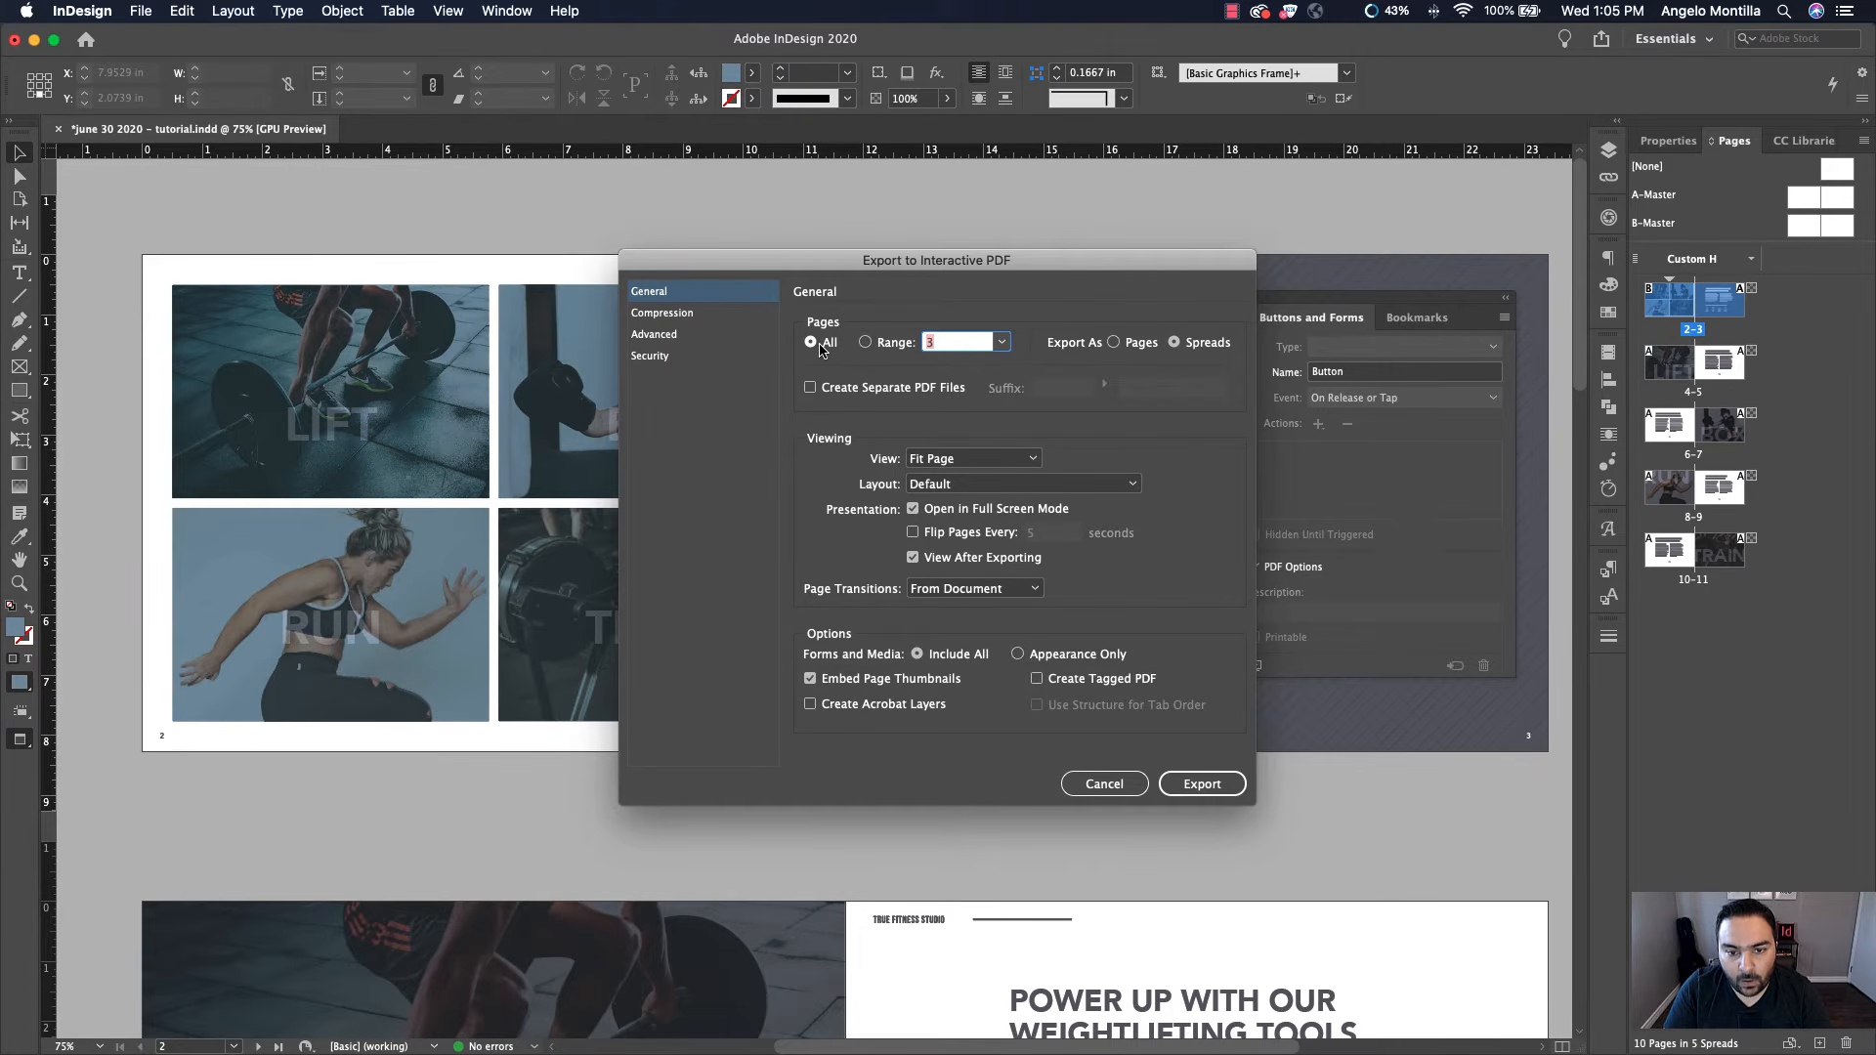
{"action": "left_click", "coordinate": [913, 509]}
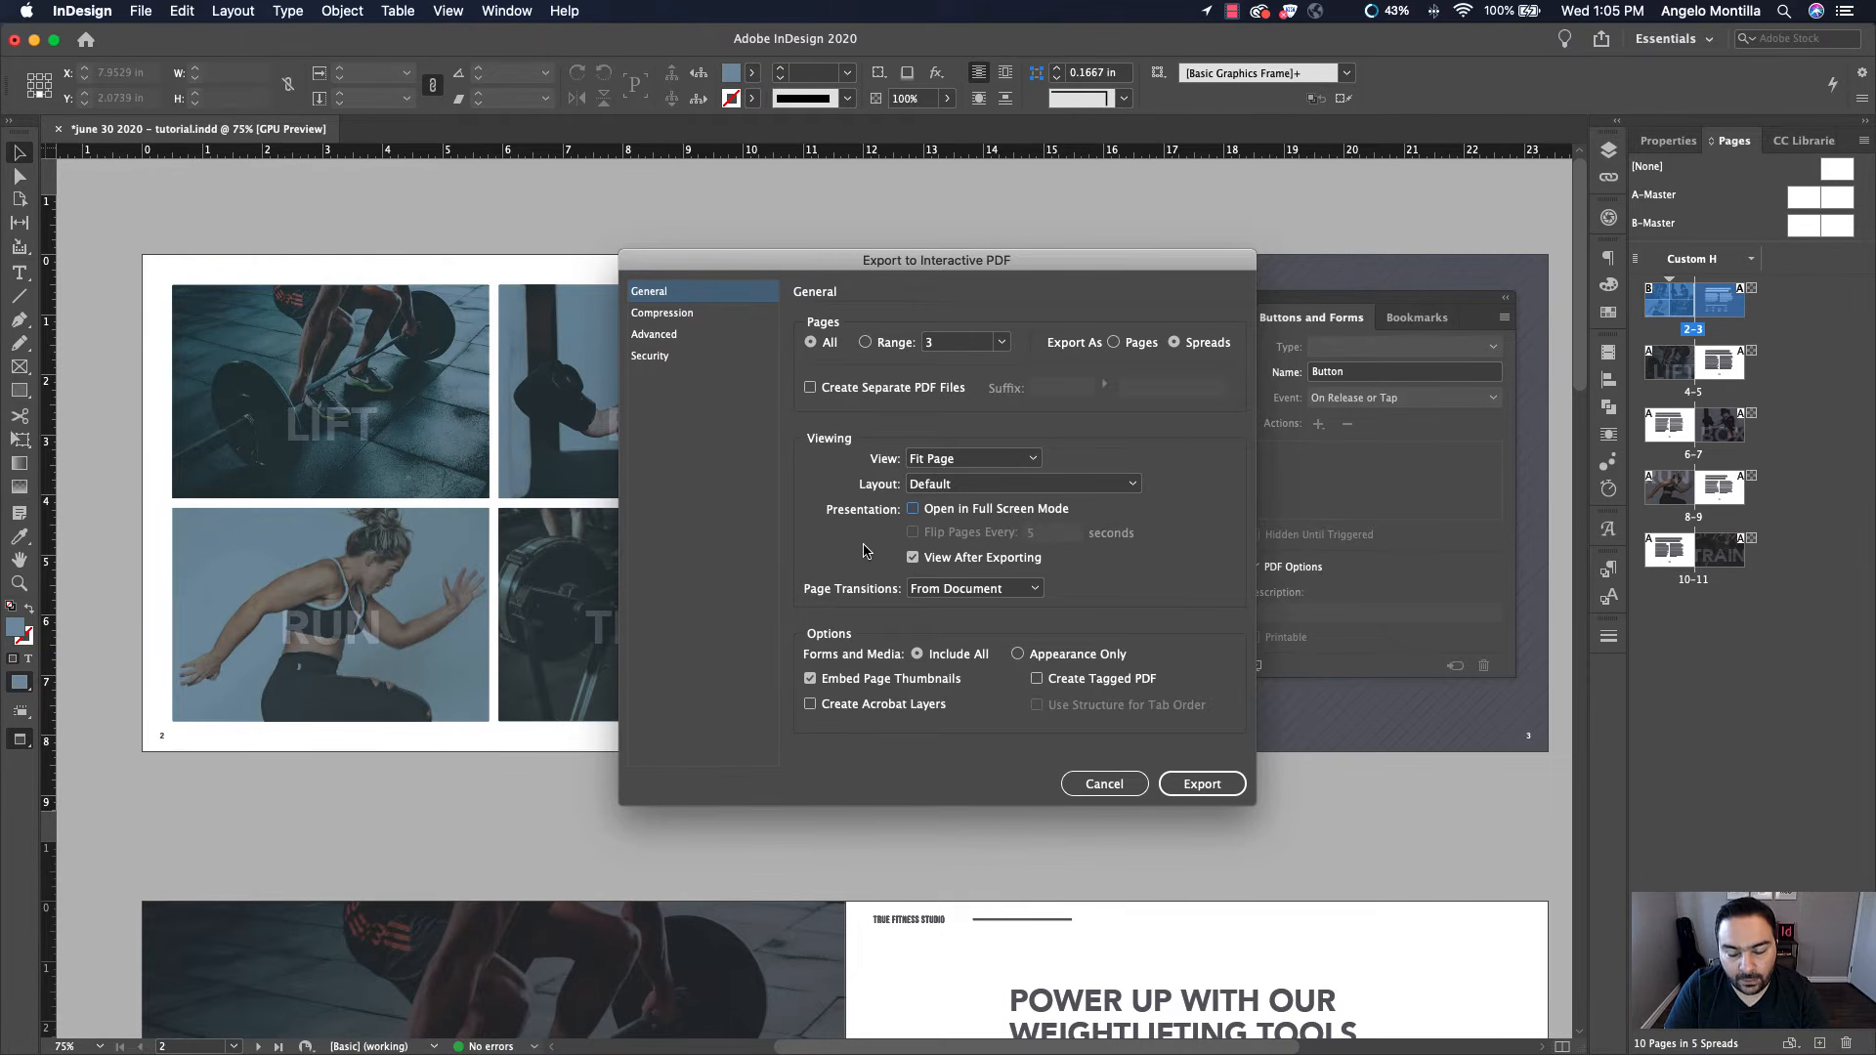
{"action": "left_click", "coordinate": [1230, 789]}
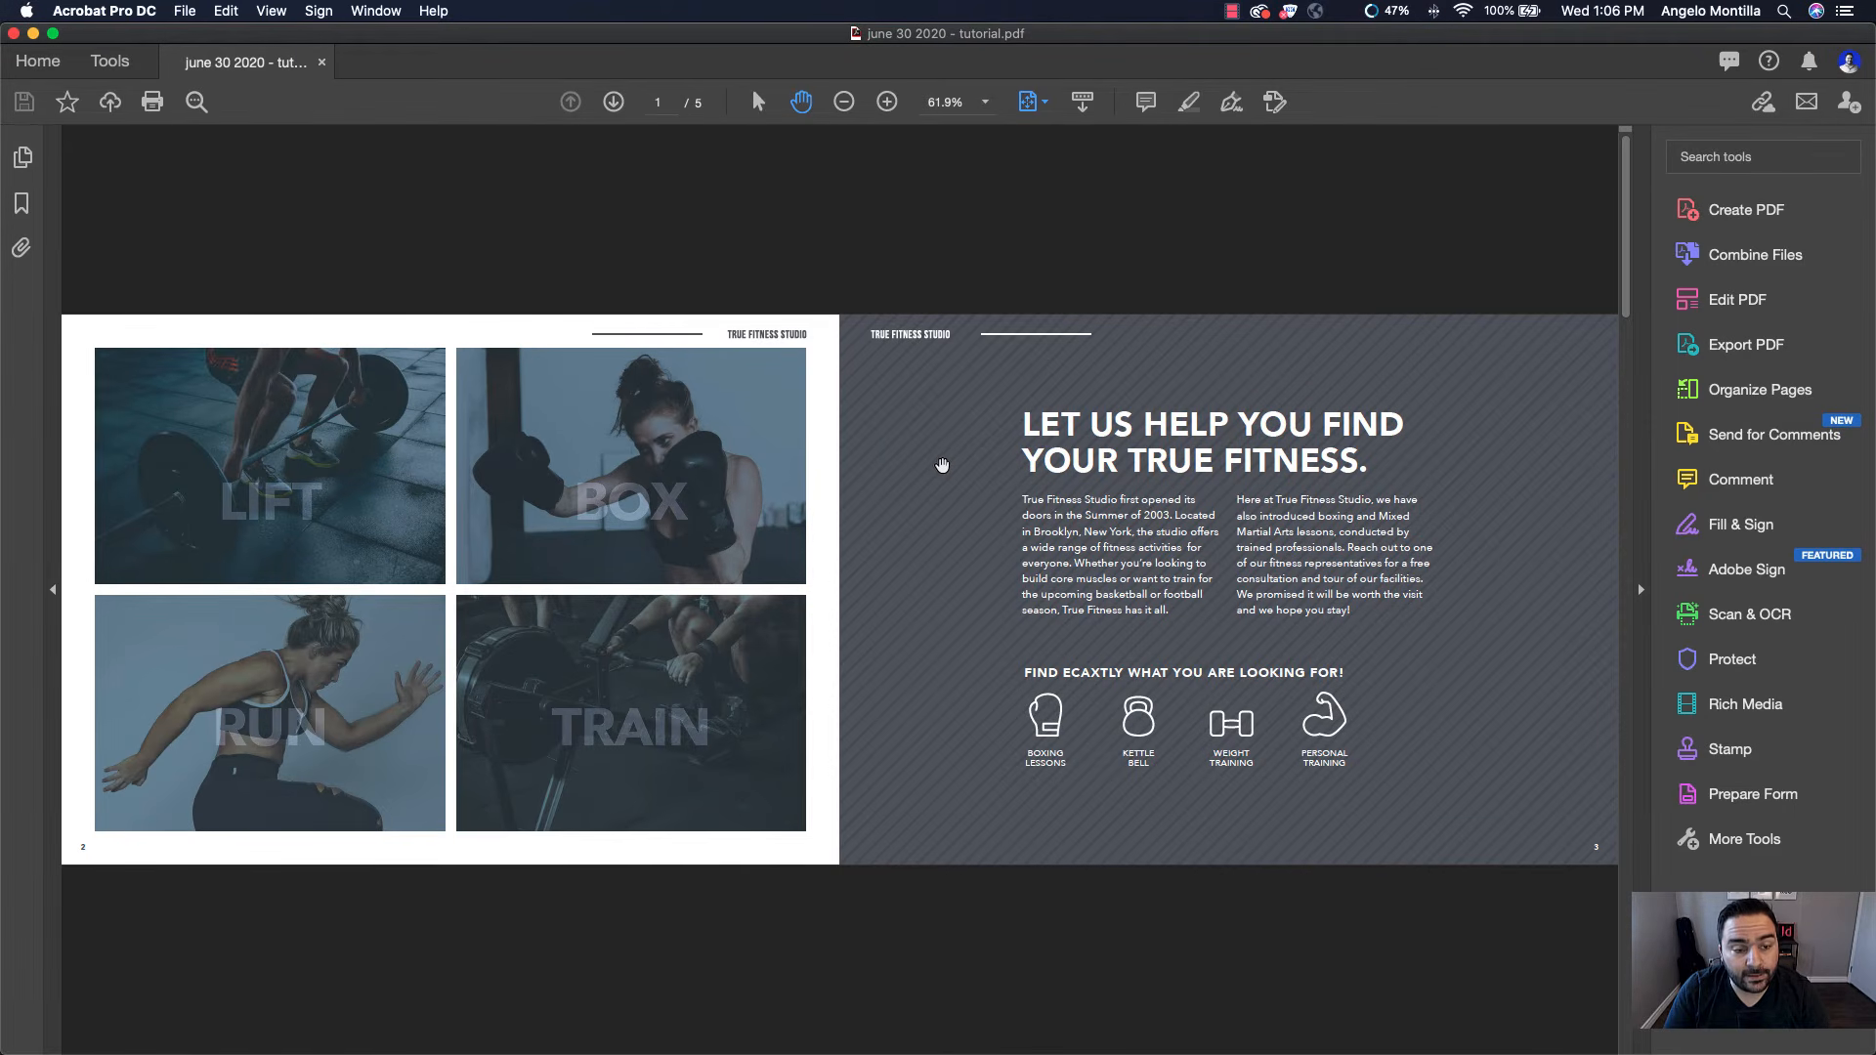
Open the exported PDF in full screen mode and test each grid image link and the return arrow on each target page
{"action": "left_click", "coordinate": [266, 11]}
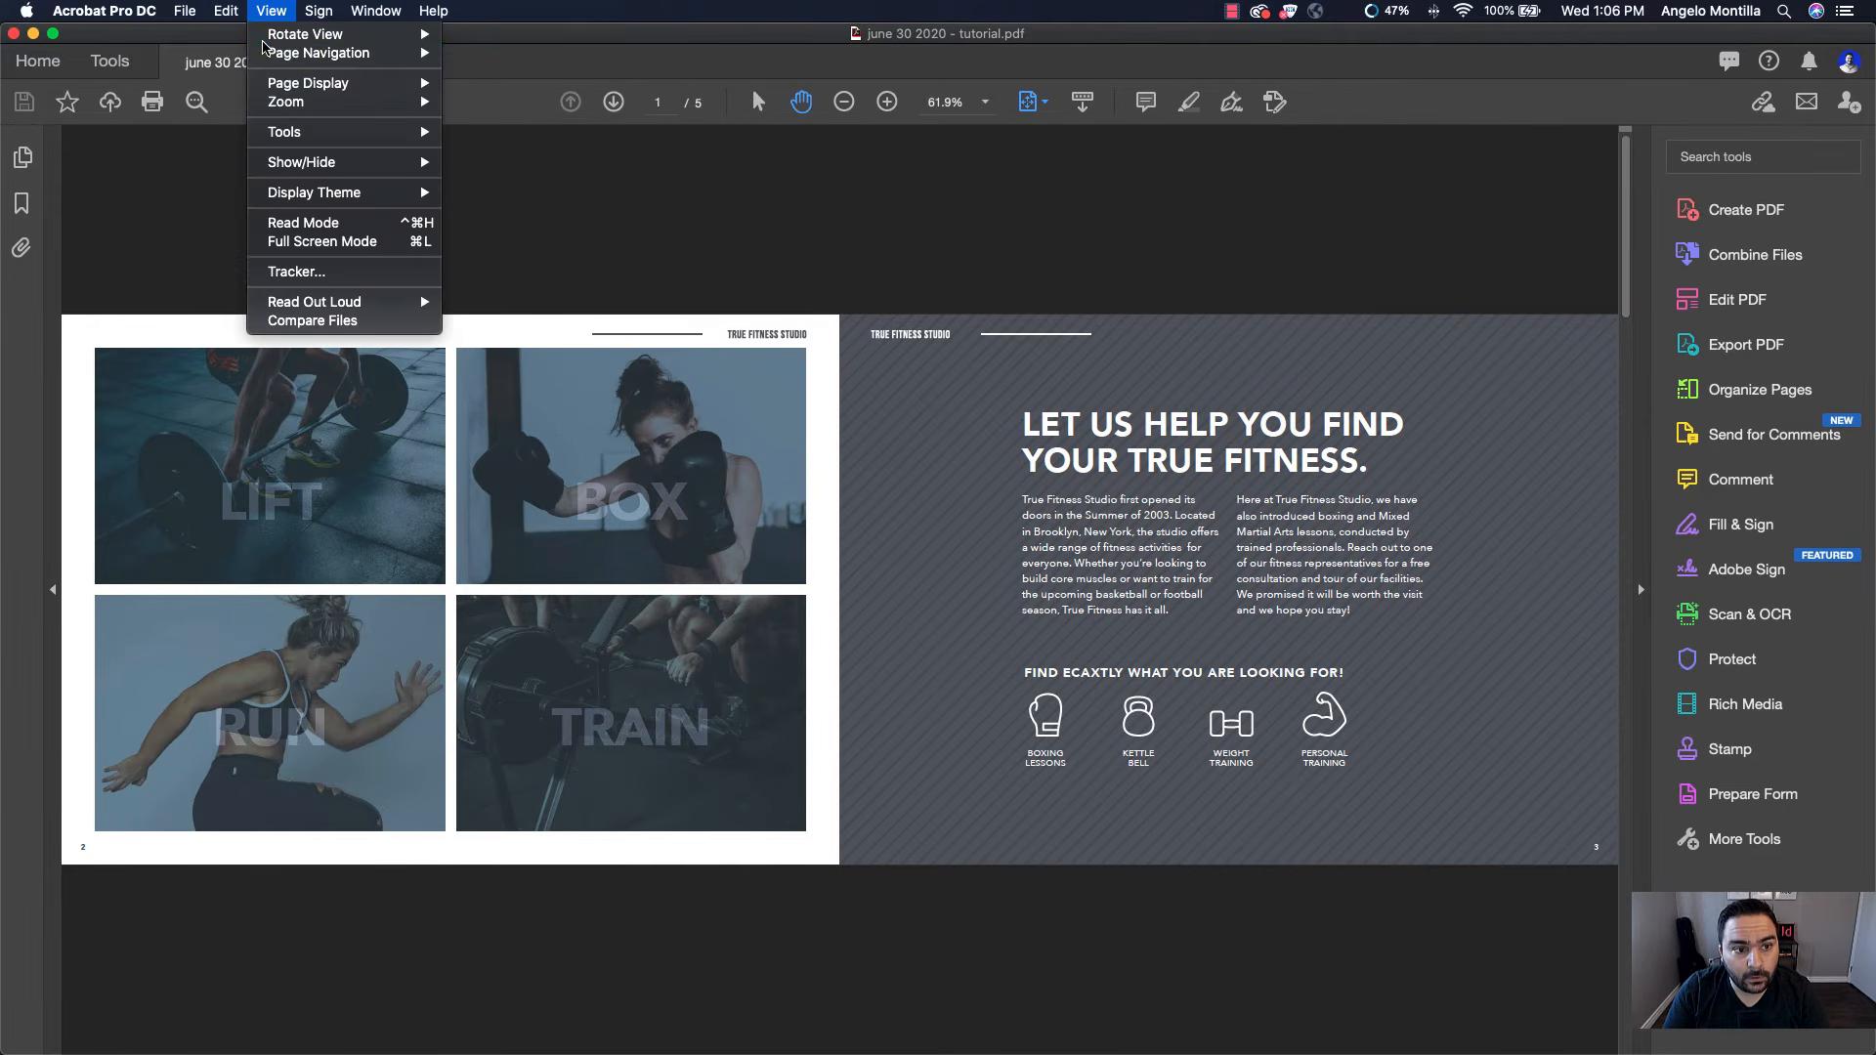
{"action": "left_click", "coordinate": [339, 251]}
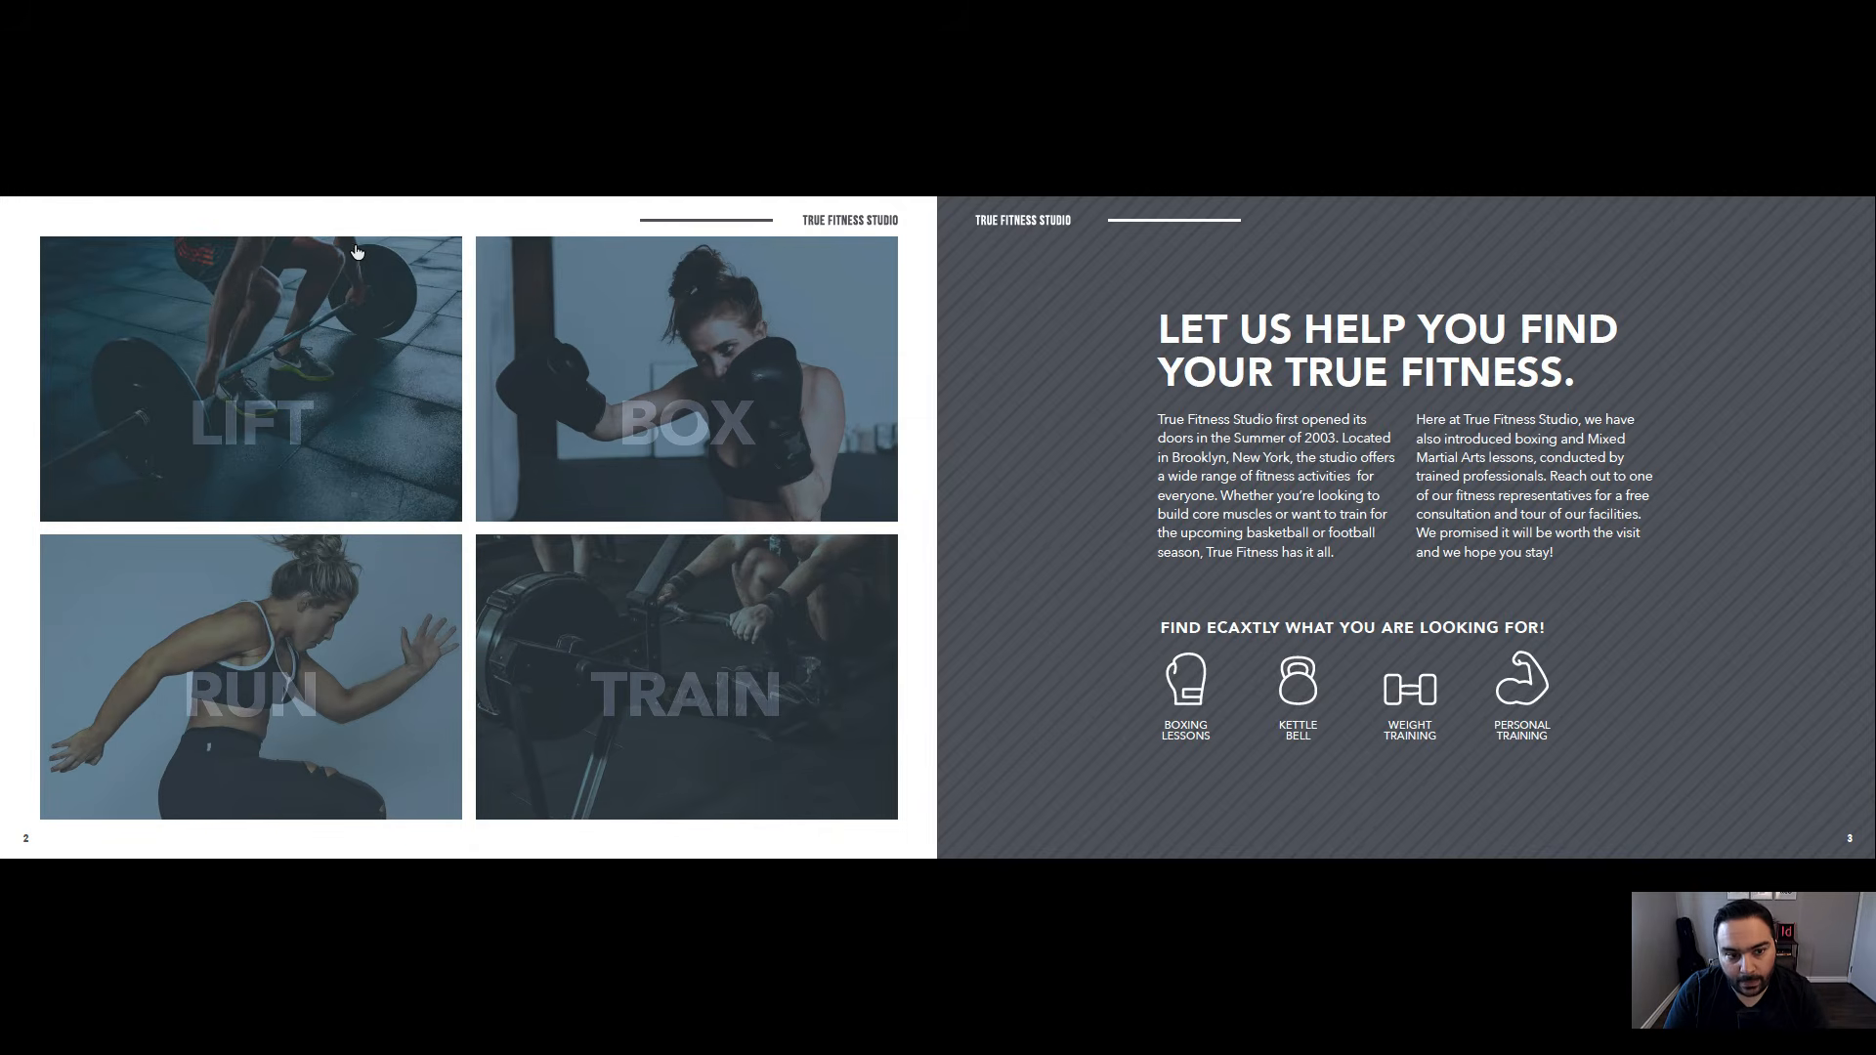
{"action": "left_click", "coordinate": [240, 423]}
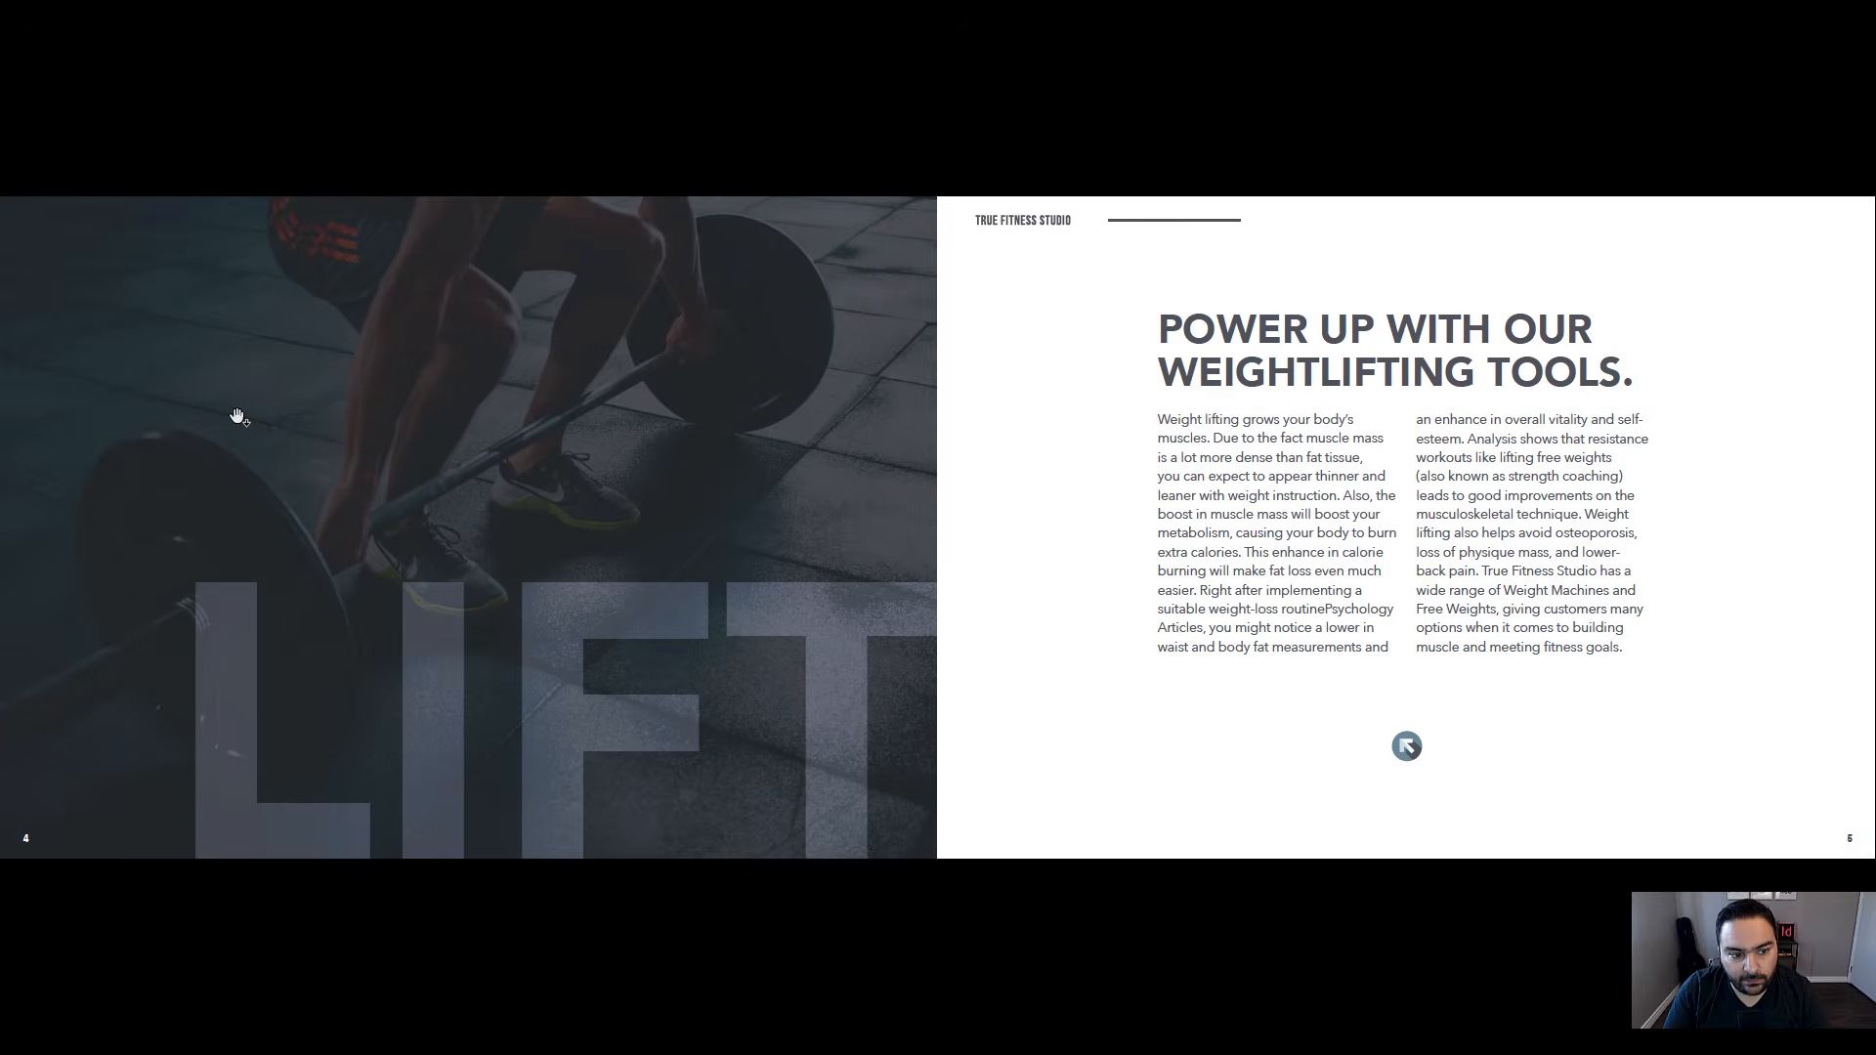
{"action": "left_click", "coordinate": [437, 473]}
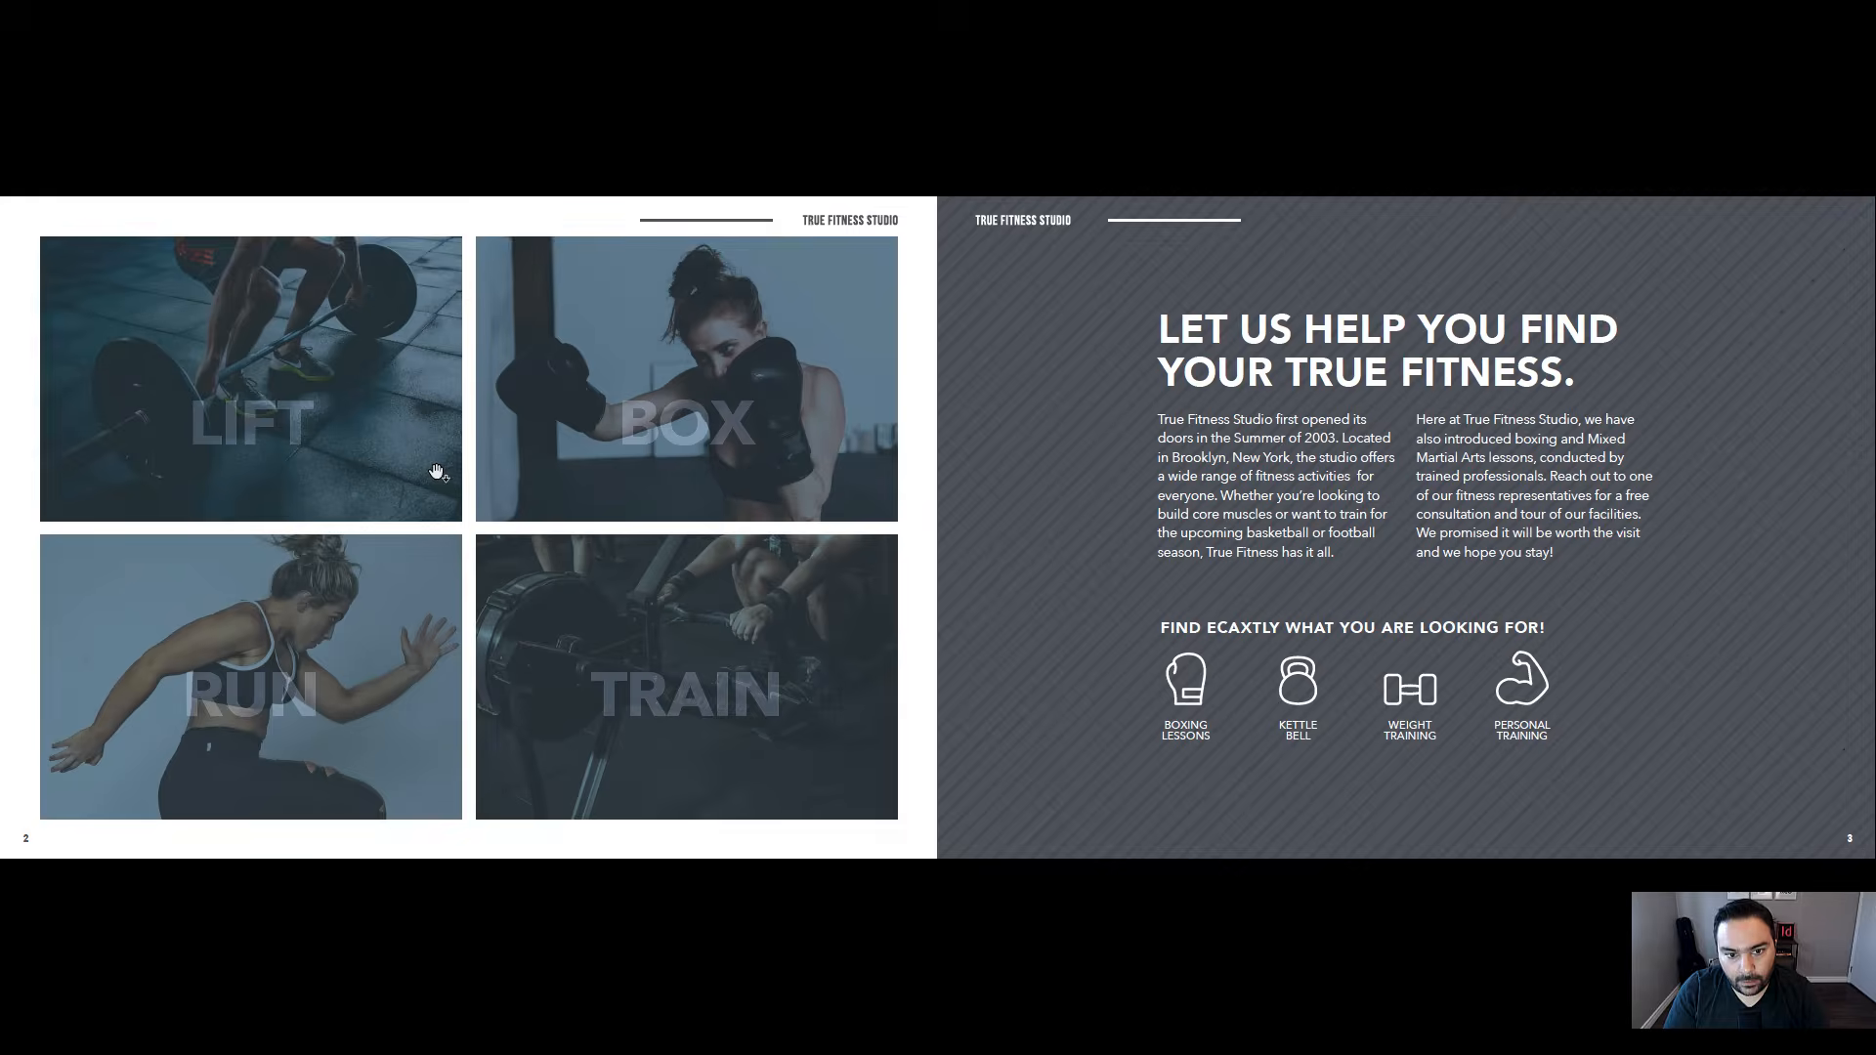
{"action": "left_click", "coordinate": [689, 411]}
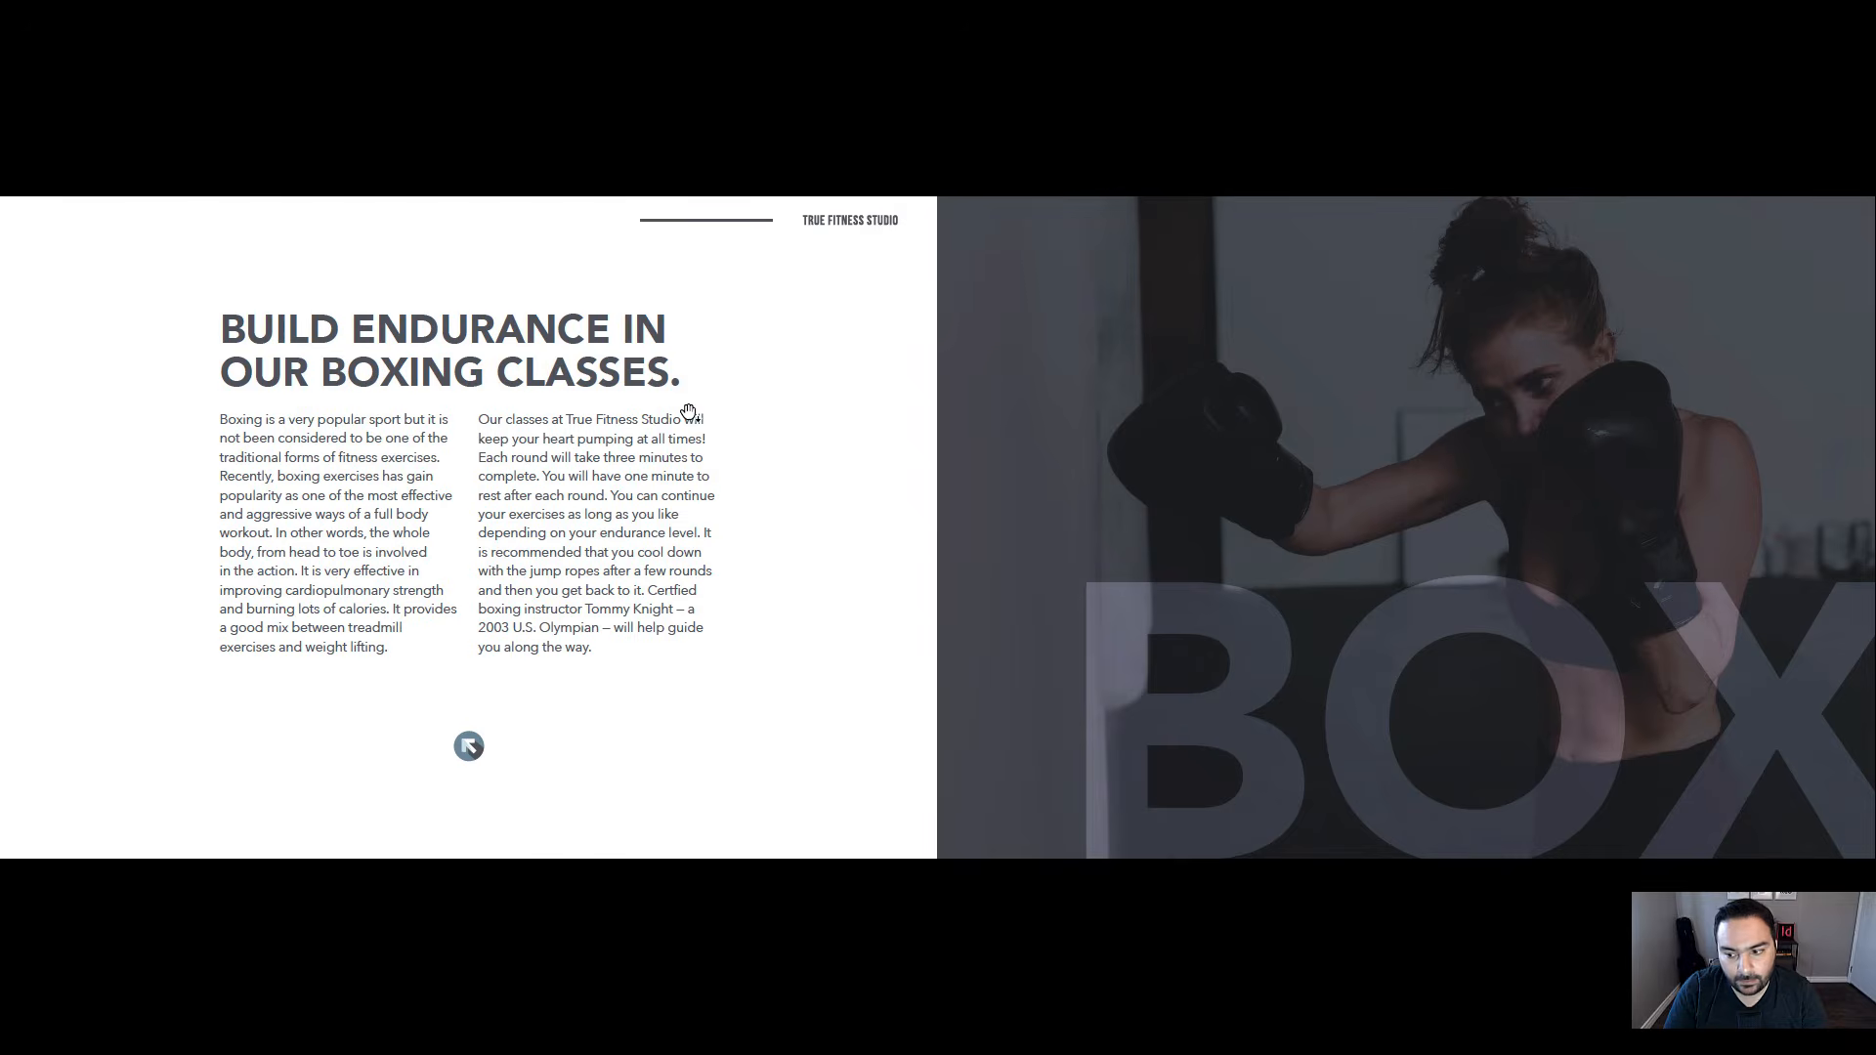
{"action": "left_click", "coordinate": [599, 418]}
{"action": "left_click", "coordinate": [262, 668]}
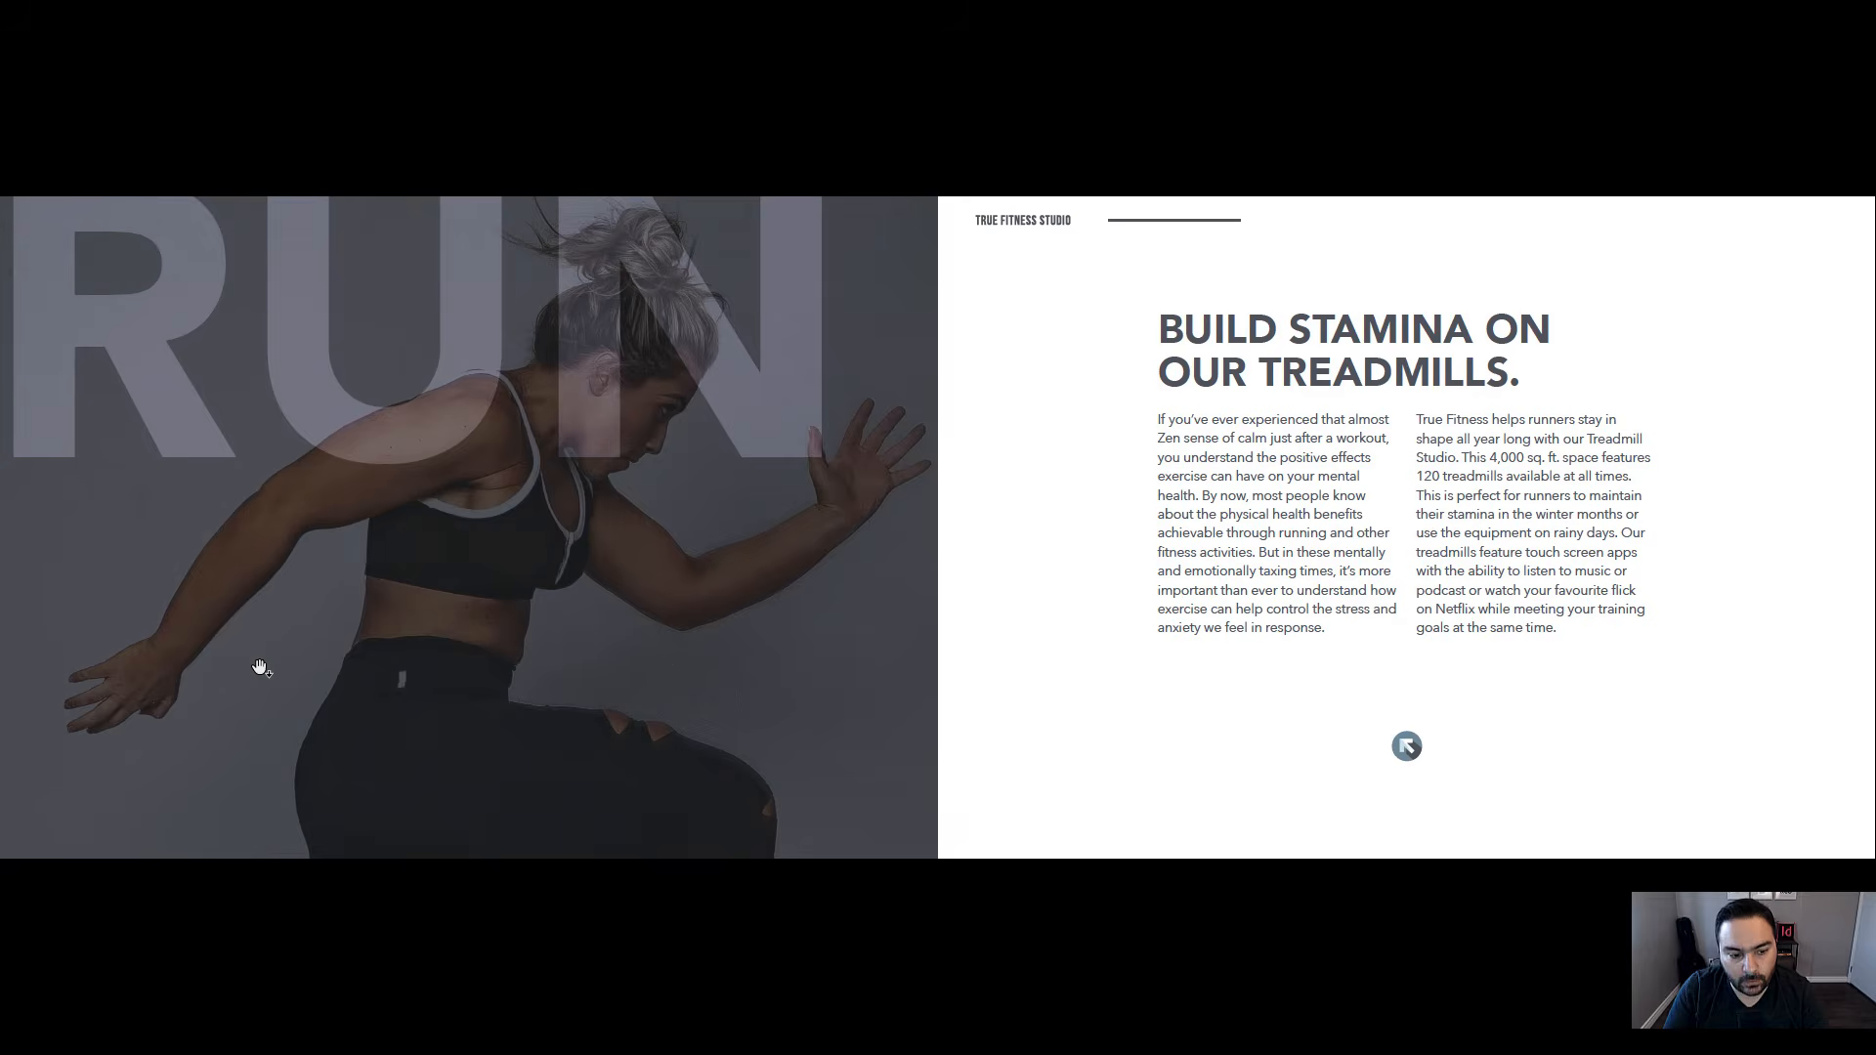
{"action": "left_click", "coordinate": [337, 579]}
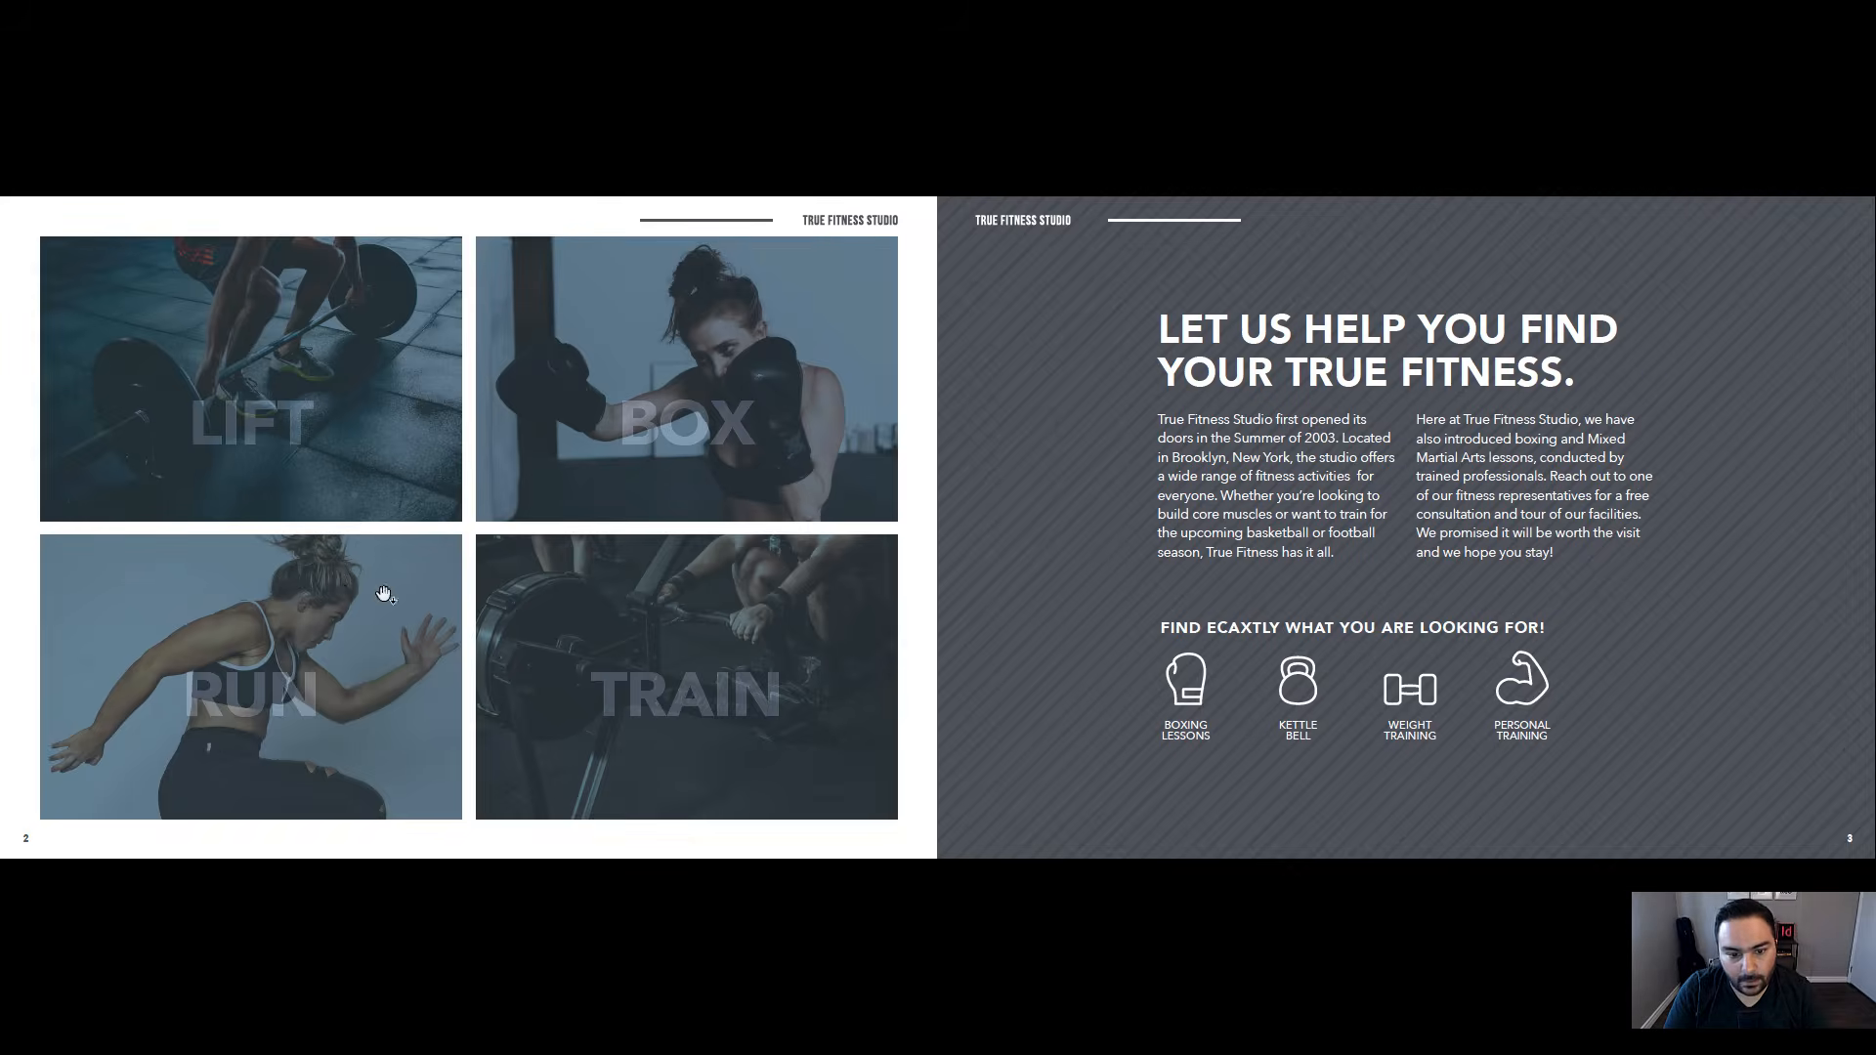
{"action": "left_click", "coordinate": [694, 698]}
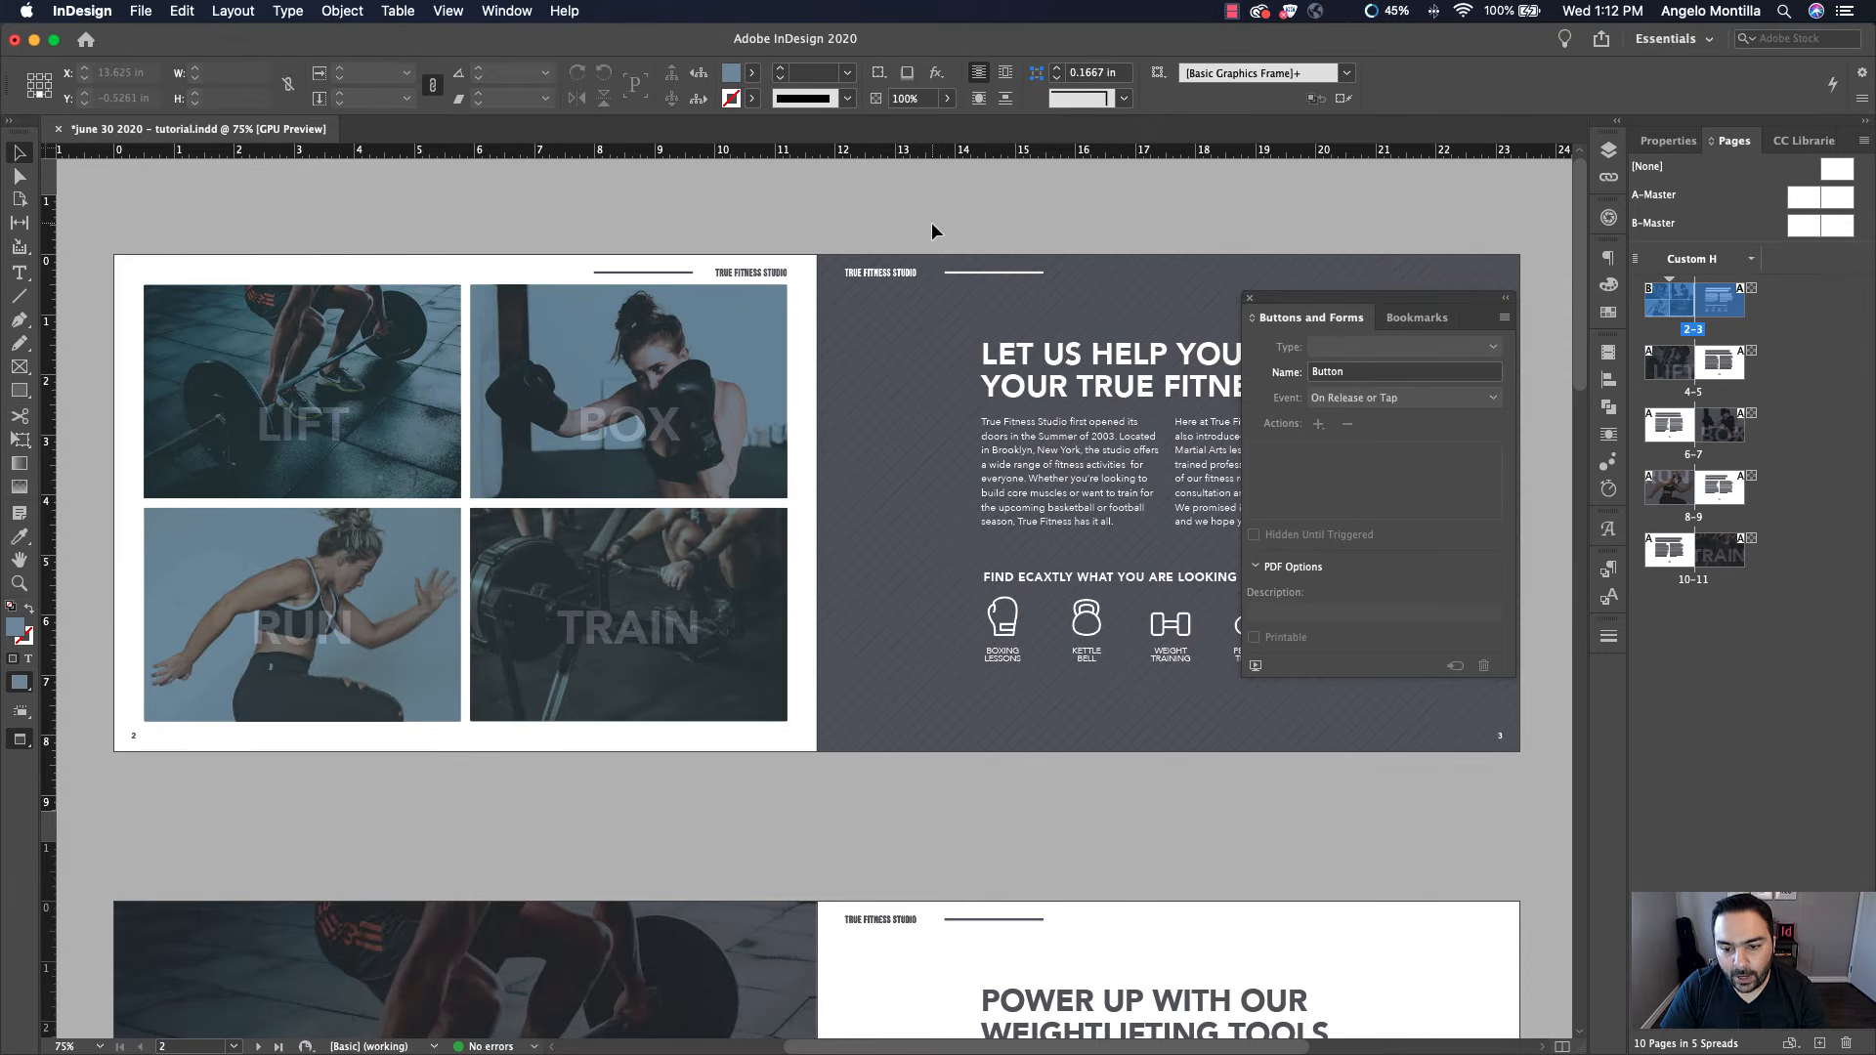
Convert the return arrow on page 5 into a button
{"action": "scroll", "coordinate": [1104, 400], "scroll_direction": "down", "scroll_amount": 10}
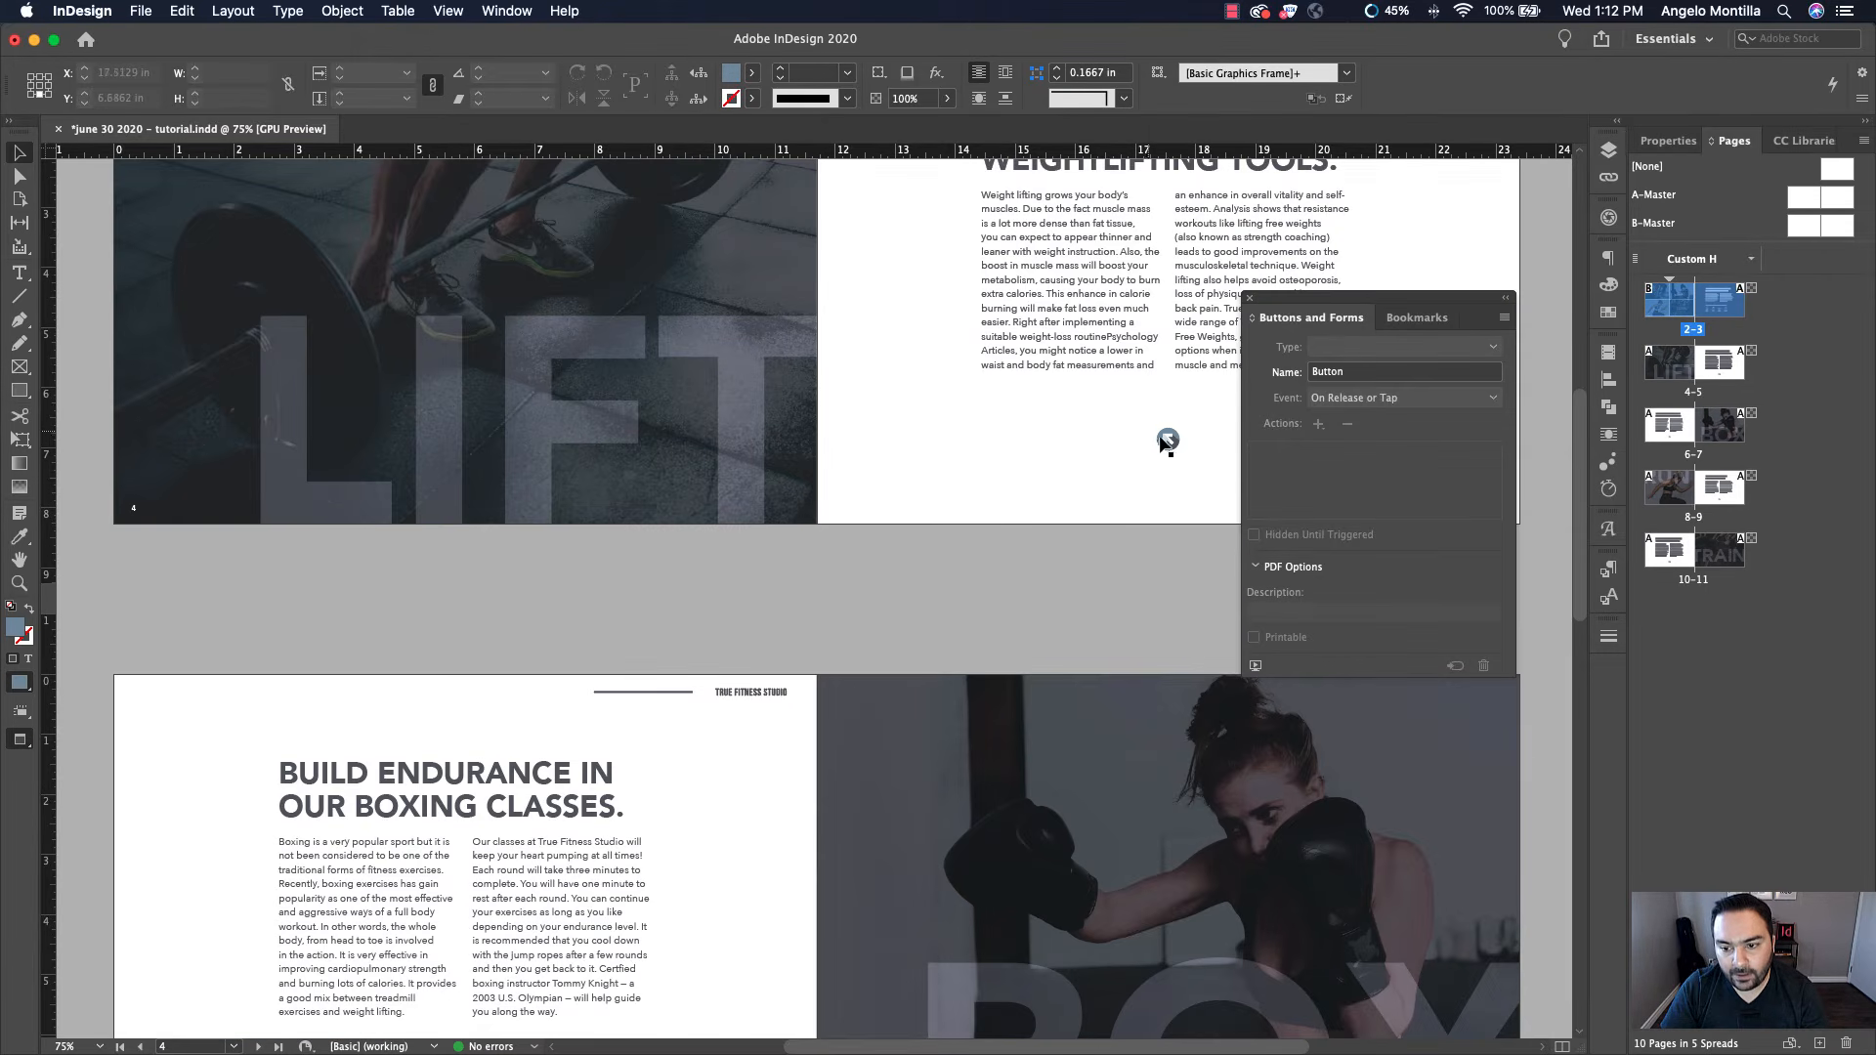
{"action": "scroll", "coordinate": [965, 432], "scroll_direction": "up", "scroll_amount": 10}
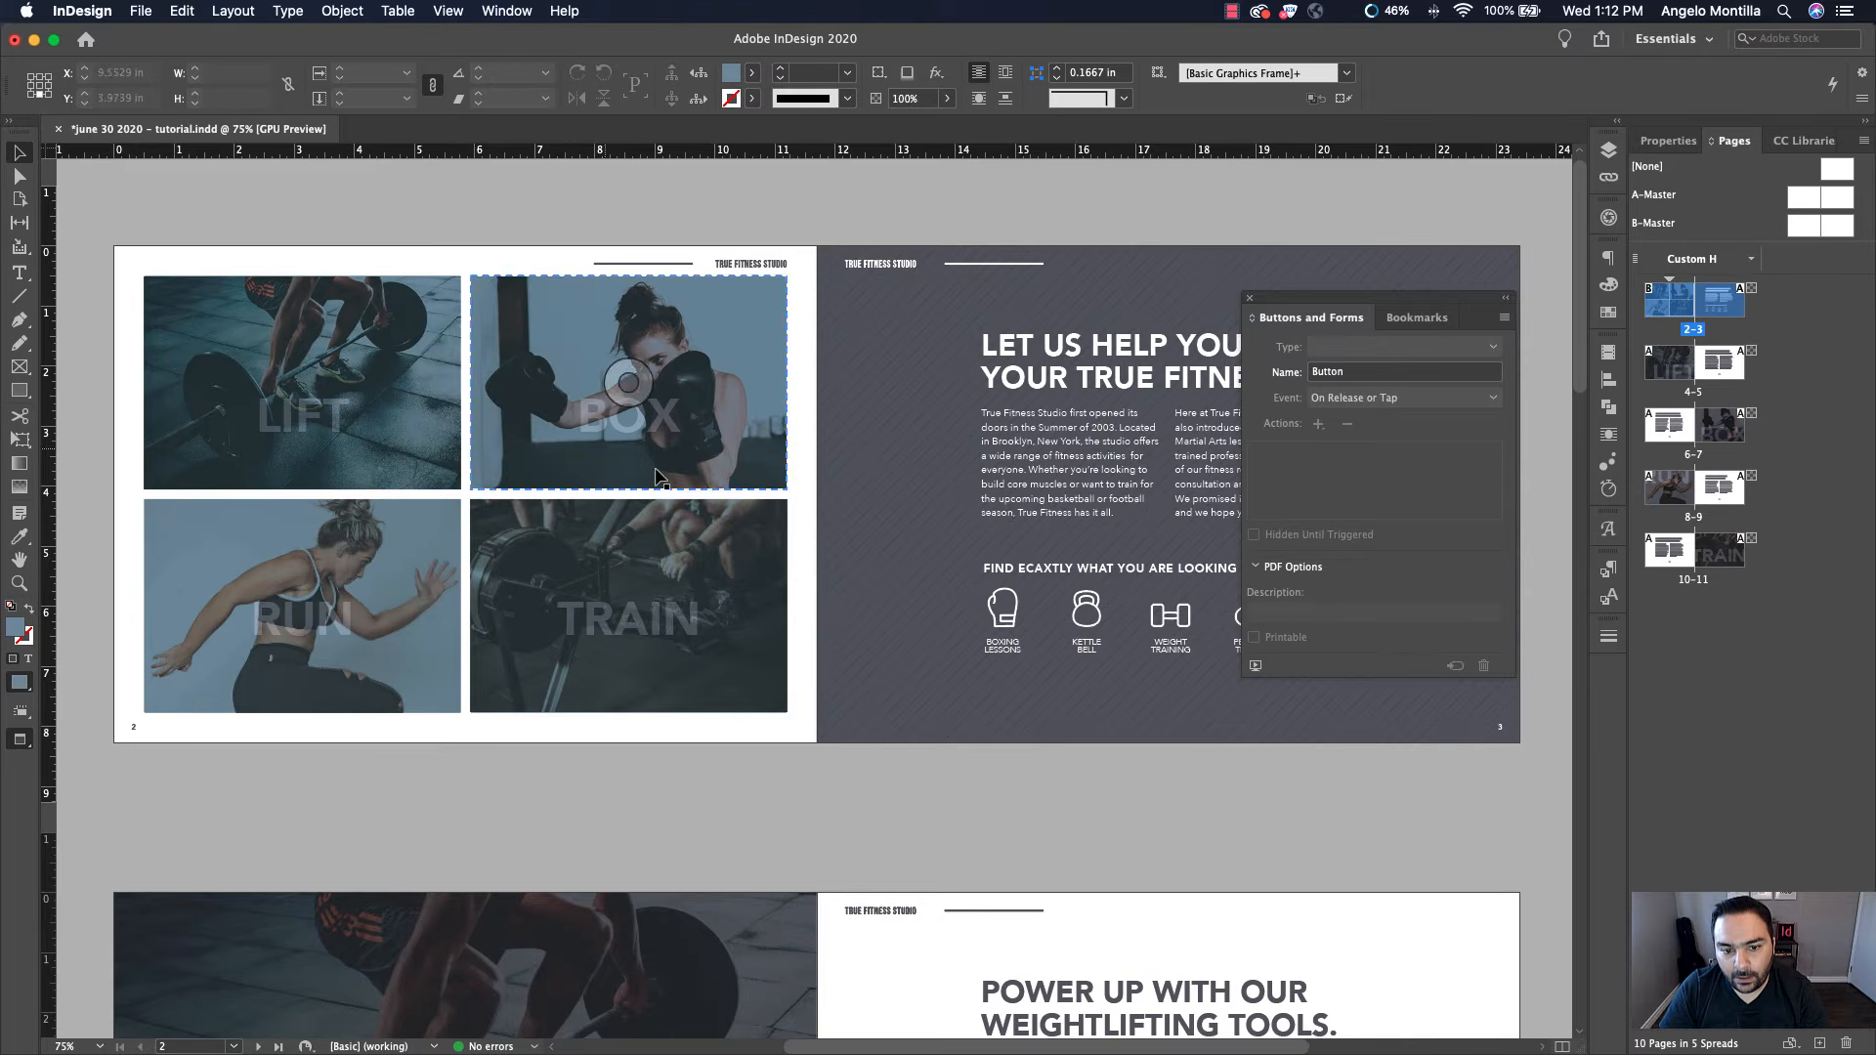
{"action": "scroll", "coordinate": [899, 616], "scroll_direction": "down", "scroll_amount": 10}
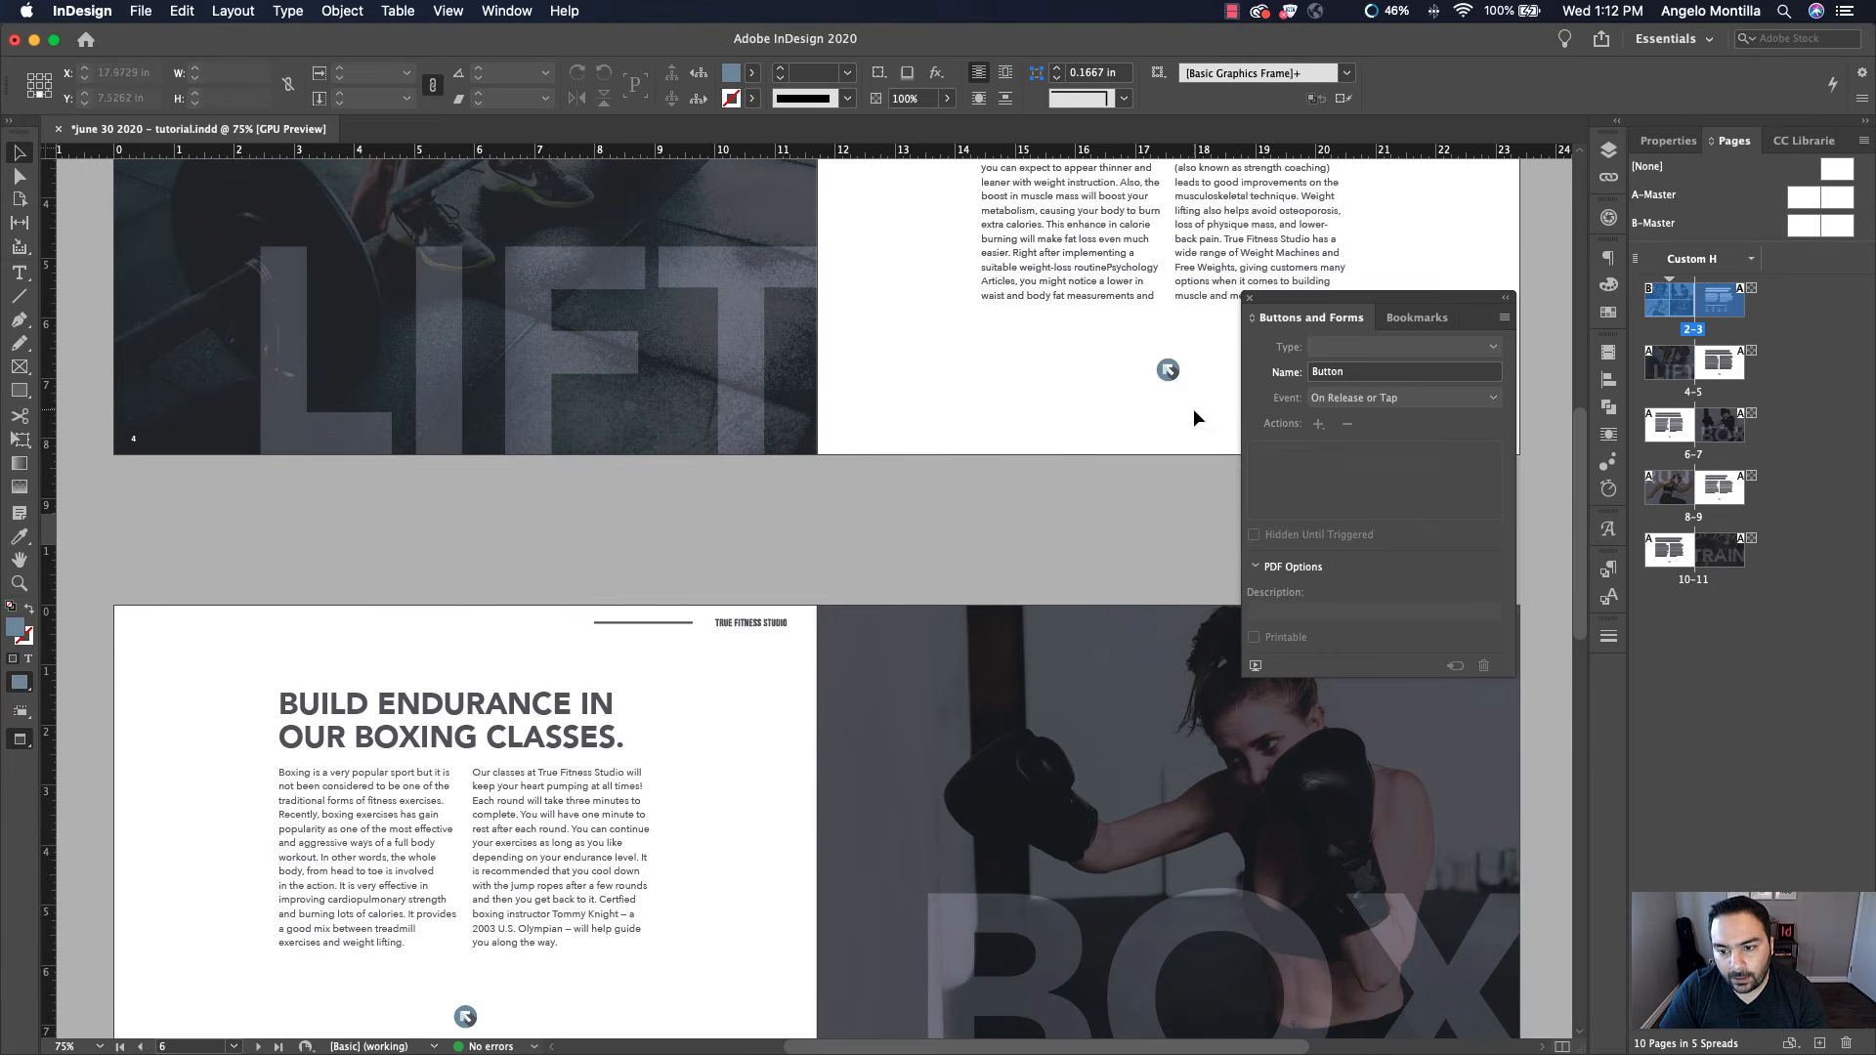
{"action": "left_click_drag", "start_coordinate": [1194, 411], "coordinate": [1001, 538]}
{"action": "scroll", "coordinate": [993, 512], "scroll_direction": "up", "scroll_amount": 3}
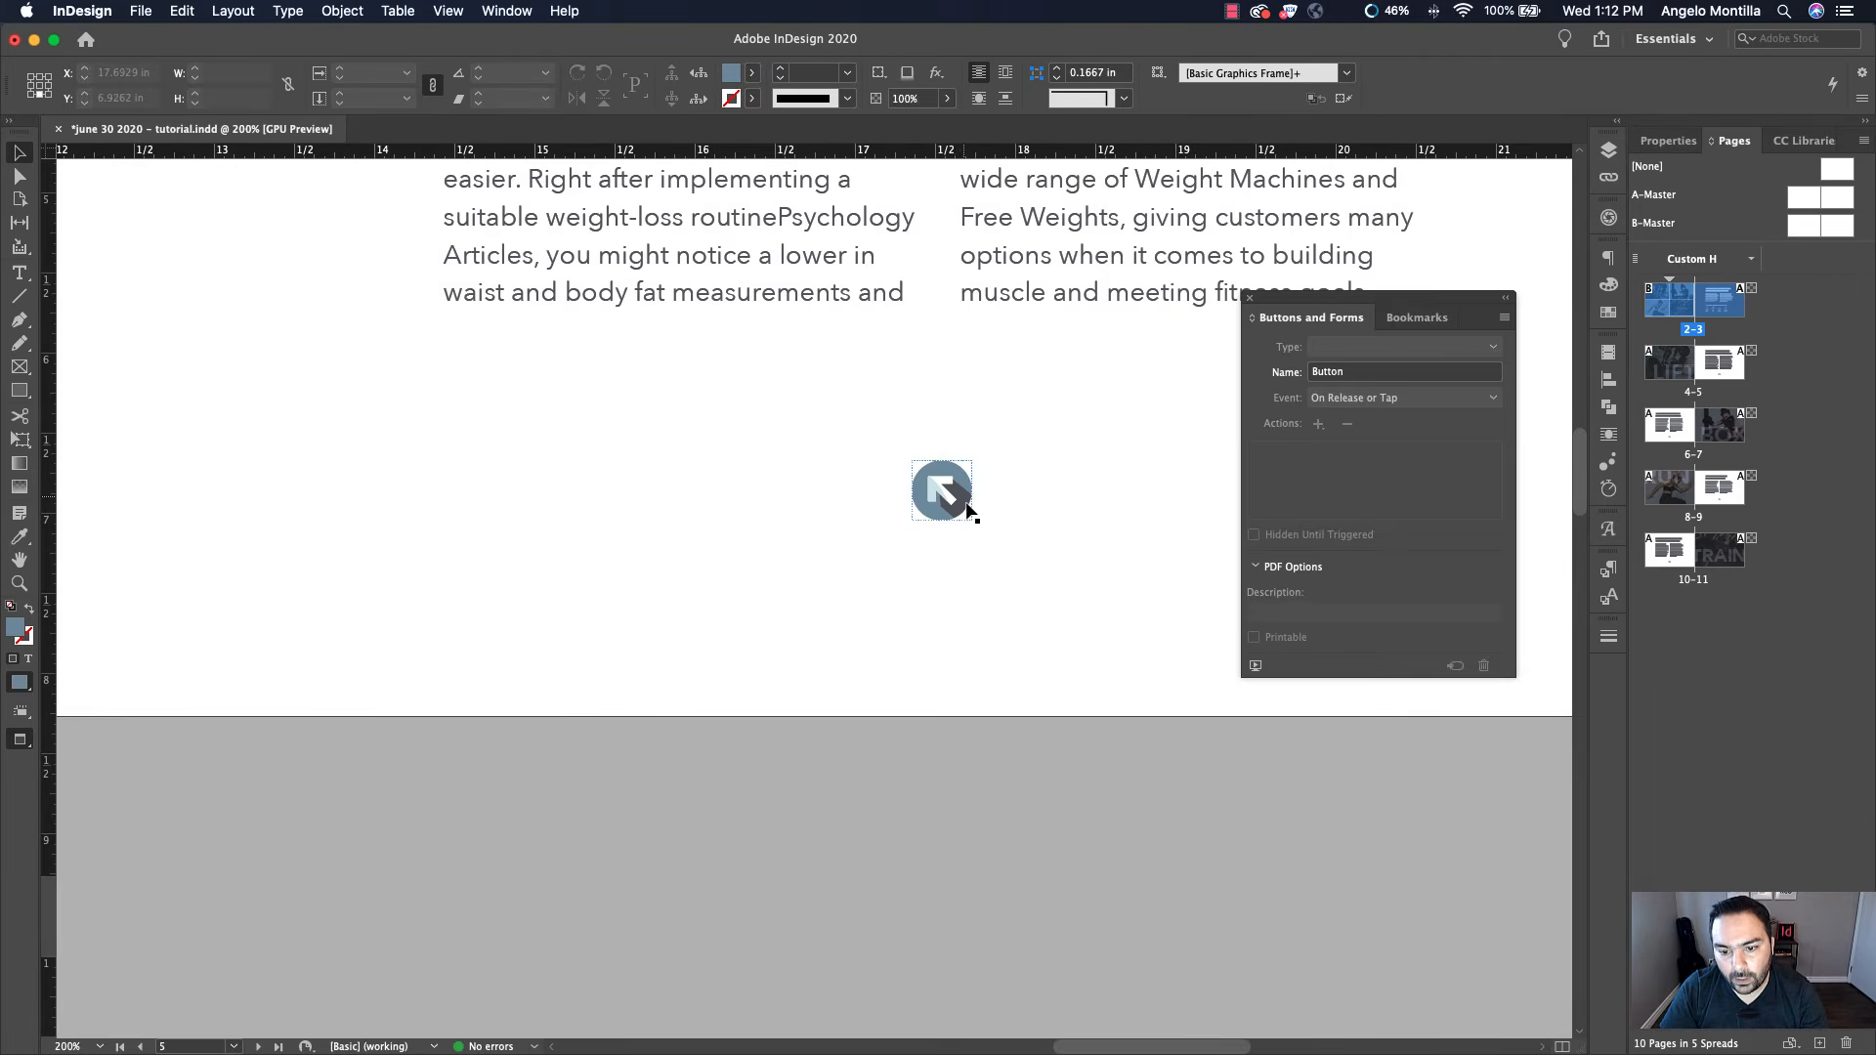
{"action": "left_click", "coordinate": [948, 495]}
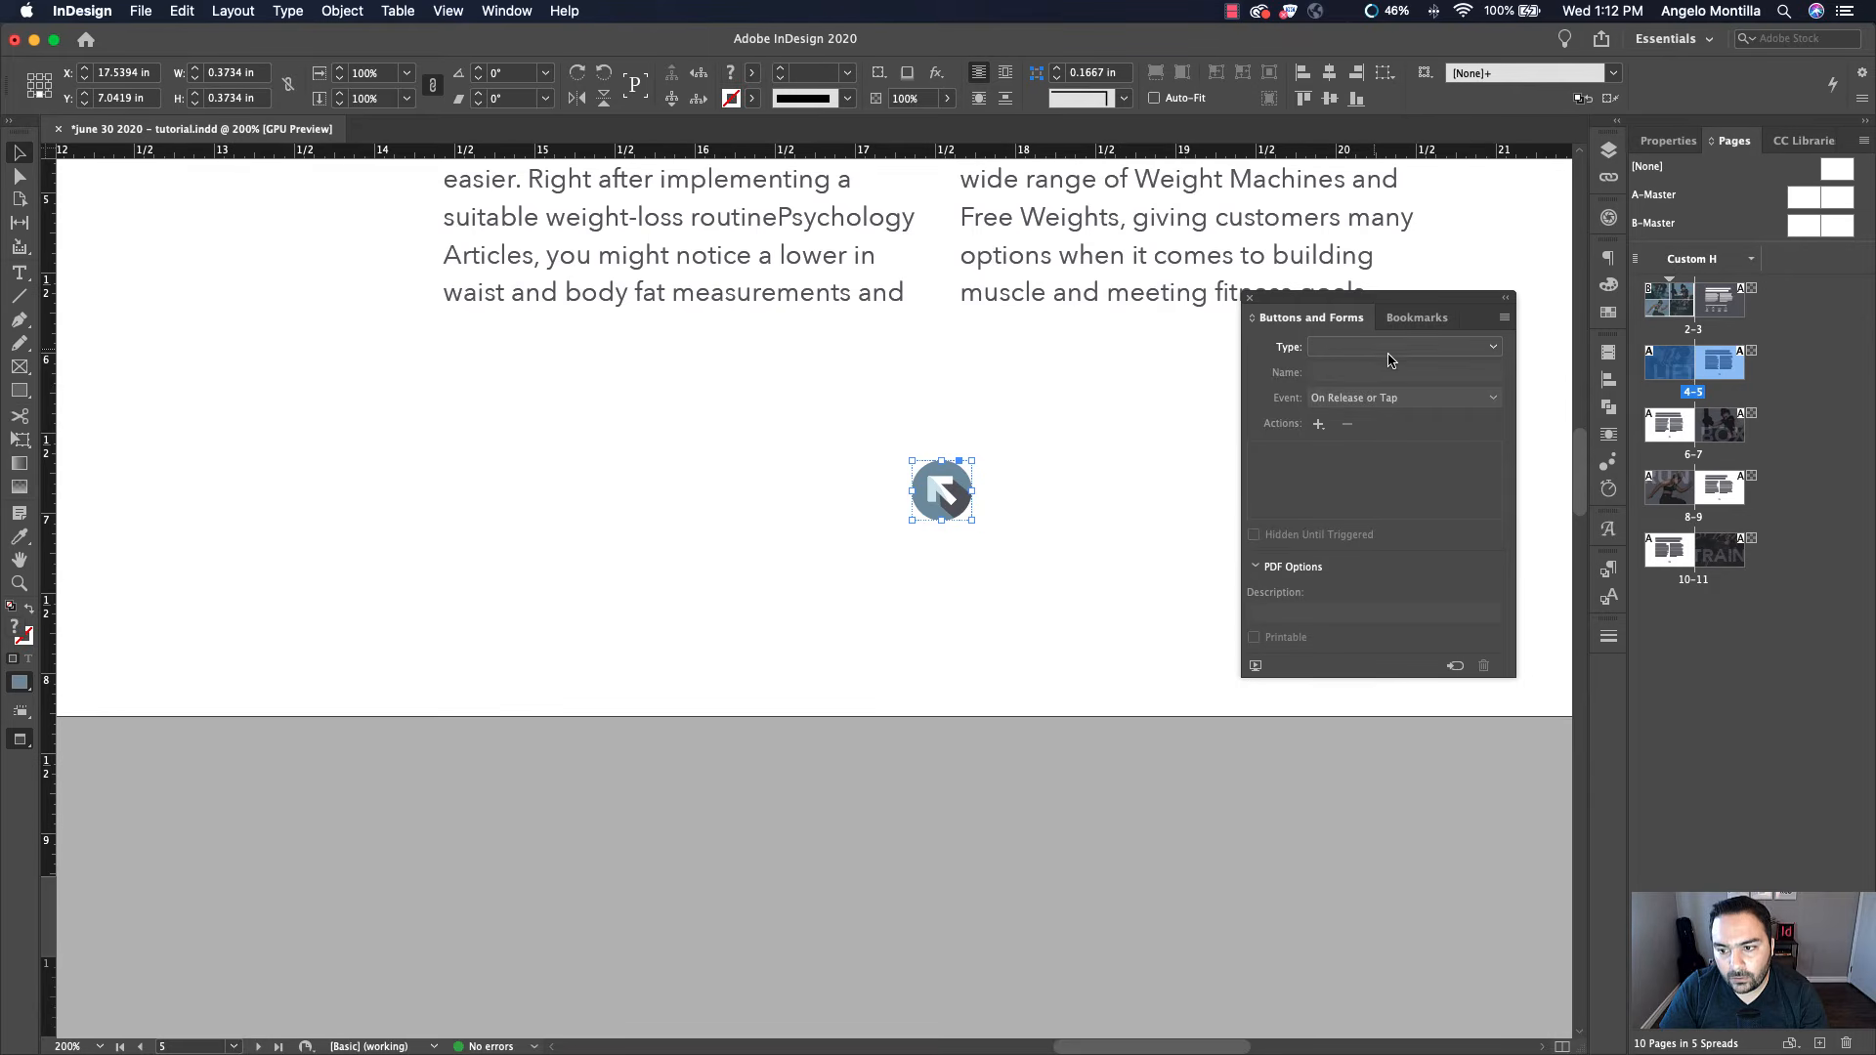
{"action": "left_click", "coordinate": [1481, 352]}
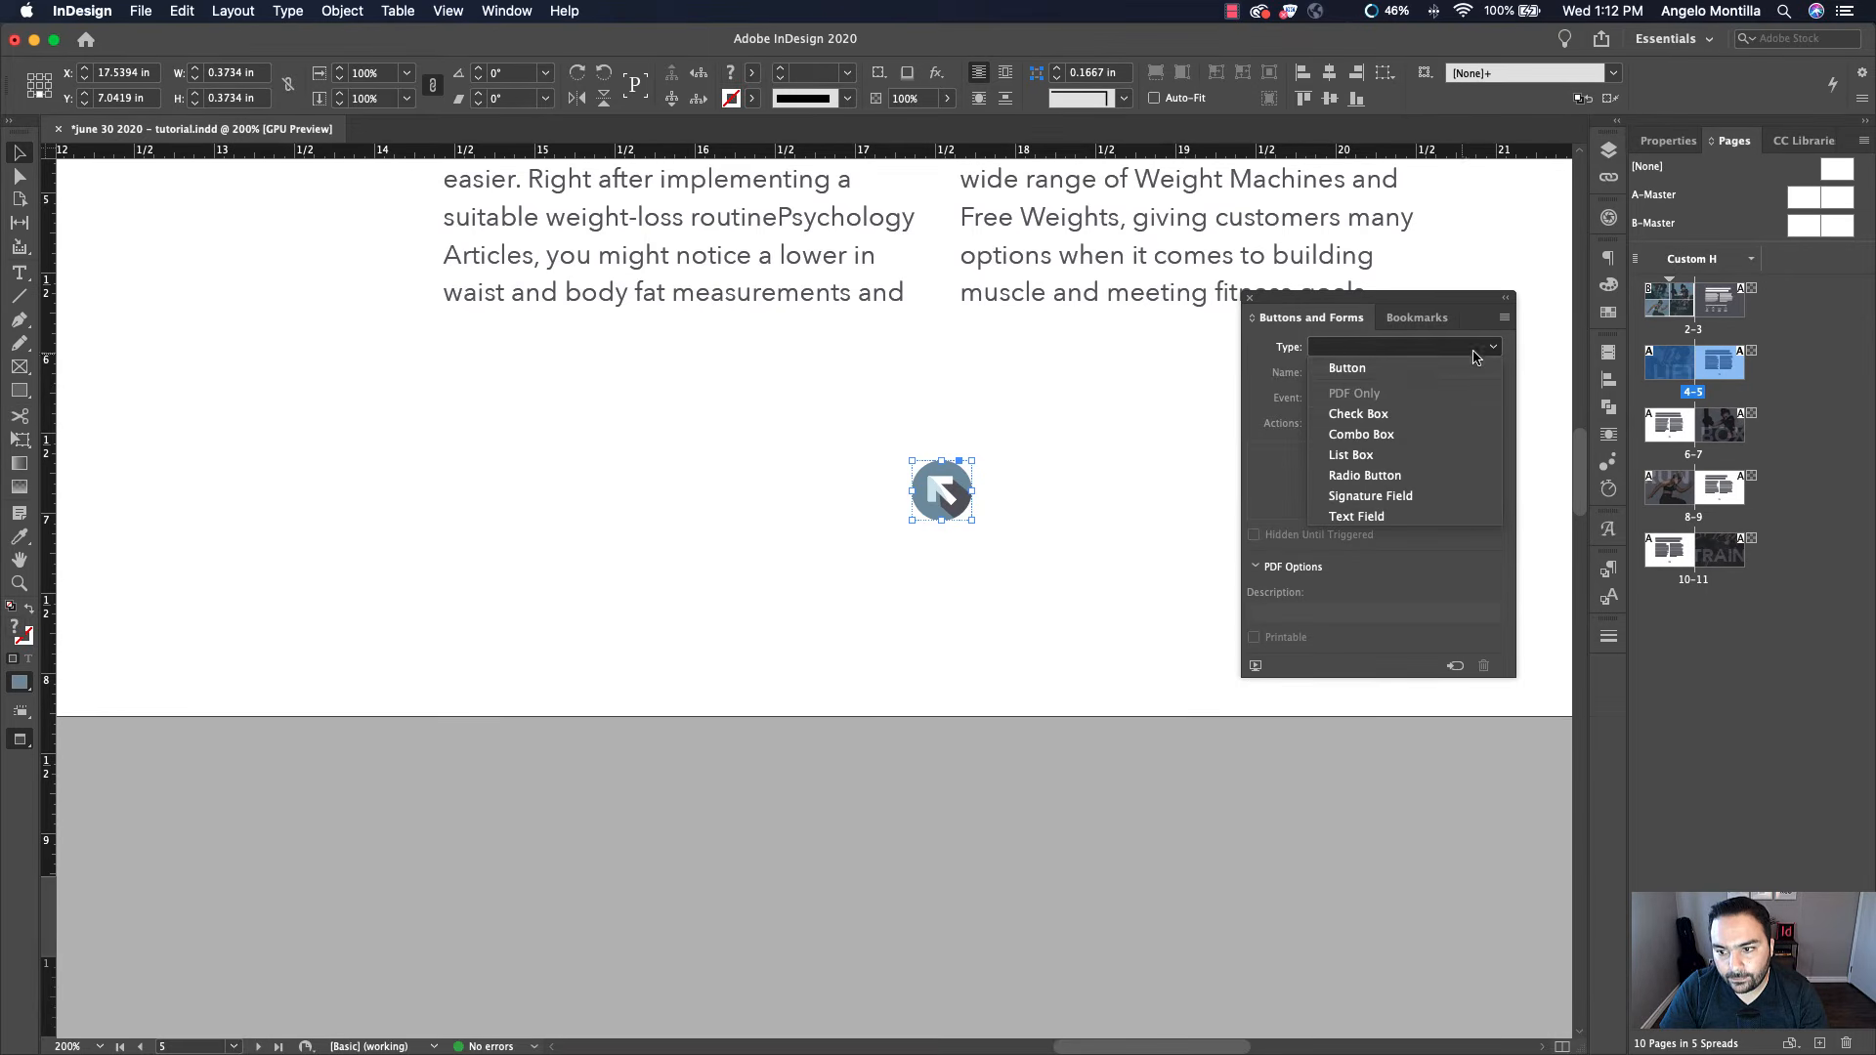
{"action": "left_click", "coordinate": [1424, 369]}
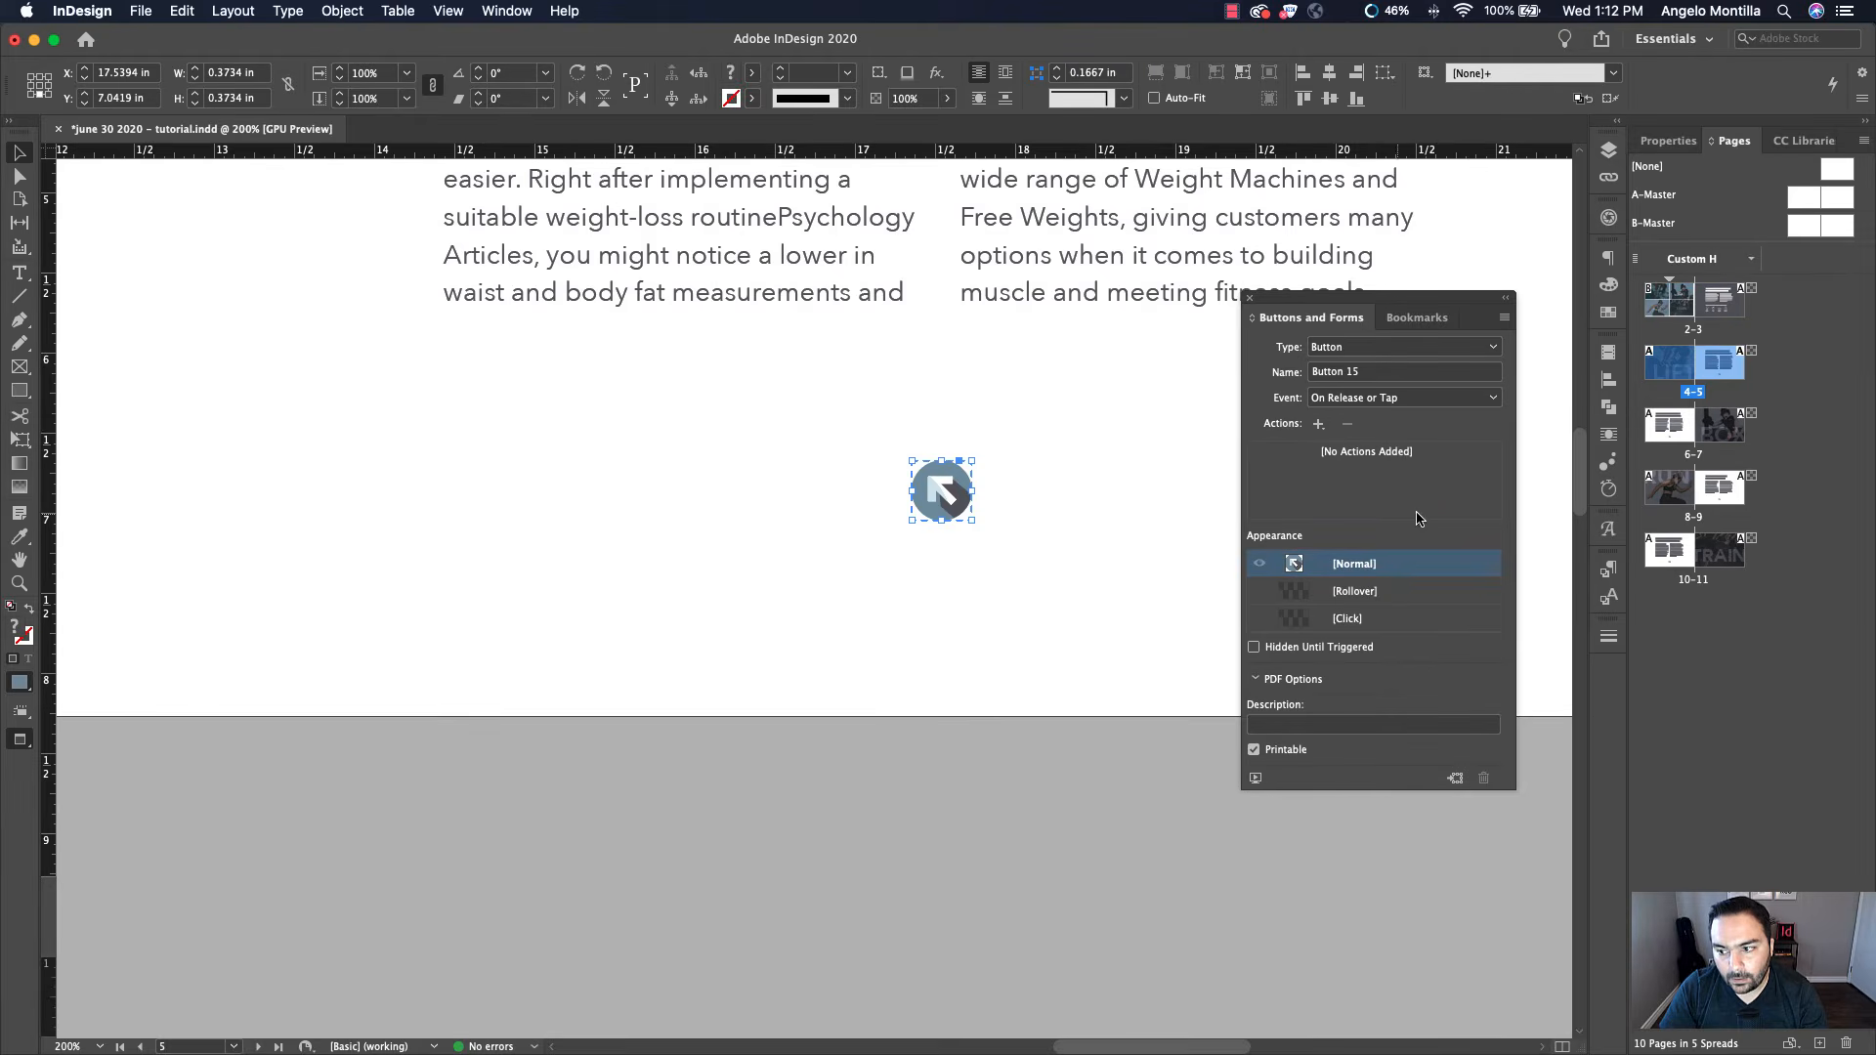
Convert the return arrow on page 6 into a button
{"action": "double_click", "coordinate": [1652, 434]}
{"action": "left_click", "coordinate": [953, 500]}
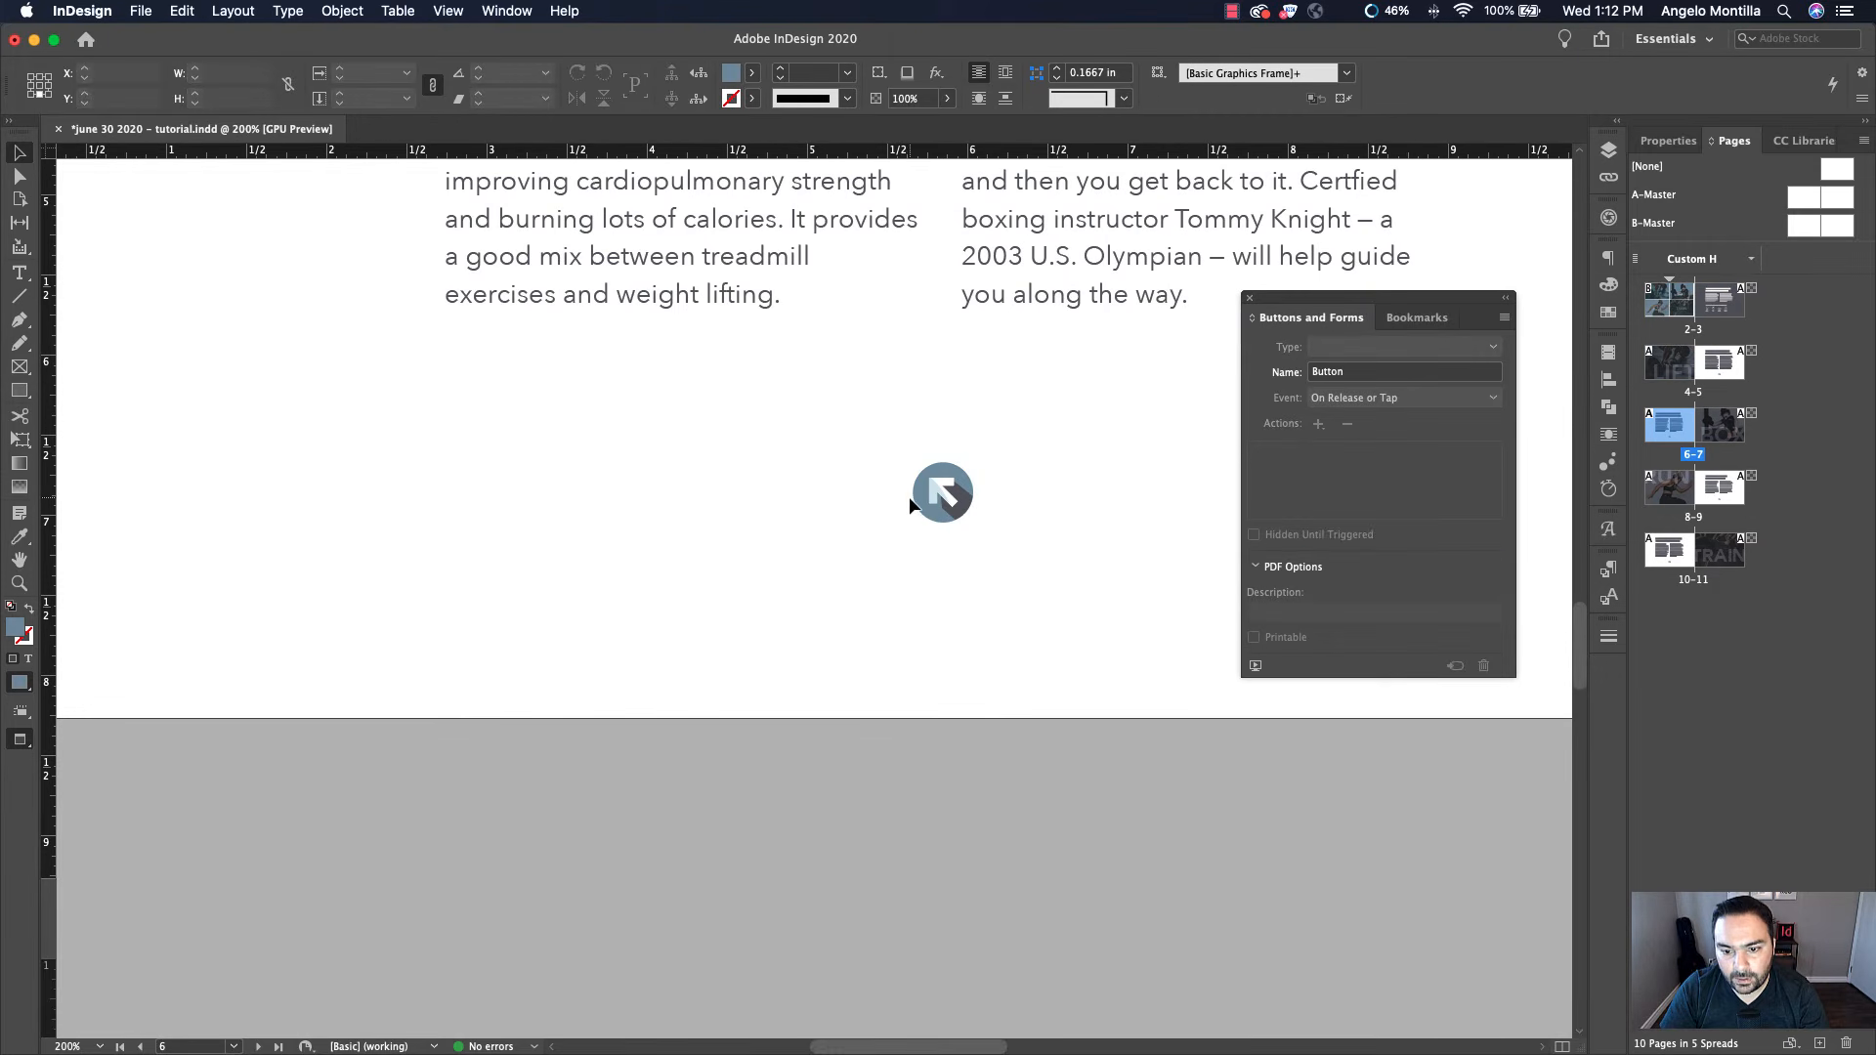
{"action": "left_click", "coordinate": [1373, 350]}
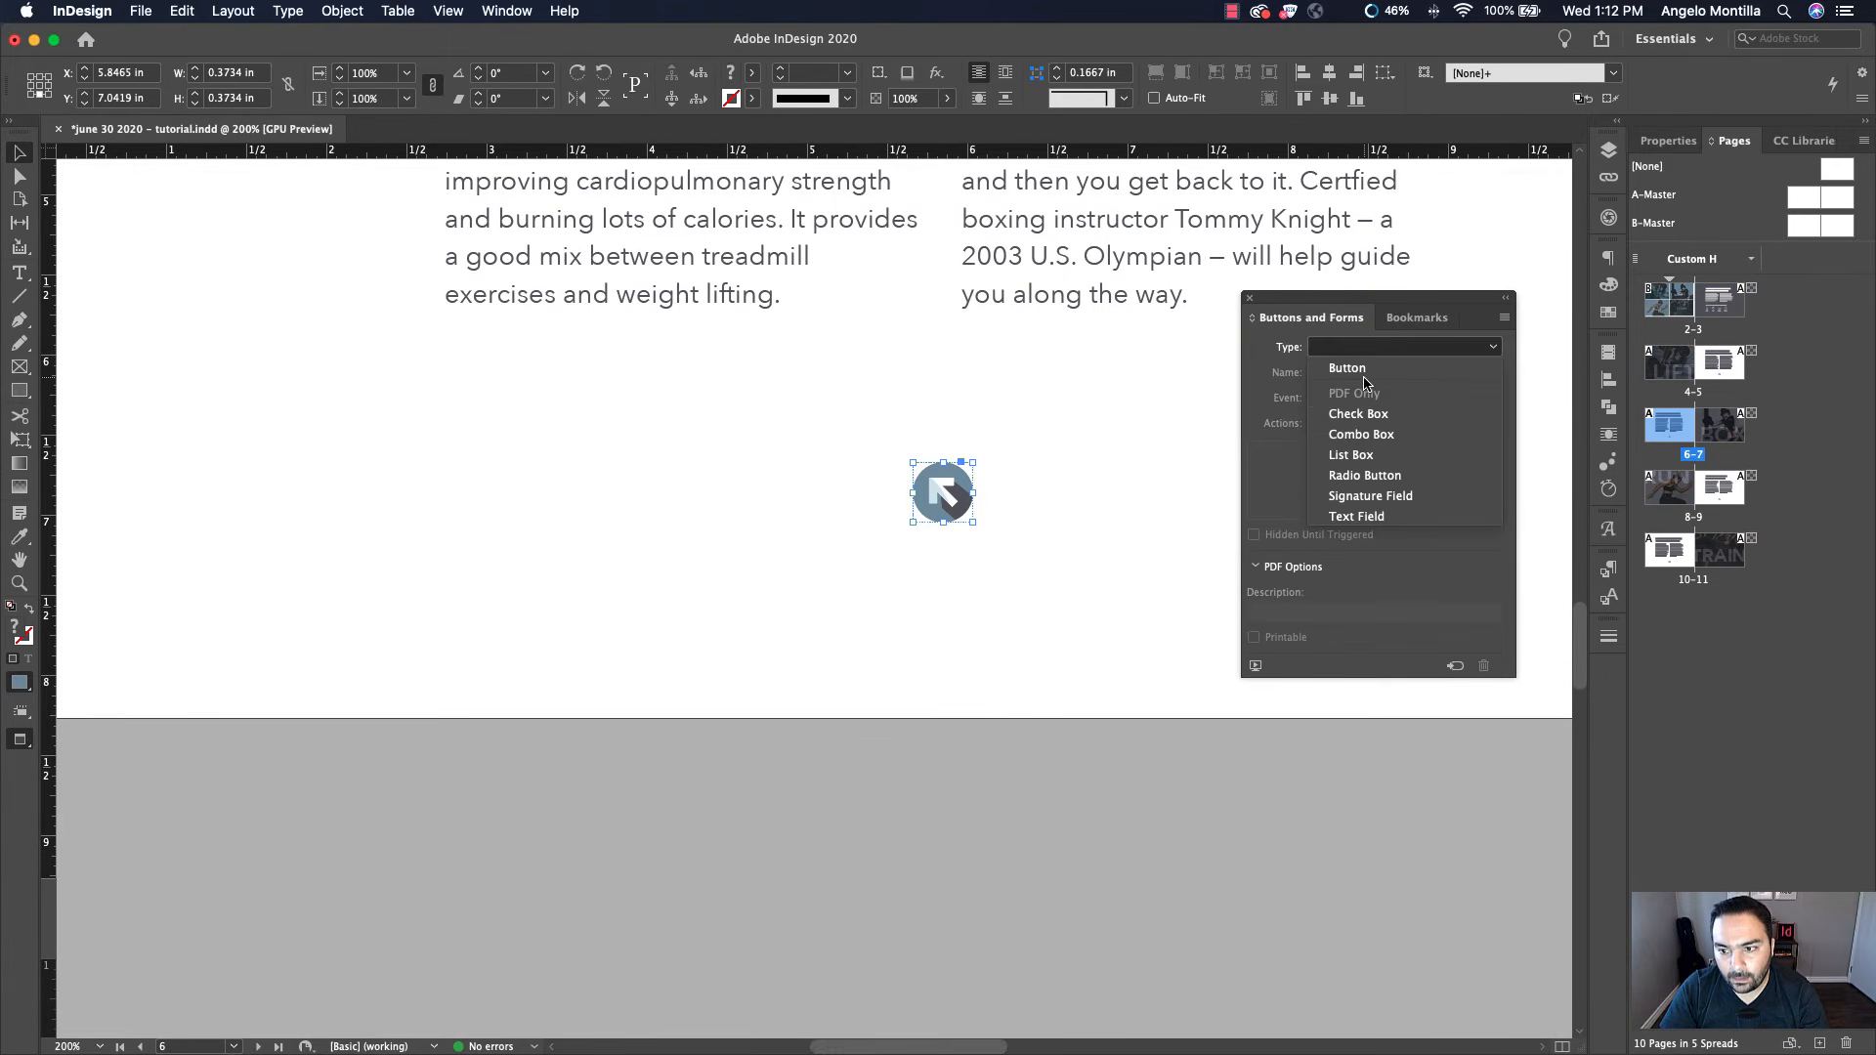
{"action": "left_click", "coordinate": [1368, 373]}
Convert the return arrow on page 9 into a button
{"action": "double_click", "coordinate": [1717, 486]}
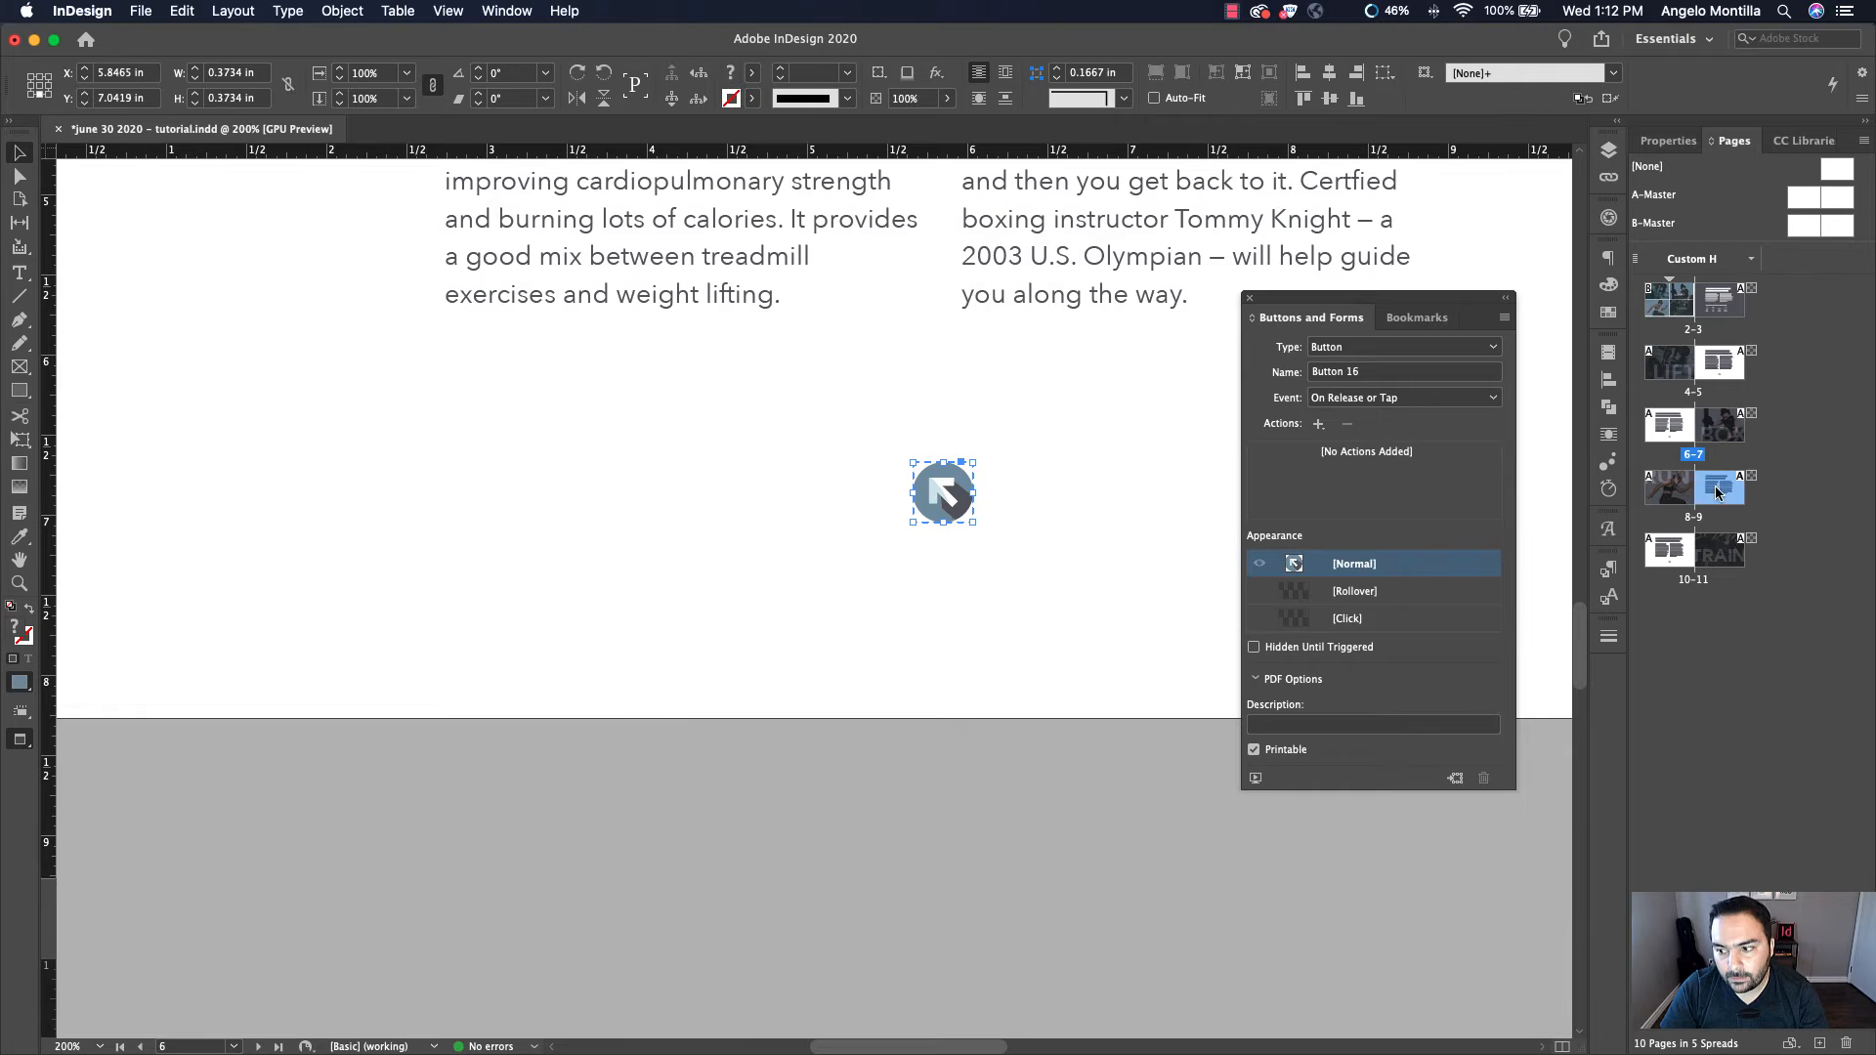
{"action": "left_click", "coordinate": [1329, 348]}
{"action": "left_click", "coordinate": [1348, 372]}
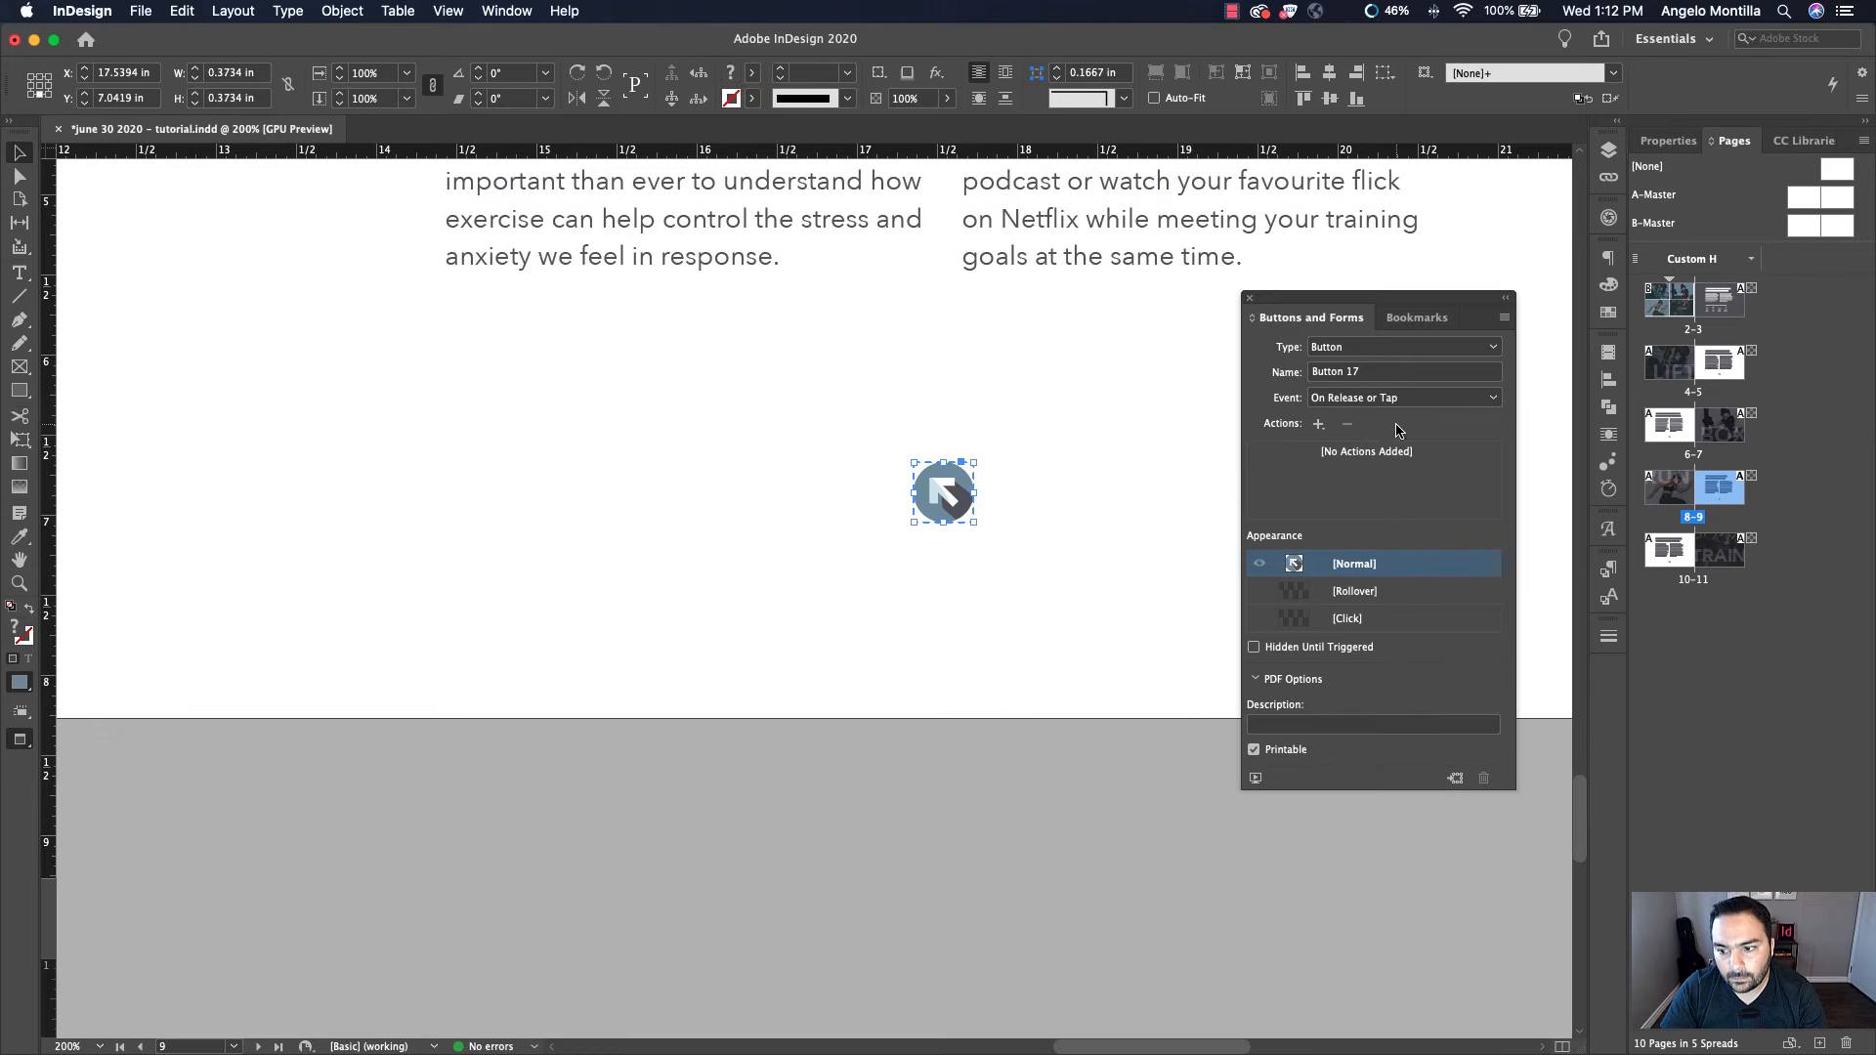
Convert the return arrow on page 10 into a button
{"action": "double_click", "coordinate": [1667, 553]}
{"action": "left_click", "coordinate": [944, 615]}
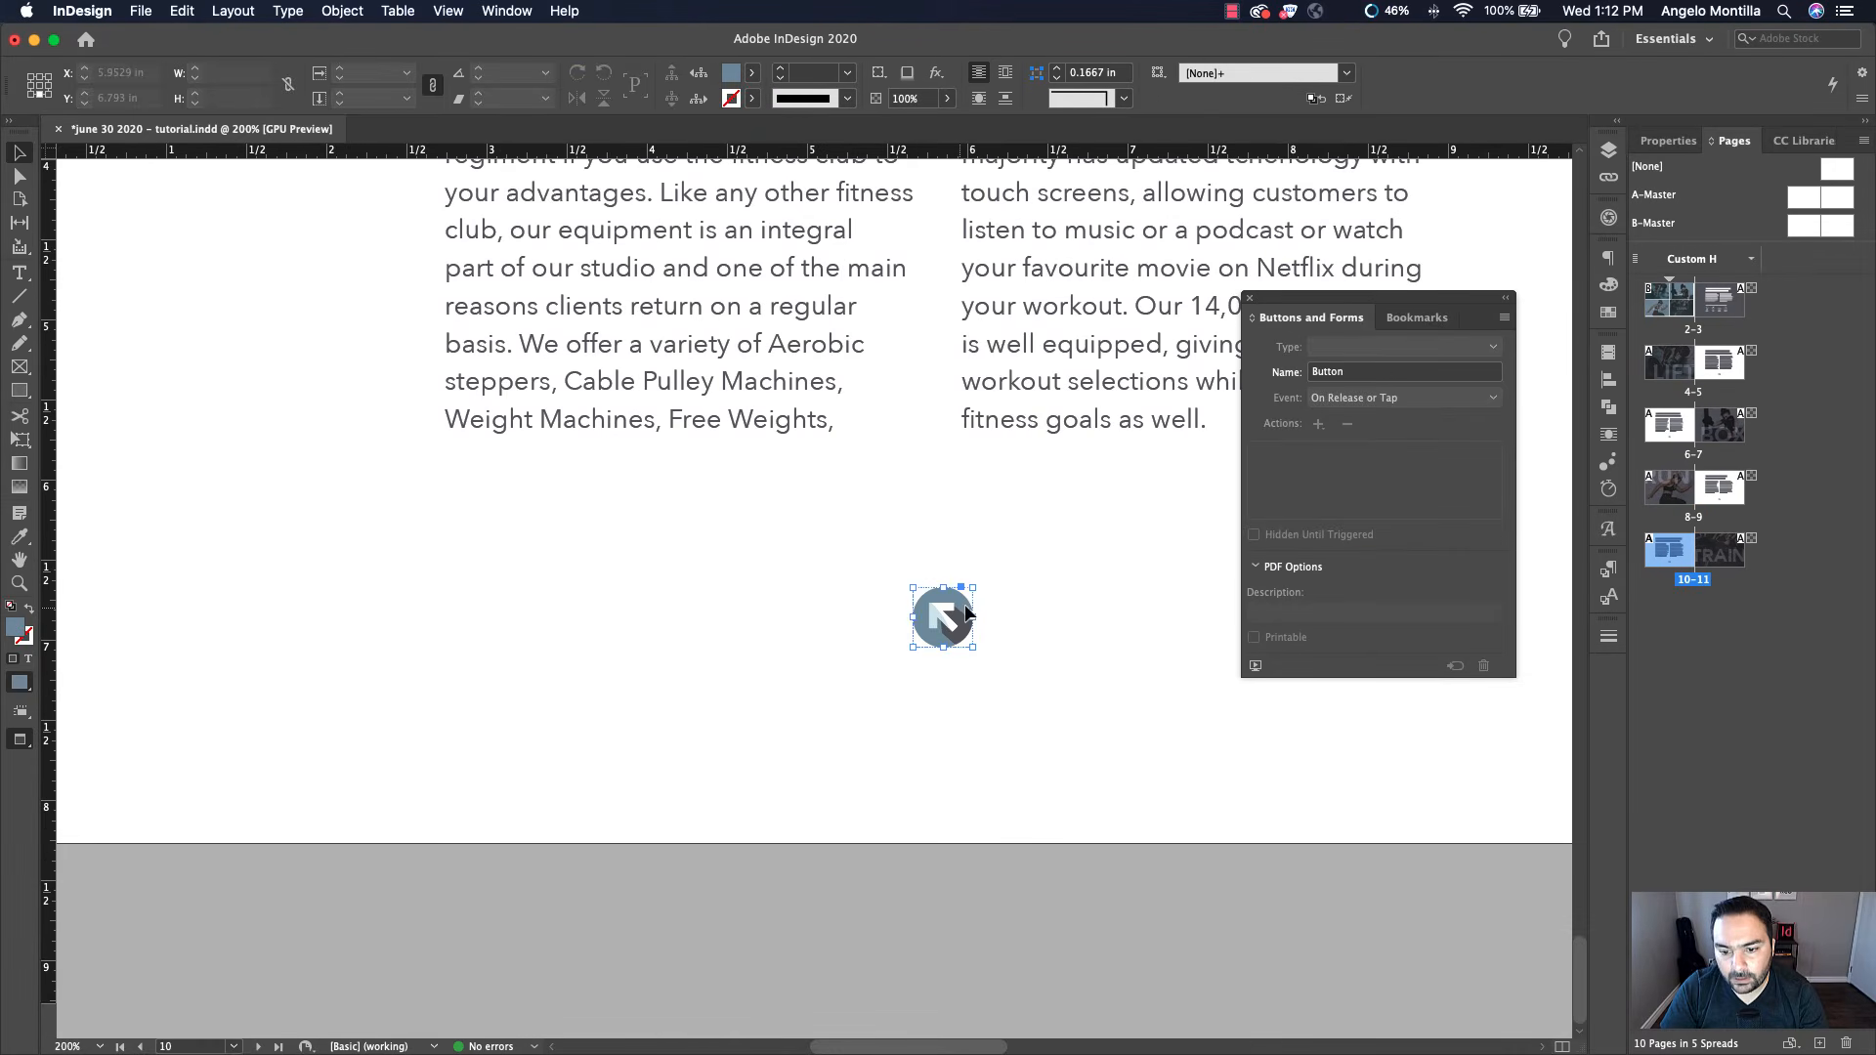
{"action": "left_click", "coordinate": [1333, 350]}
{"action": "left_click", "coordinate": [1356, 372]}
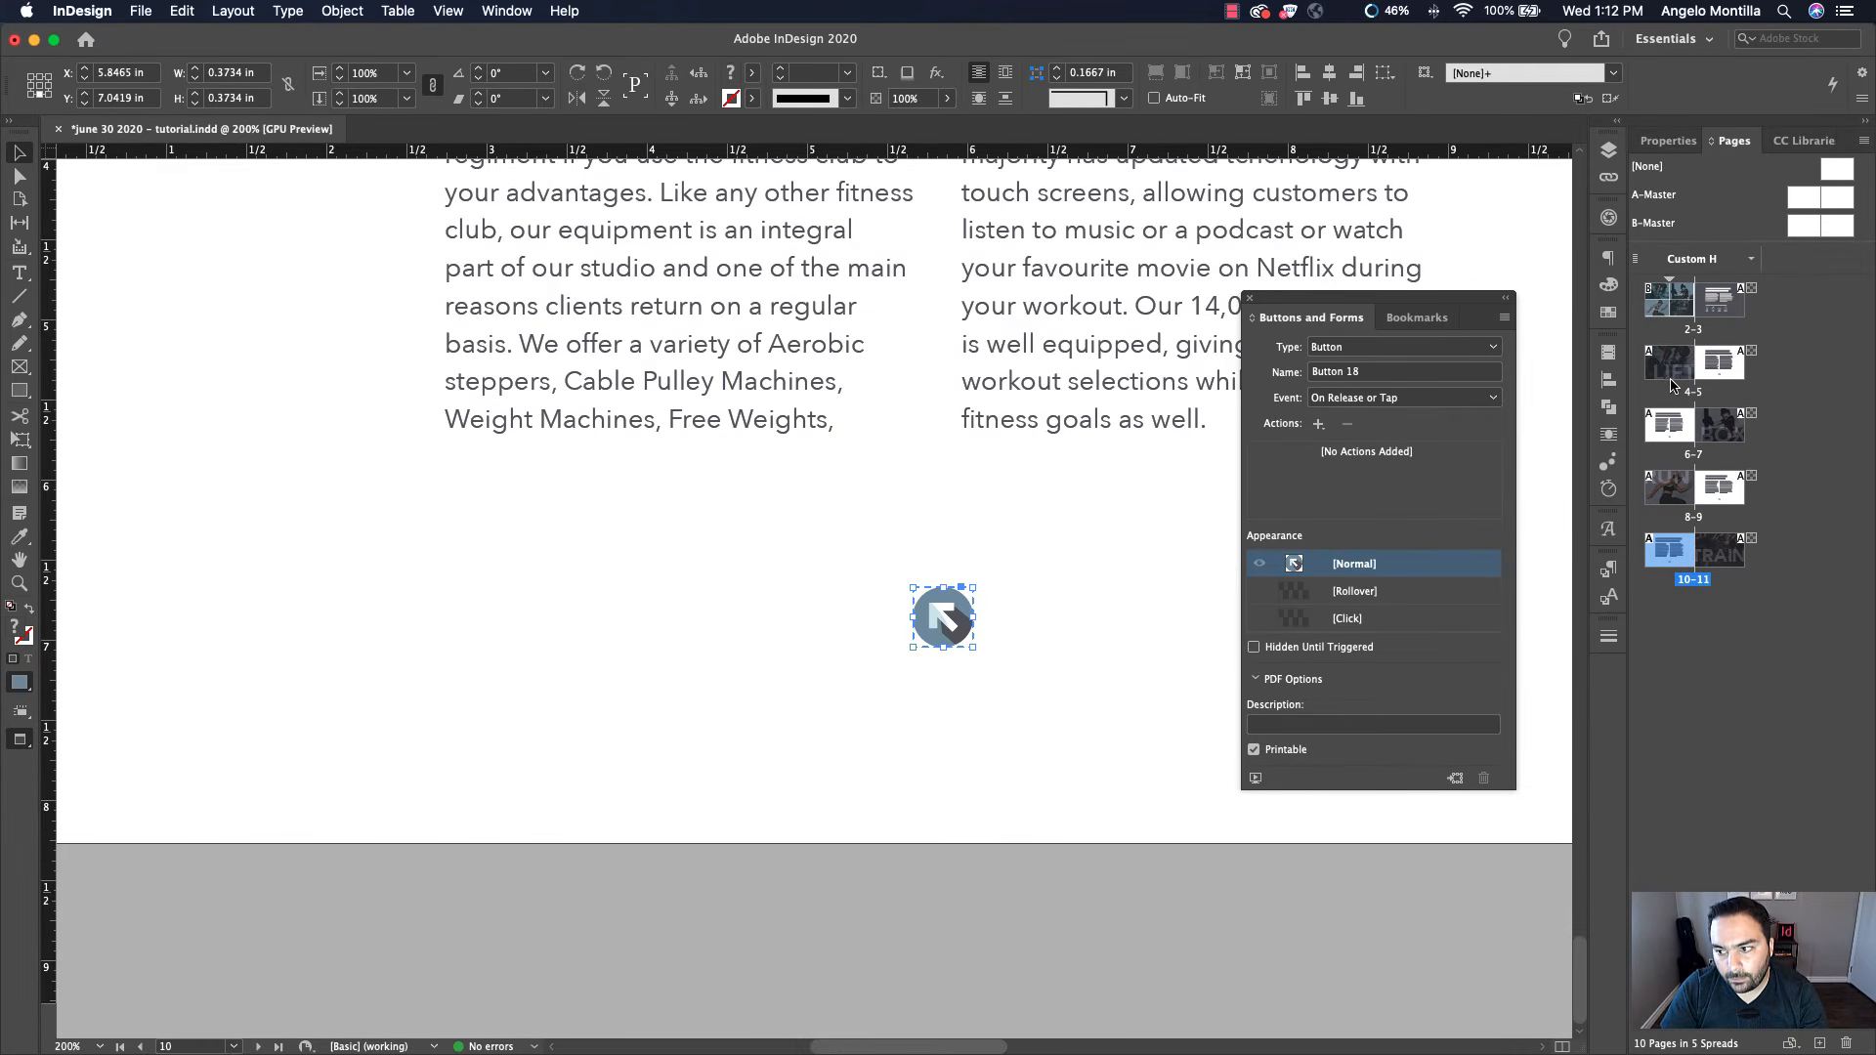
Go to the page 2–3 spread and create a new bookmark named INDEX
{"action": "left_click", "coordinate": [1417, 318]}
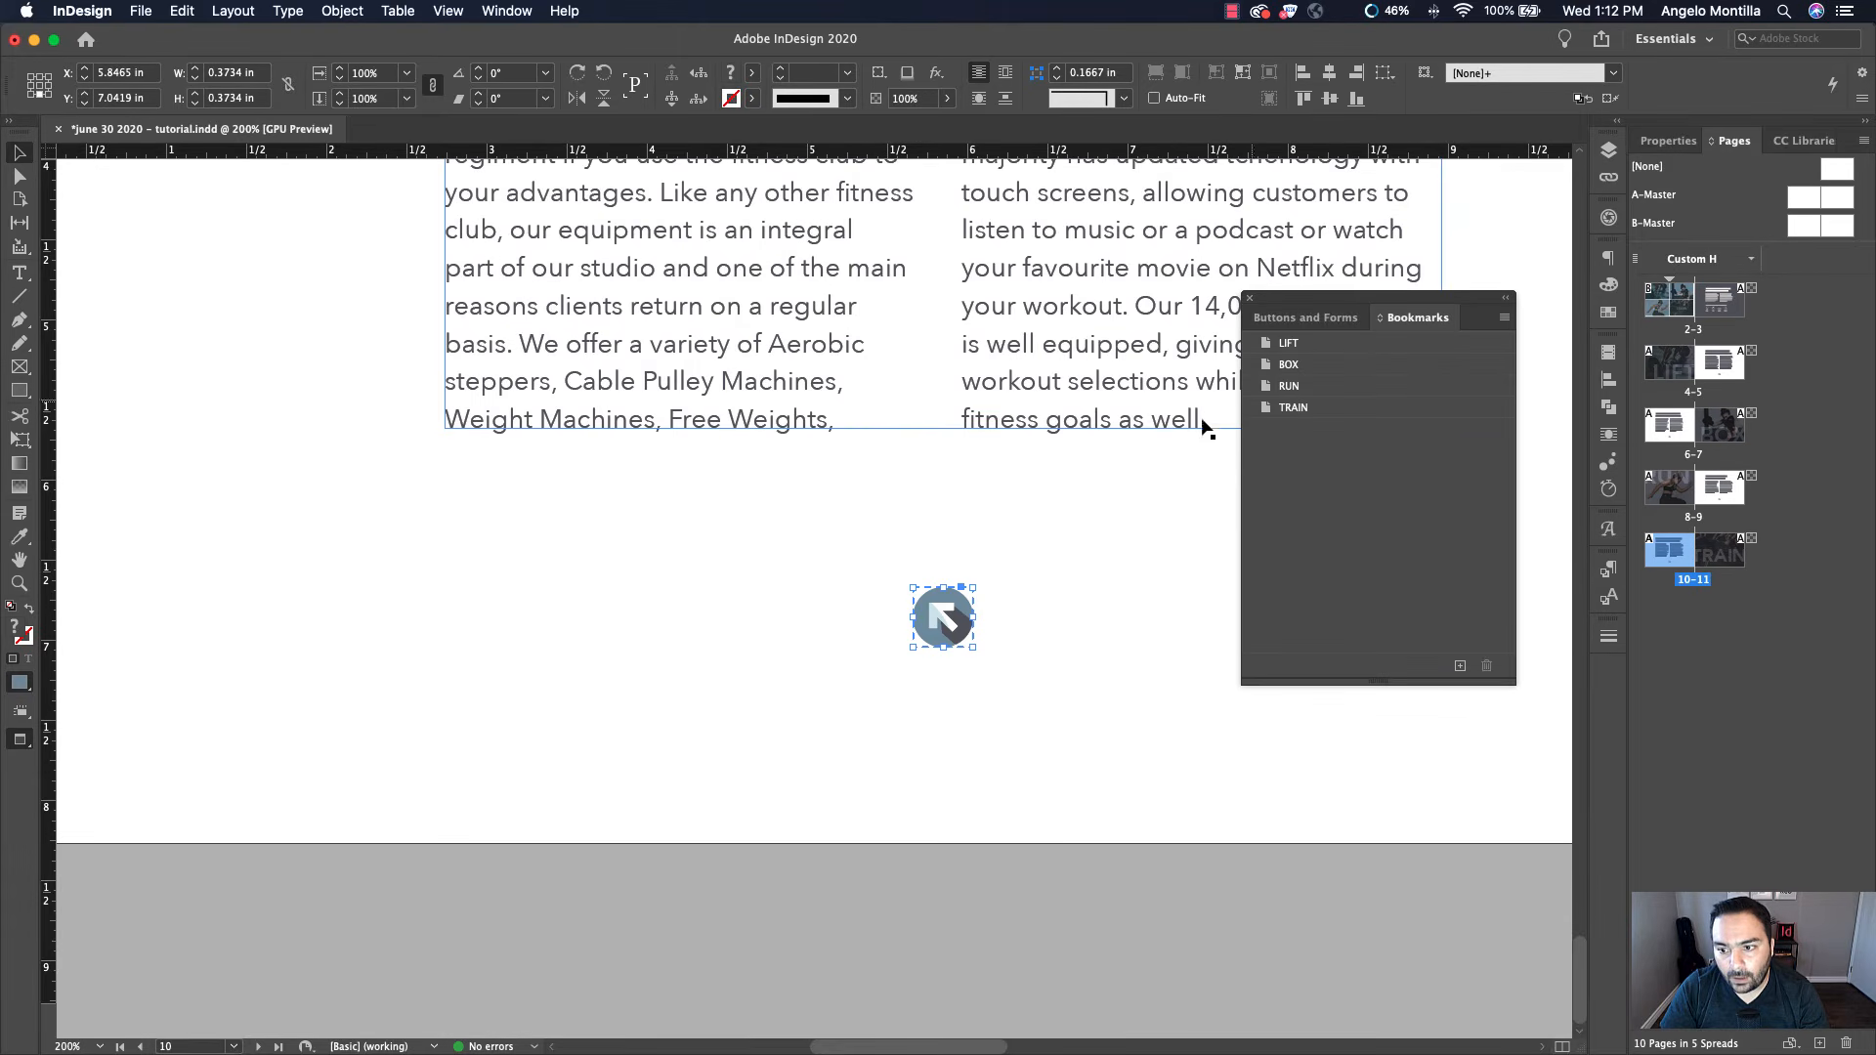
{"action": "left_click", "coordinate": [1173, 471]}
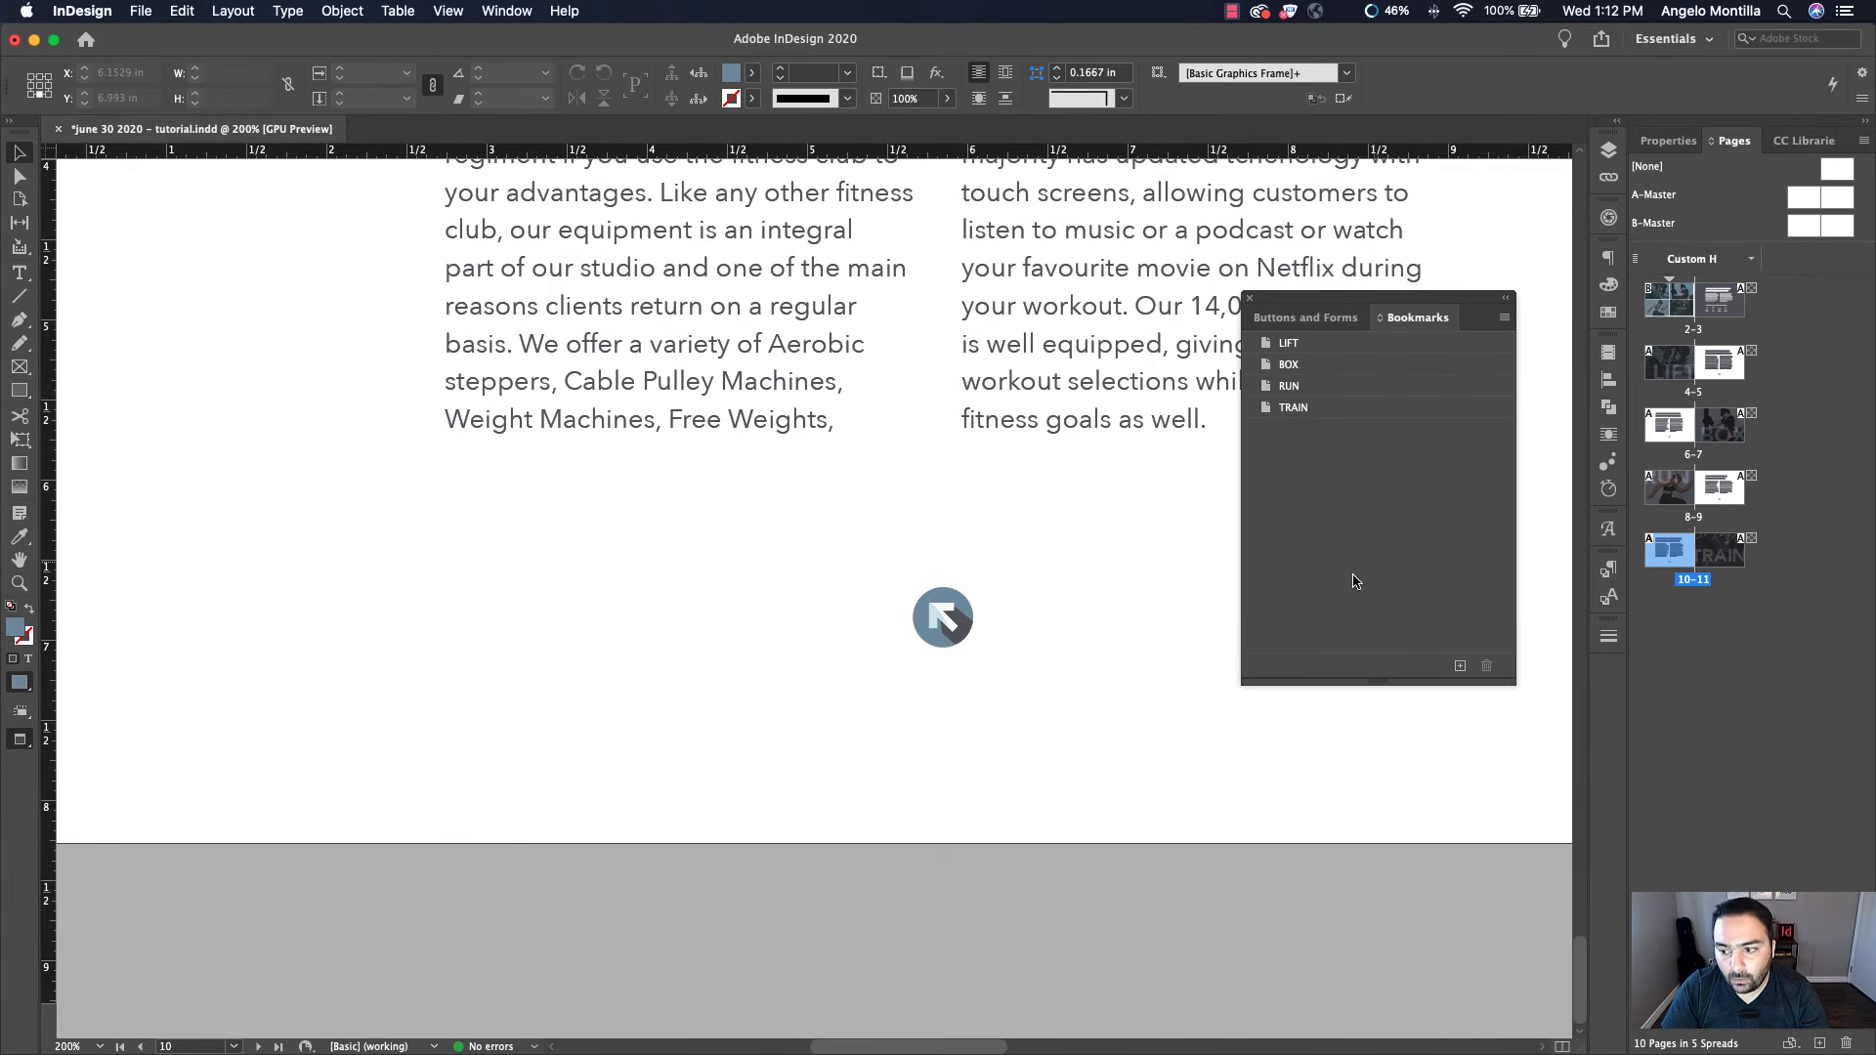
{"action": "double_click", "coordinate": [1672, 305]}
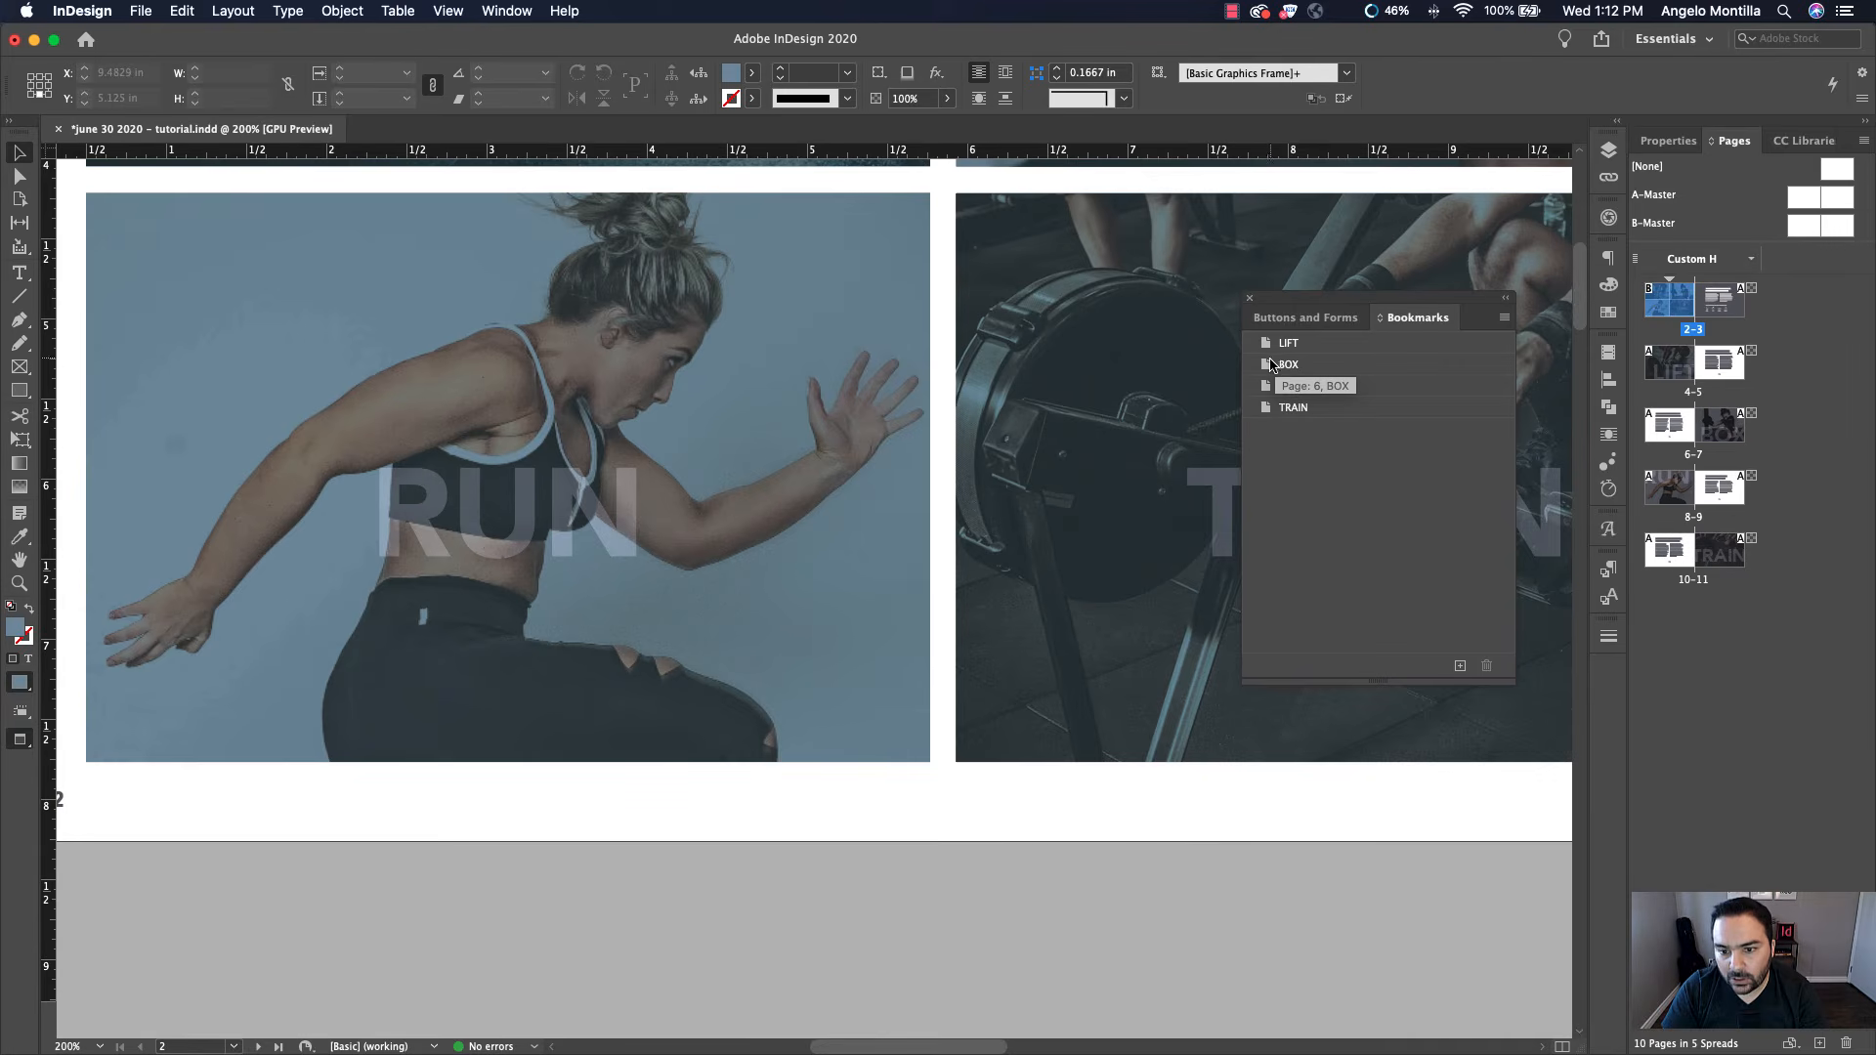
{"action": "left_click", "coordinate": [1459, 665]}
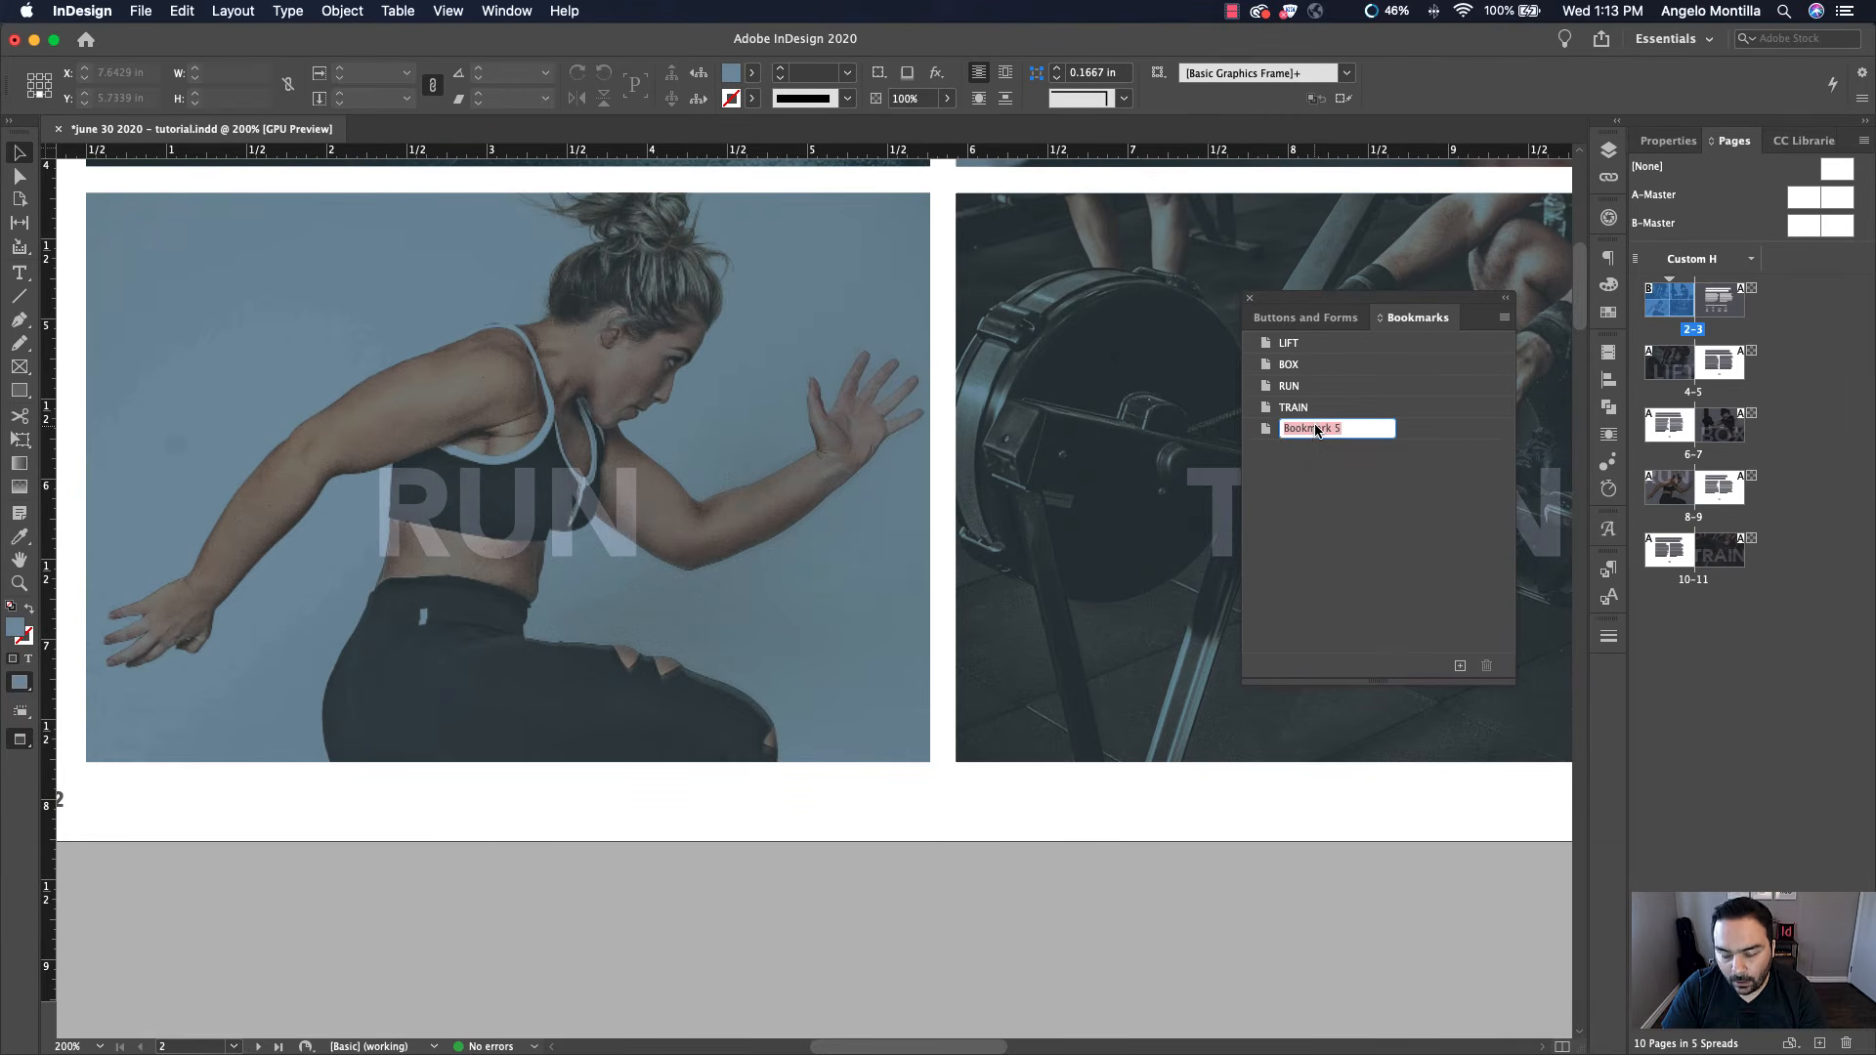
{"action": "type", "text": "INDEX"}
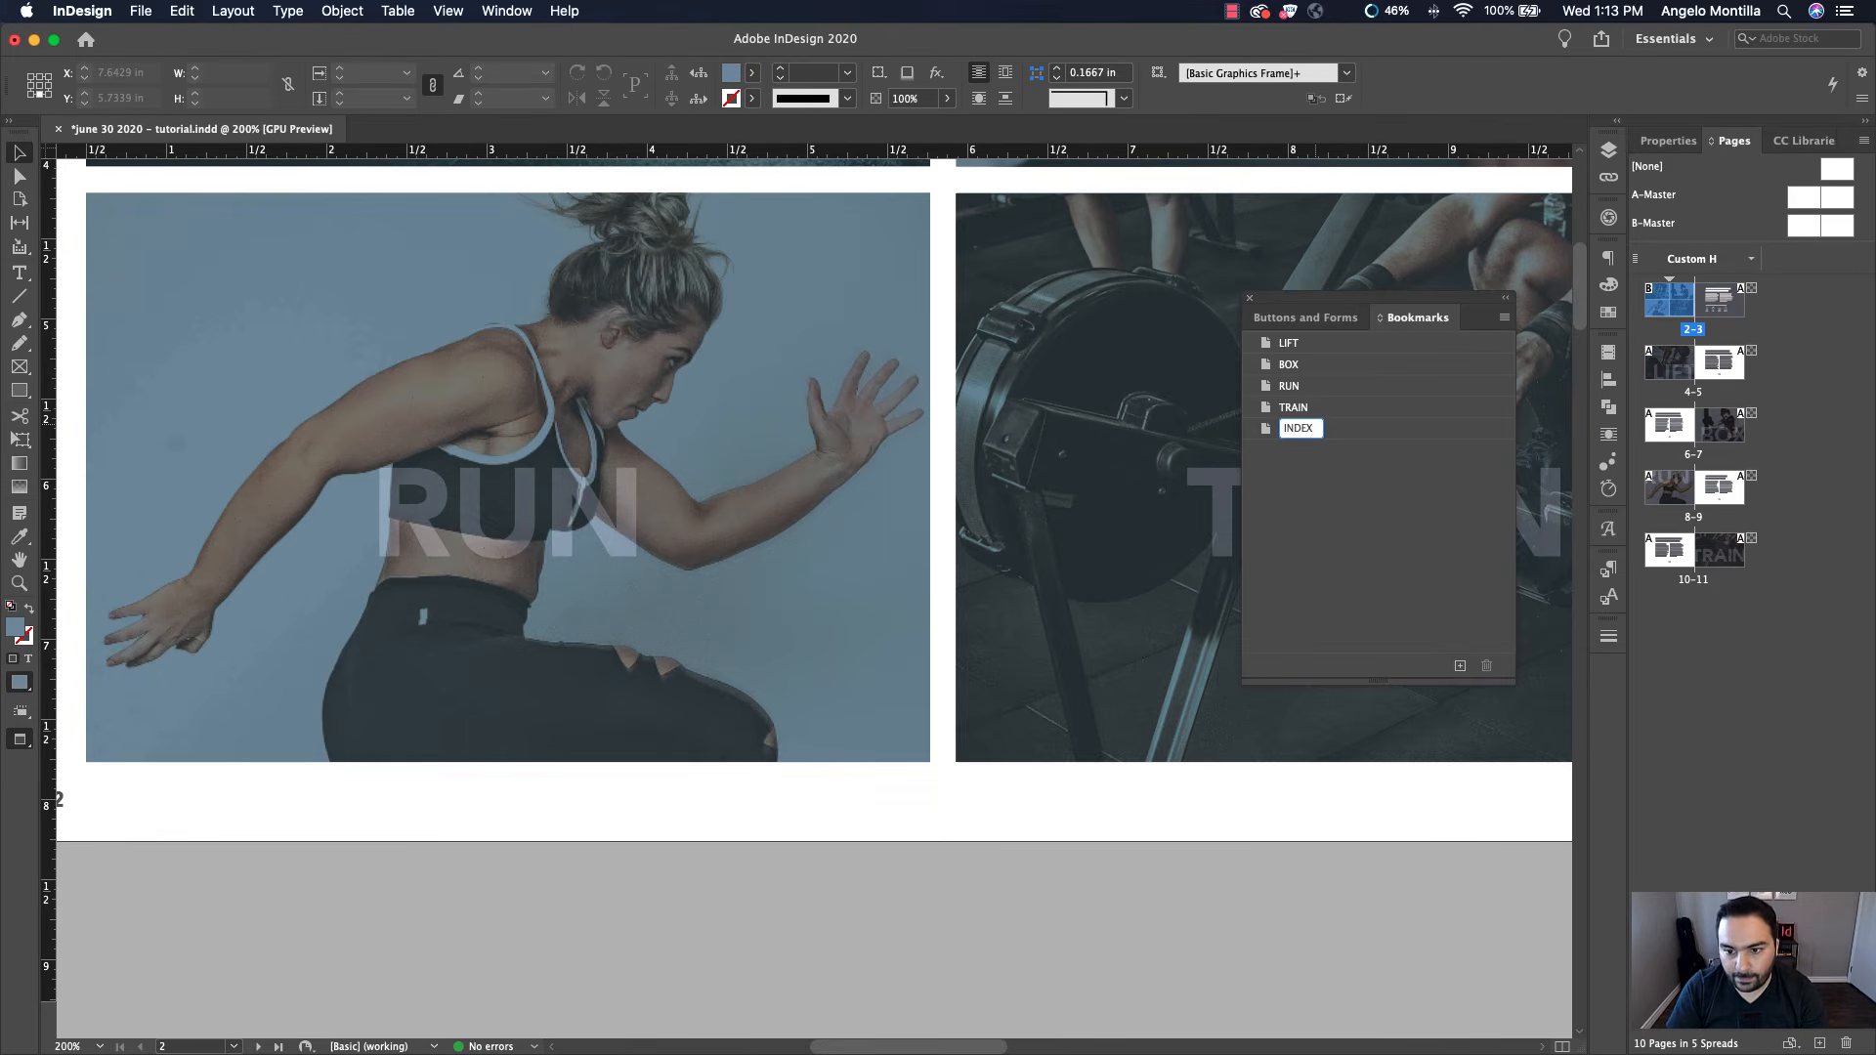
{"action": "key", "text": "Return"}
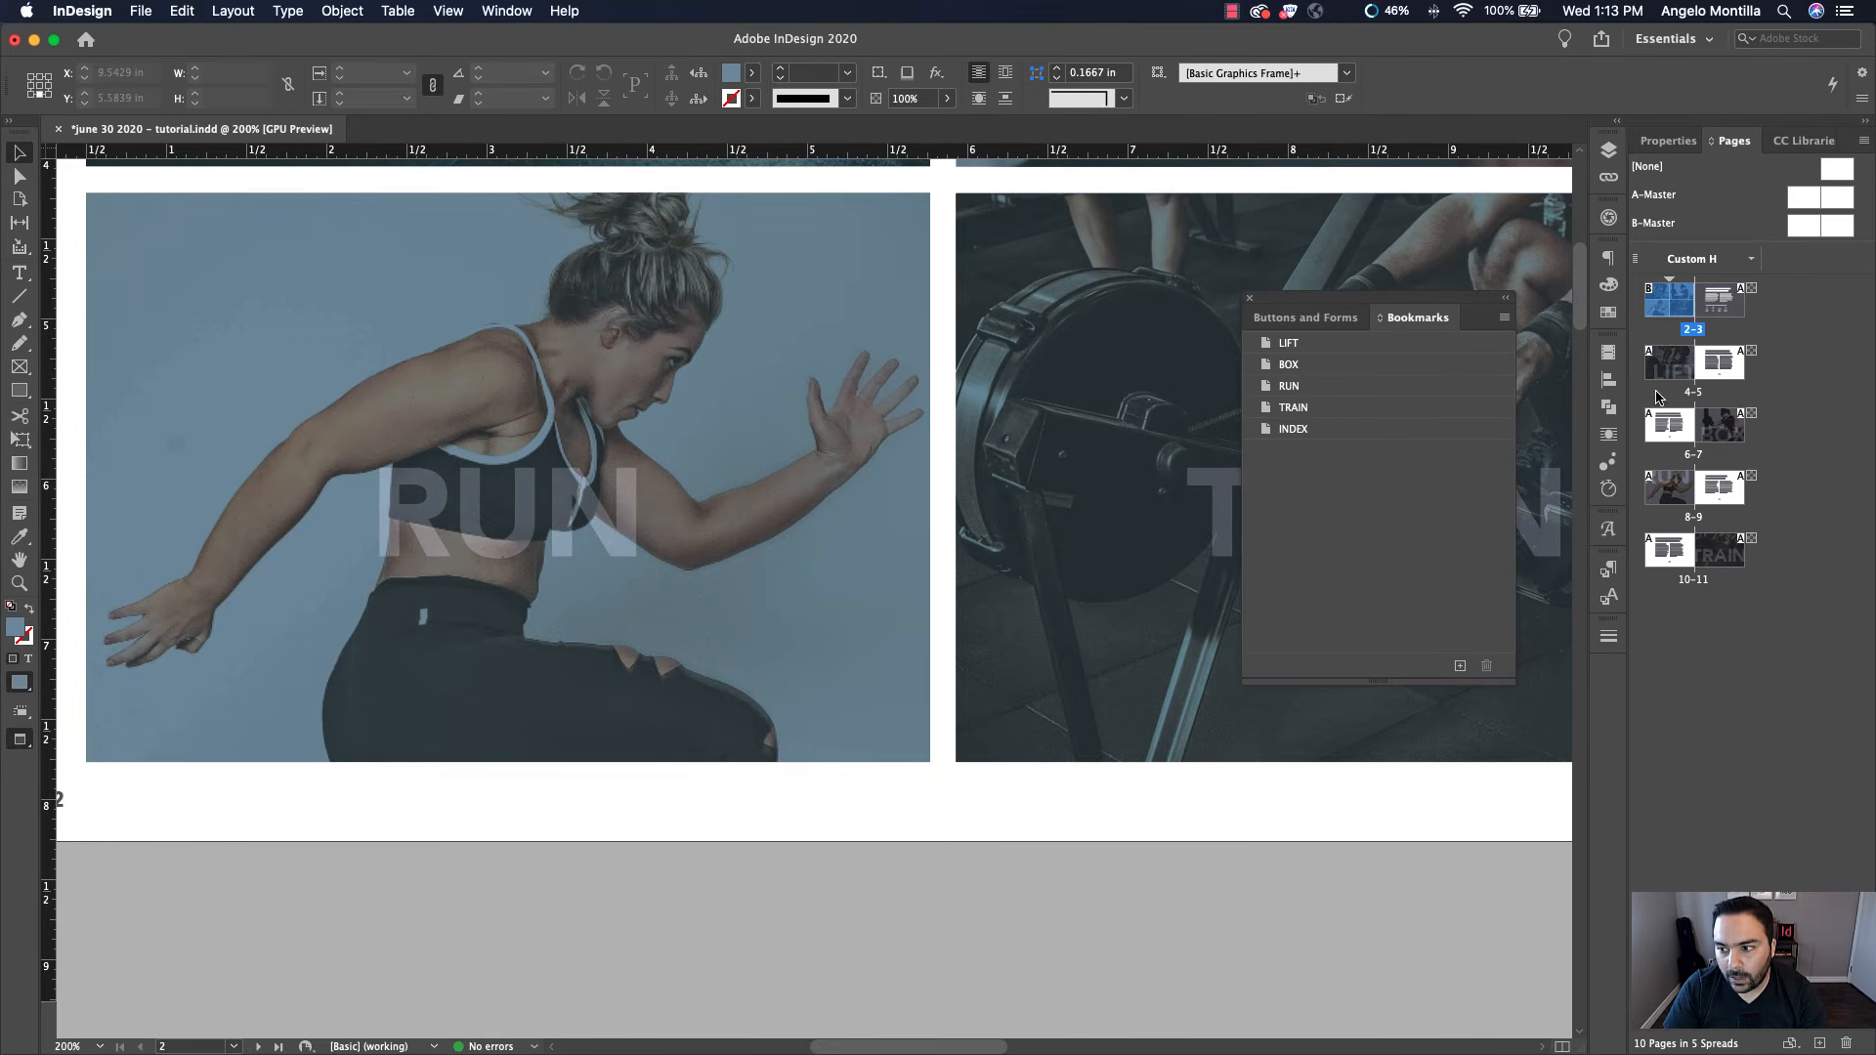
Give the page 5 return arrow button a Go To Destination action targeting the INDEX bookmark
{"action": "double_click", "coordinate": [1725, 371]}
{"action": "left_click", "coordinate": [962, 620]}
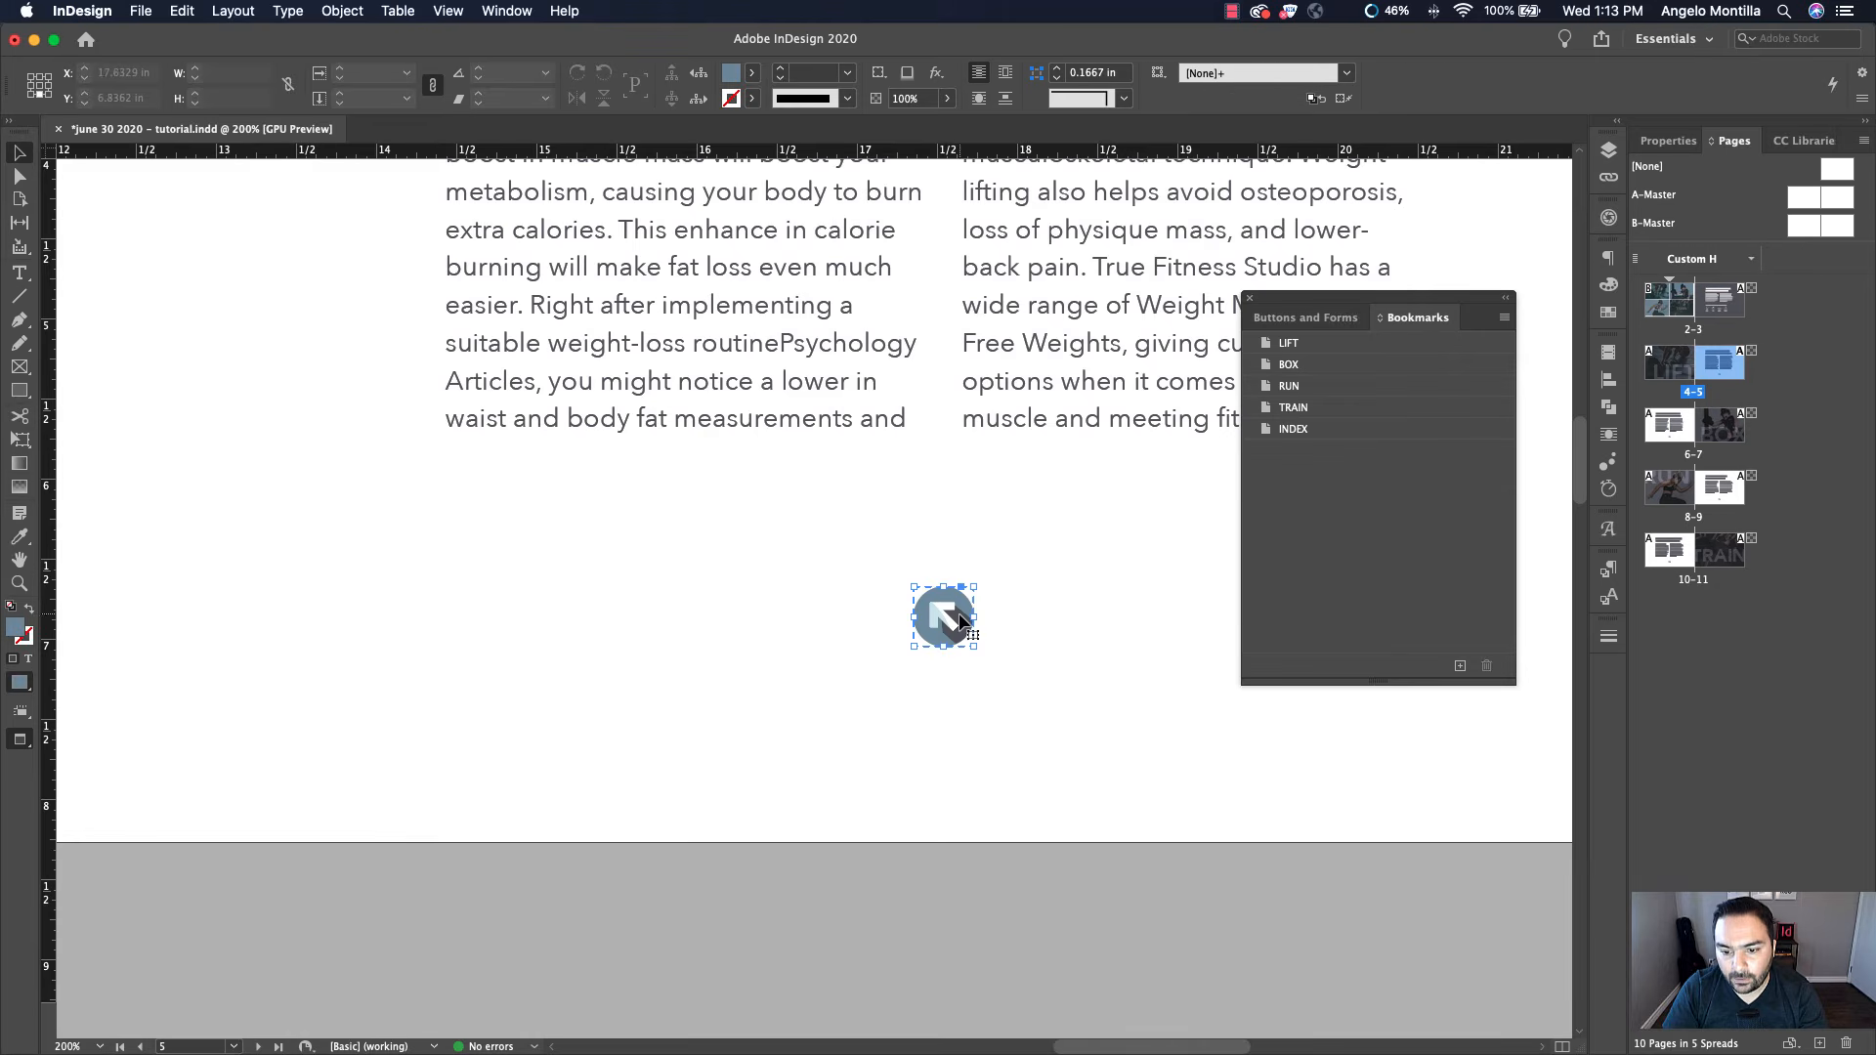
{"action": "left_click", "coordinate": [1310, 318]}
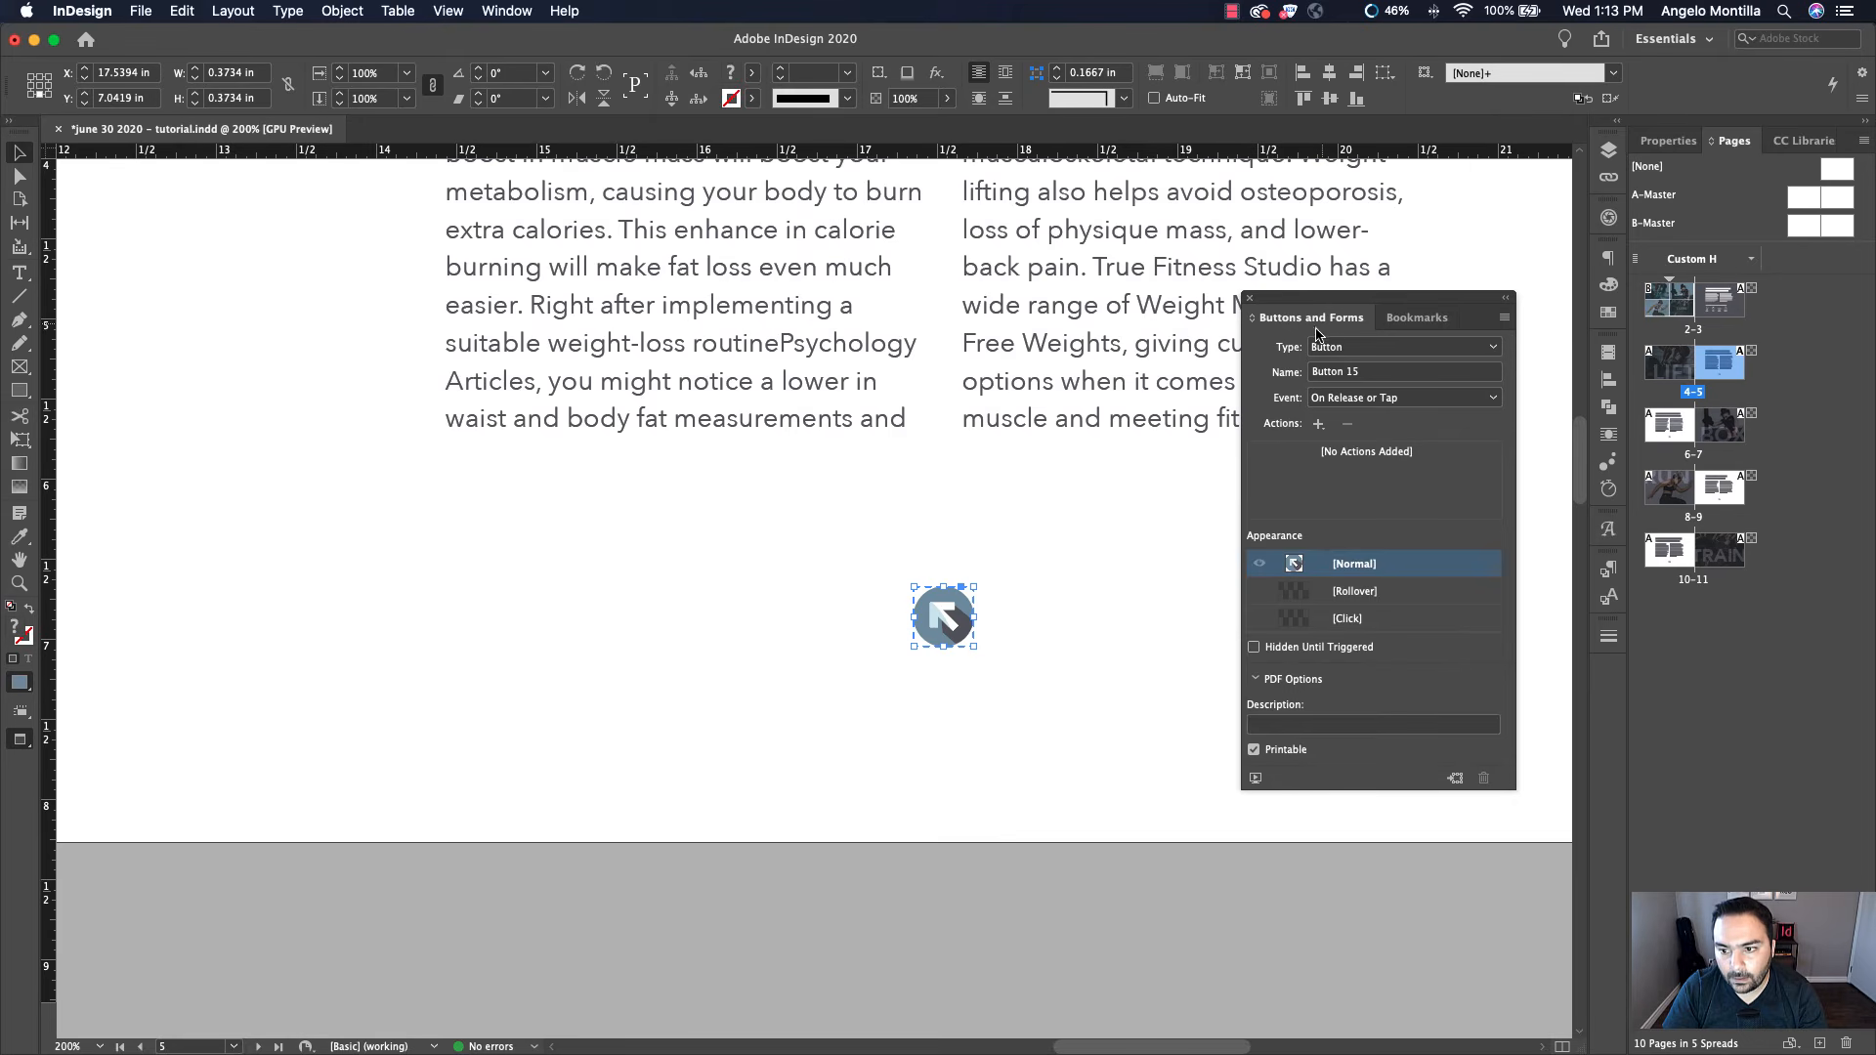
{"action": "left_click", "coordinate": [1318, 425]}
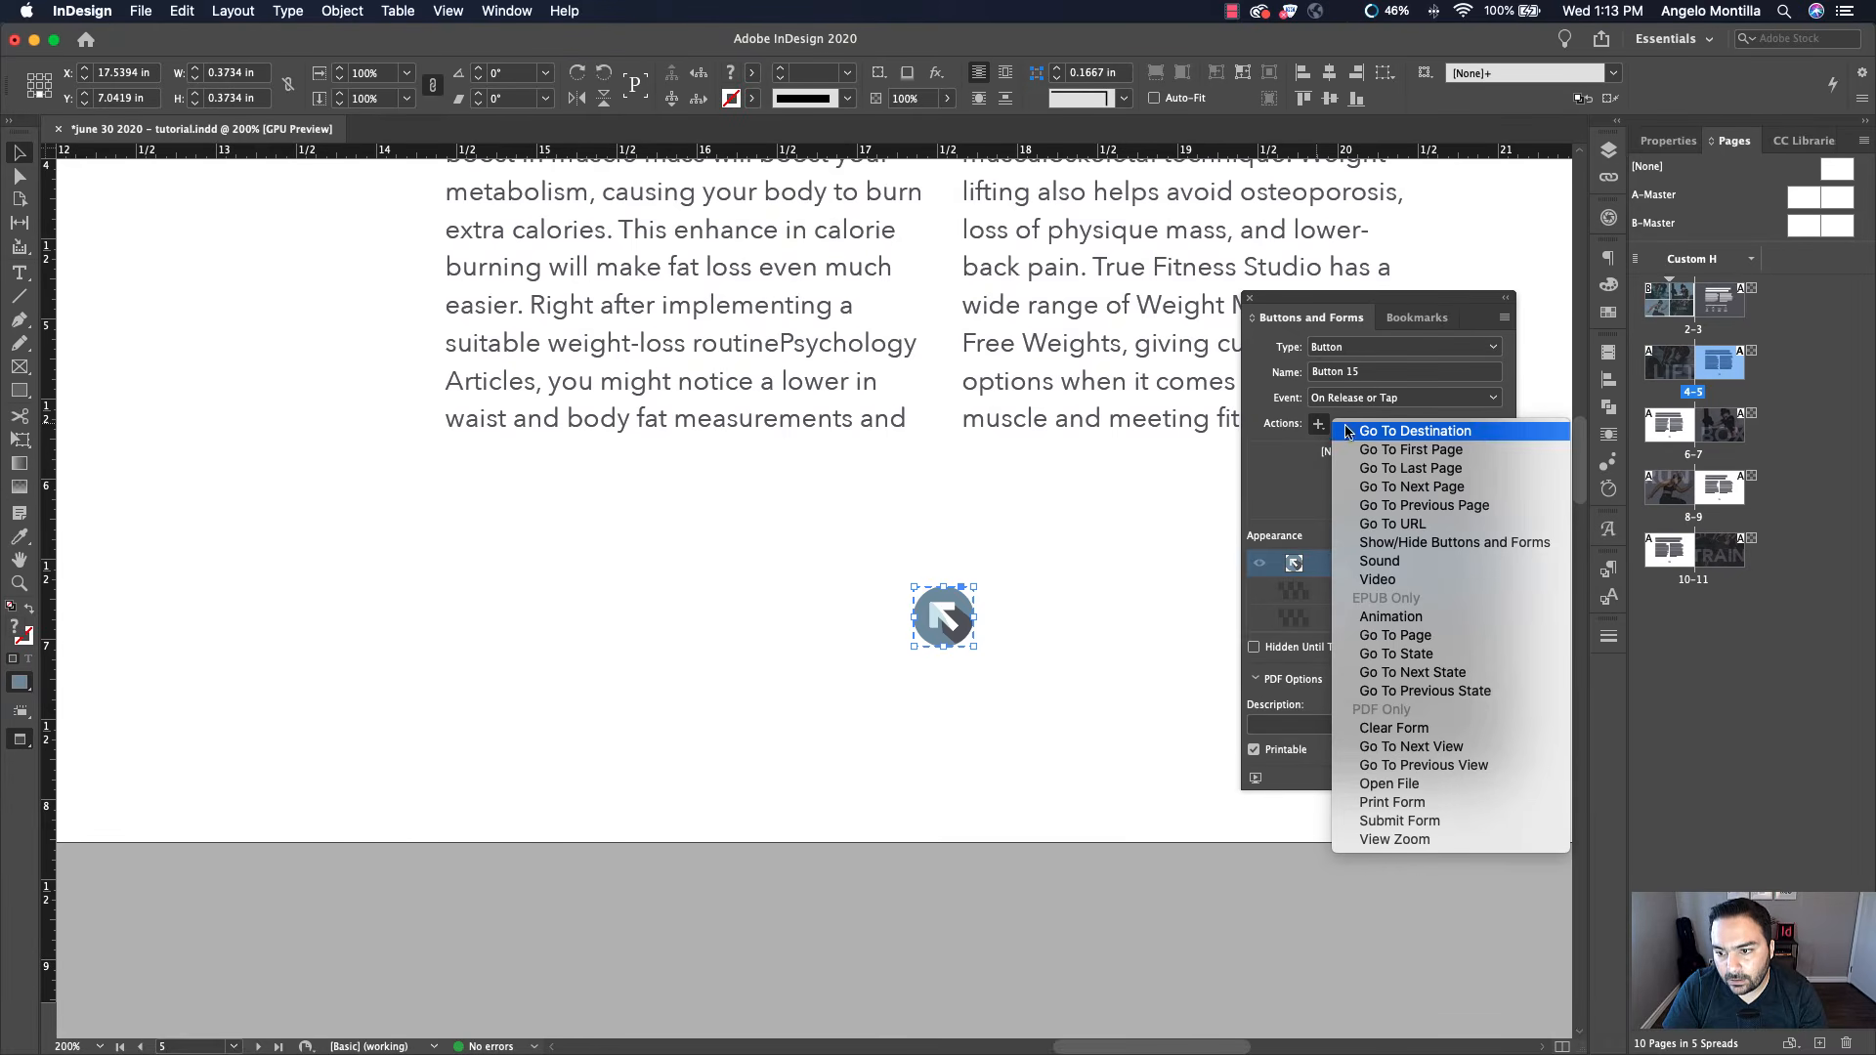
{"action": "left_click", "coordinate": [1499, 432]}
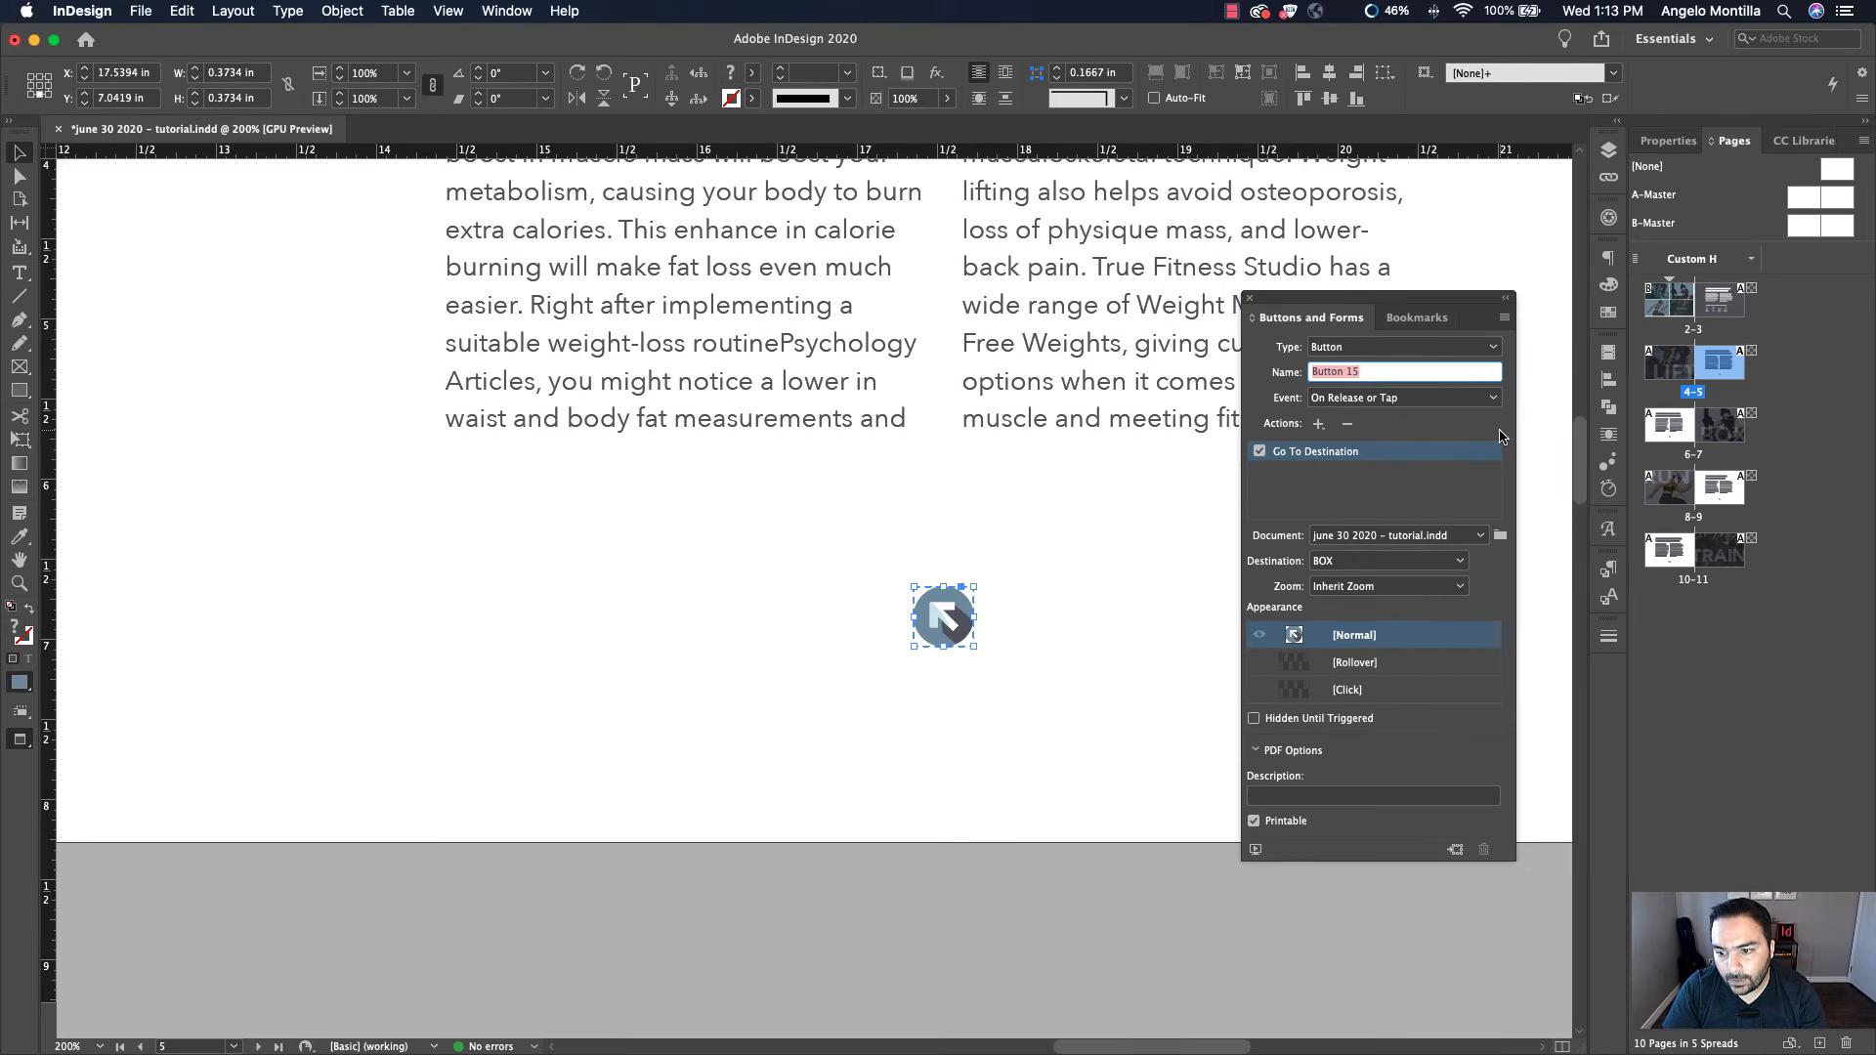
{"action": "left_click", "coordinate": [1347, 564]}
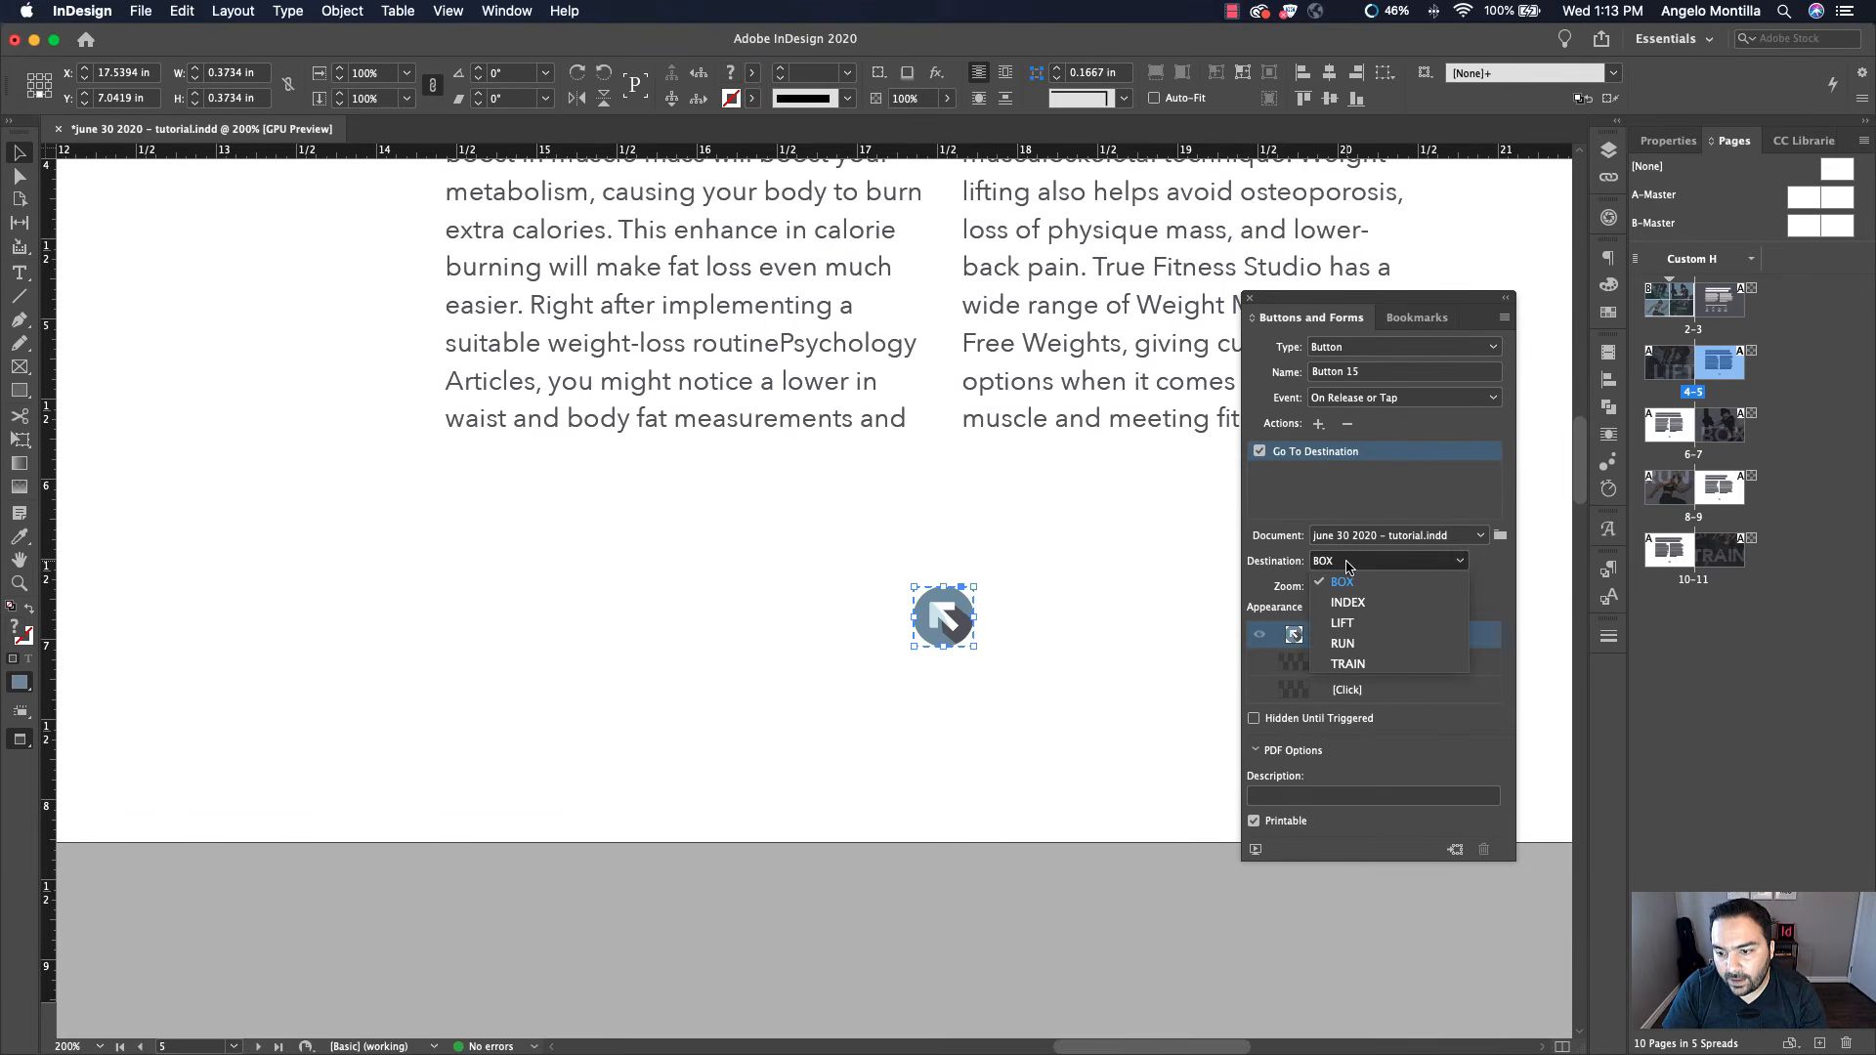
{"action": "left_click", "coordinate": [1372, 606]}
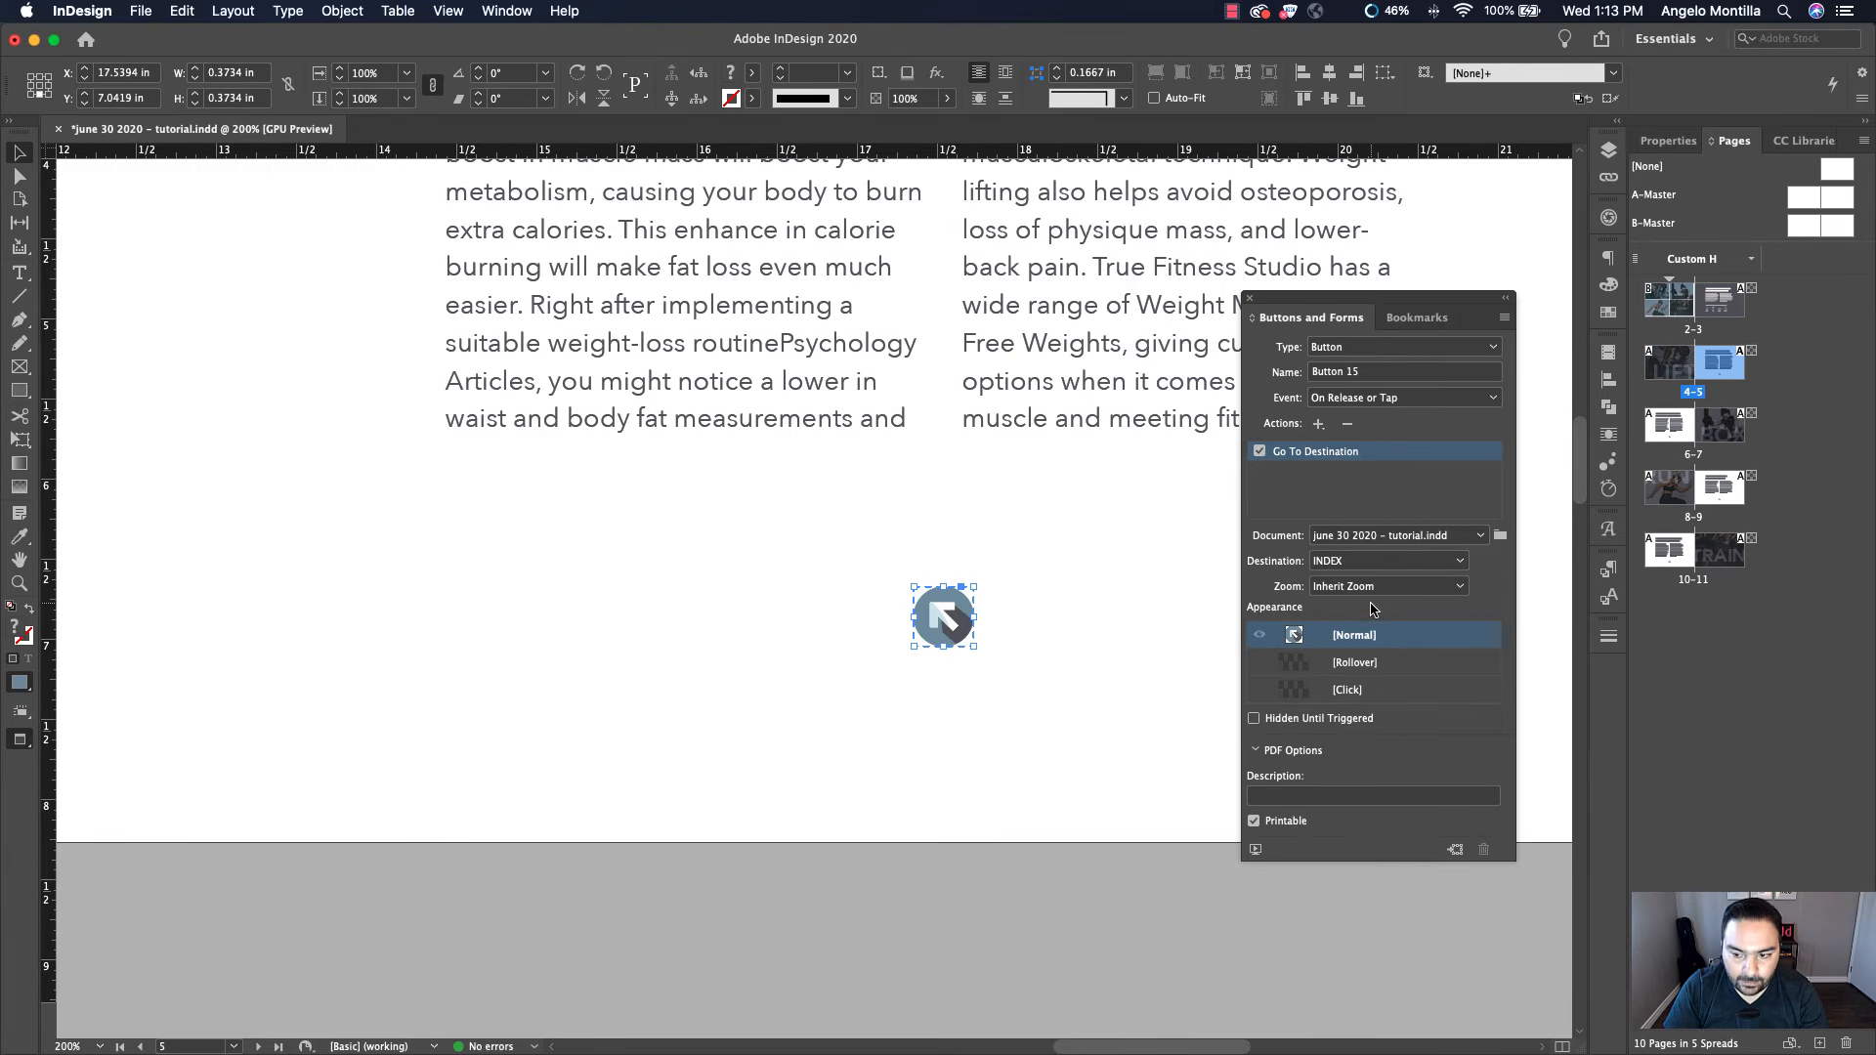
{"action": "left_click", "coordinate": [1162, 592]}
{"action": "scroll", "coordinate": [1159, 591], "scroll_direction": "down", "scroll_amount": 2}
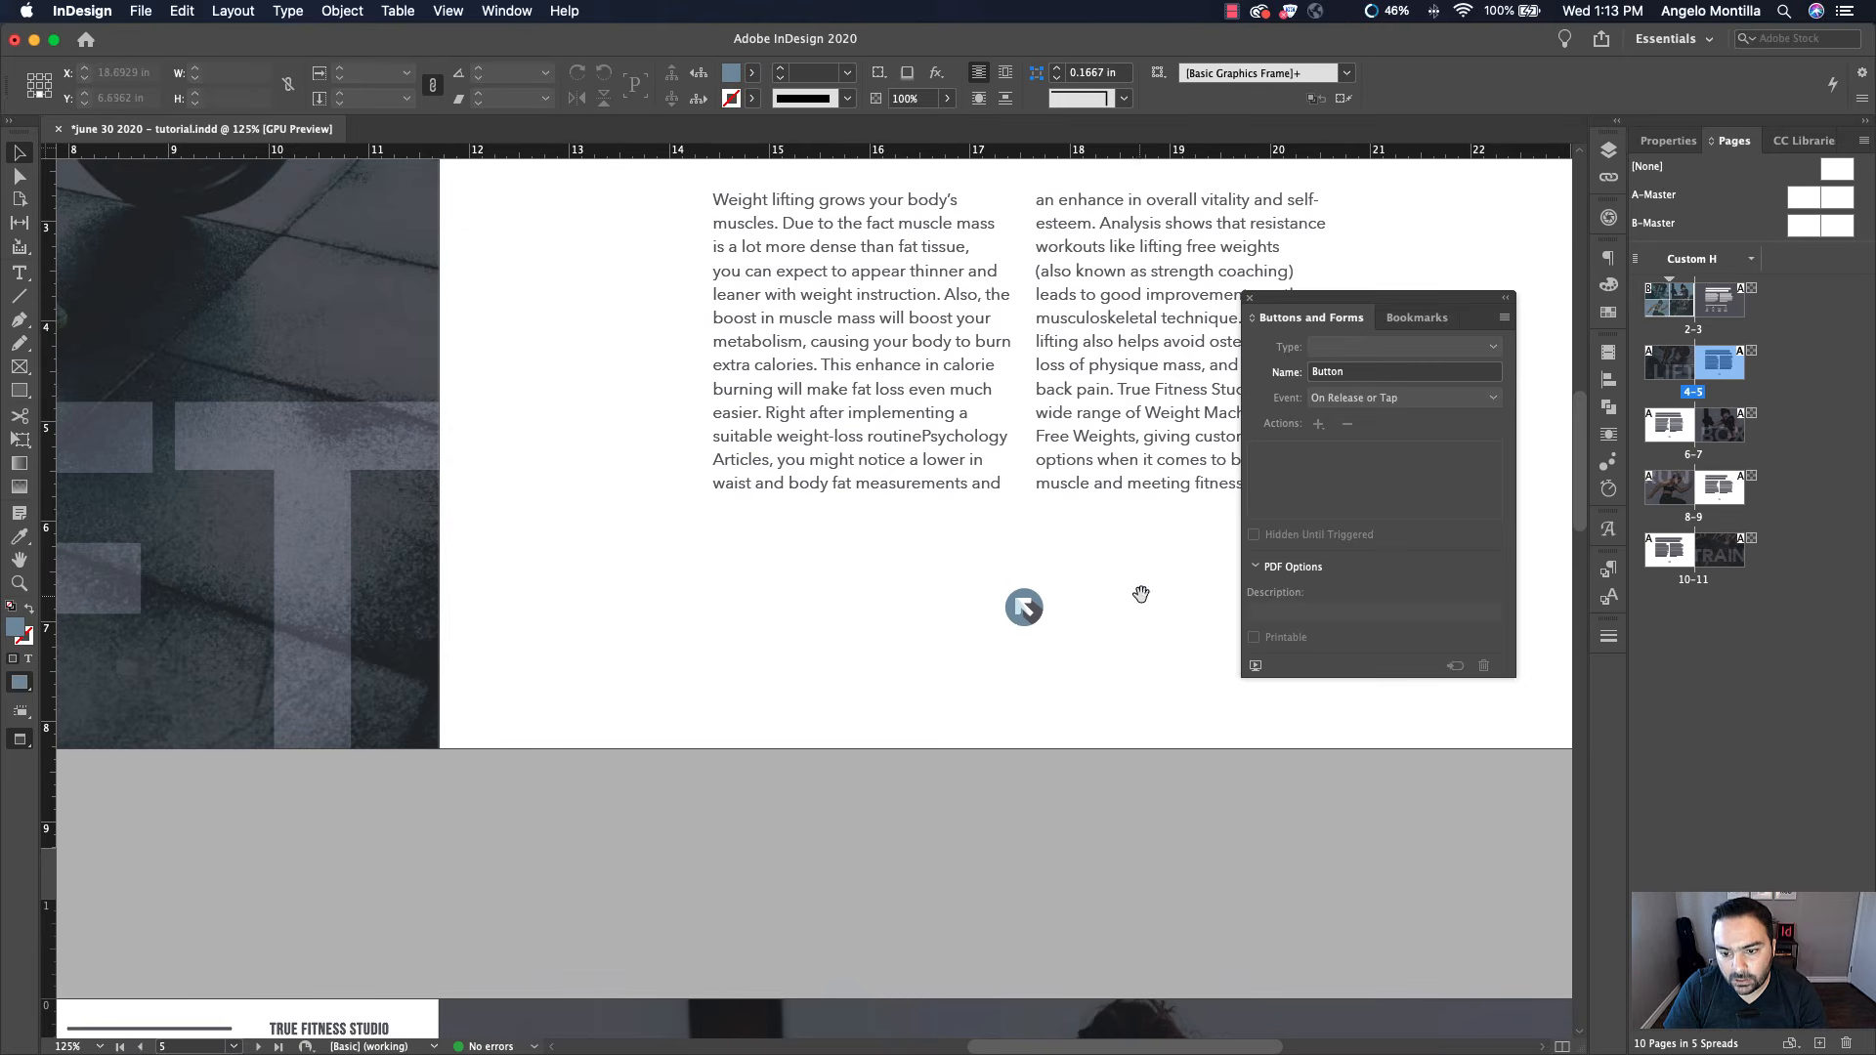
{"action": "left_click_drag", "start_coordinate": [1141, 594], "coordinate": [1152, 264]}
{"action": "left_click_drag", "start_coordinate": [709, 688], "coordinate": [1074, 272]}
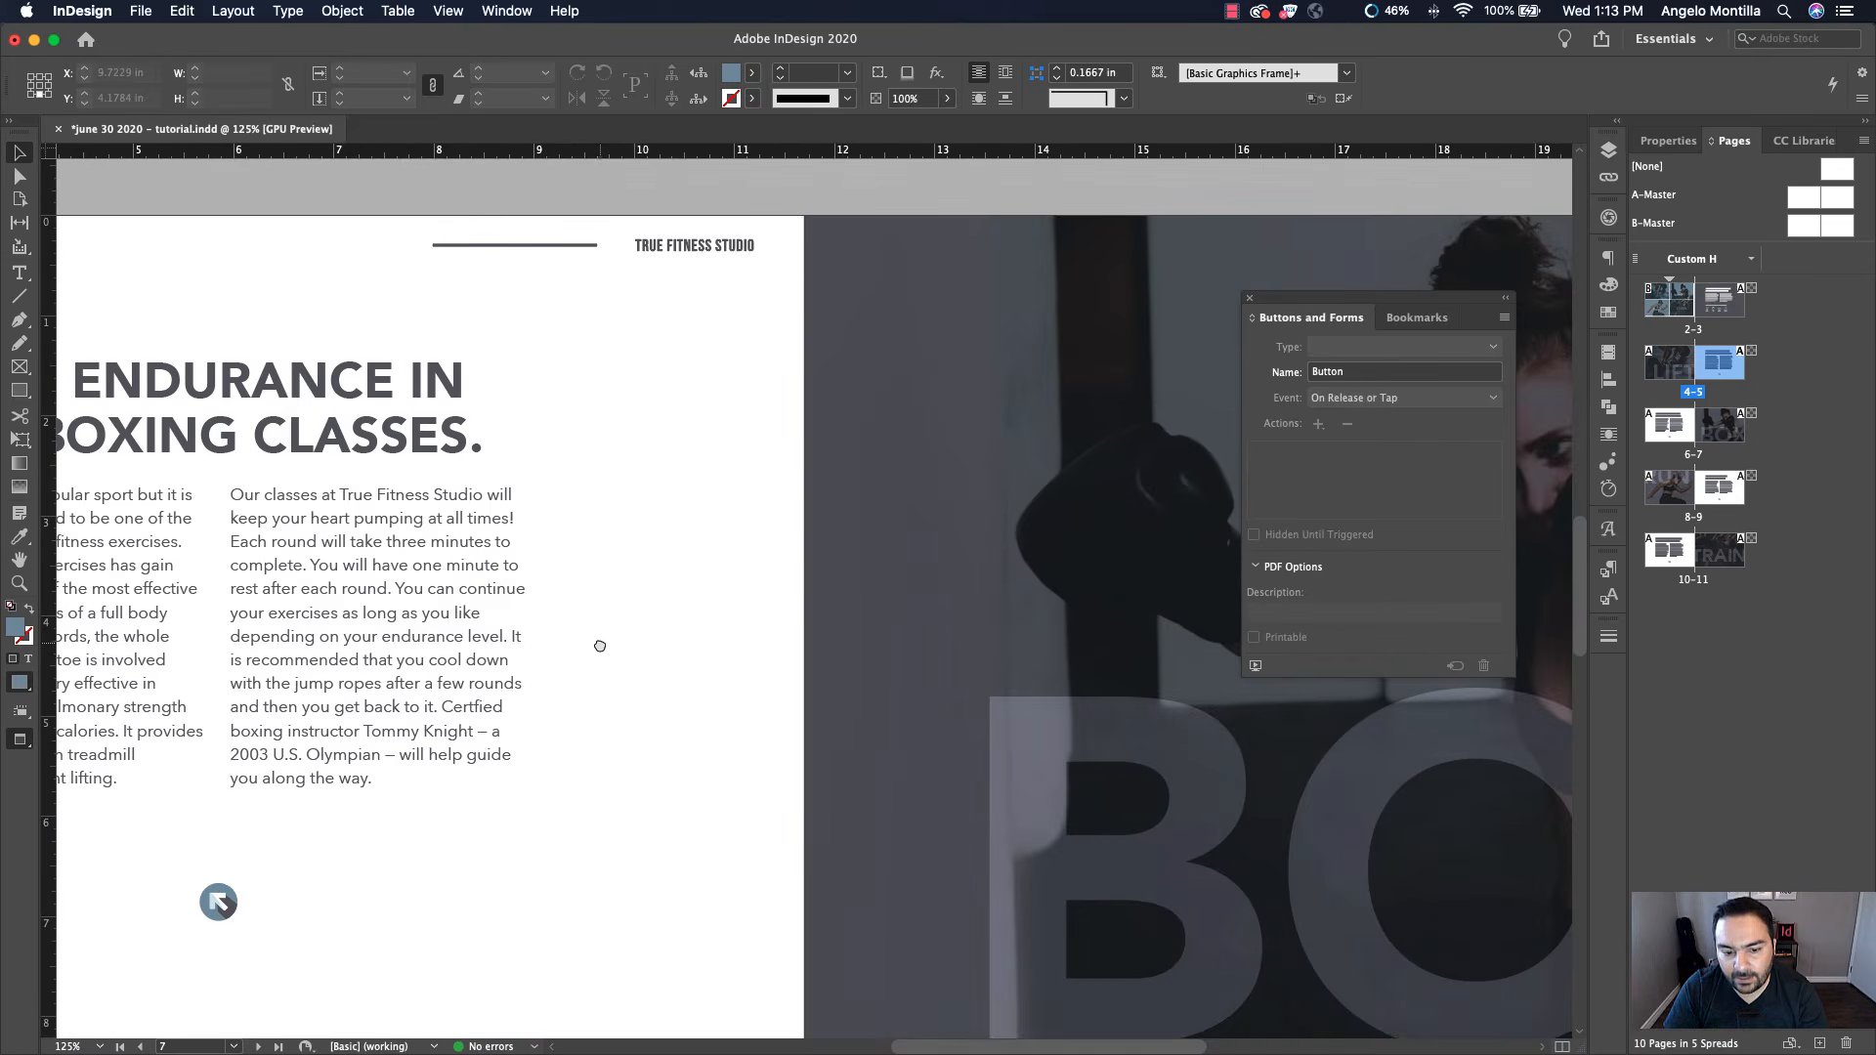
Give the page 6 return arrow button a Go To Destination action targeting the INDEX bookmark
{"action": "left_click_drag", "start_coordinate": [600, 646], "coordinate": [926, 340]}
{"action": "left_click_drag", "start_coordinate": [623, 567], "coordinate": [845, 560]}
{"action": "scroll", "coordinate": [725, 579], "scroll_direction": "up", "scroll_amount": 2}
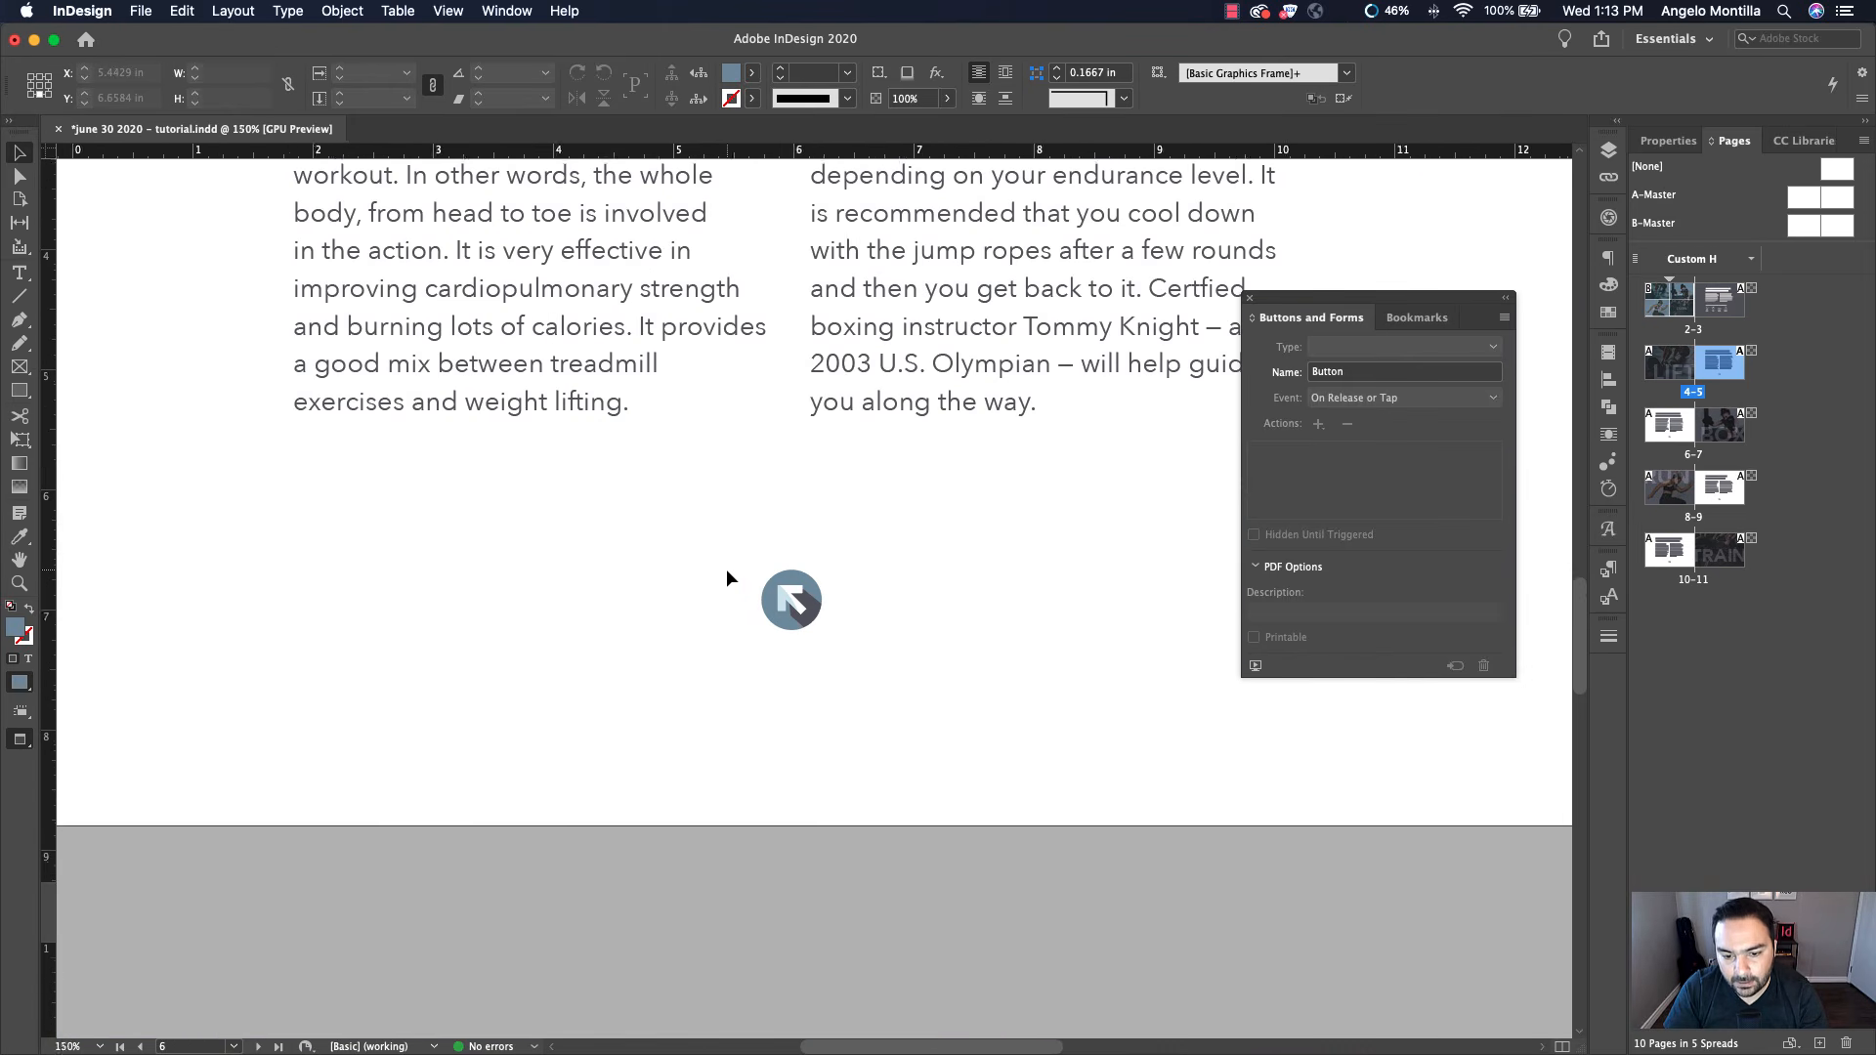
{"action": "left_click", "coordinate": [790, 598]}
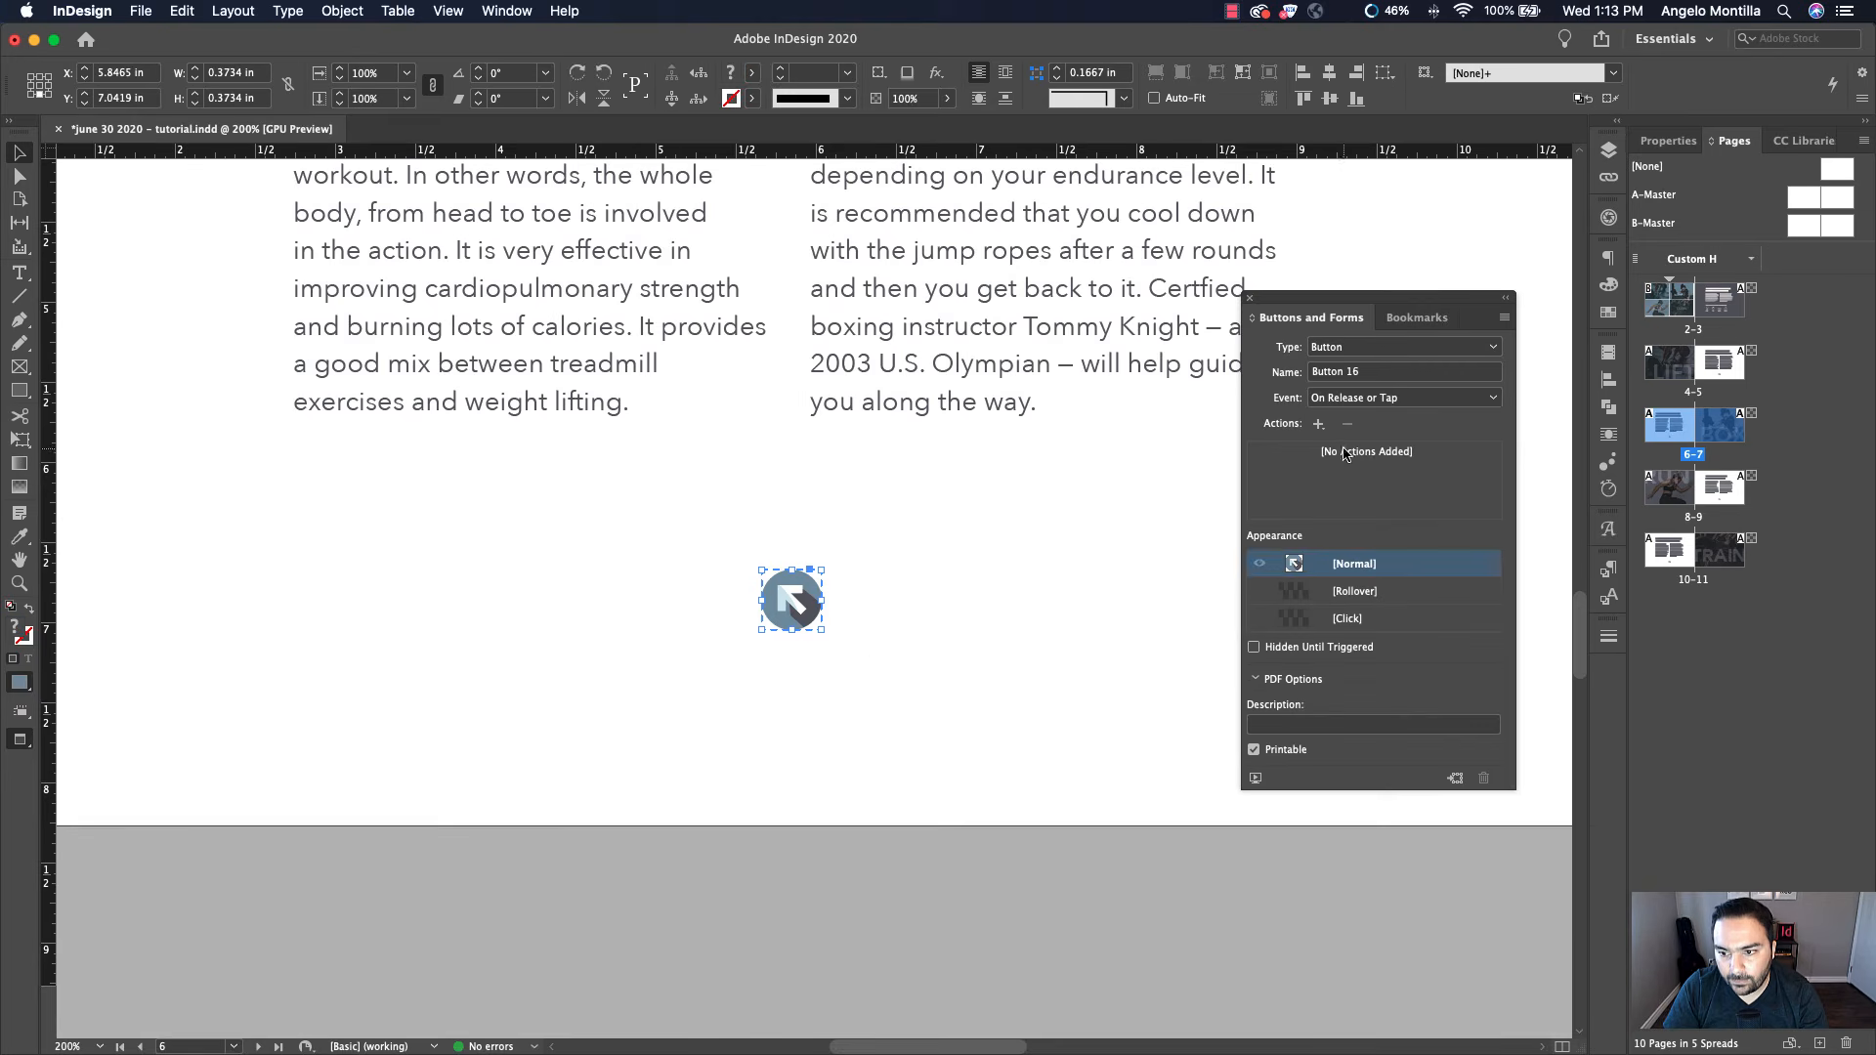
{"action": "left_click", "coordinate": [1319, 424]}
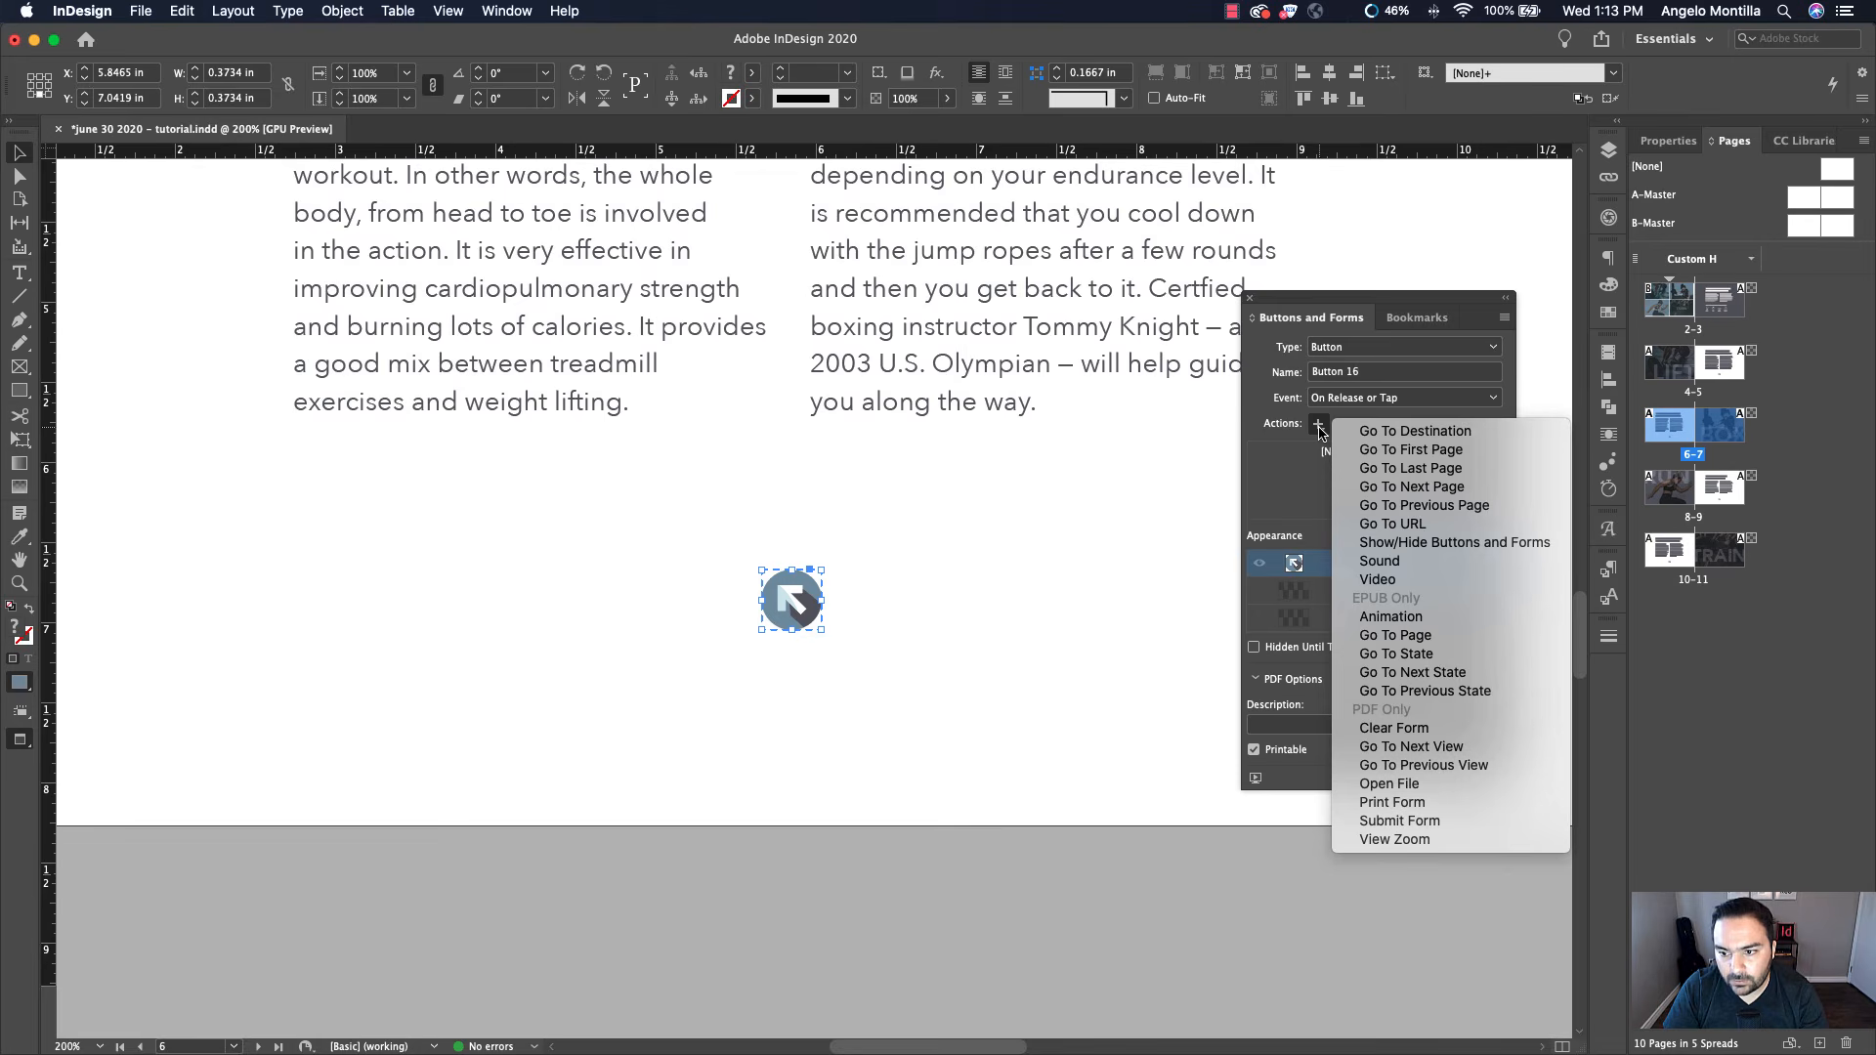
{"action": "left_click", "coordinate": [1437, 434]}
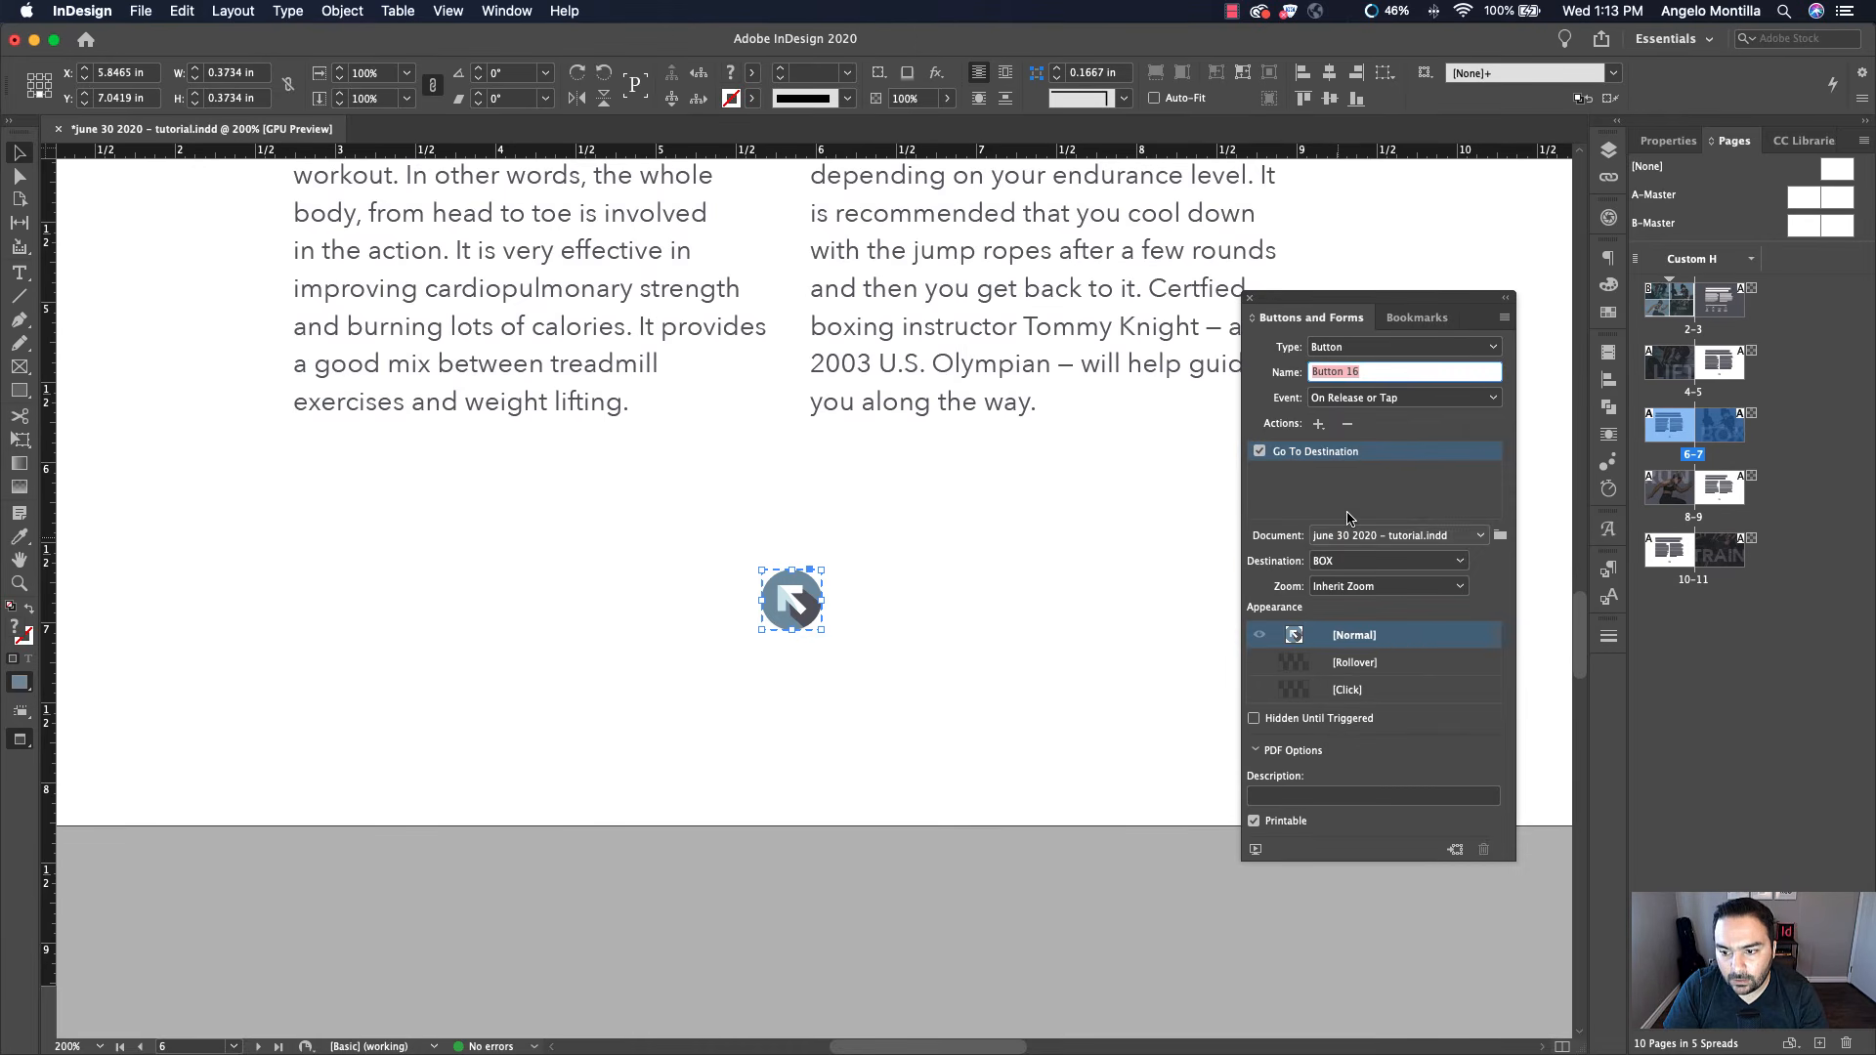
{"action": "left_click", "coordinate": [1336, 563]}
{"action": "left_click", "coordinate": [1349, 603]}
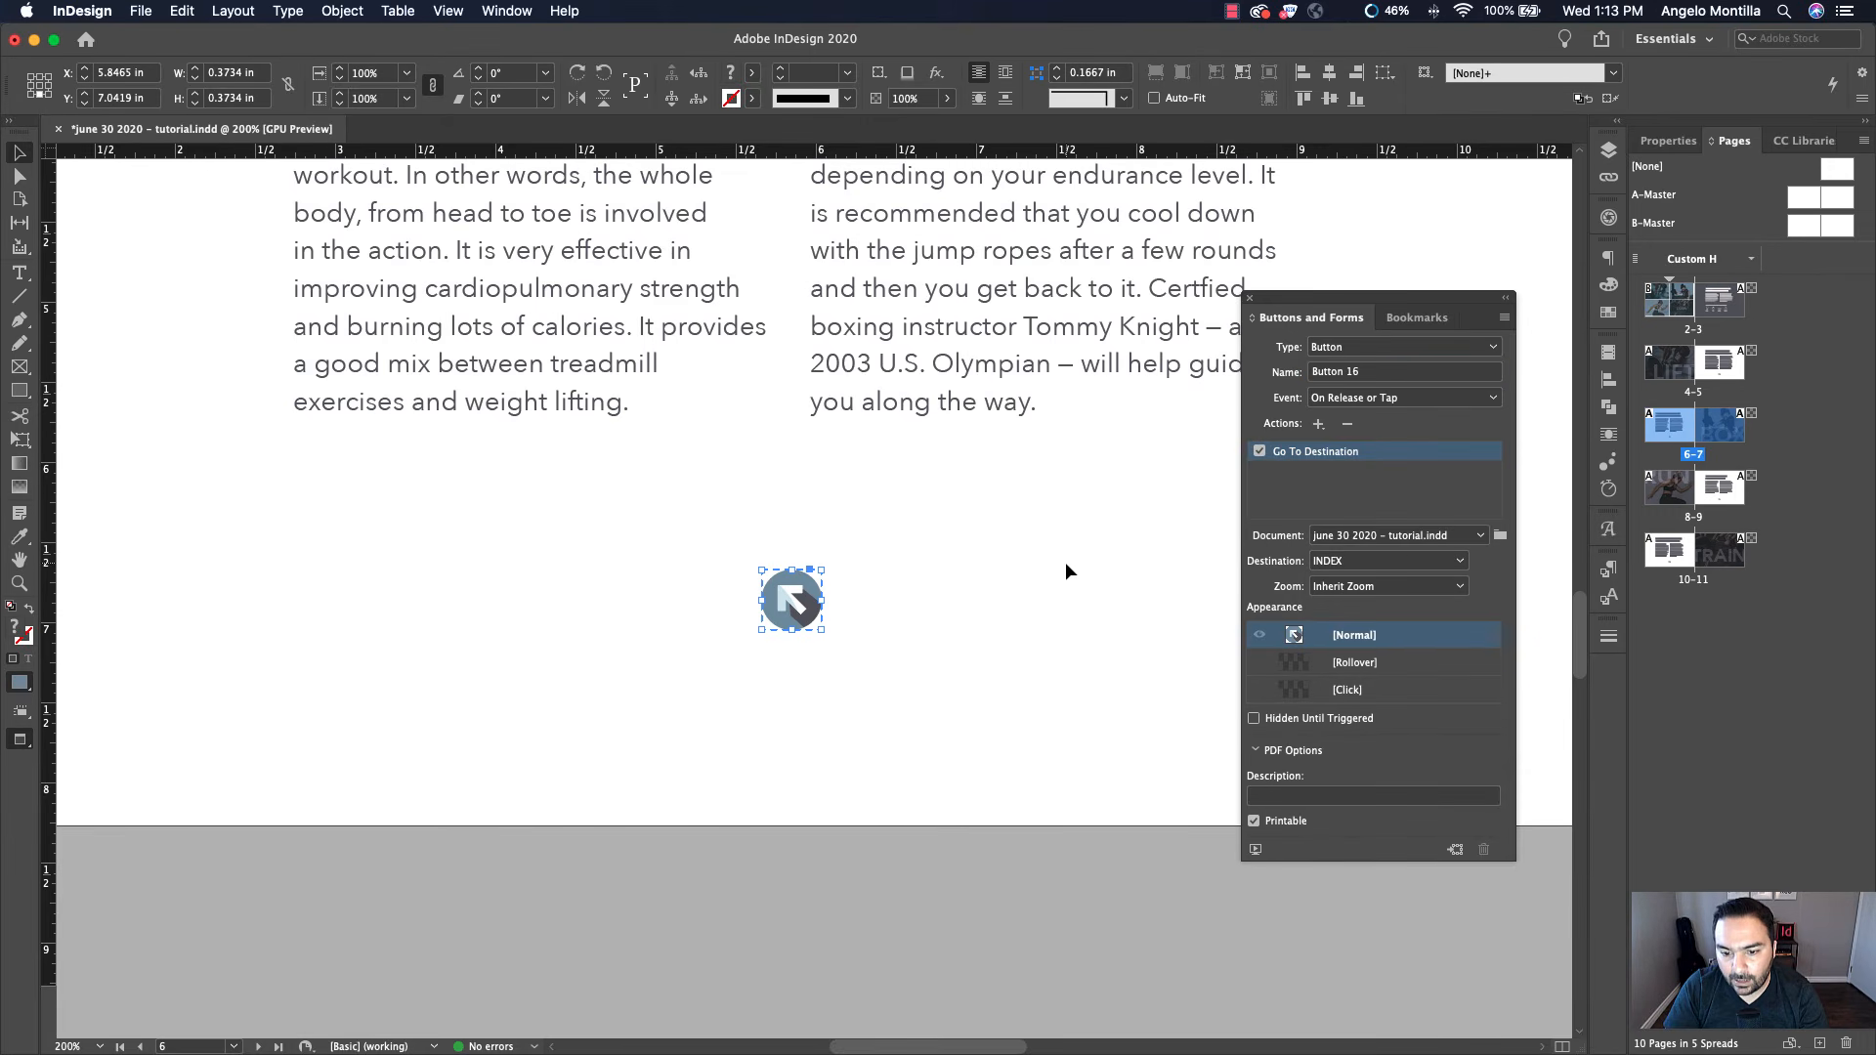
Give the page 9 return arrow button a Go To Destination action targeting the INDEX bookmark
{"action": "double_click", "coordinate": [1723, 488]}
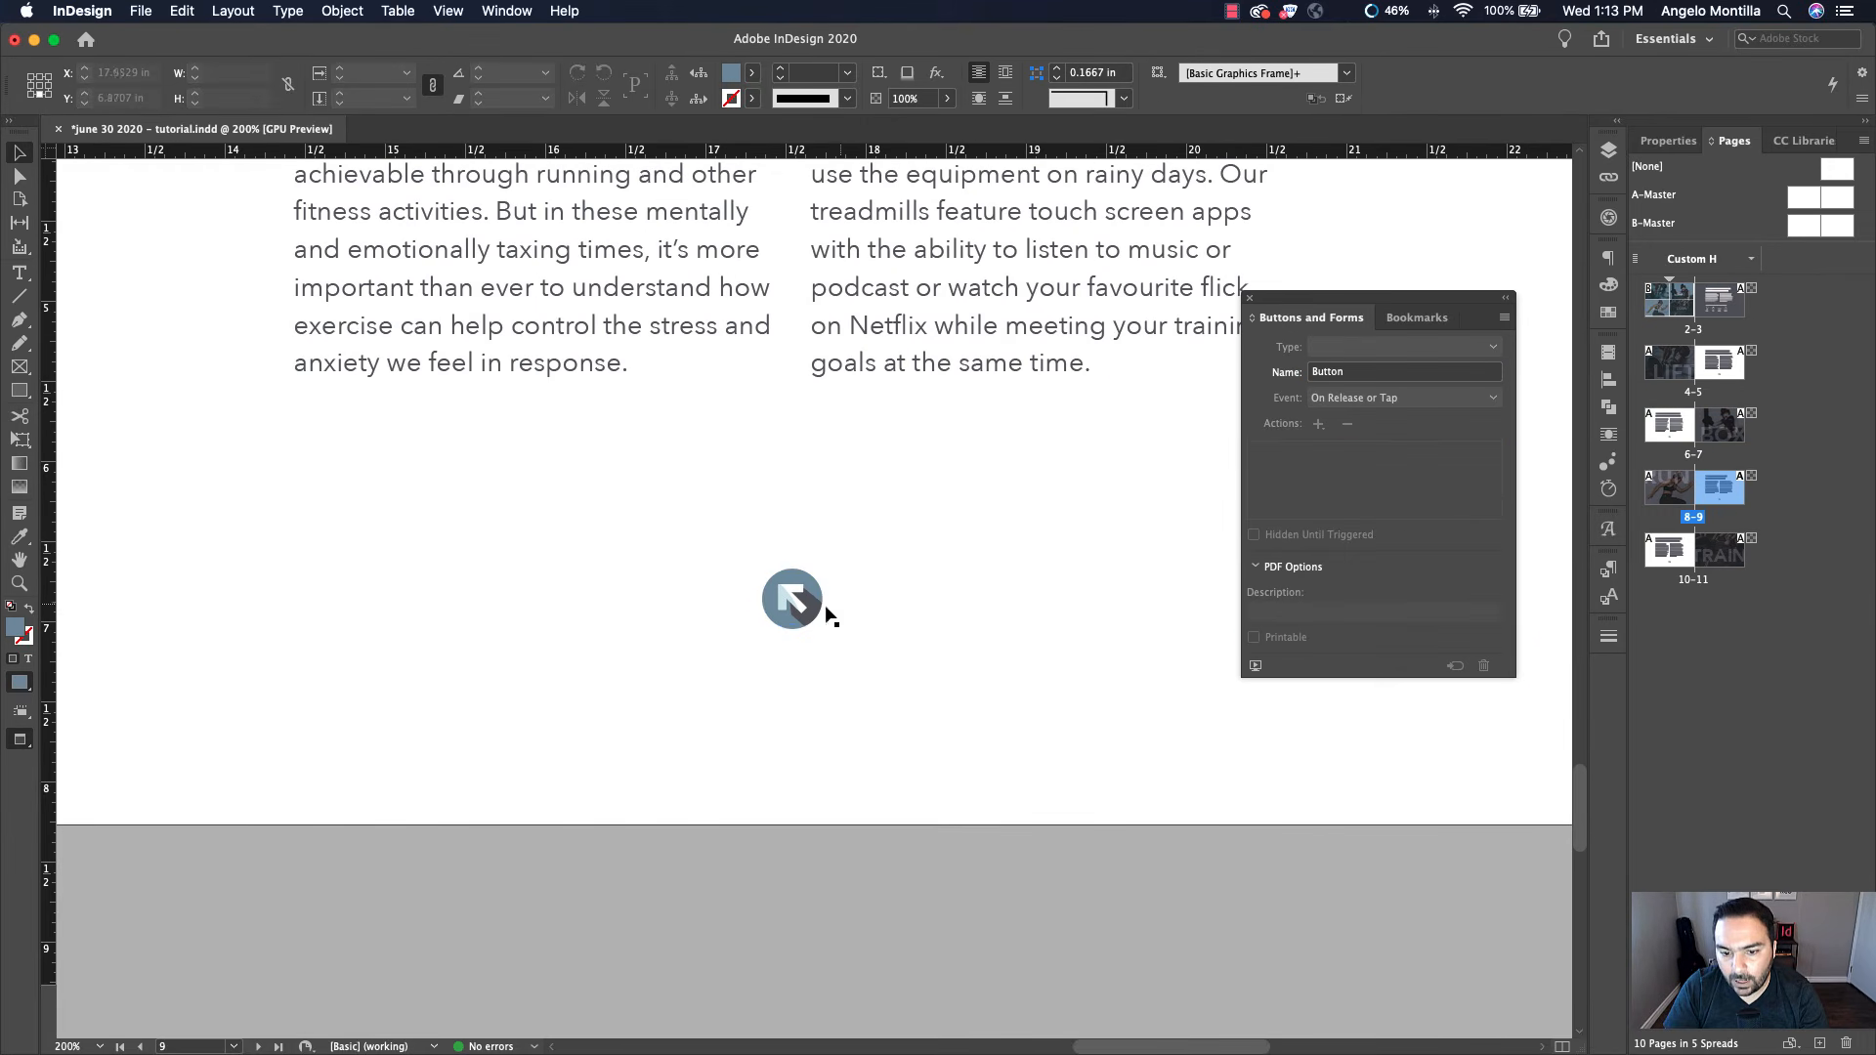
{"action": "left_click", "coordinate": [789, 600]}
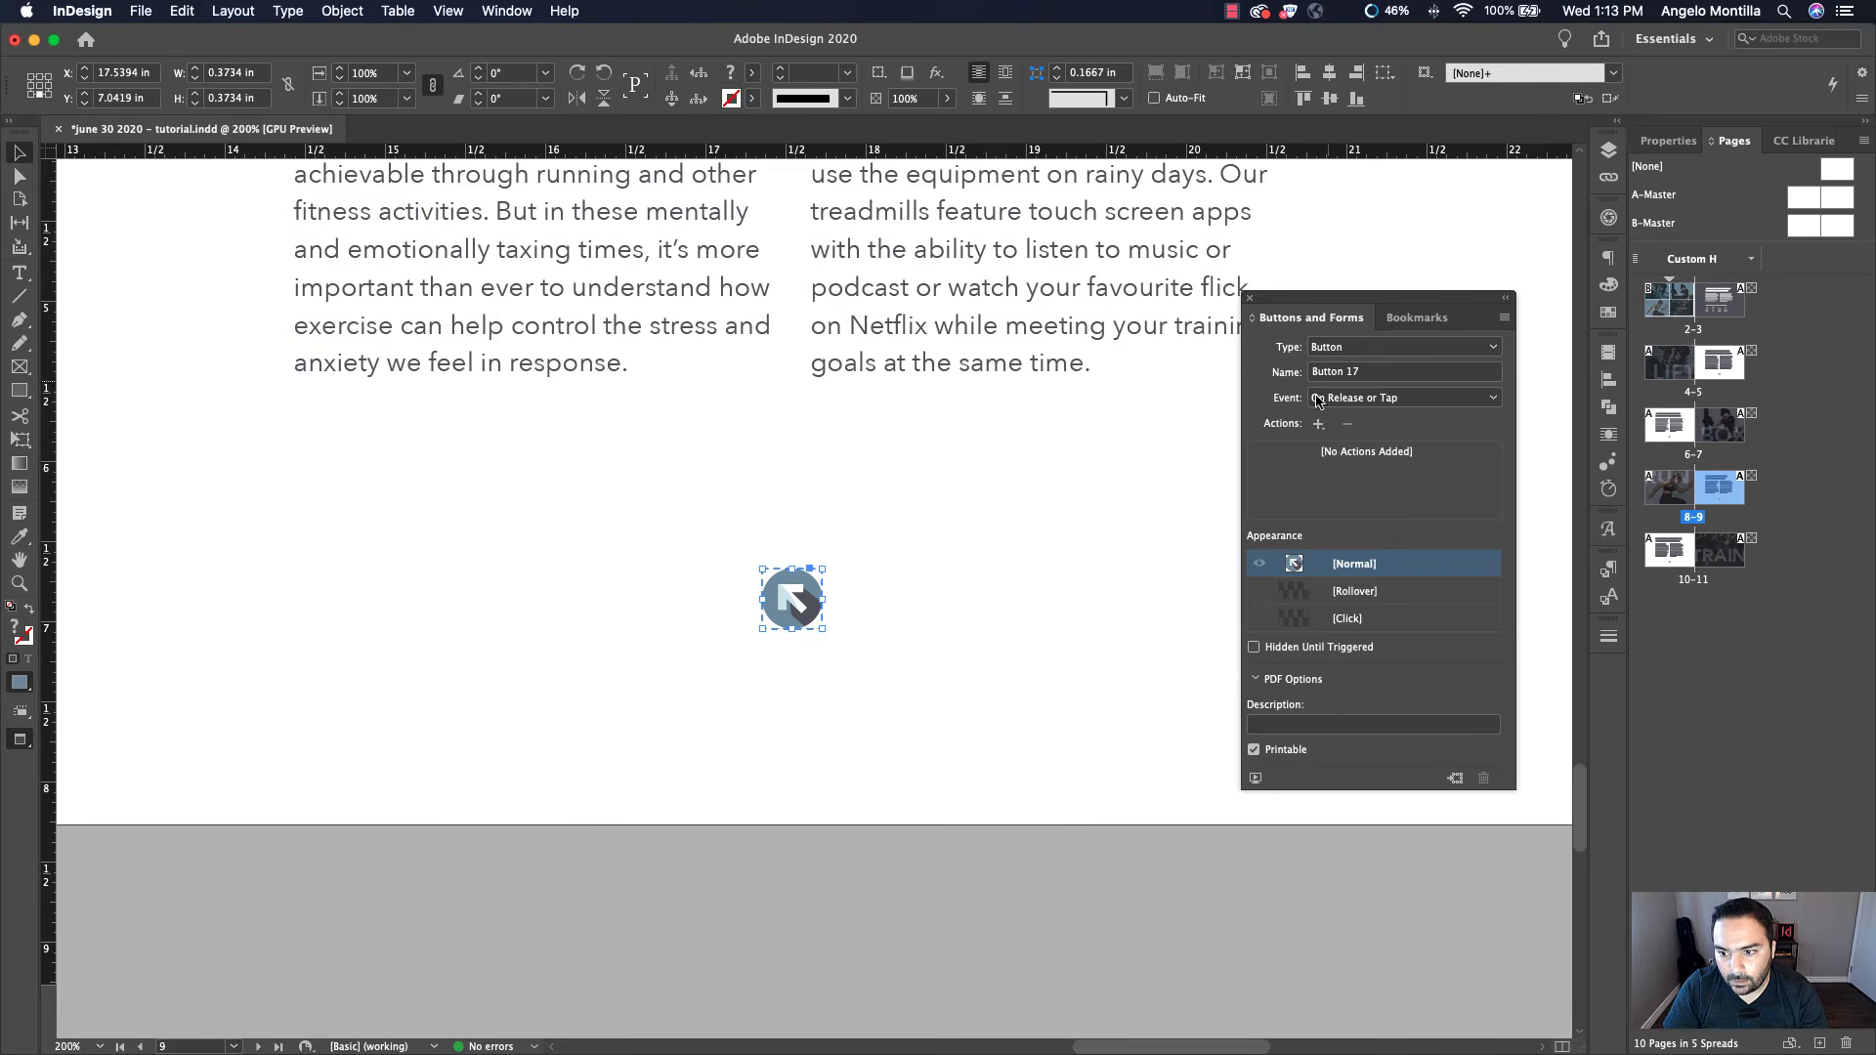
{"action": "left_click", "coordinate": [1319, 423]}
{"action": "left_click", "coordinate": [1413, 431]}
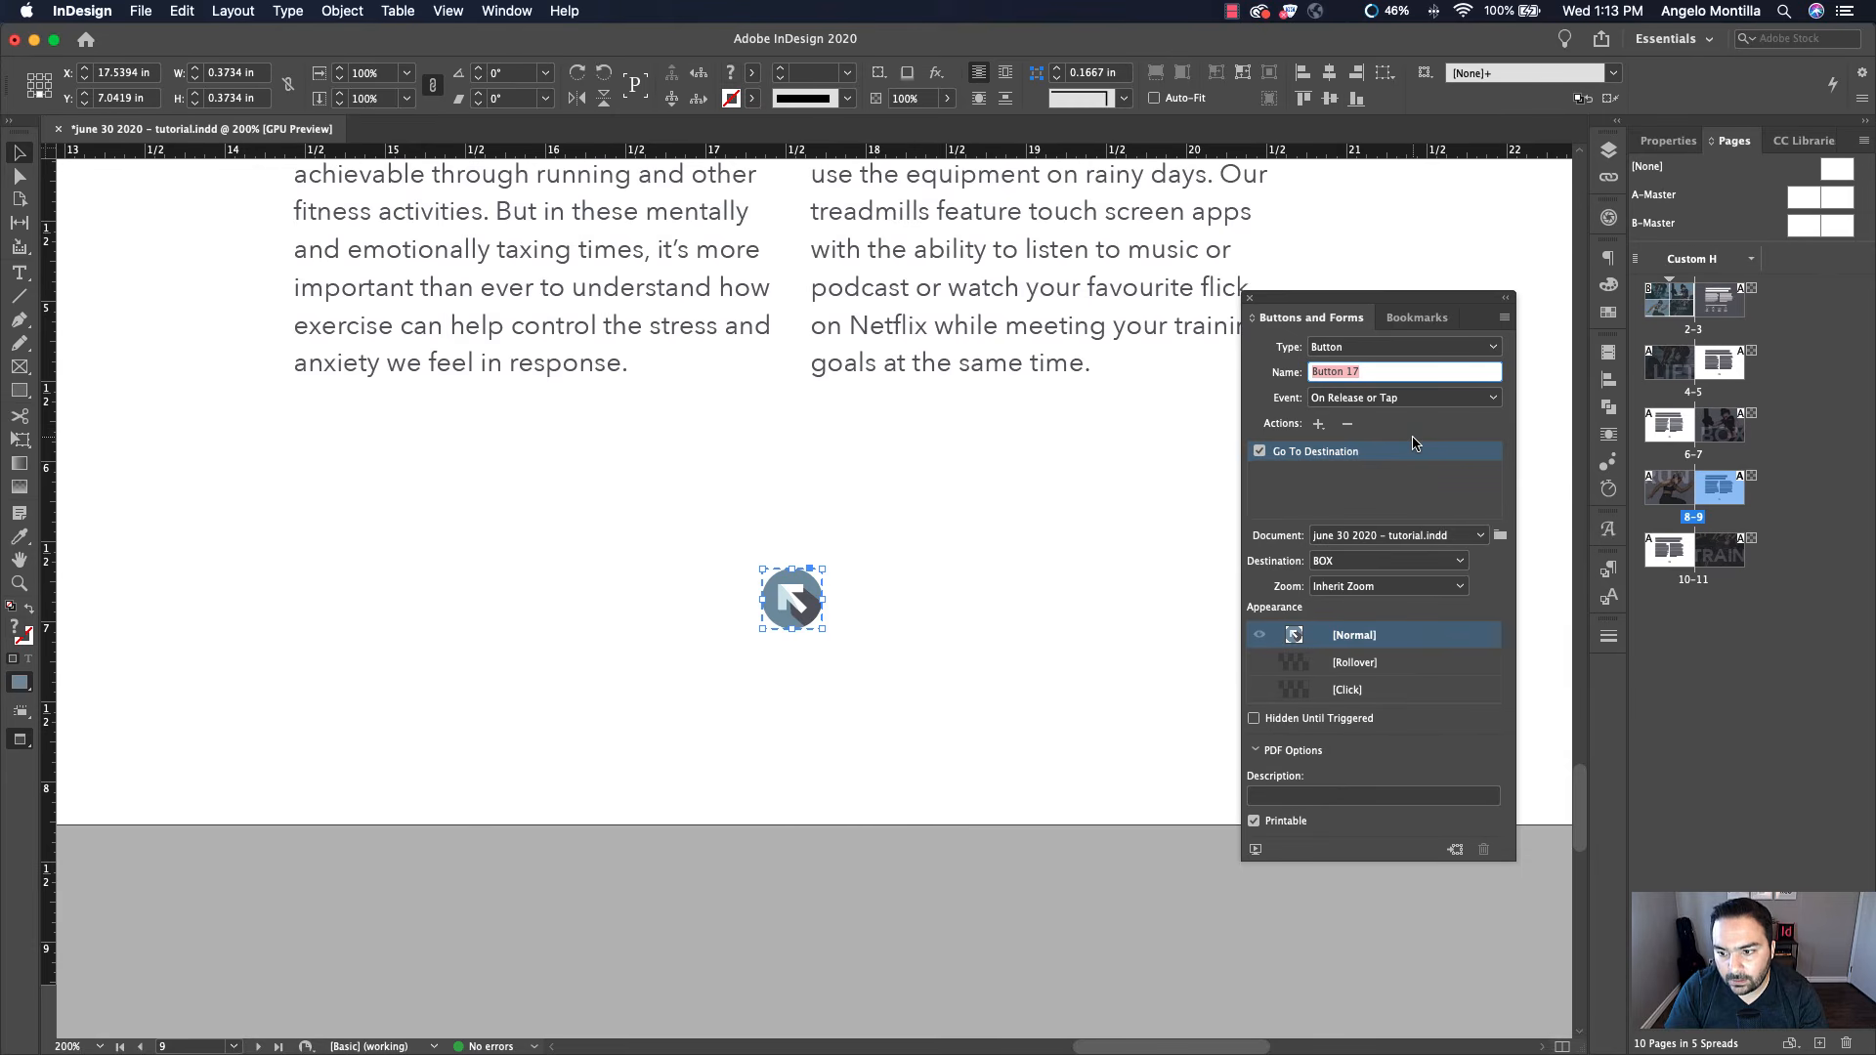
{"action": "left_click", "coordinate": [1368, 561]}
{"action": "left_click", "coordinate": [1343, 603]}
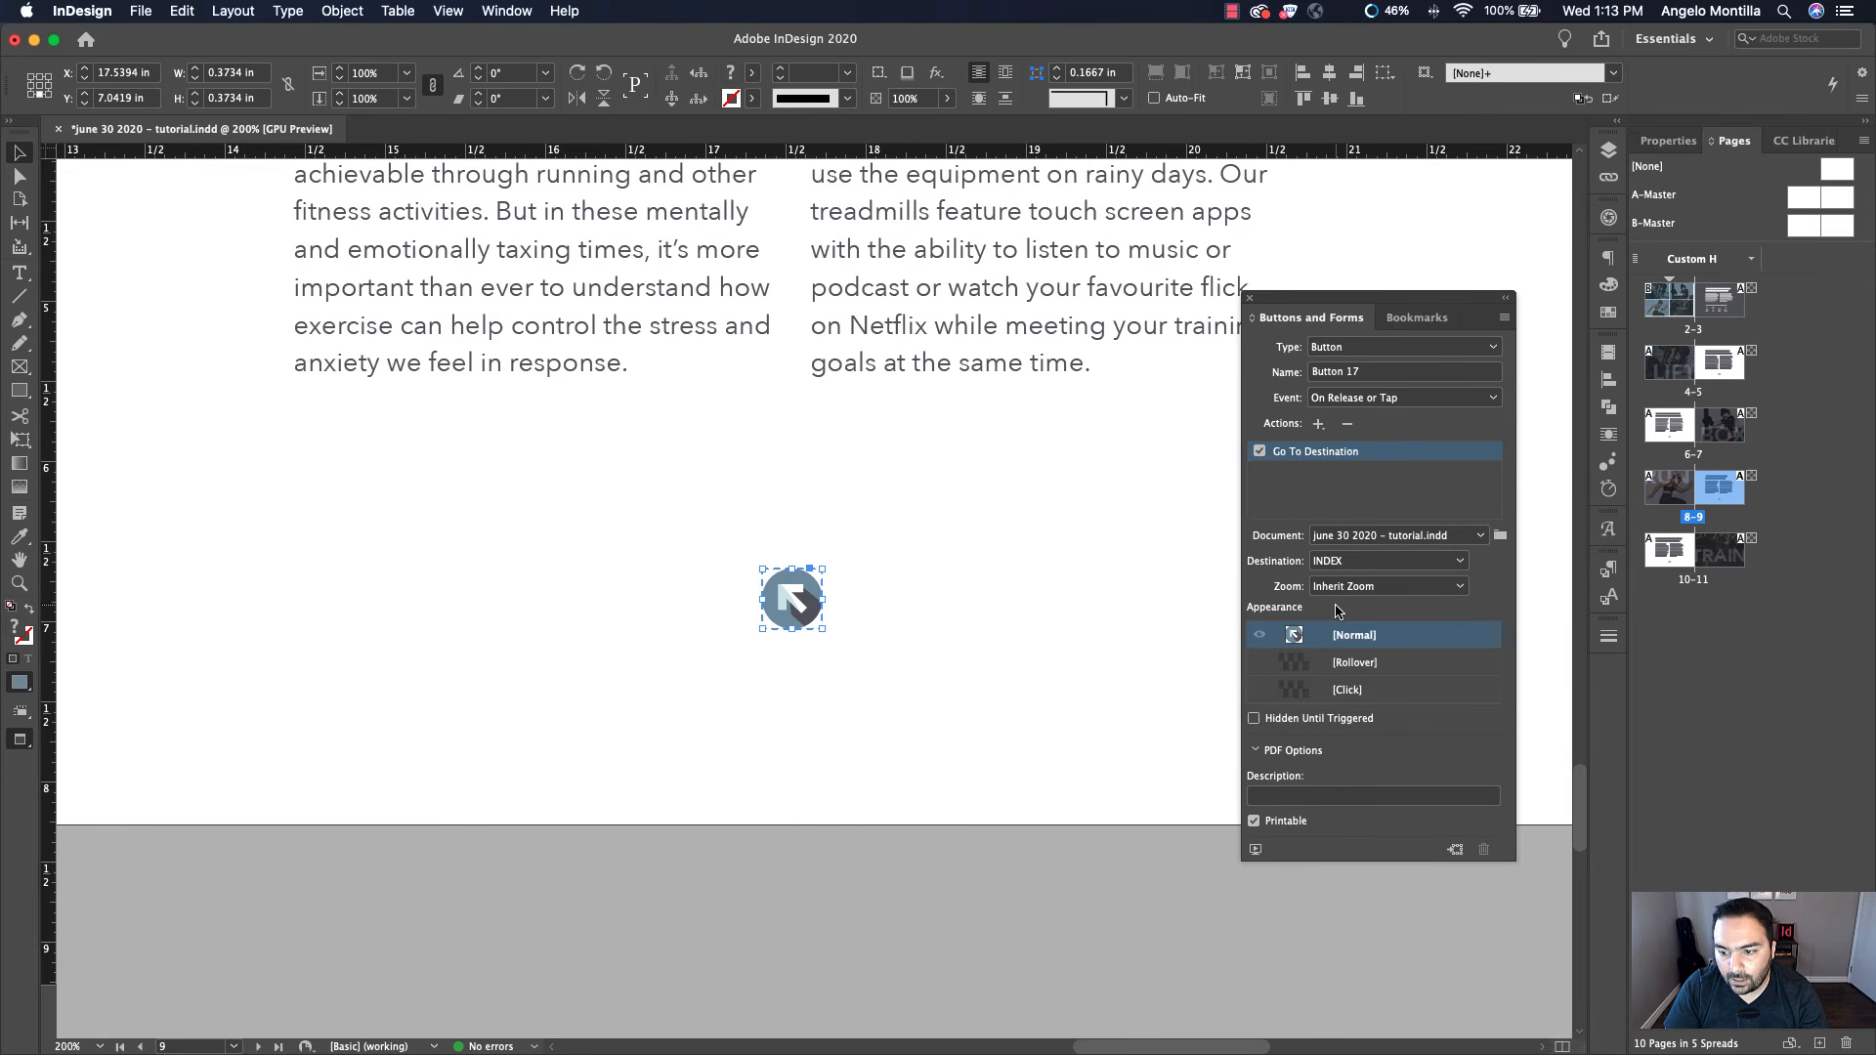
Give the page 10 return arrow button a Go To Destination action targeting the INDEX bookmark
{"action": "double_click", "coordinate": [1690, 557]}
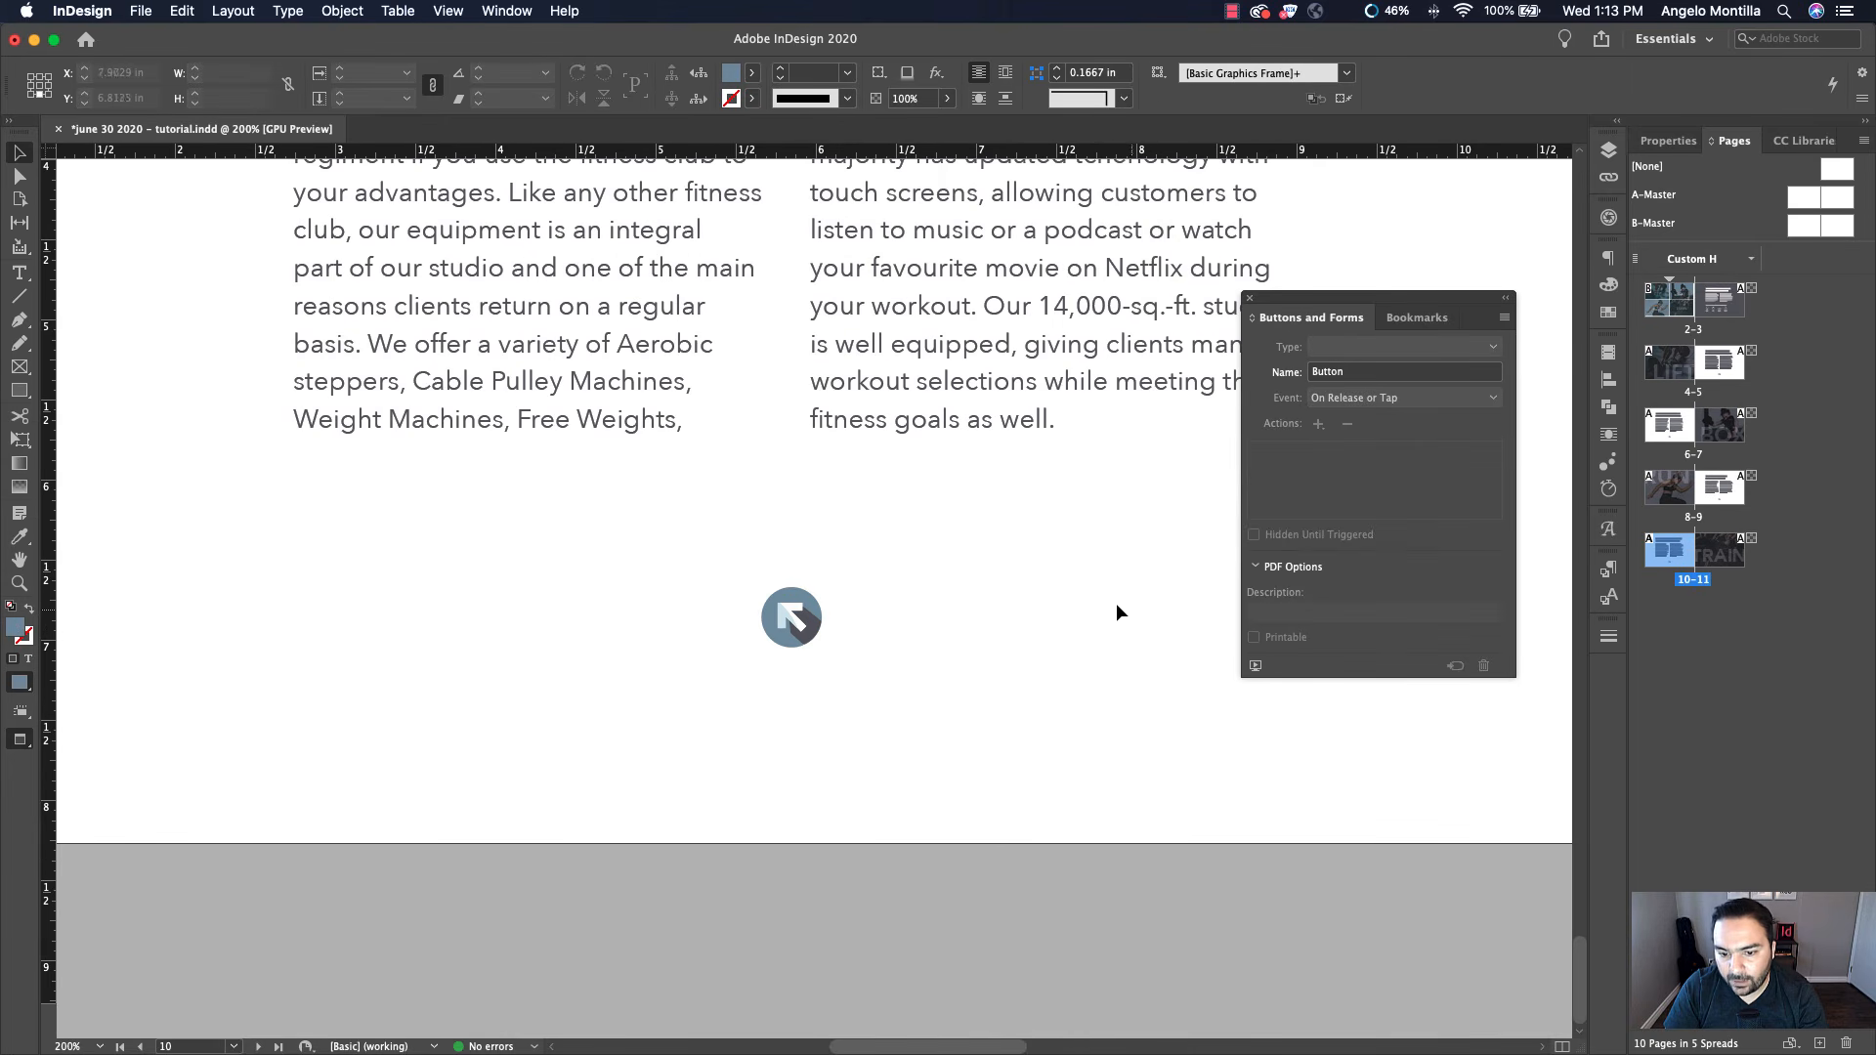
{"action": "left_click", "coordinate": [805, 619]}
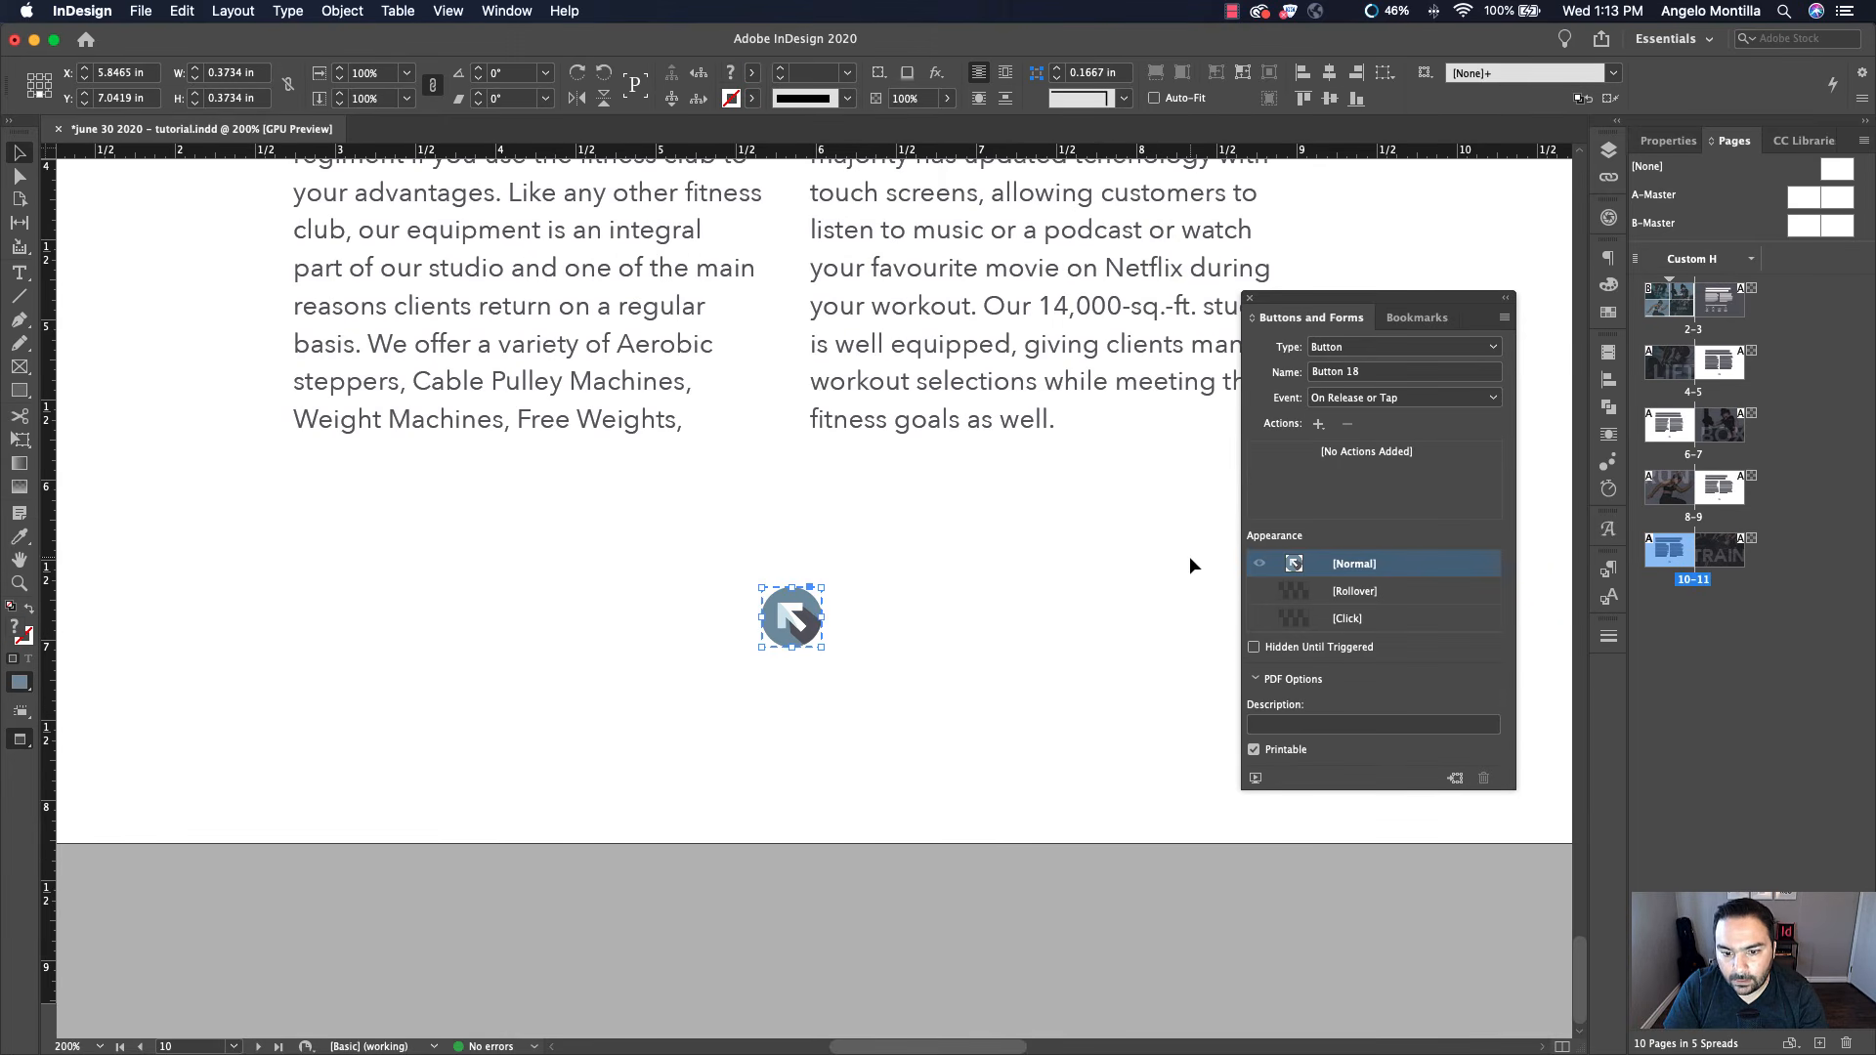
{"action": "left_click", "coordinate": [1318, 424]}
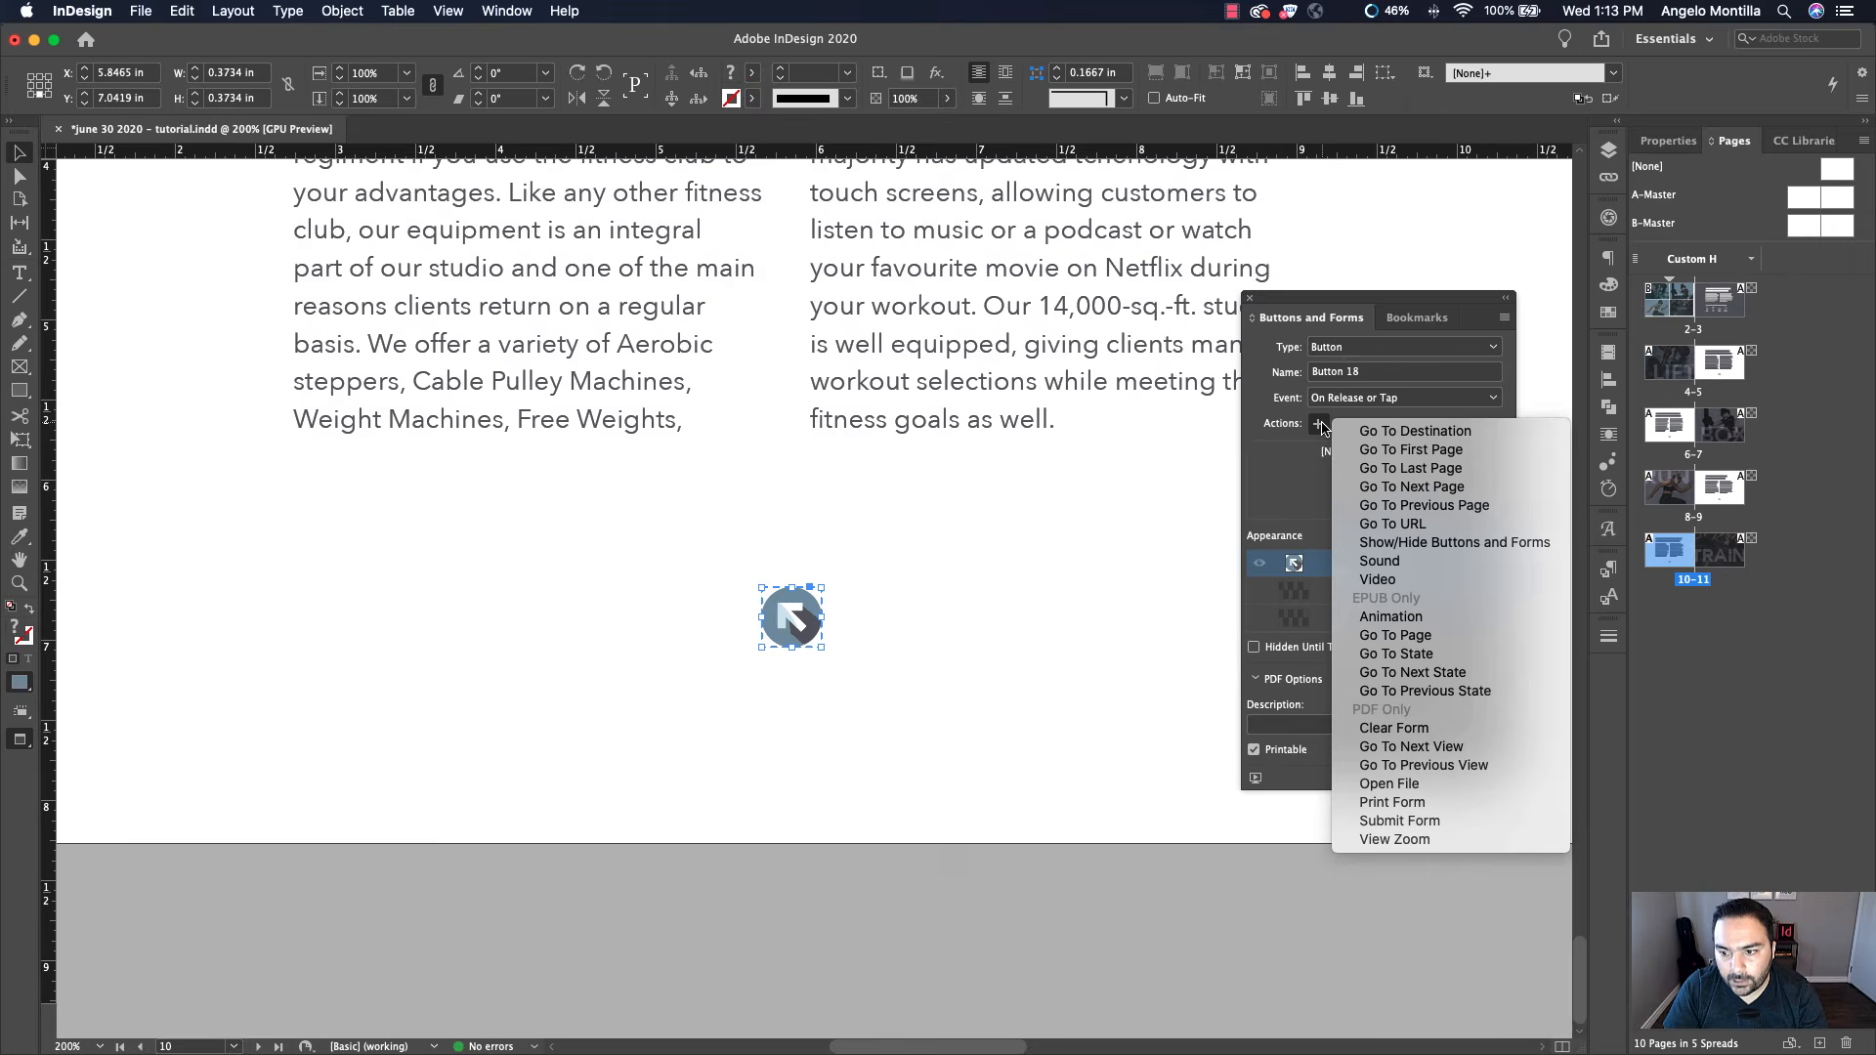
{"action": "left_click", "coordinate": [1514, 435]}
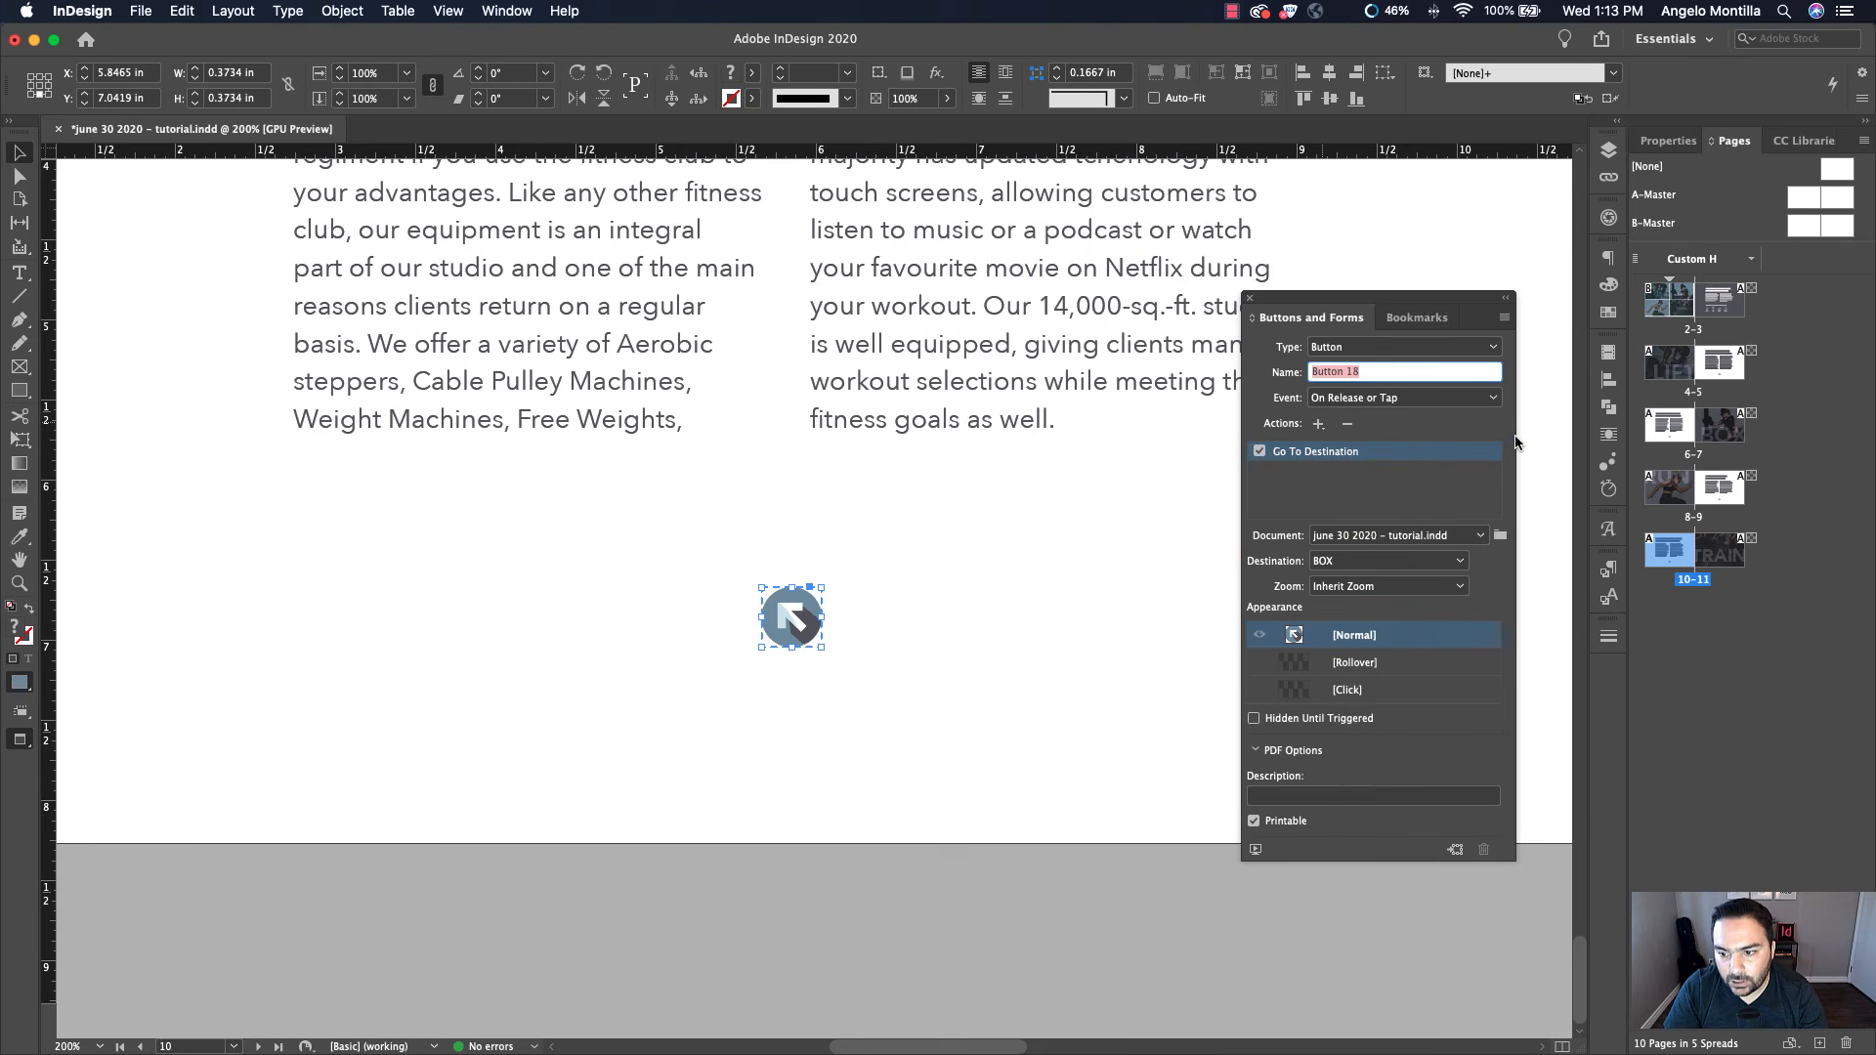
{"action": "left_click", "coordinate": [1388, 561]}
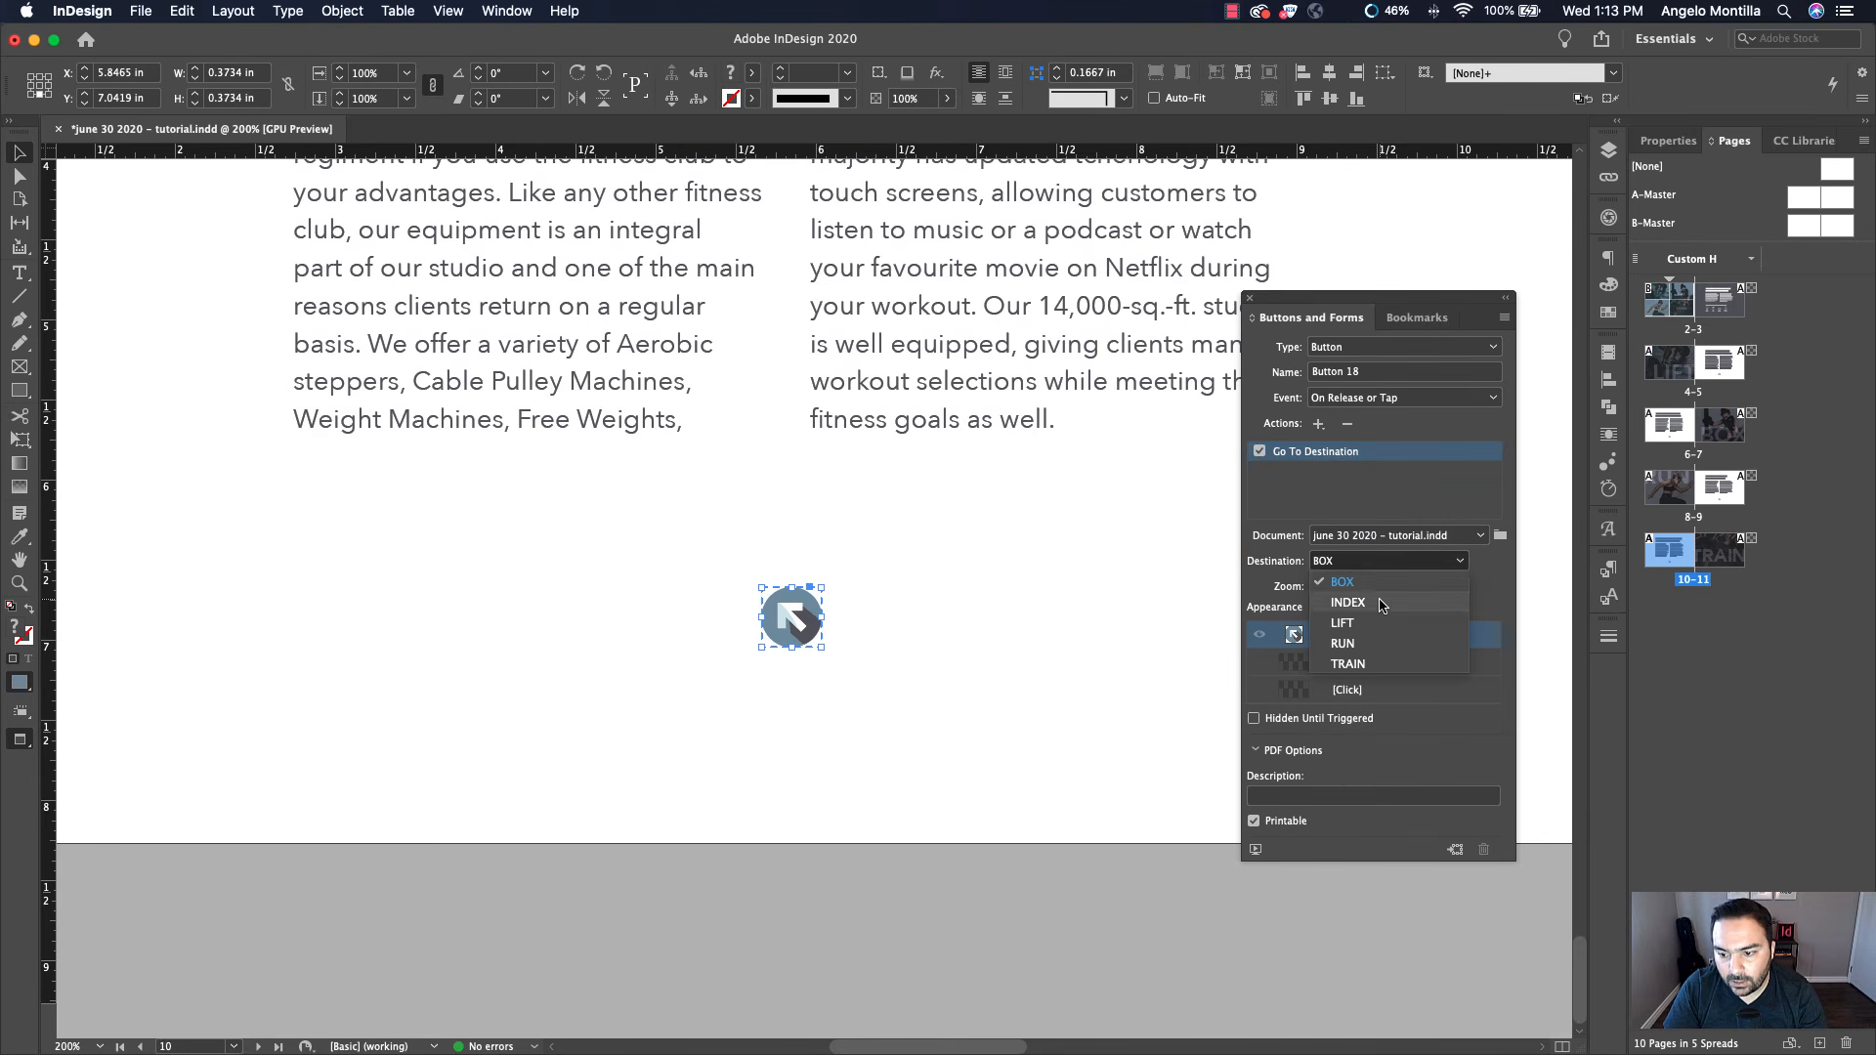
{"action": "left_click", "coordinate": [1381, 606]}
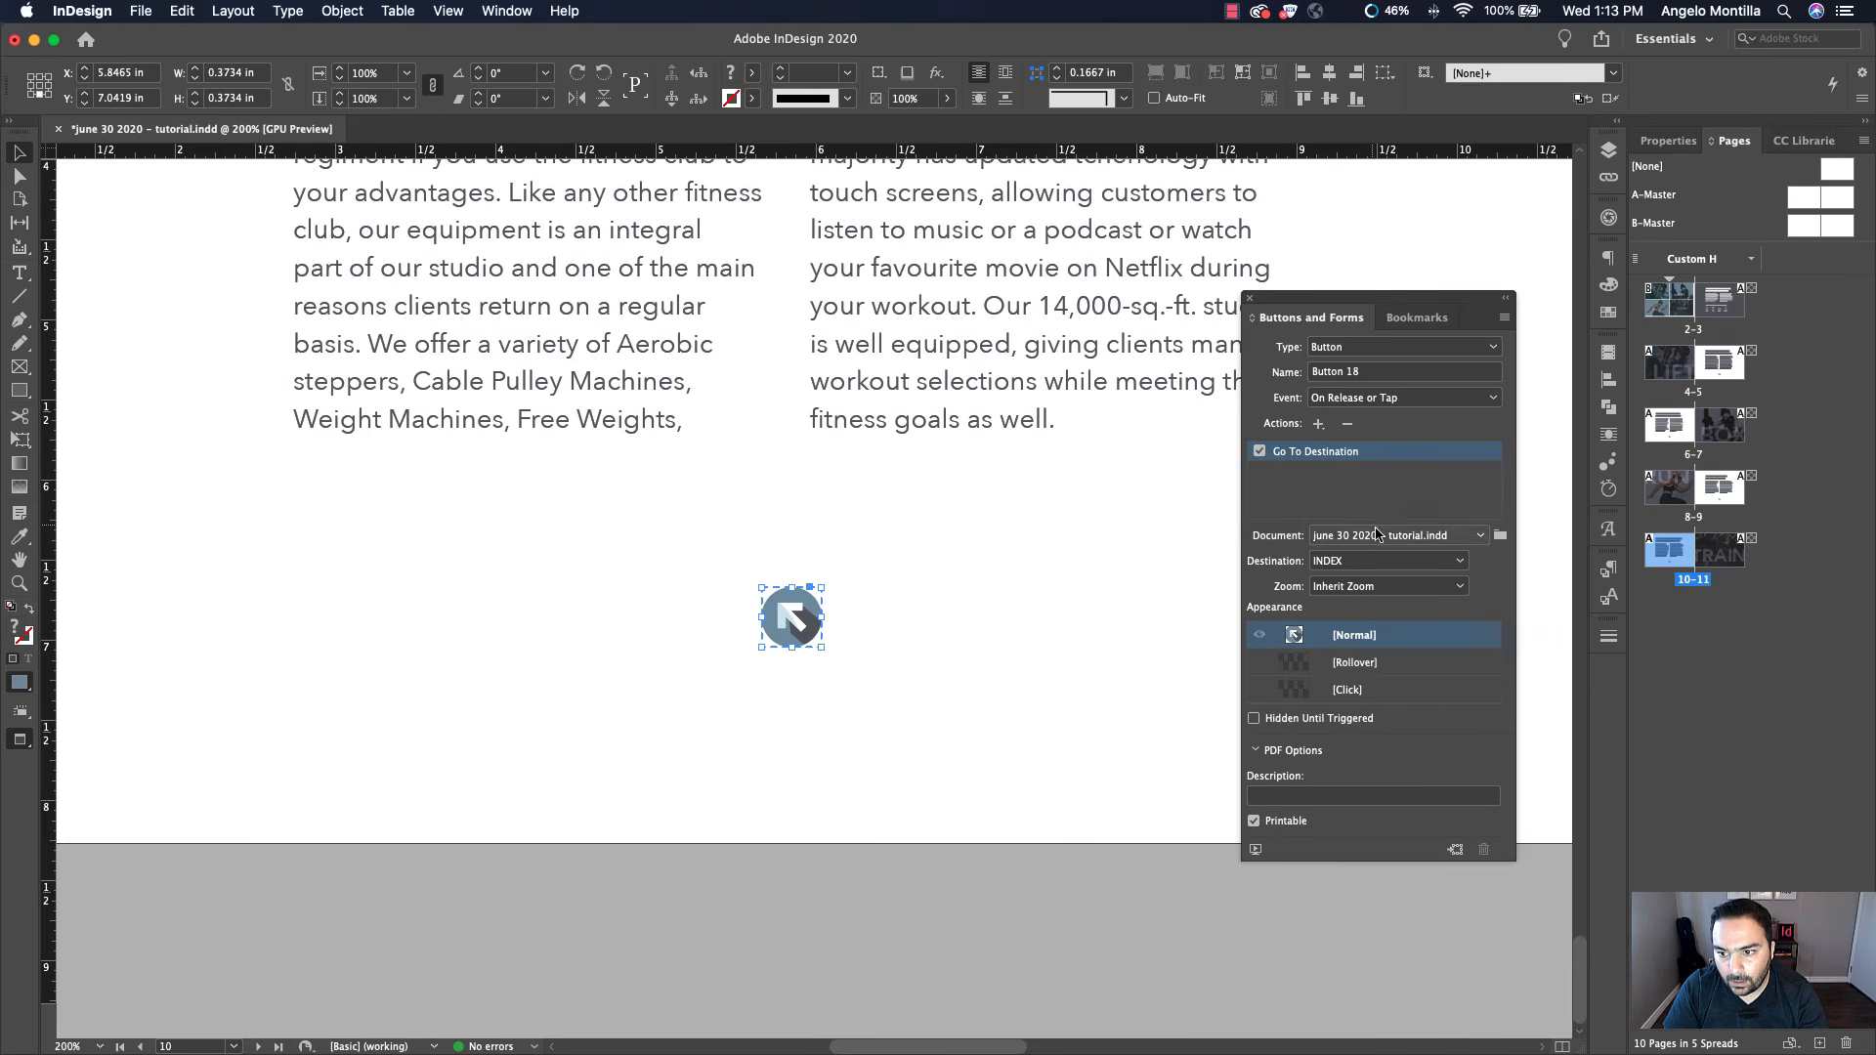
{"action": "left_click", "coordinate": [1162, 471]}
In the interactive preview, test the LIFT and BOX grid images and their sections' return arrows
{"action": "key", "text": "super+1"}
{"action": "left_click_drag", "start_coordinate": [1078, 447], "coordinate": [770, 445]}
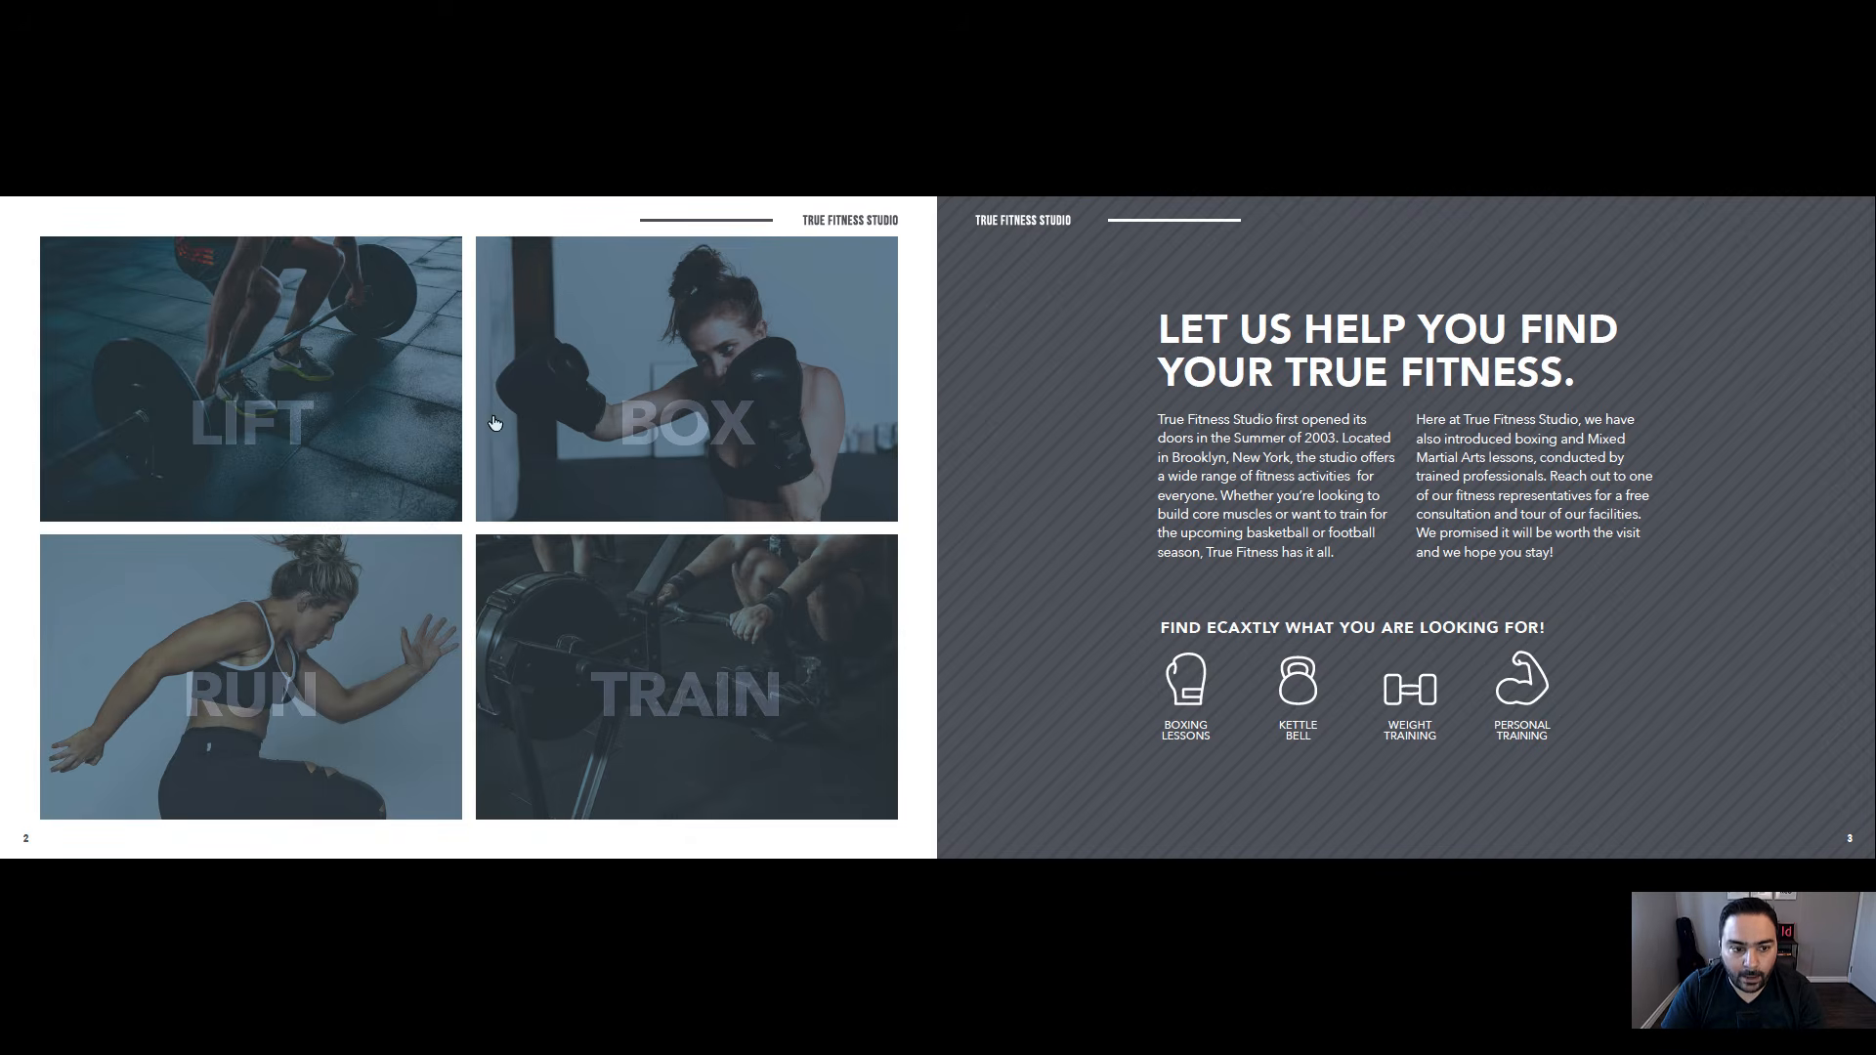
{"action": "left_click", "coordinate": [280, 416]}
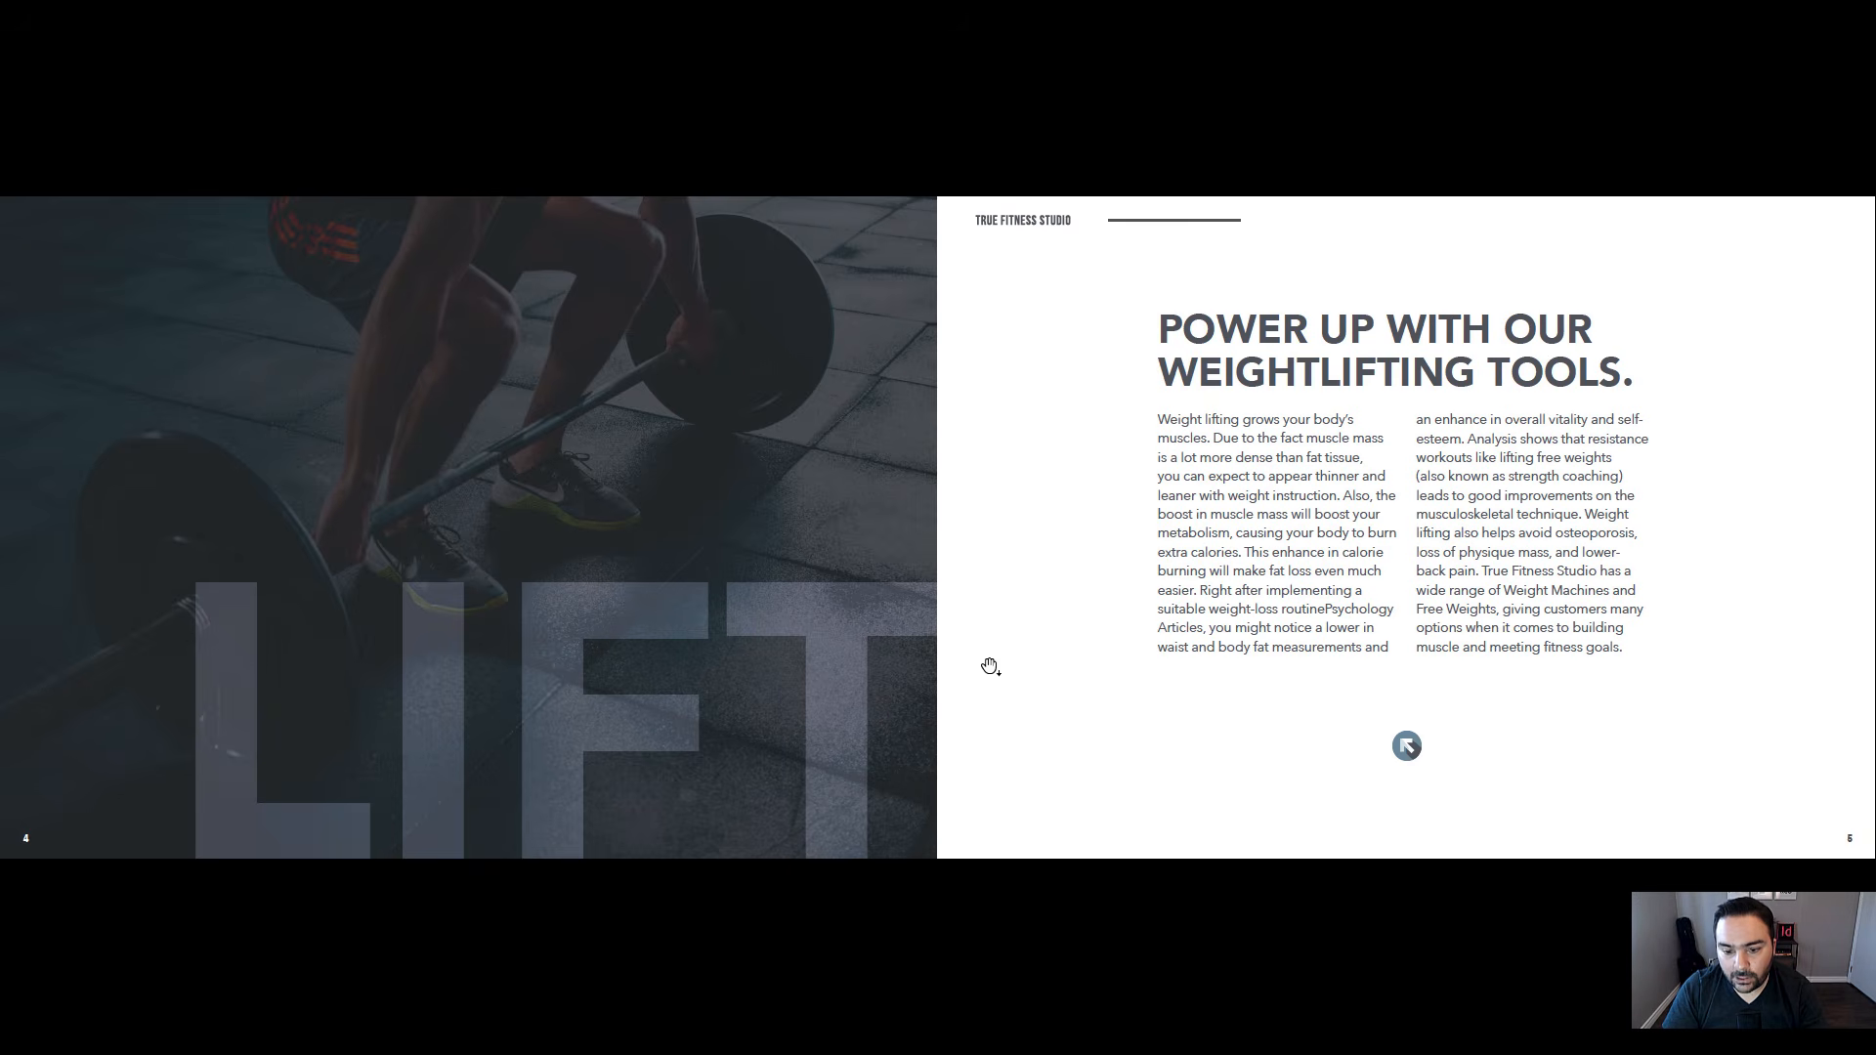
{"action": "left_click", "coordinate": [1408, 748]}
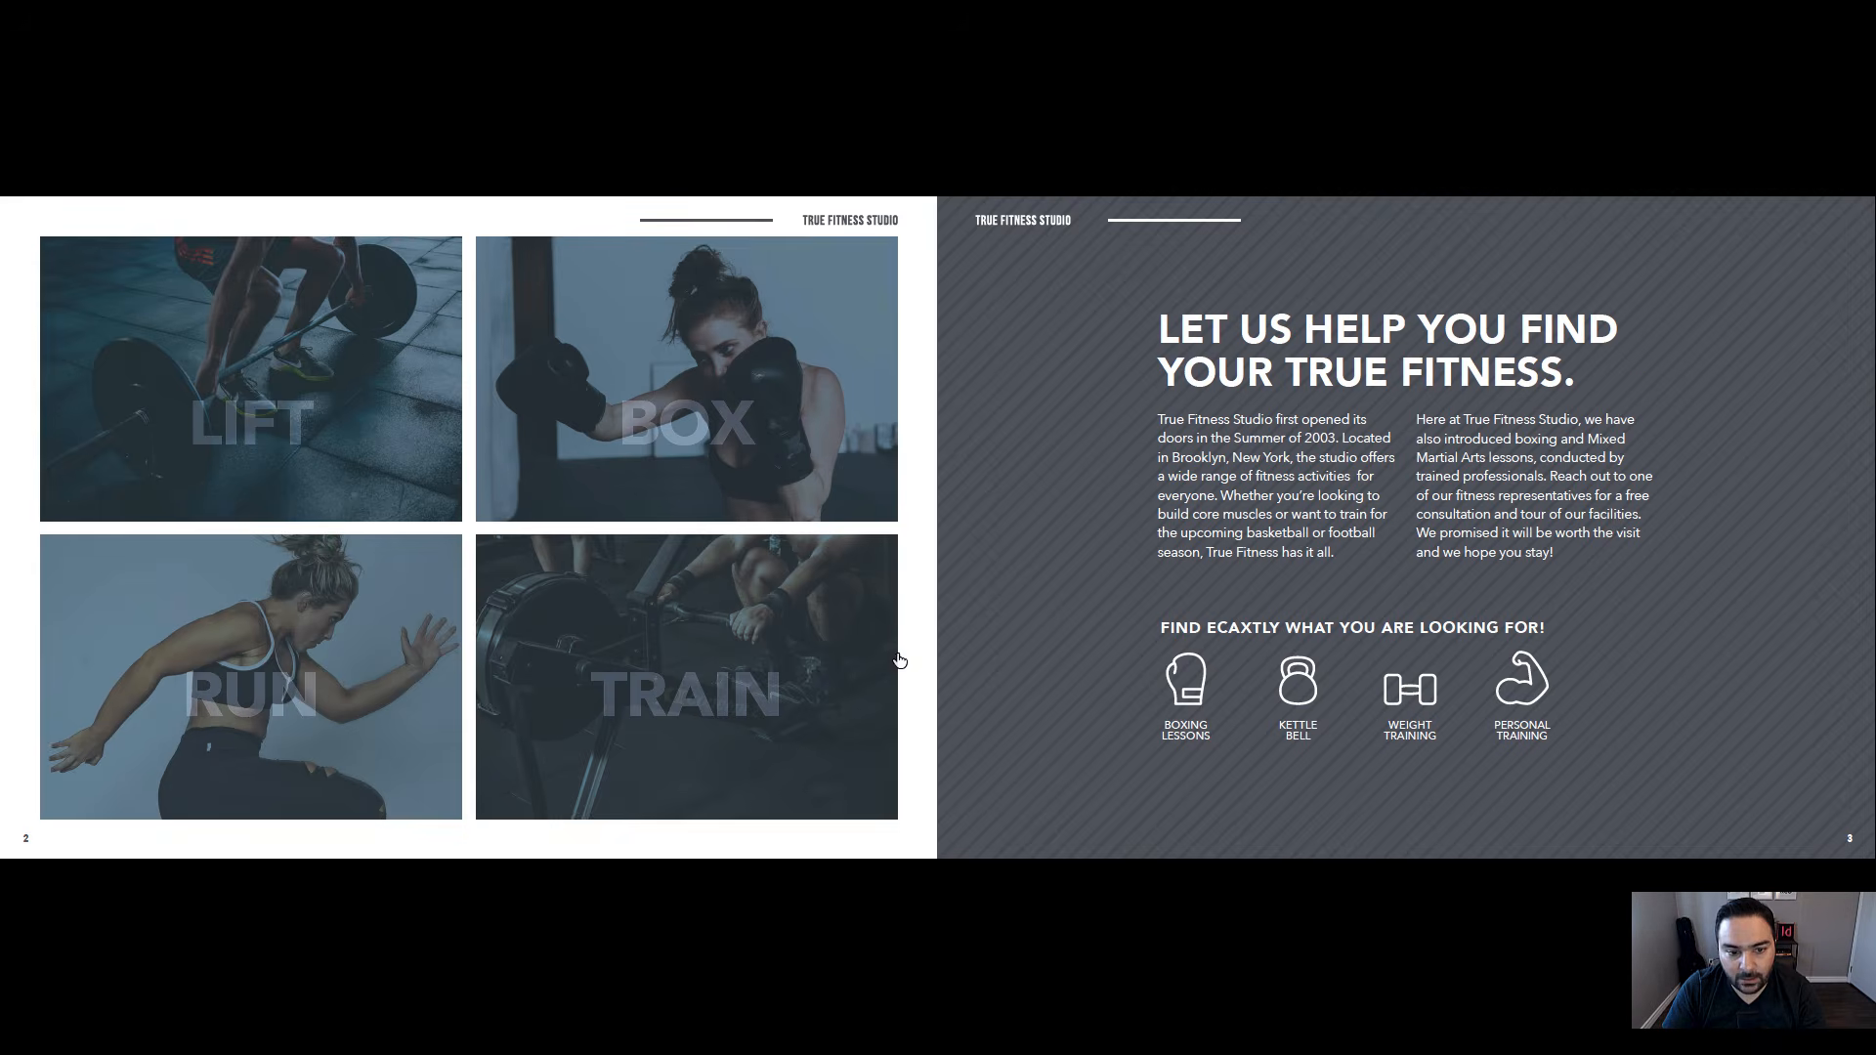
{"action": "left_click", "coordinate": [701, 423]}
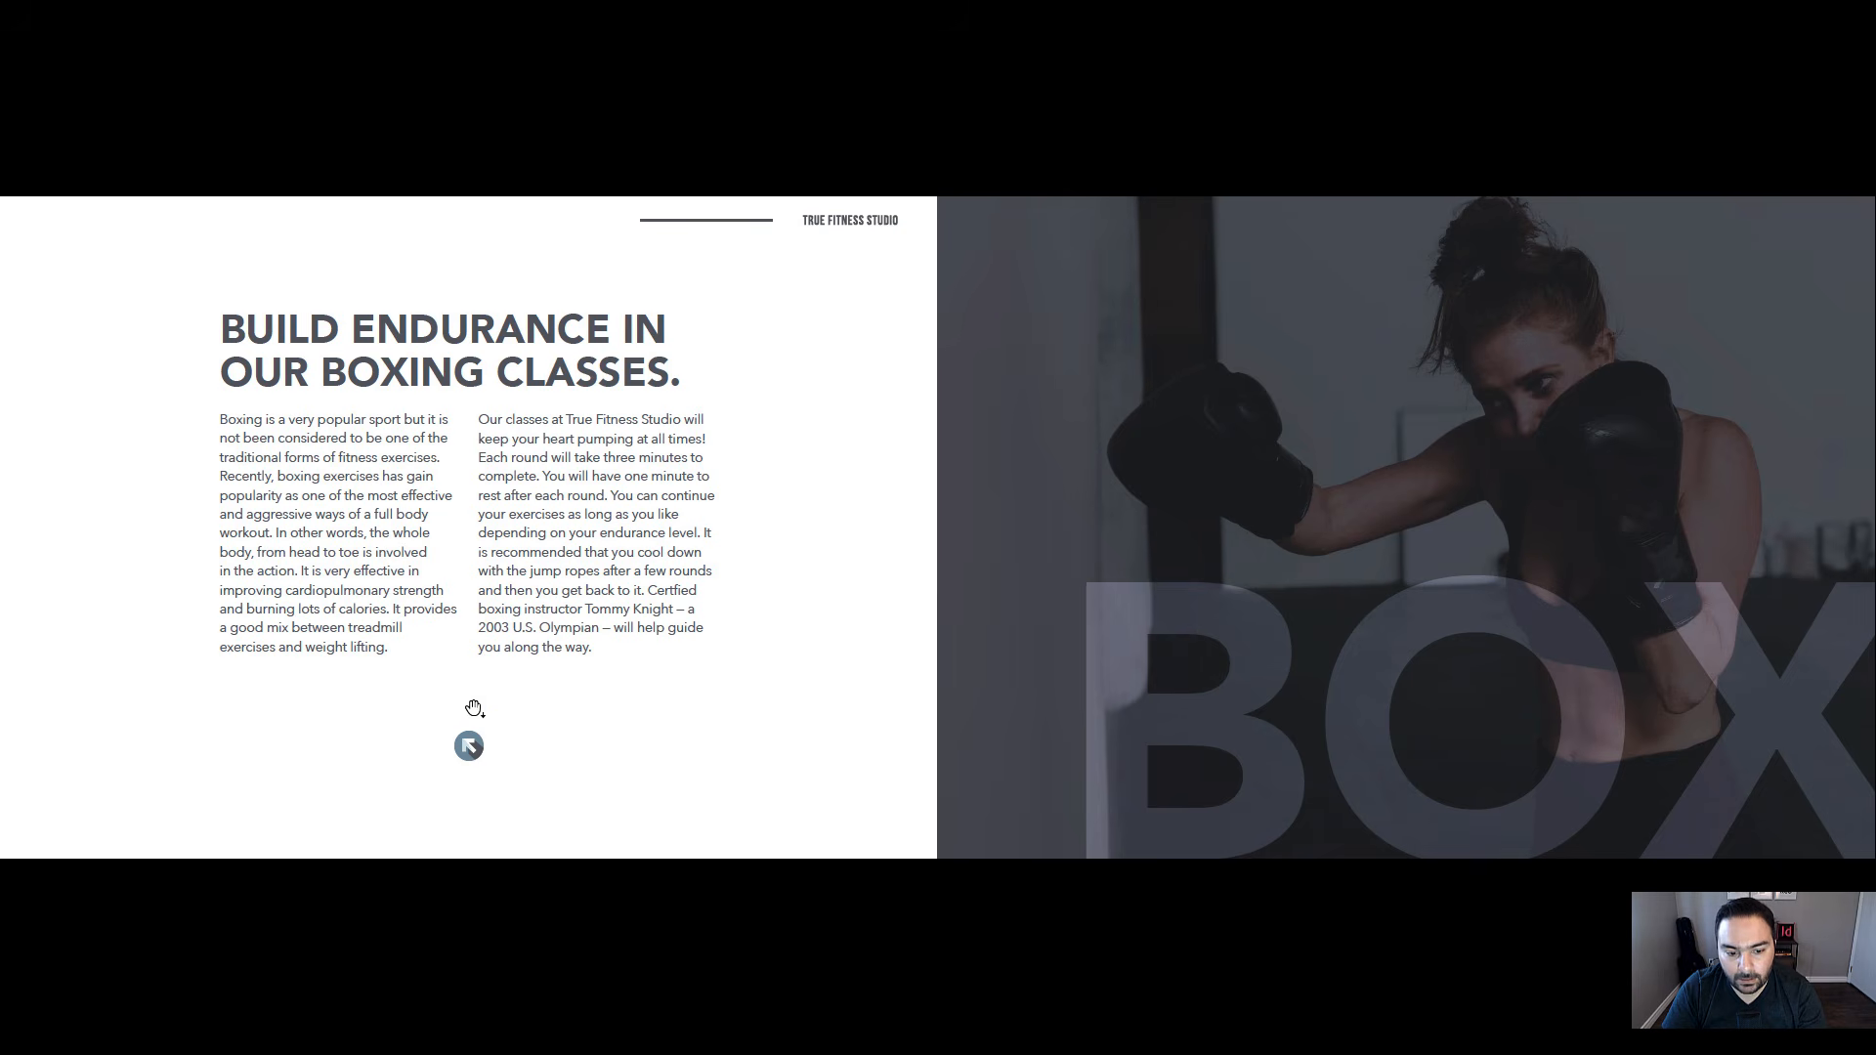
{"action": "left_click", "coordinate": [469, 748]}
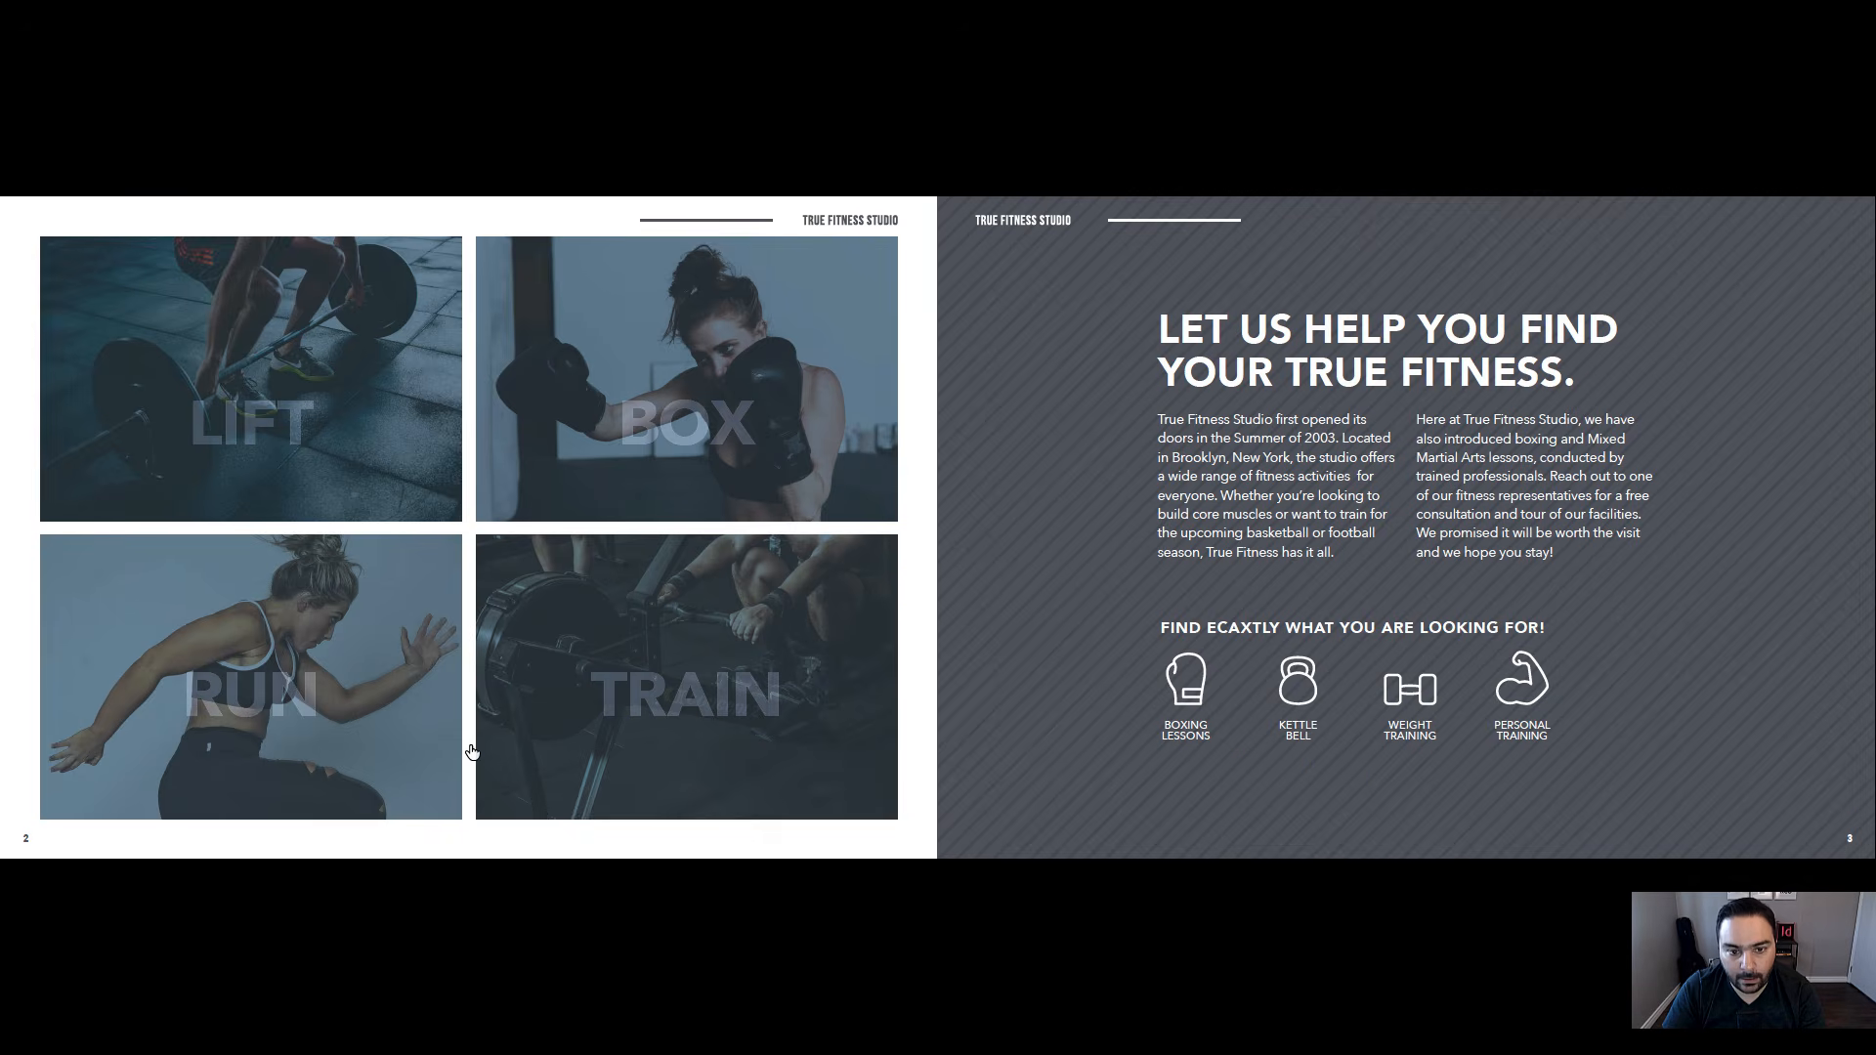
Test the RUN and TRAIN grid images and their sections' return arrows back to the index page
{"action": "left_click", "coordinate": [289, 695]}
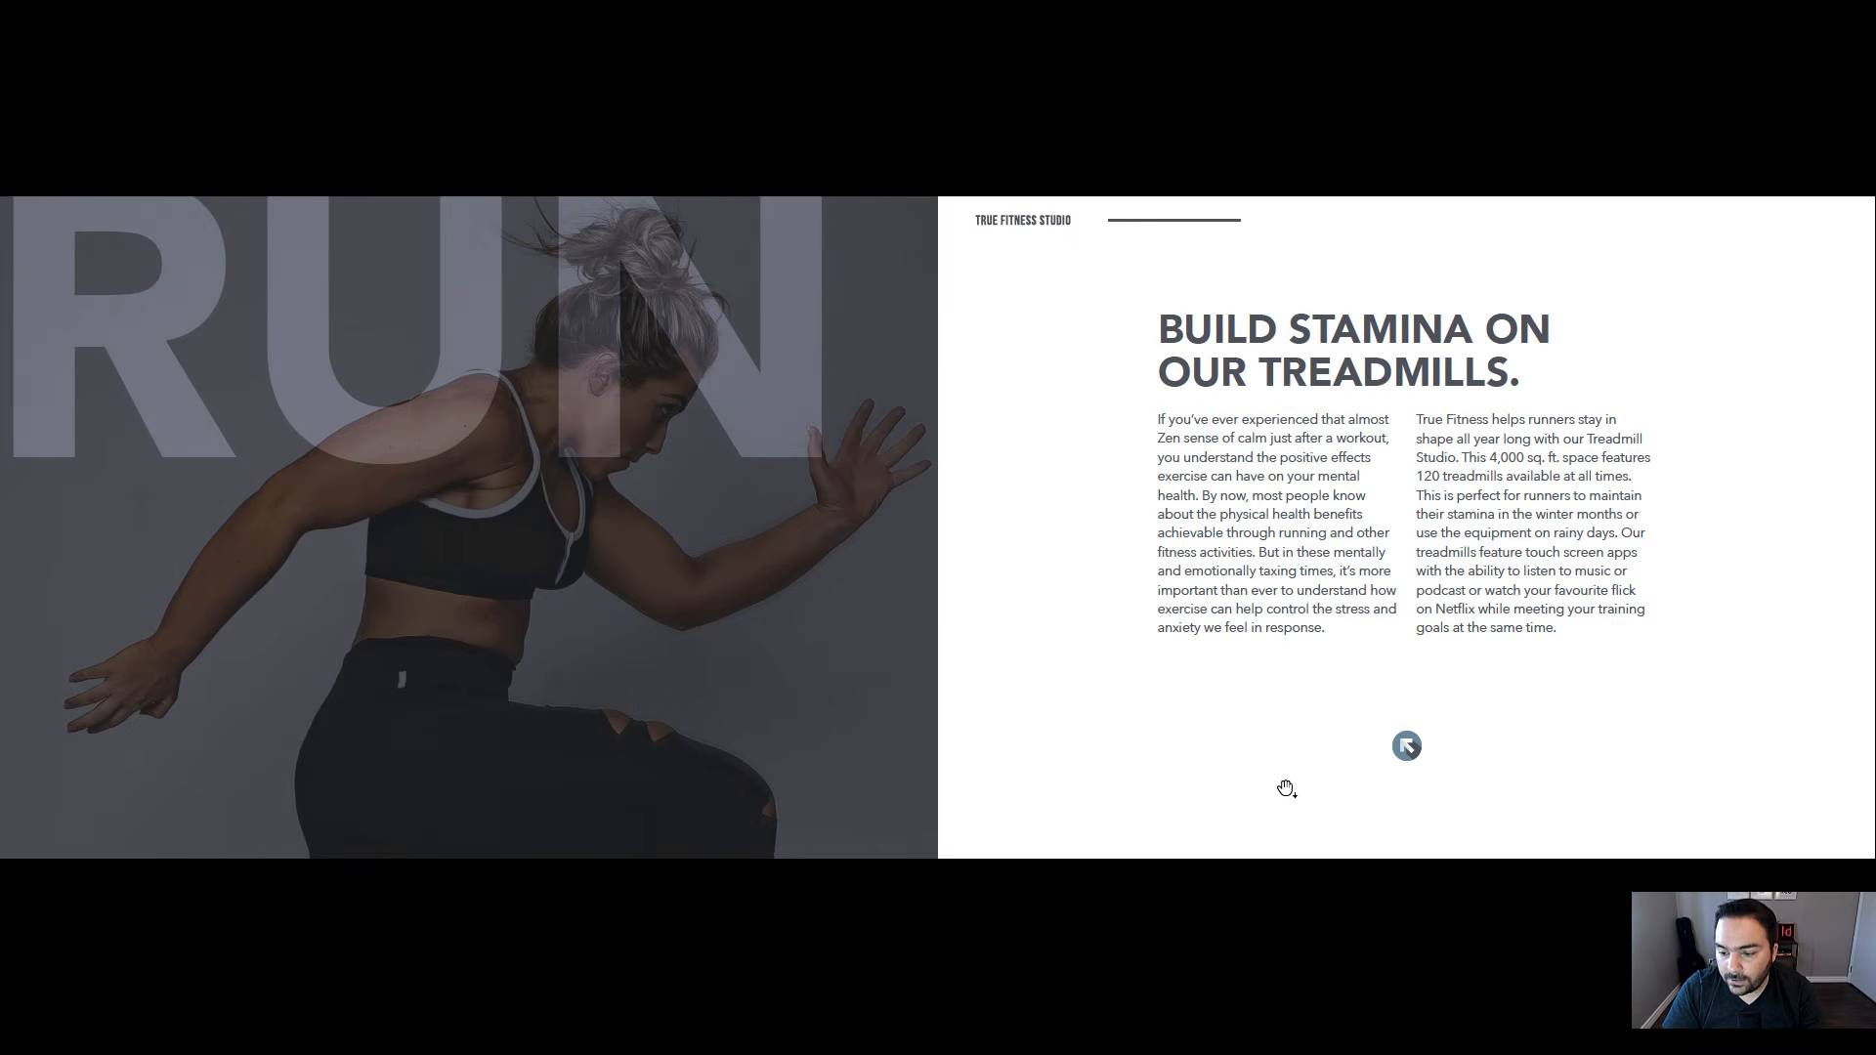
{"action": "left_click", "coordinate": [1407, 747]}
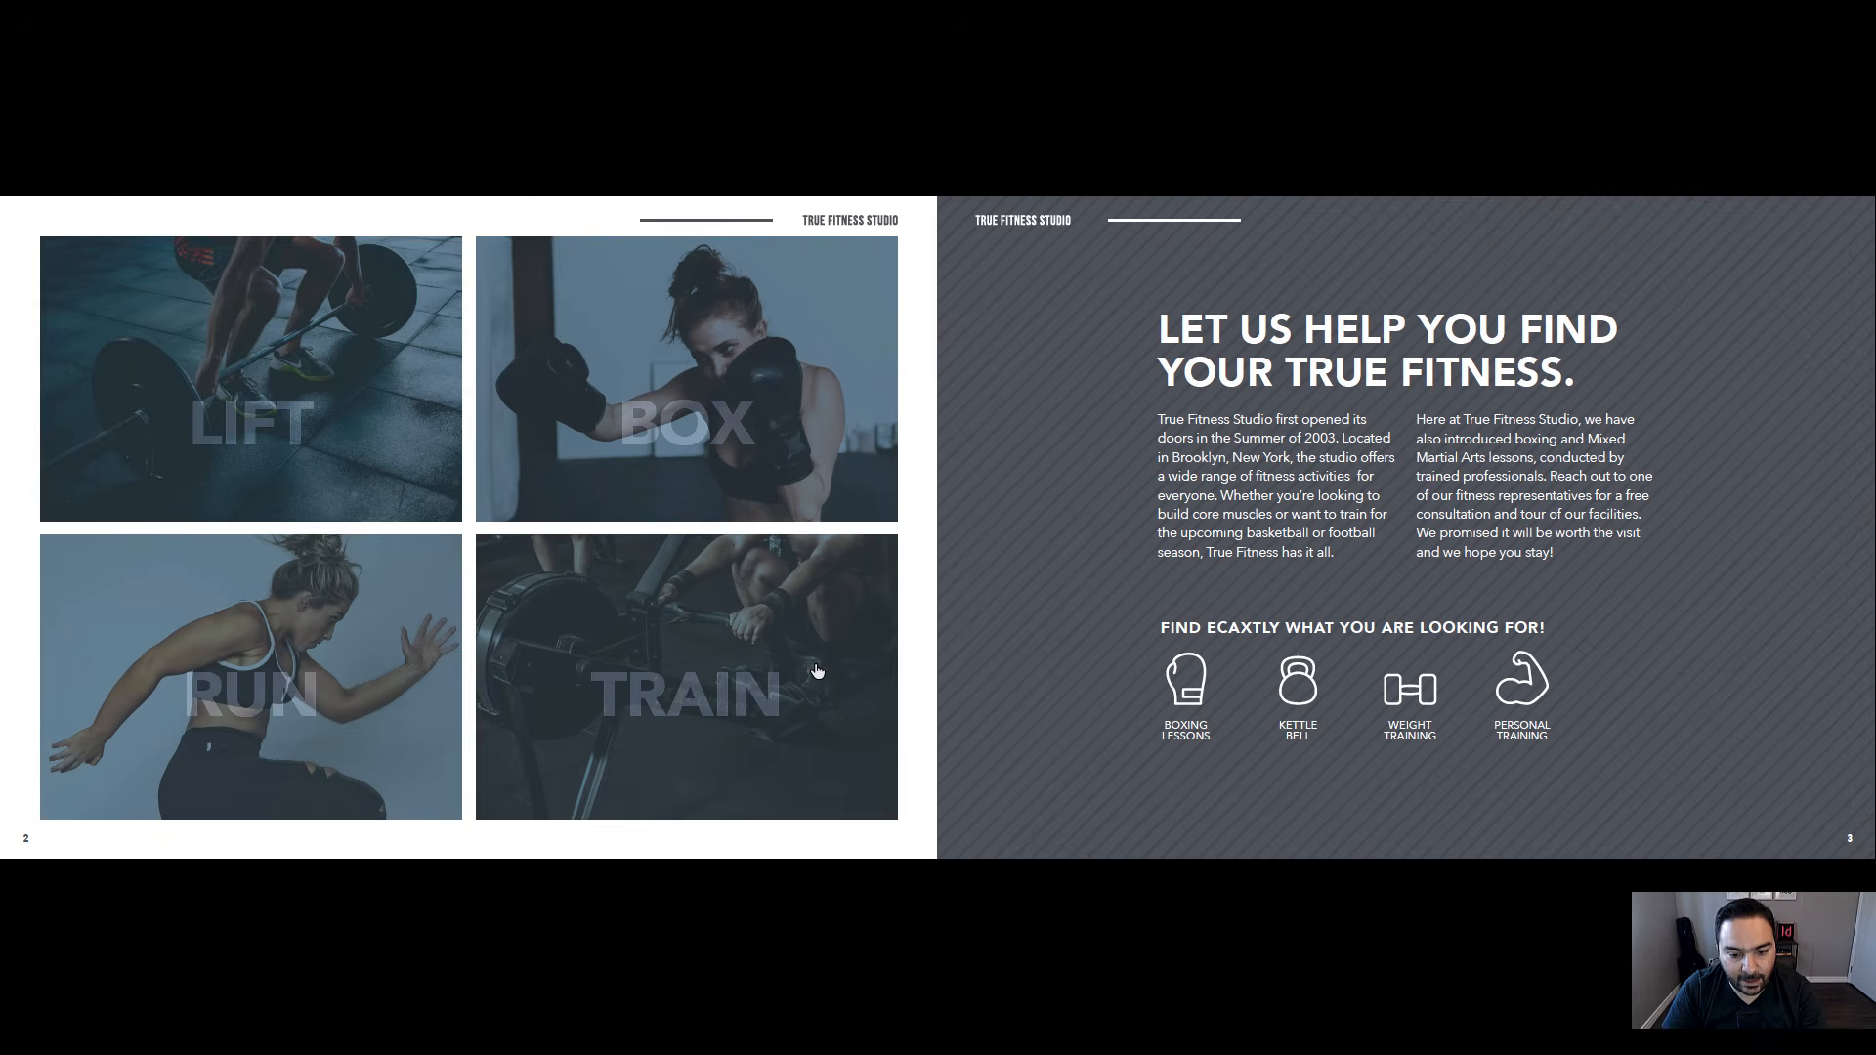
{"action": "left_click", "coordinate": [637, 691]}
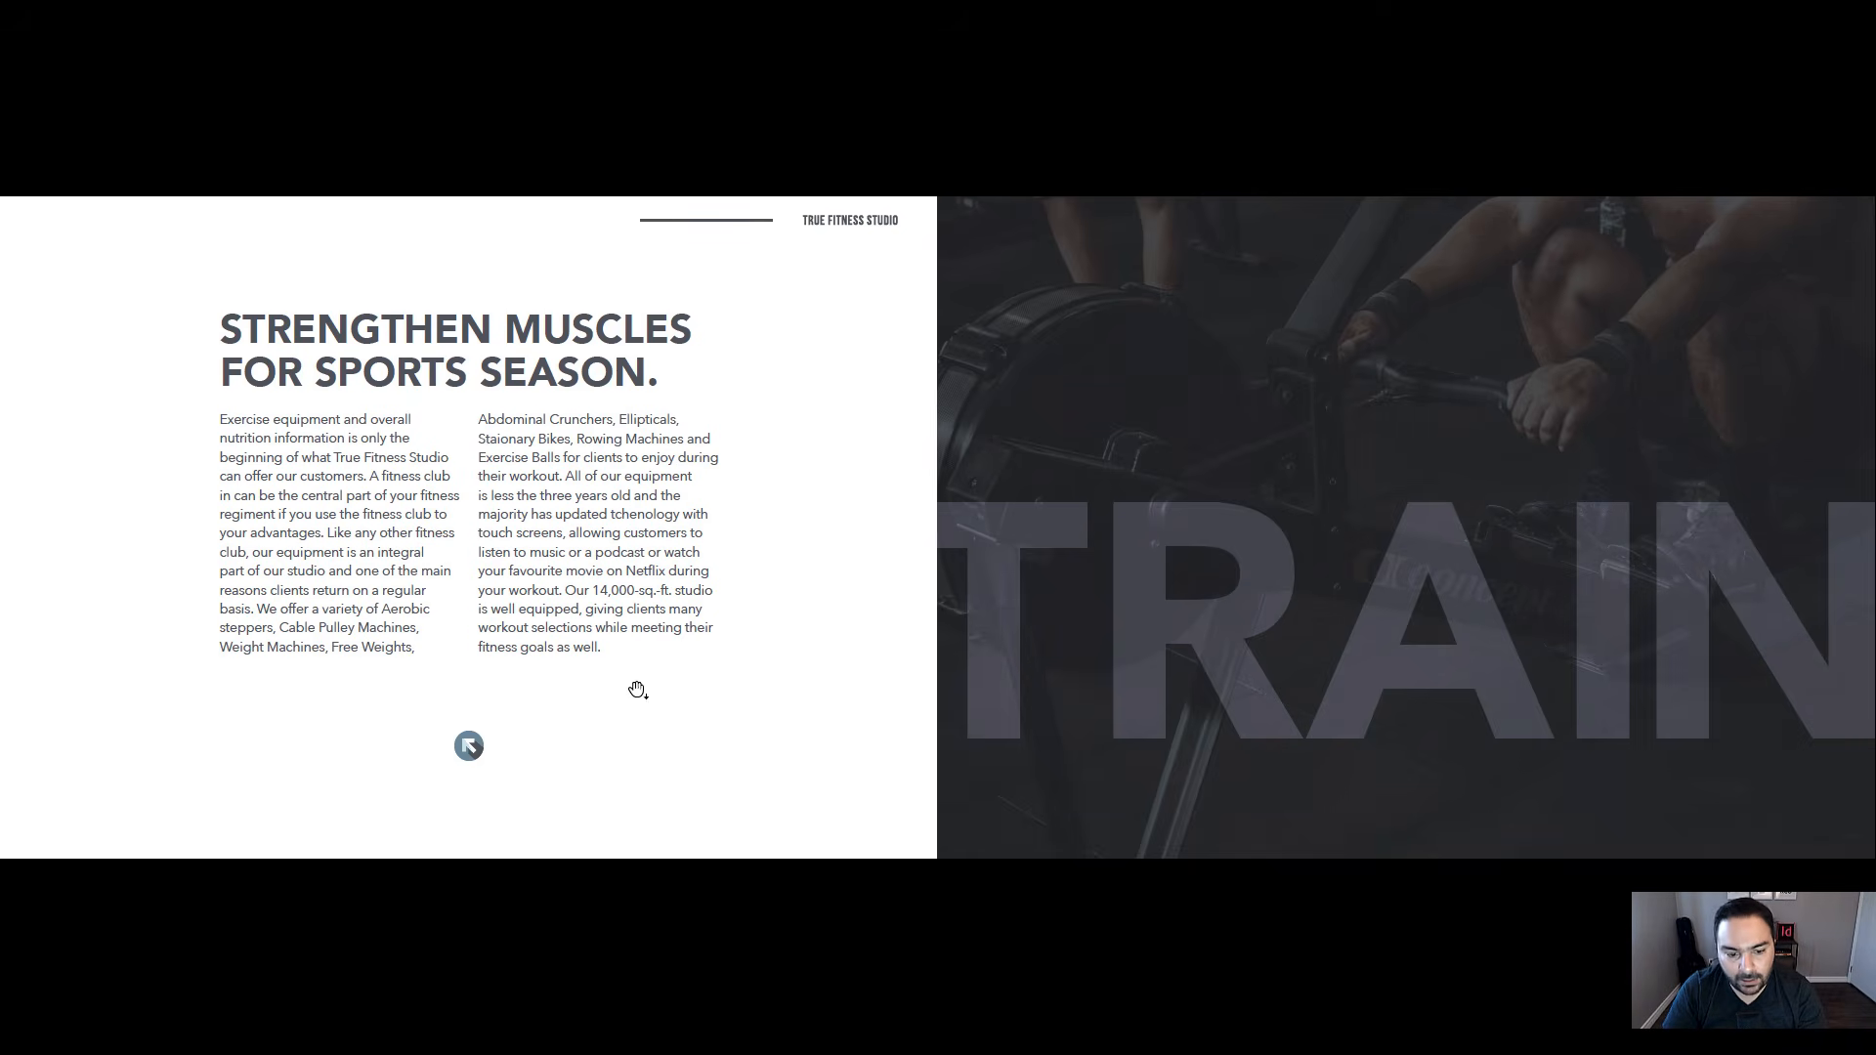
{"action": "left_click", "coordinate": [469, 748]}
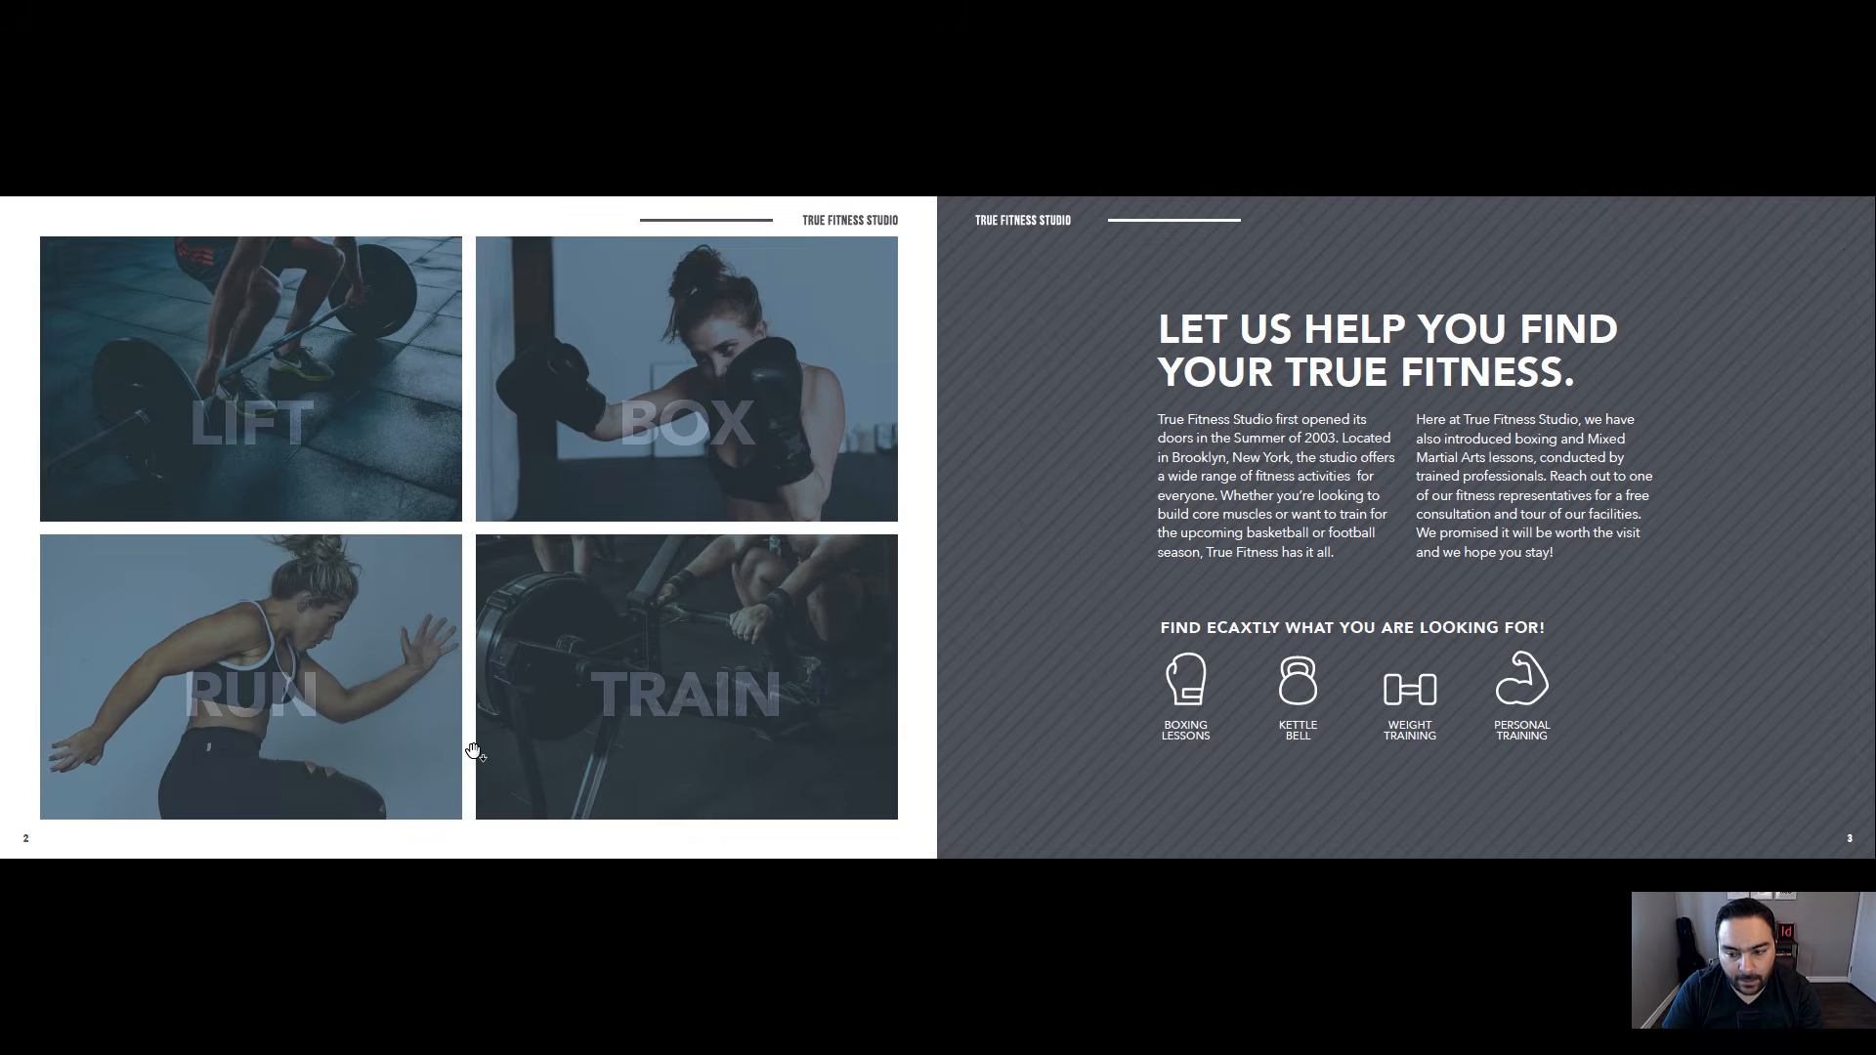